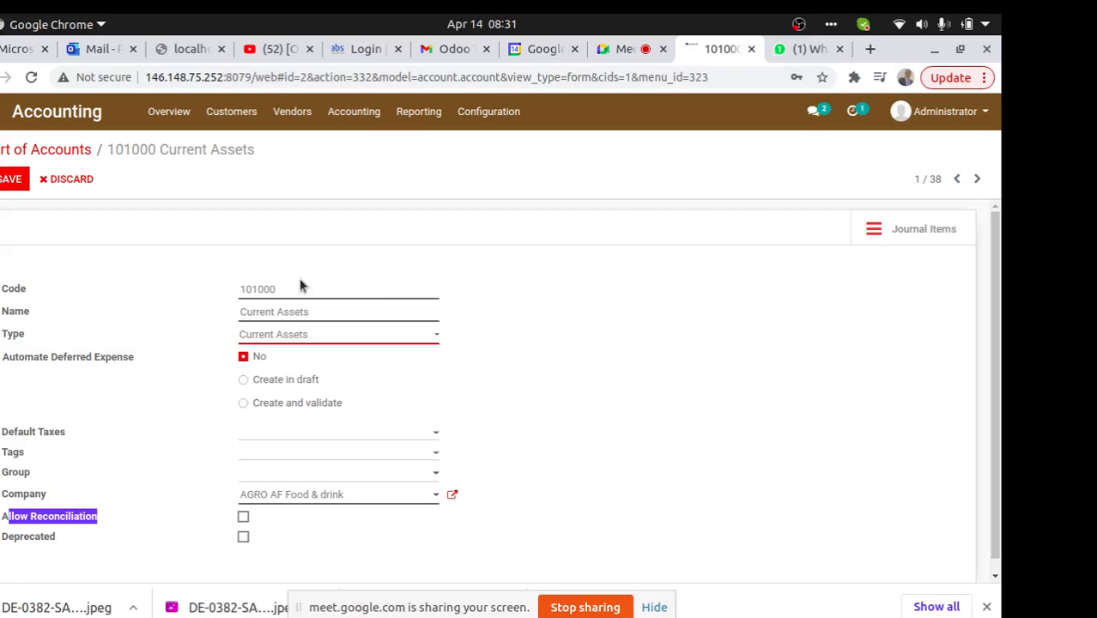
Open the journals list and review the Mpesa and Tigo Pesa cash journals, returning to the list after each
click(37, 151)
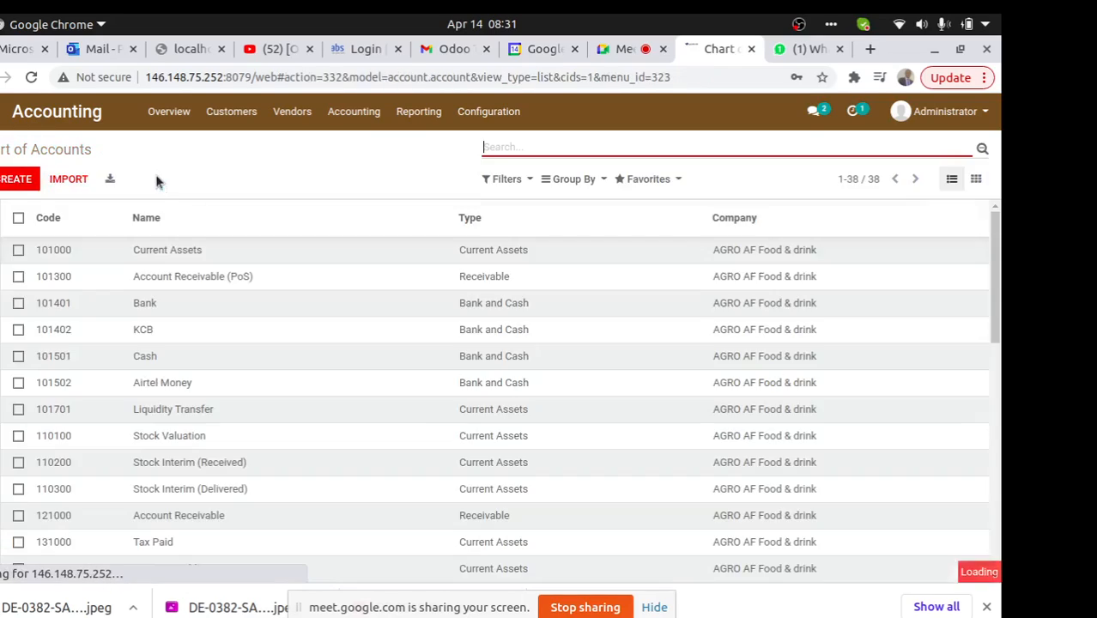
click(494, 105)
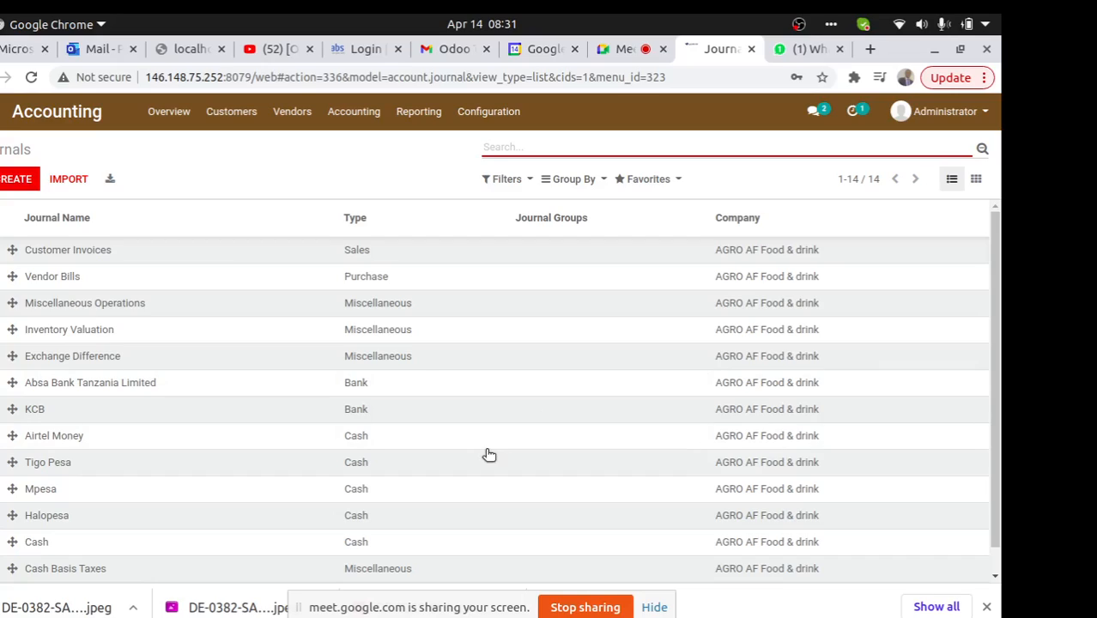
click(110, 498)
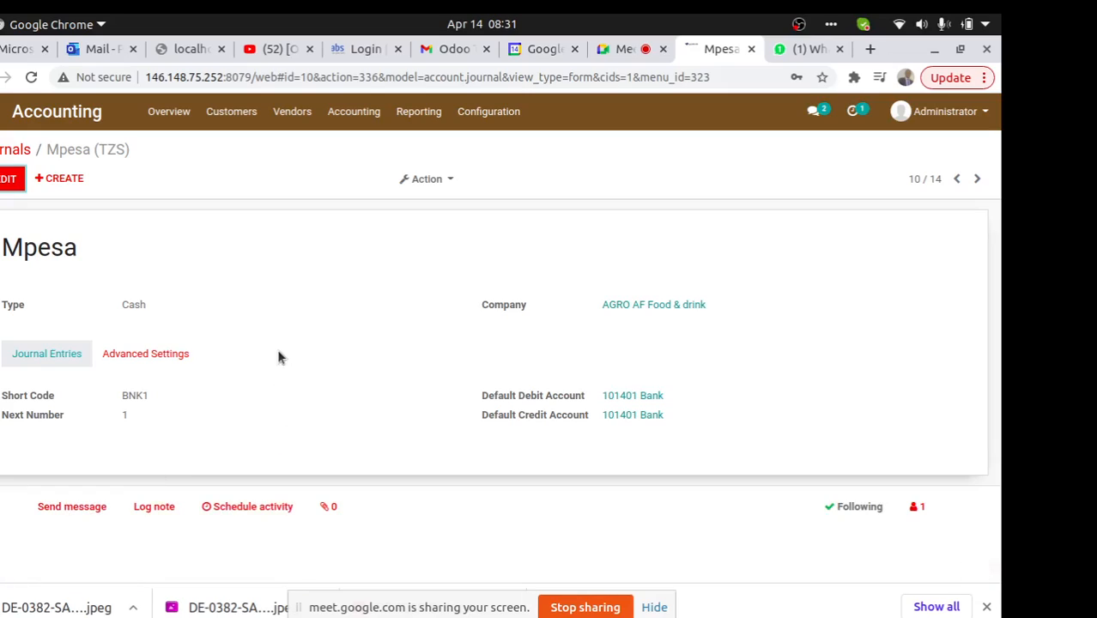
click(19, 149)
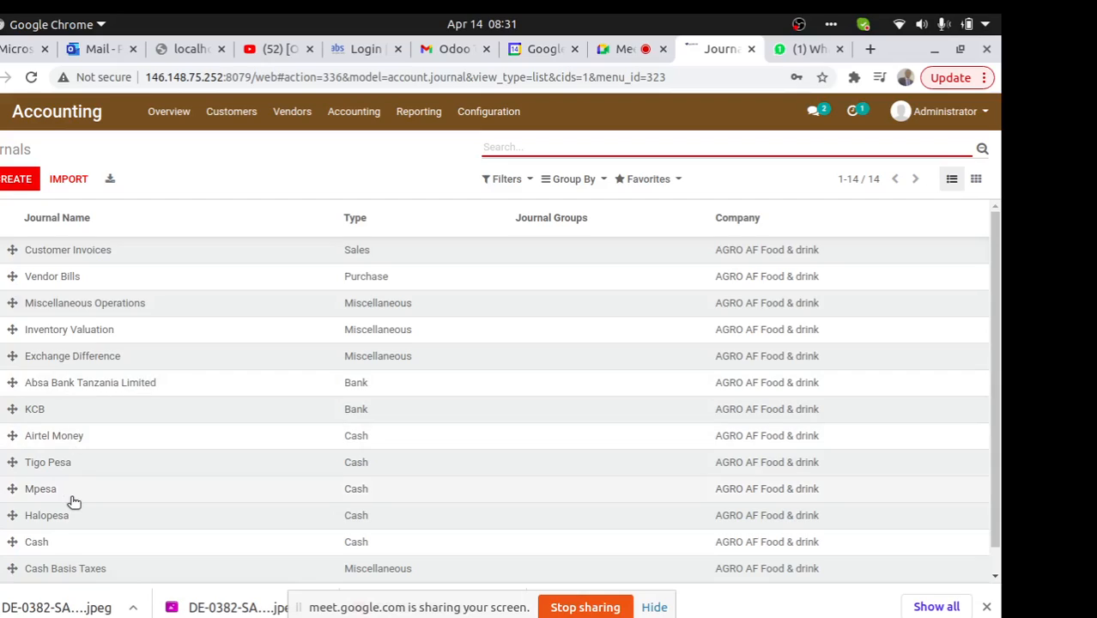
click(66, 464)
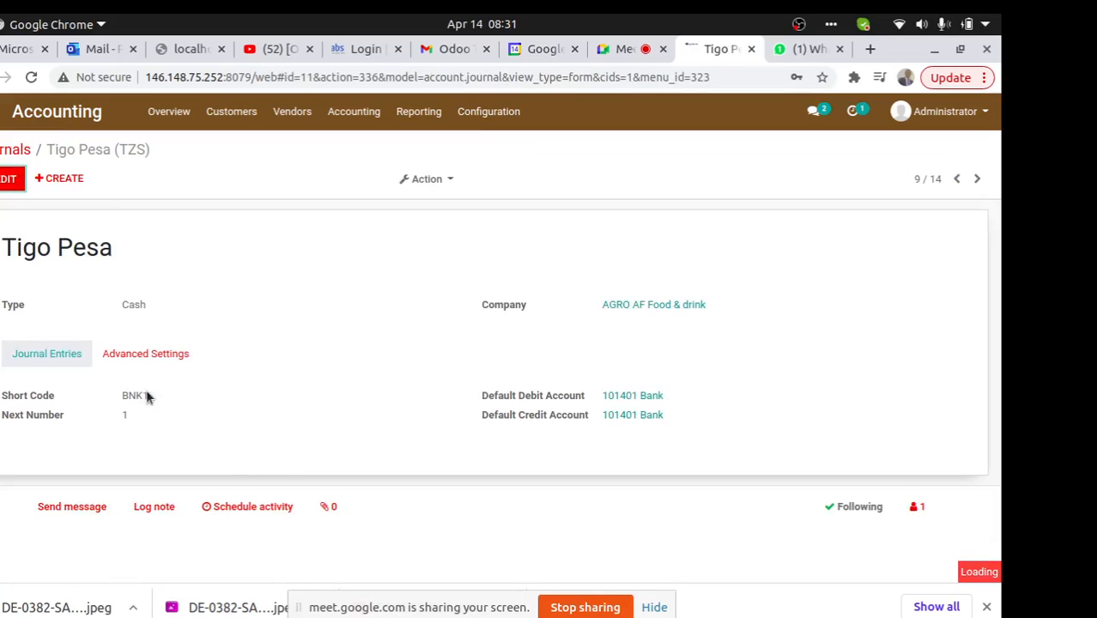
triple_click(97, 300)
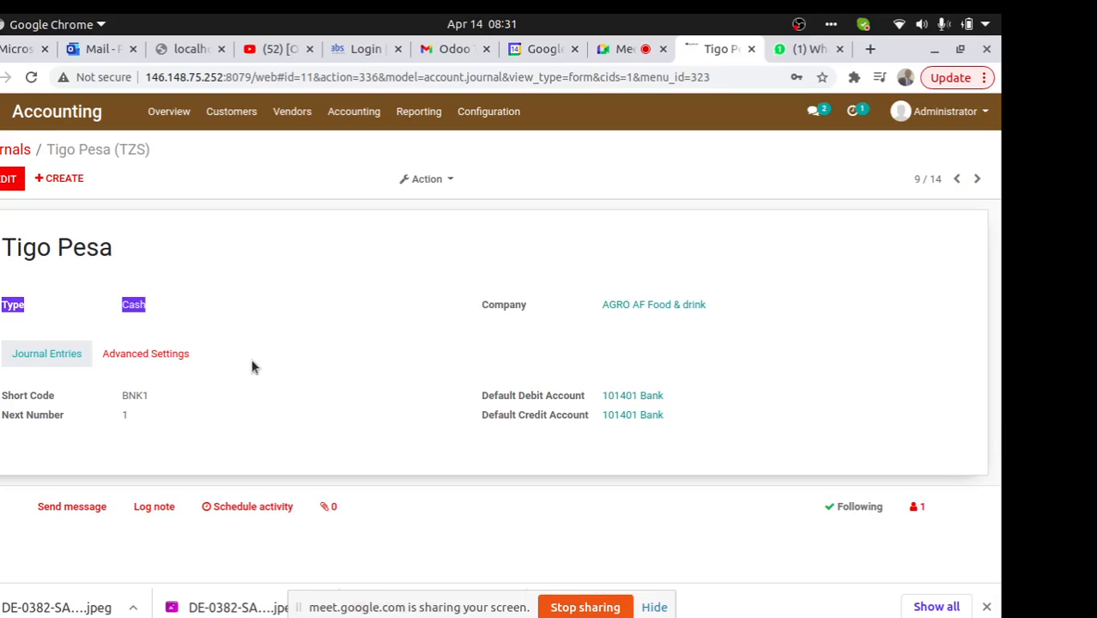
click(15, 149)
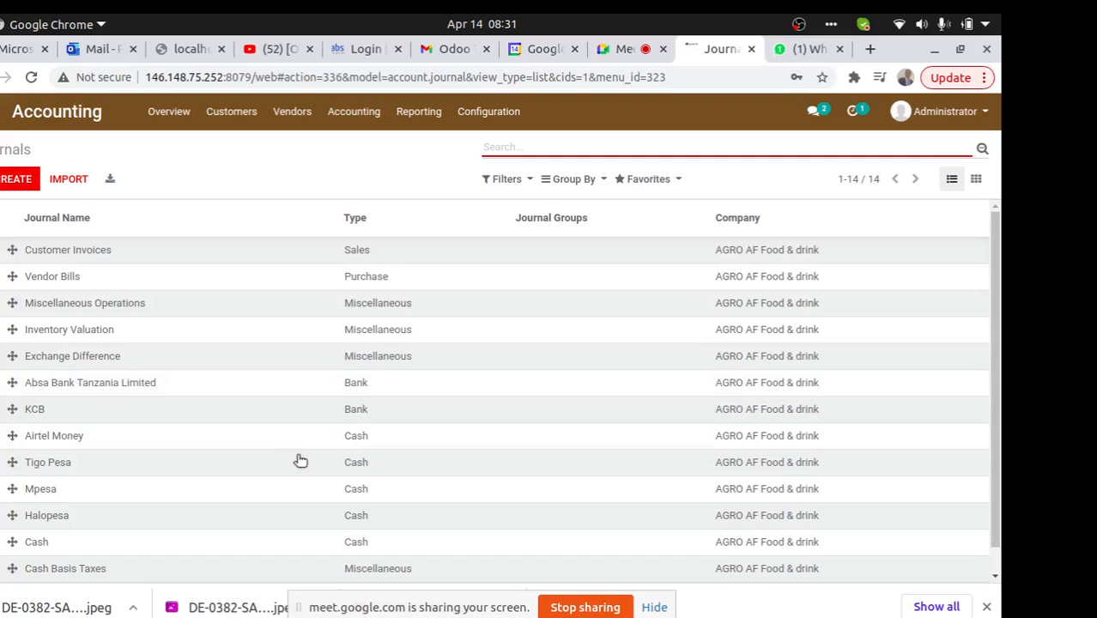
Review the KCB bank journal's bank account, journal entry and advanced settings, and return to the journals list
drag(994, 393, 993, 456)
scroll(993, 455, up, 1)
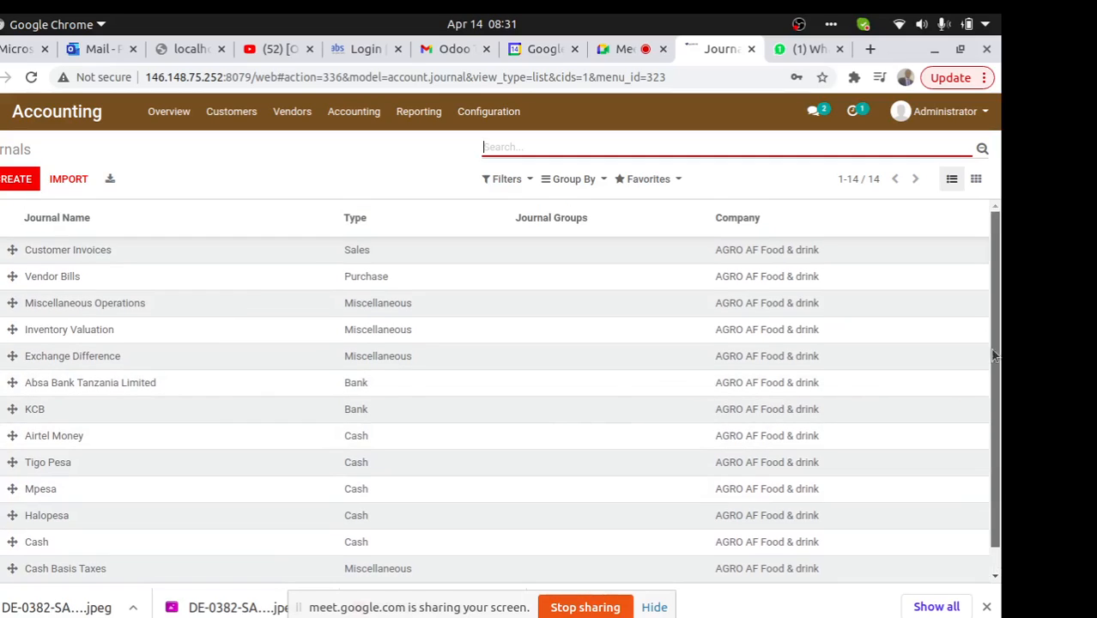
click(98, 361)
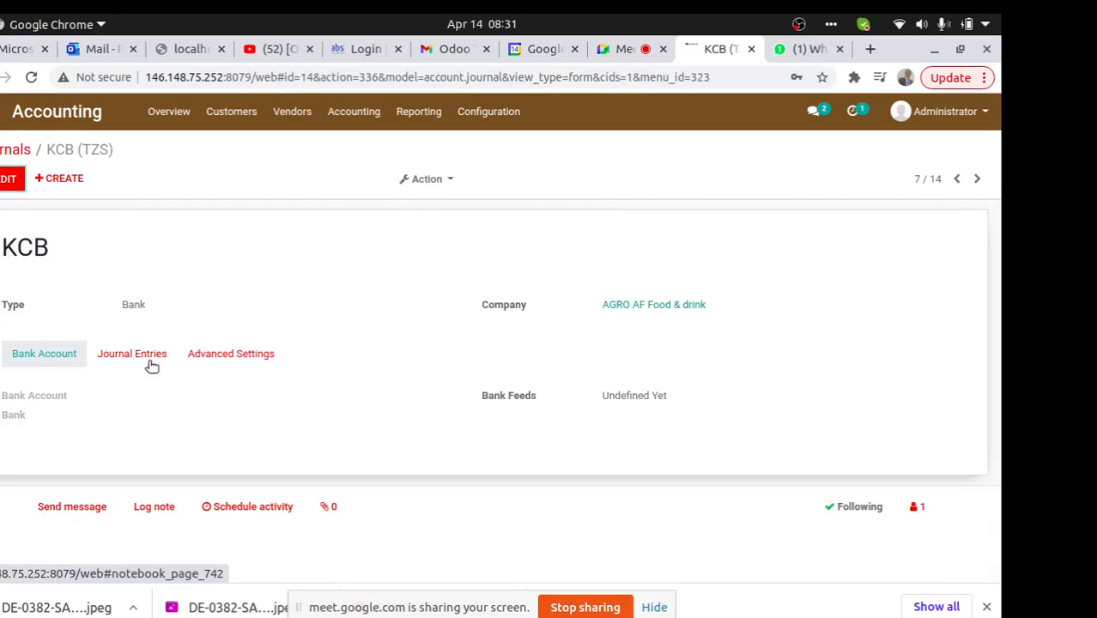
click(149, 362)
click(235, 350)
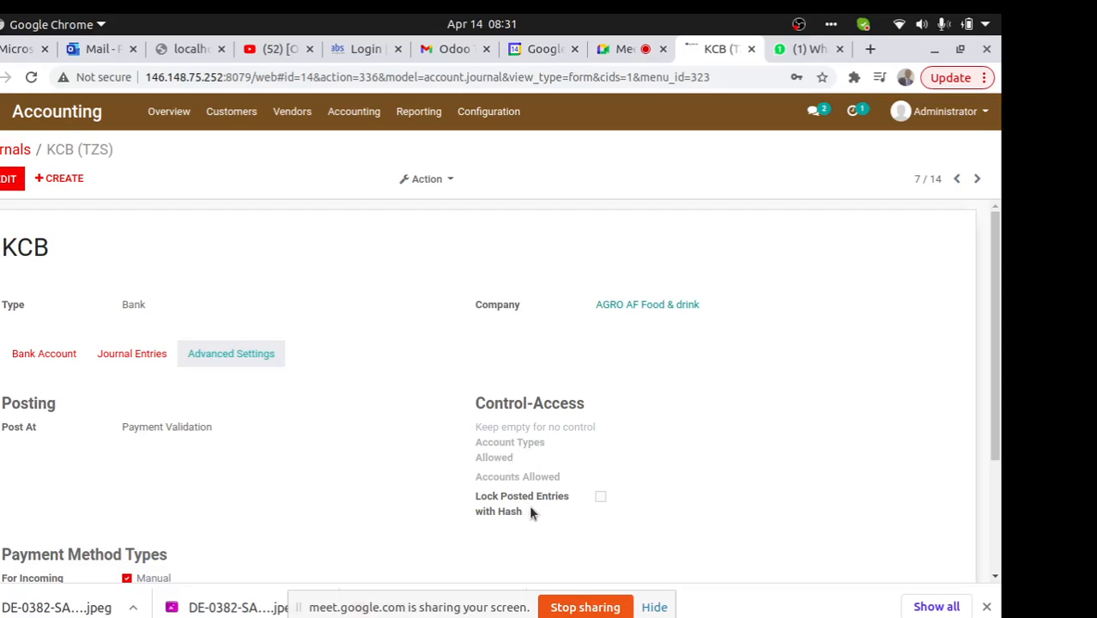
click(153, 361)
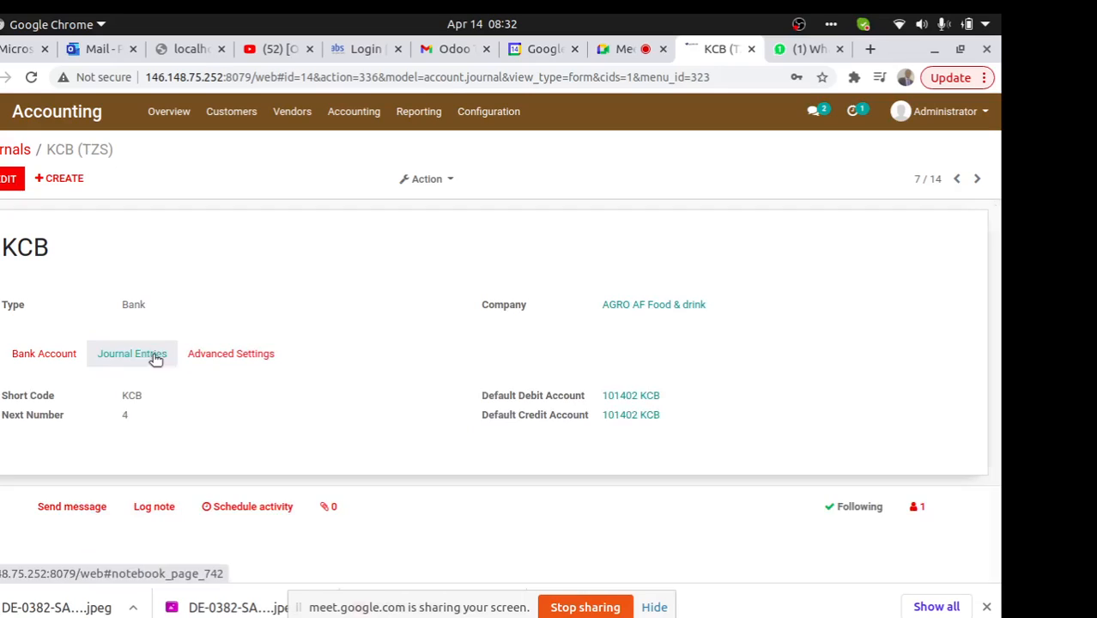
click(23, 359)
drag(225, 356, 150, 166)
click(11, 151)
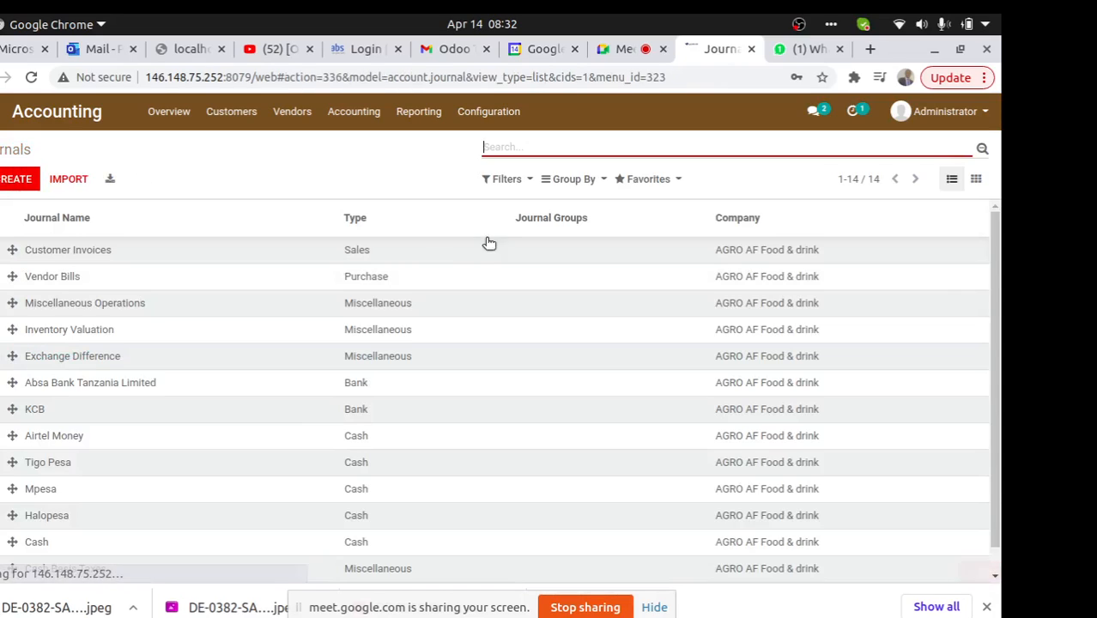
Open the taxes list and review the sales tax's definition and advanced options, including the Included in Price setting
click(495, 115)
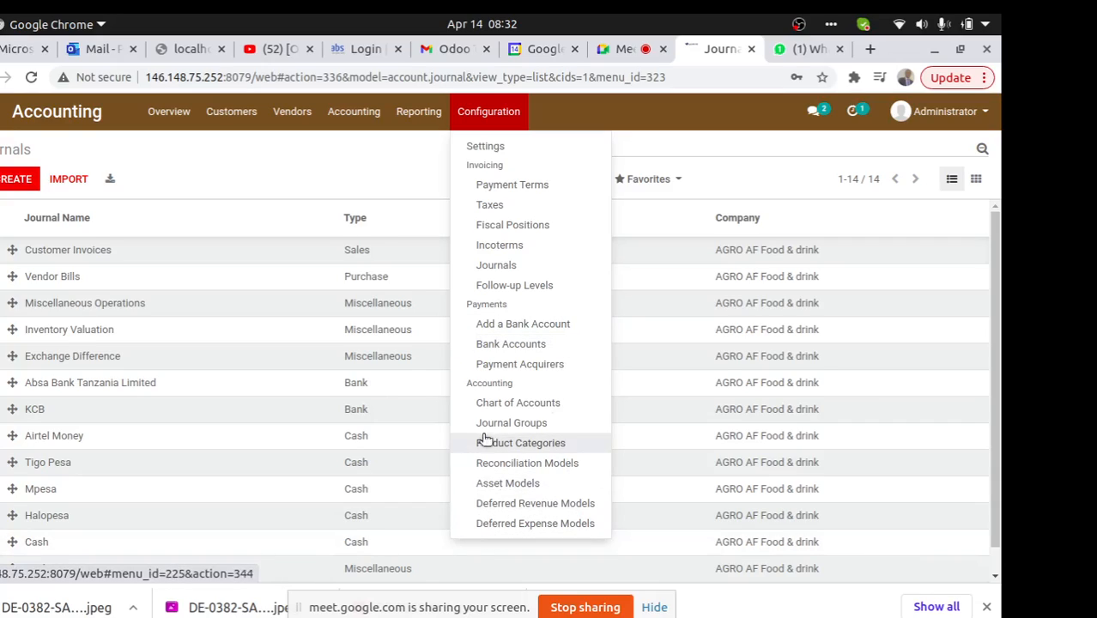
click(493, 210)
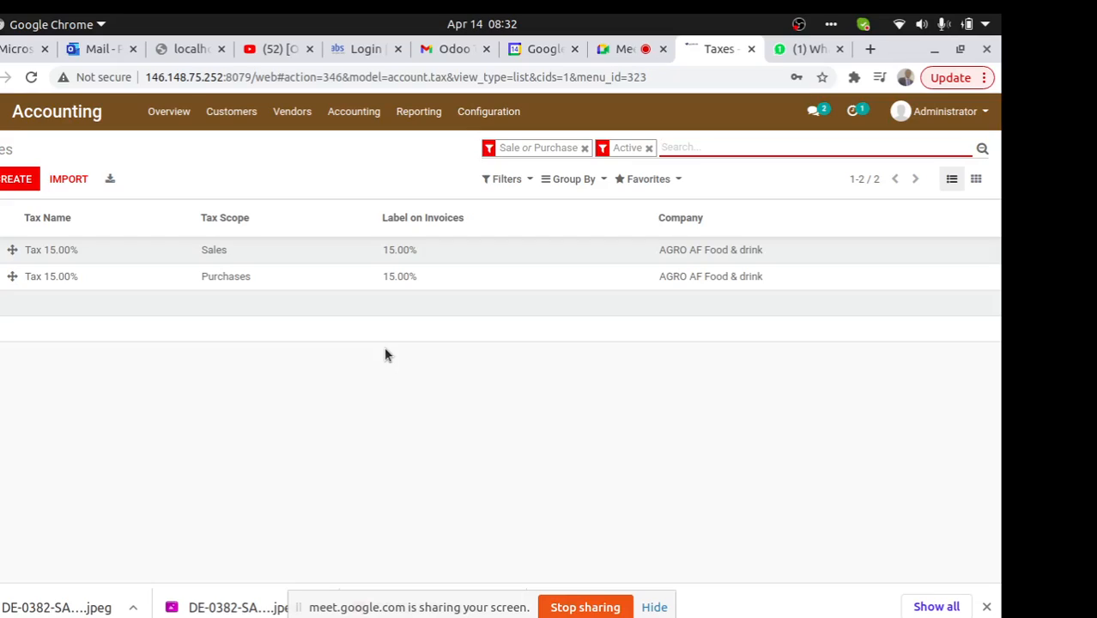
click(351, 260)
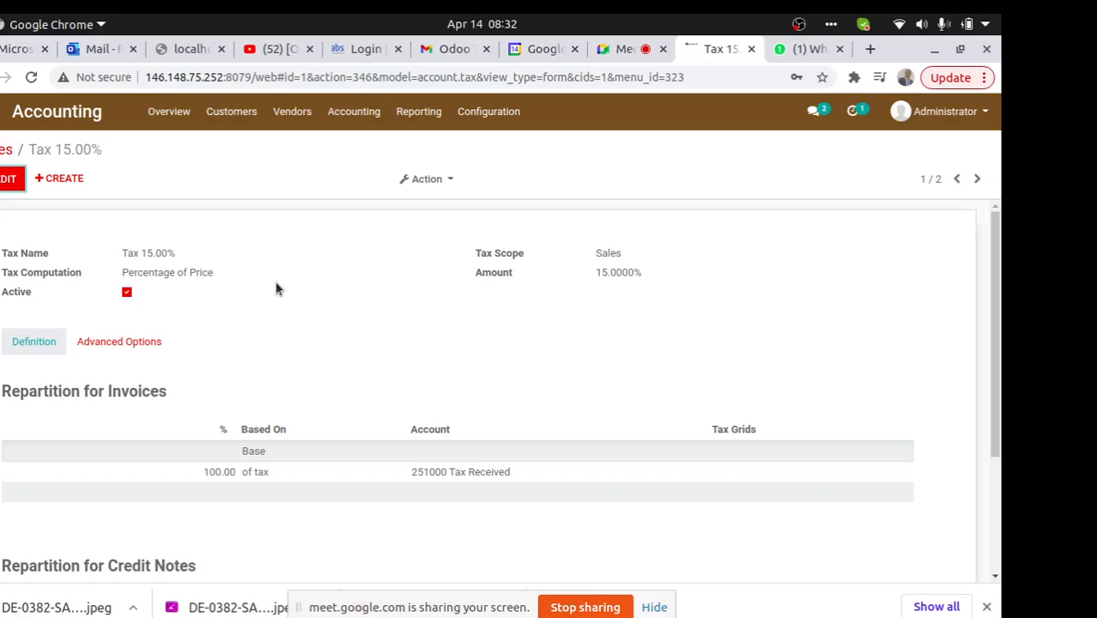
drag(177, 253, 125, 253)
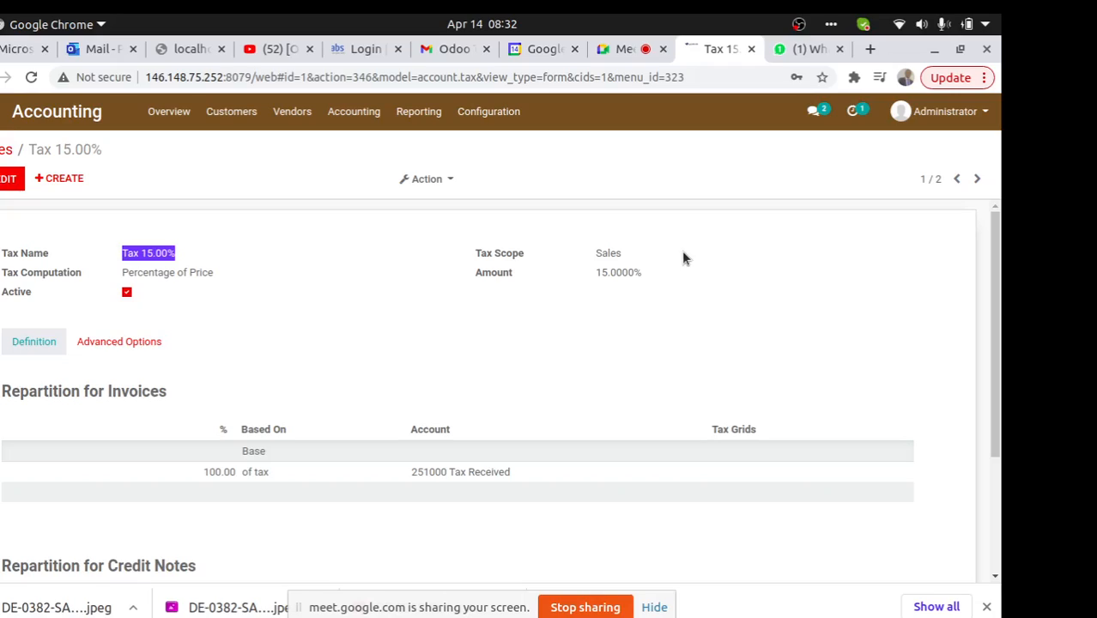
click(116, 342)
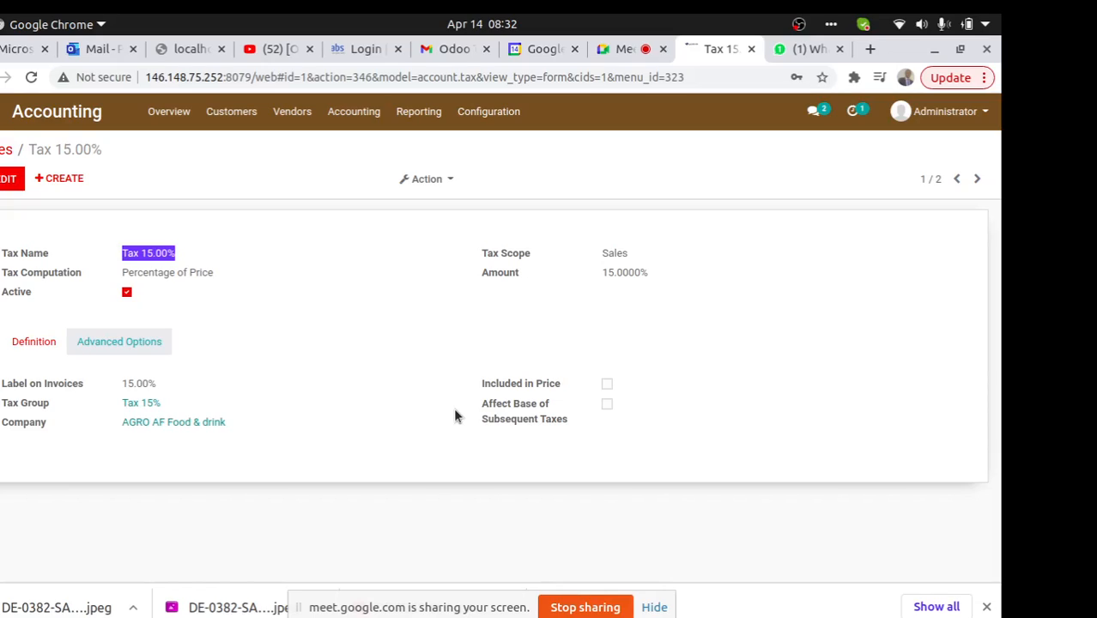
drag(607, 384, 463, 390)
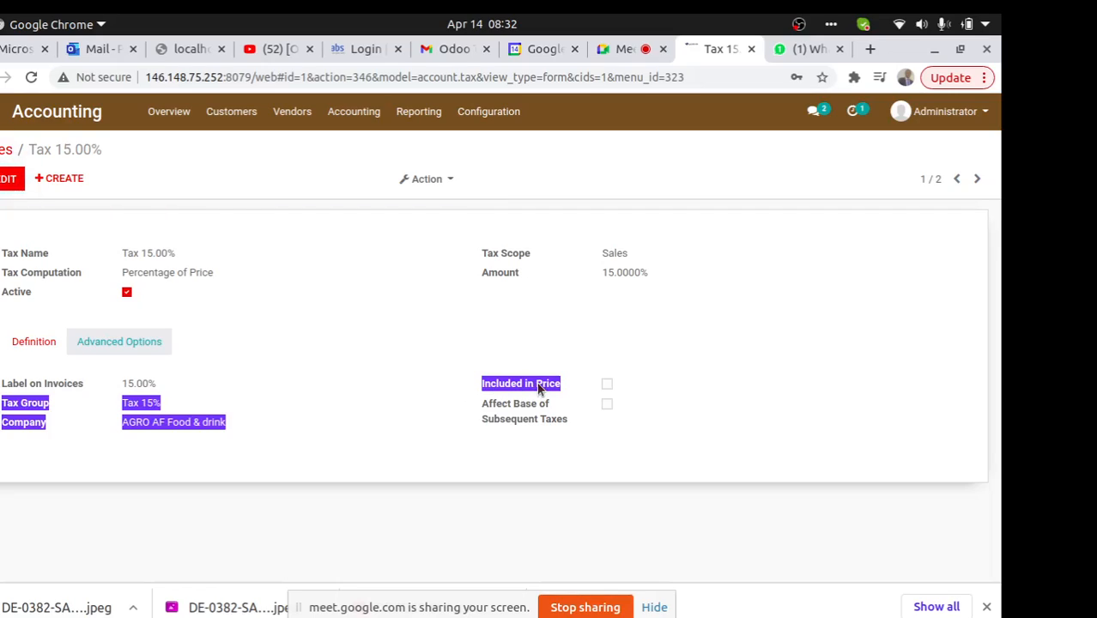
click(301, 225)
click(5, 151)
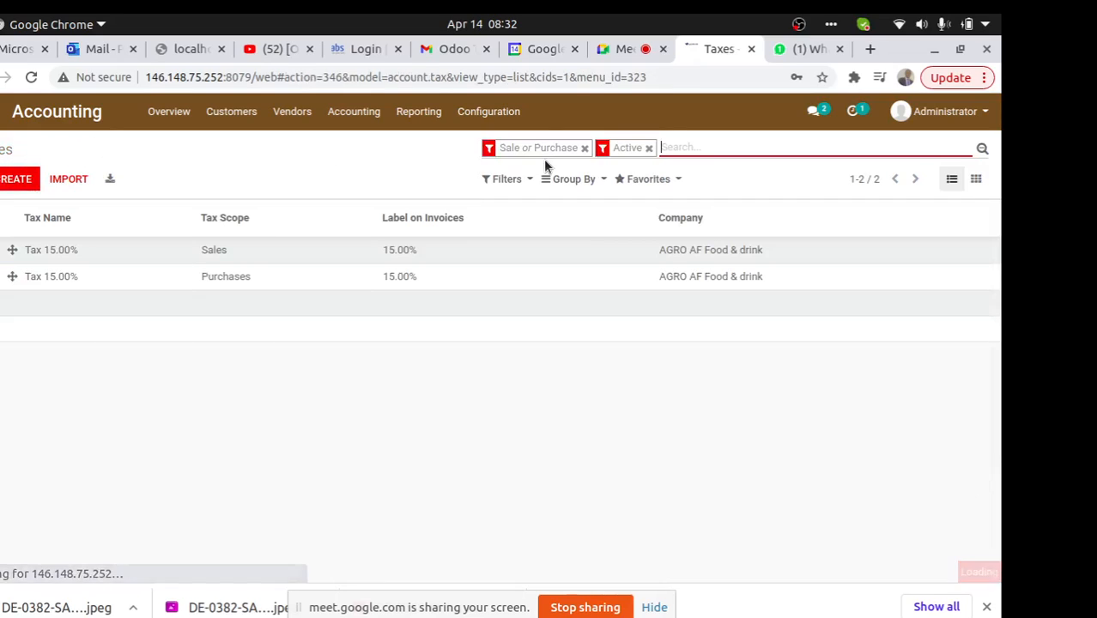
Open the asset models list from the accounting configuration
click(488, 112)
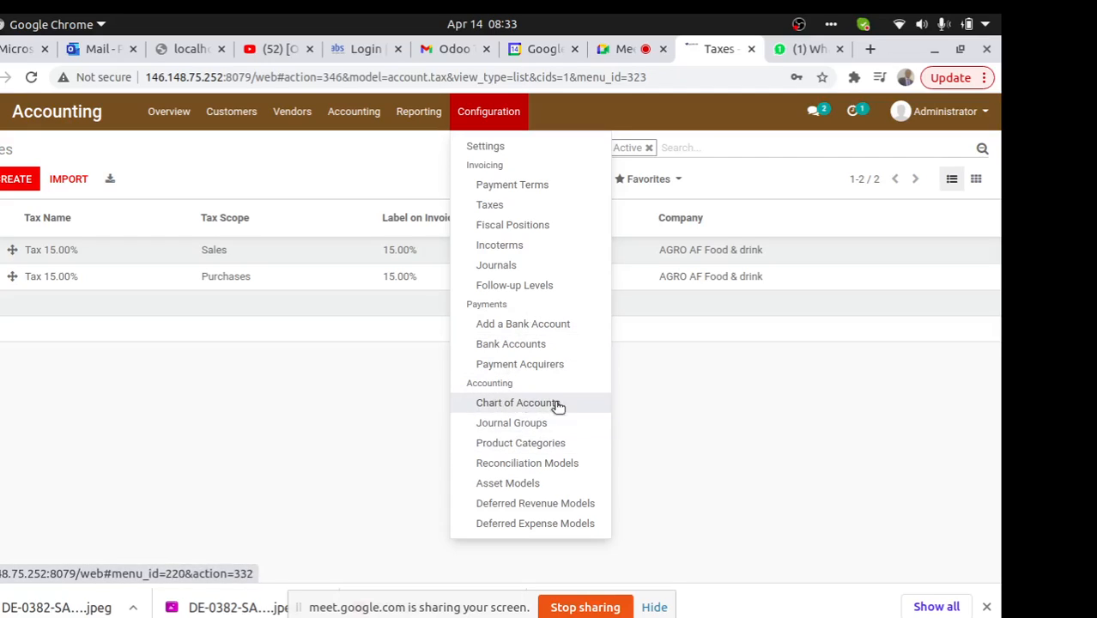
click(513, 484)
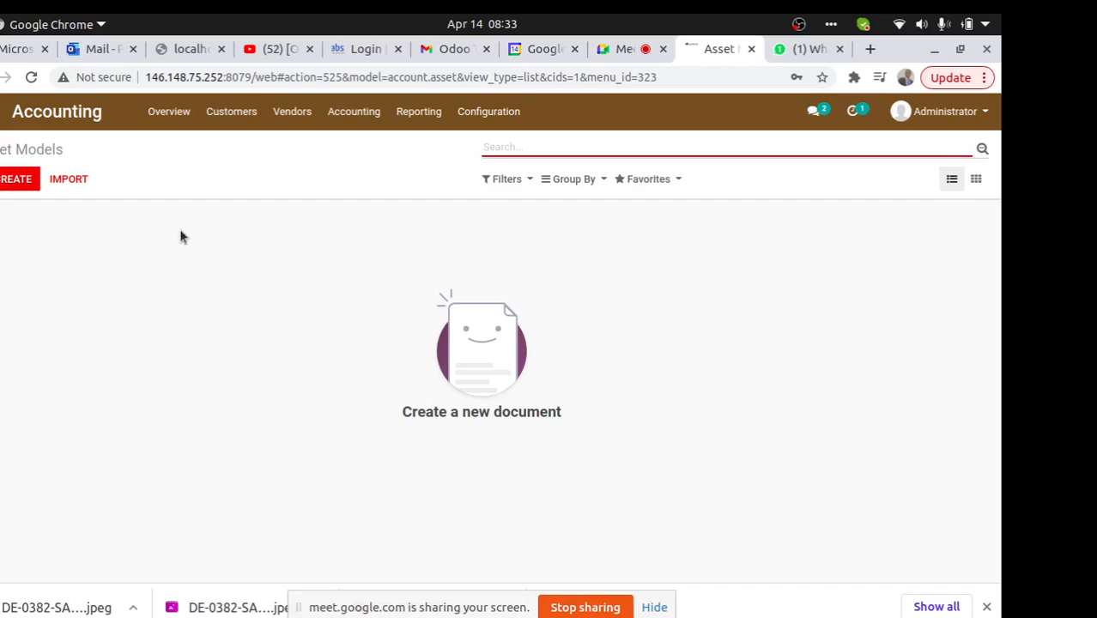
click(490, 111)
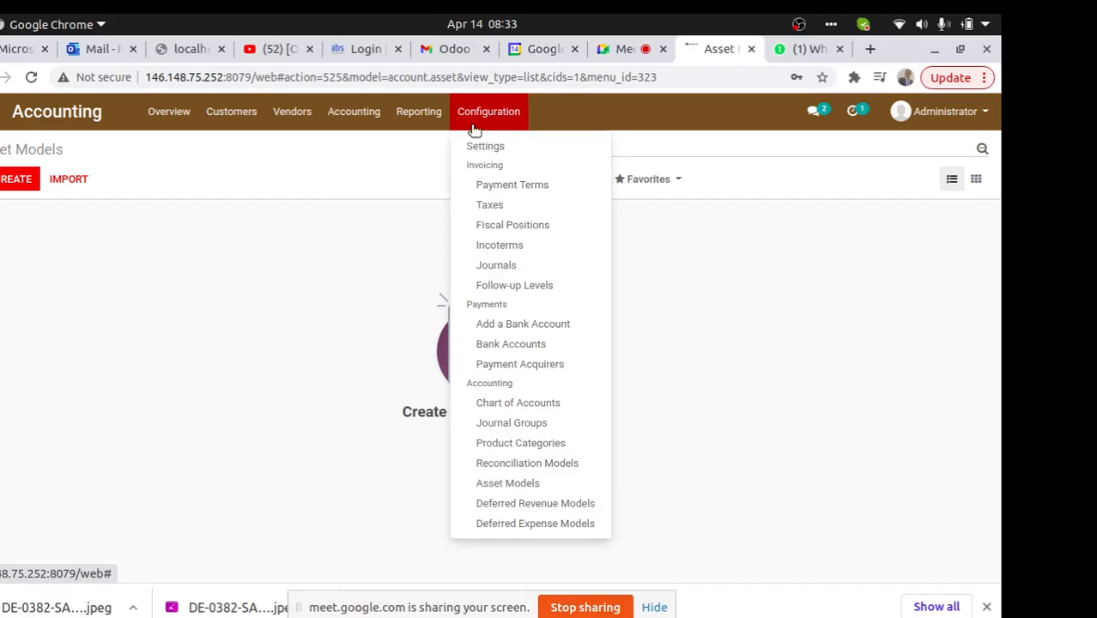
Create a new vendor bill with AGRO AF Food & drink as the vendor
mouse_move(309, 137)
click(287, 112)
click(287, 112)
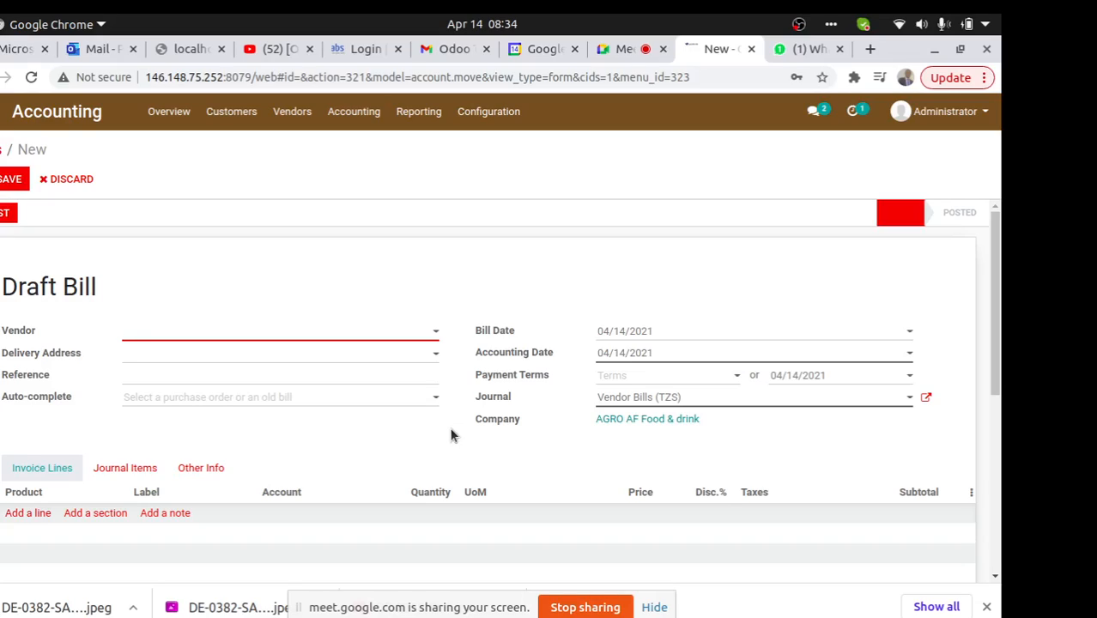
click(279, 331)
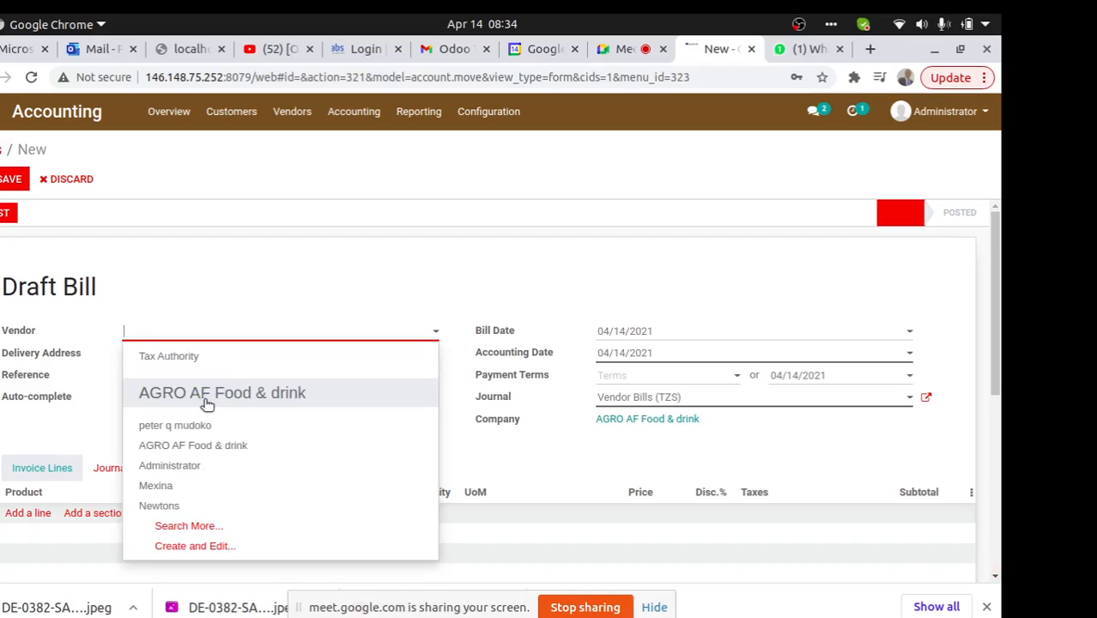
click(207, 403)
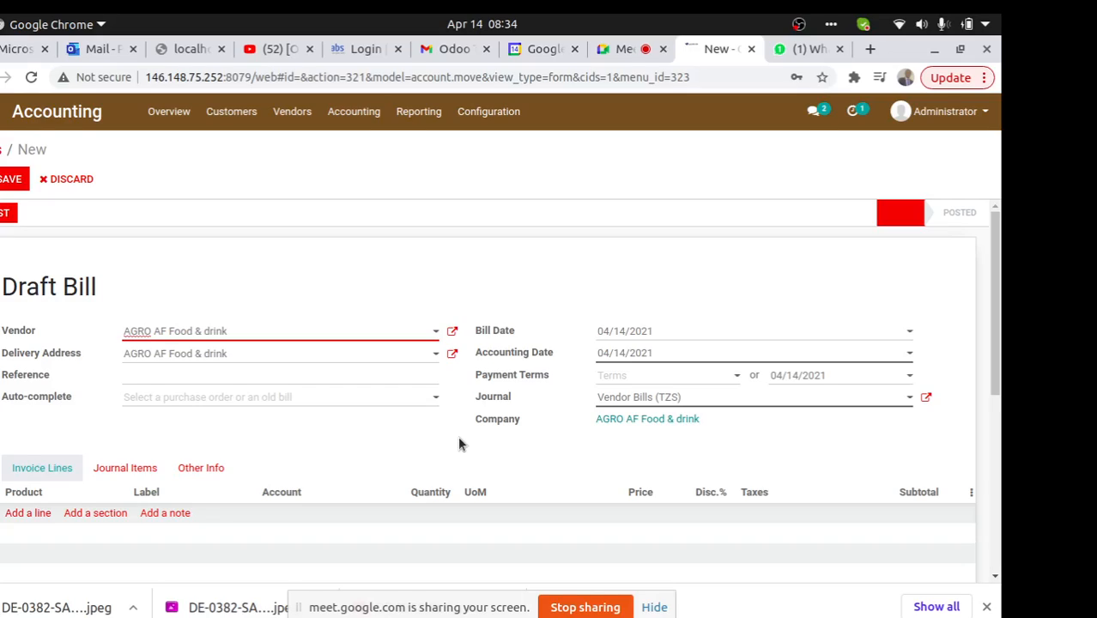
Add an invoice line for the product 1 KG Package to the draft bill and check the line's account
click(31, 514)
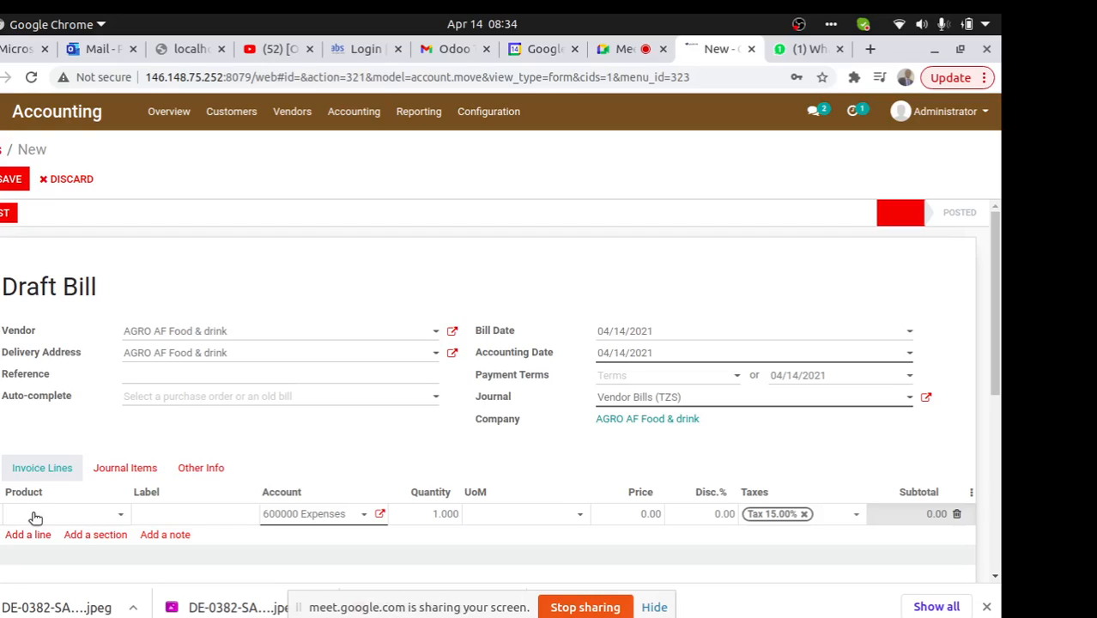
click(60, 515)
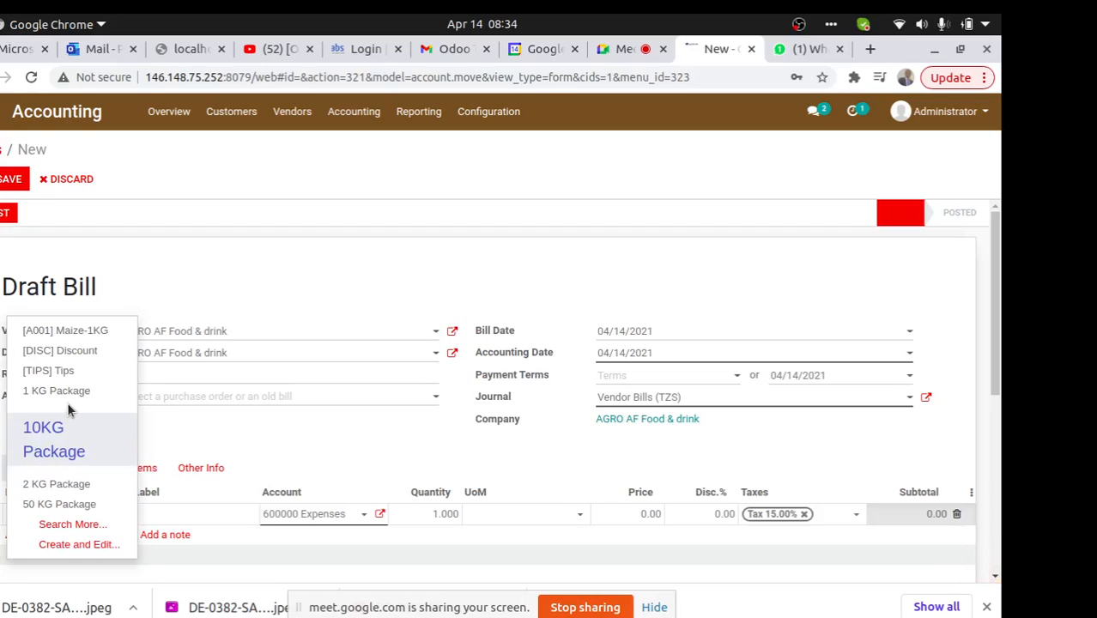
click(65, 409)
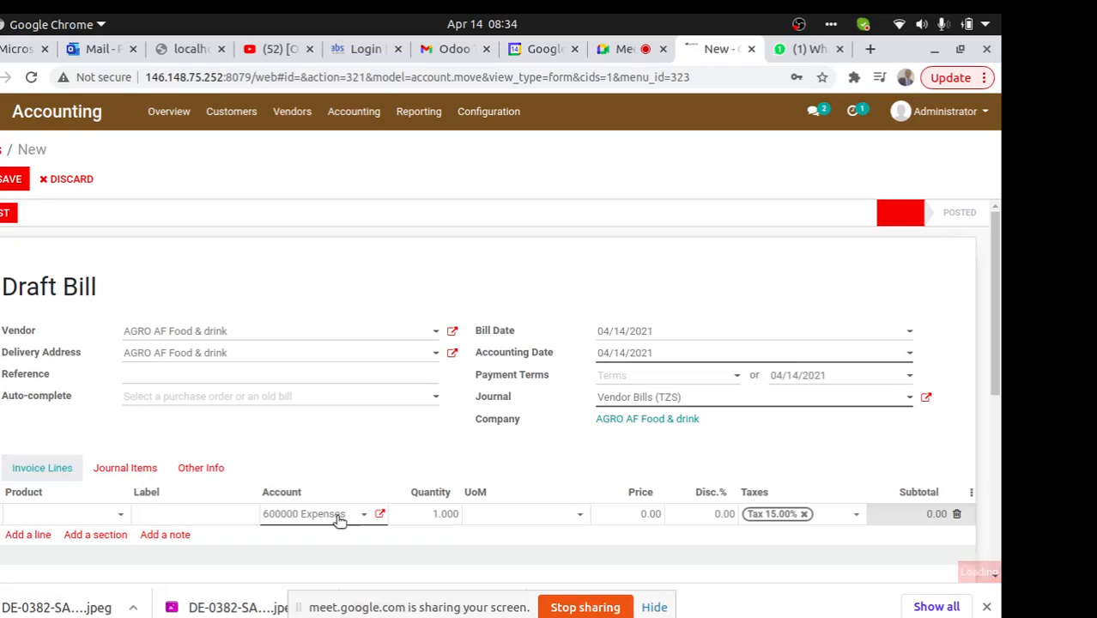
drag(342, 515, 254, 513)
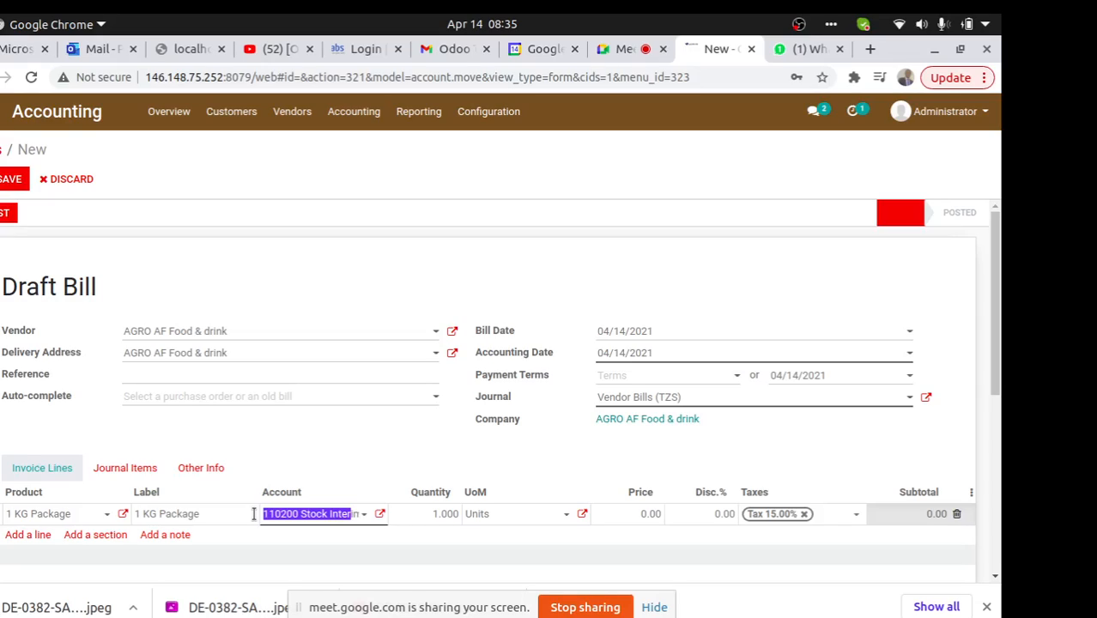
Inspect the expense account setting of the bill line's 1 KG Package product and open its product category
click(122, 514)
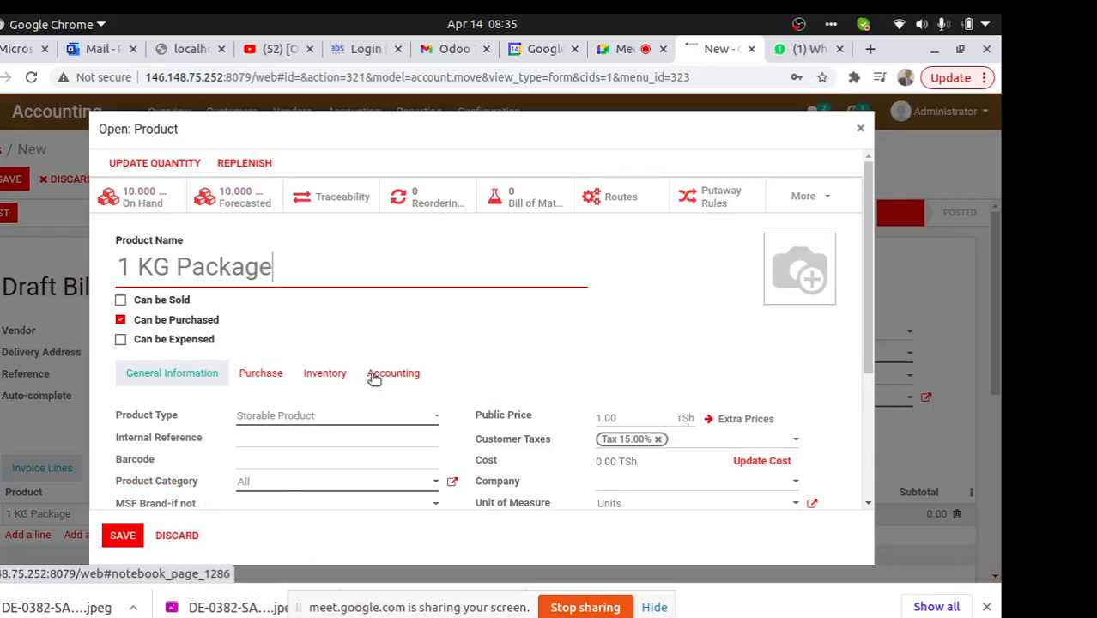
click(380, 373)
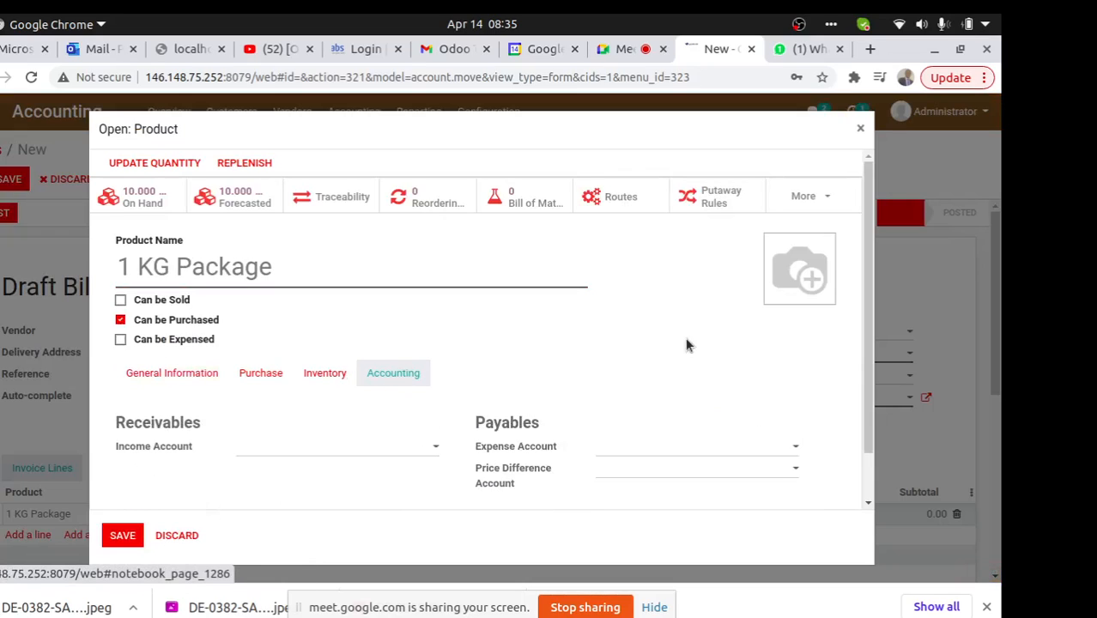
scroll(798, 360, down, 1)
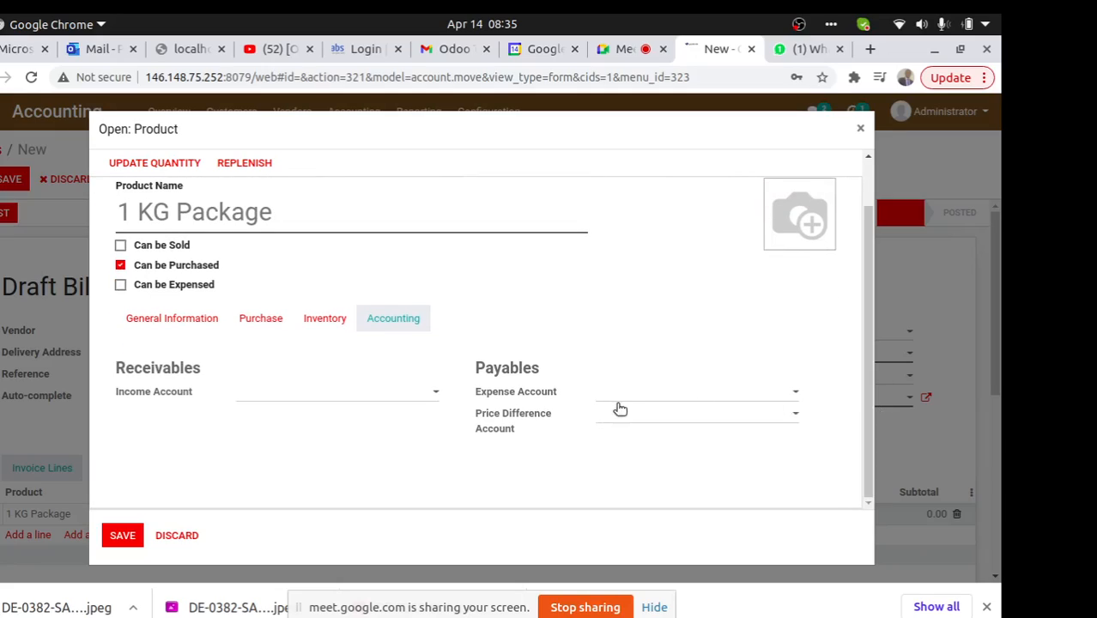
drag(580, 394, 474, 397)
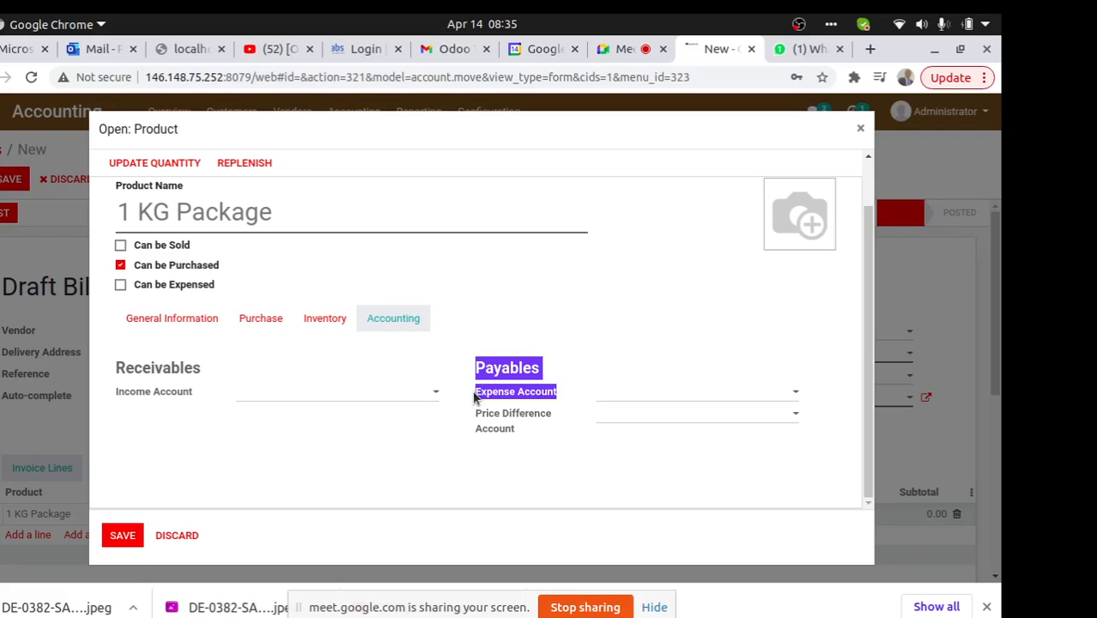
drag(562, 398, 477, 401)
click(198, 318)
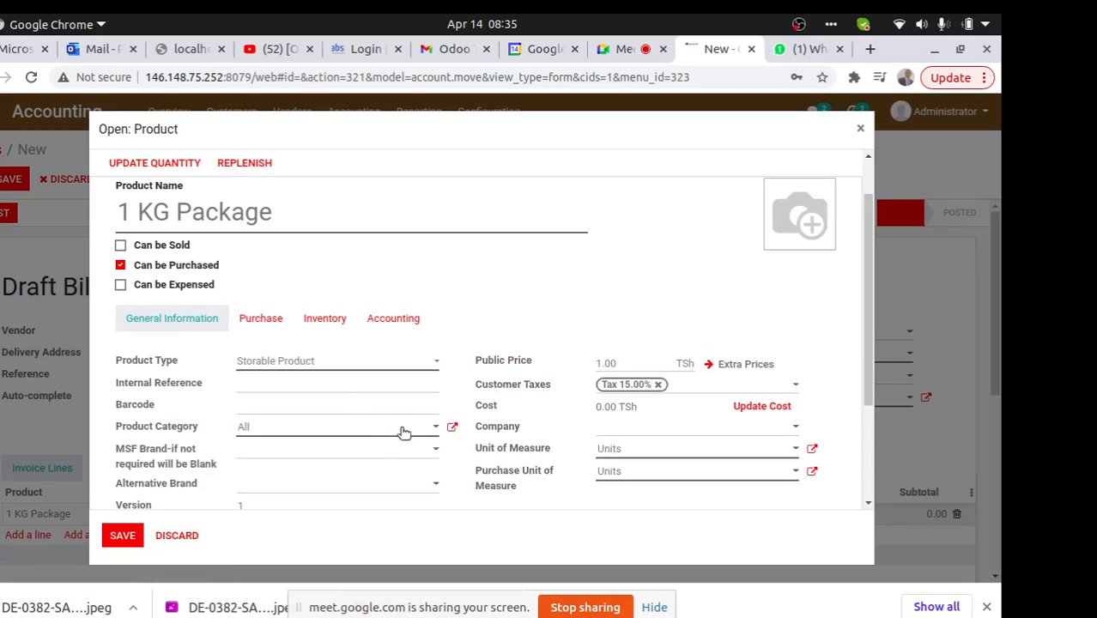
click(453, 429)
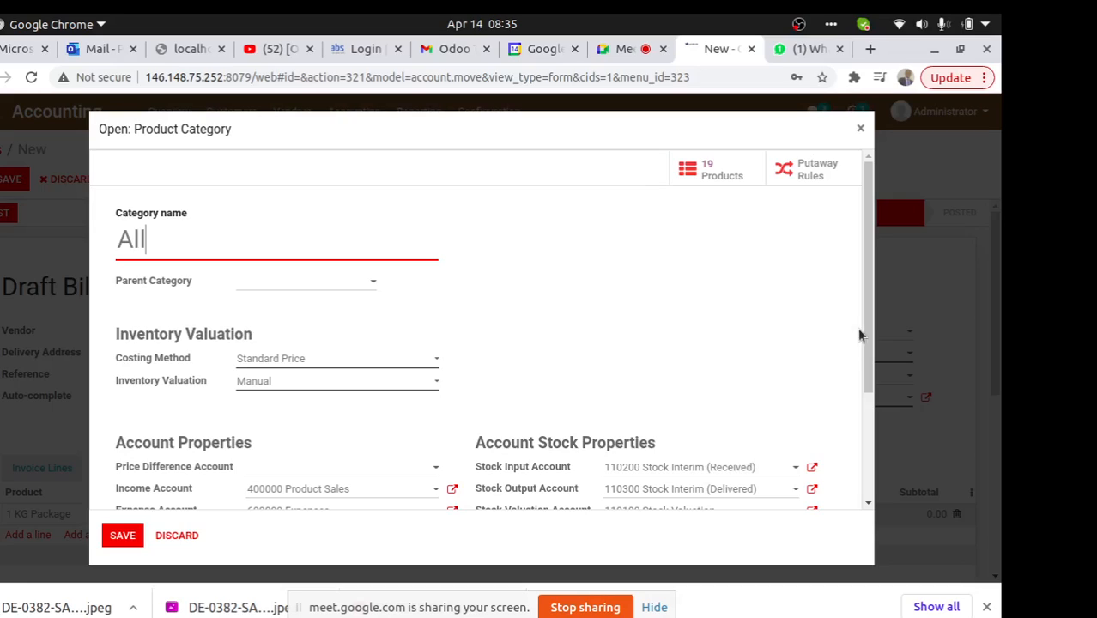
Examine the account properties of the product category, including its income and expense accounts, and close the category and product forms
drag(864, 339, 855, 445)
scroll(855, 446, down, 1)
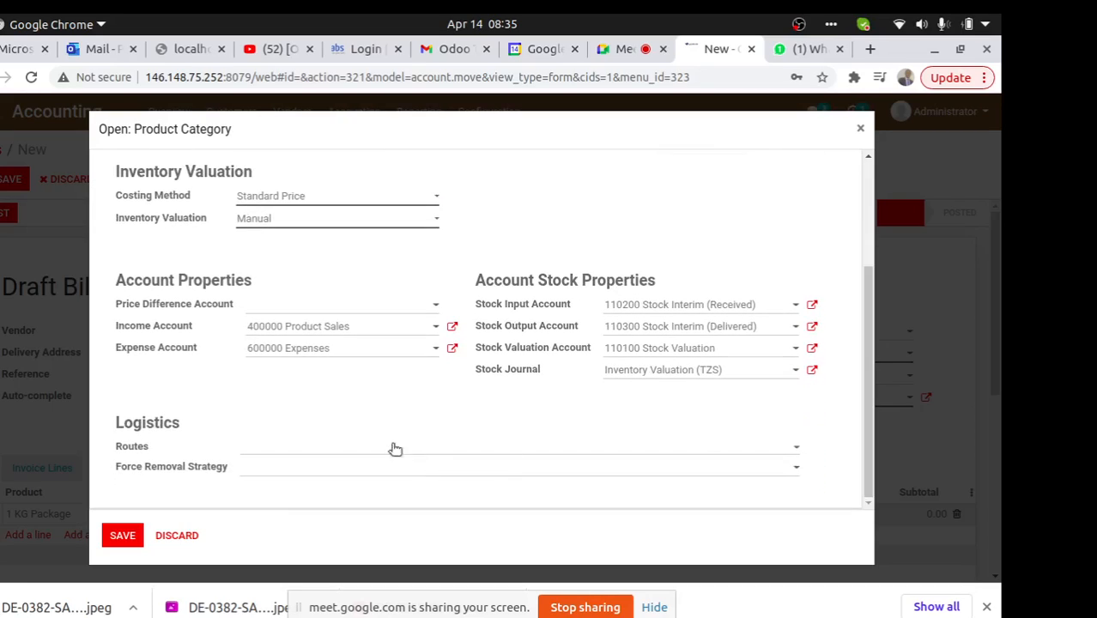
drag(194, 348, 50, 330)
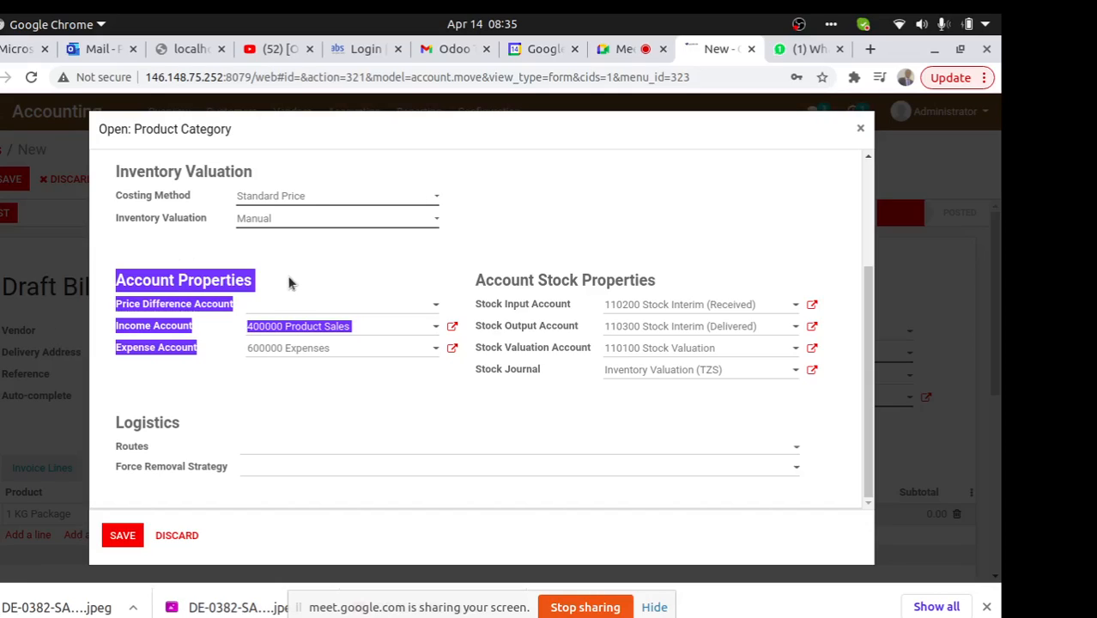
click(179, 326)
drag(195, 326, 96, 319)
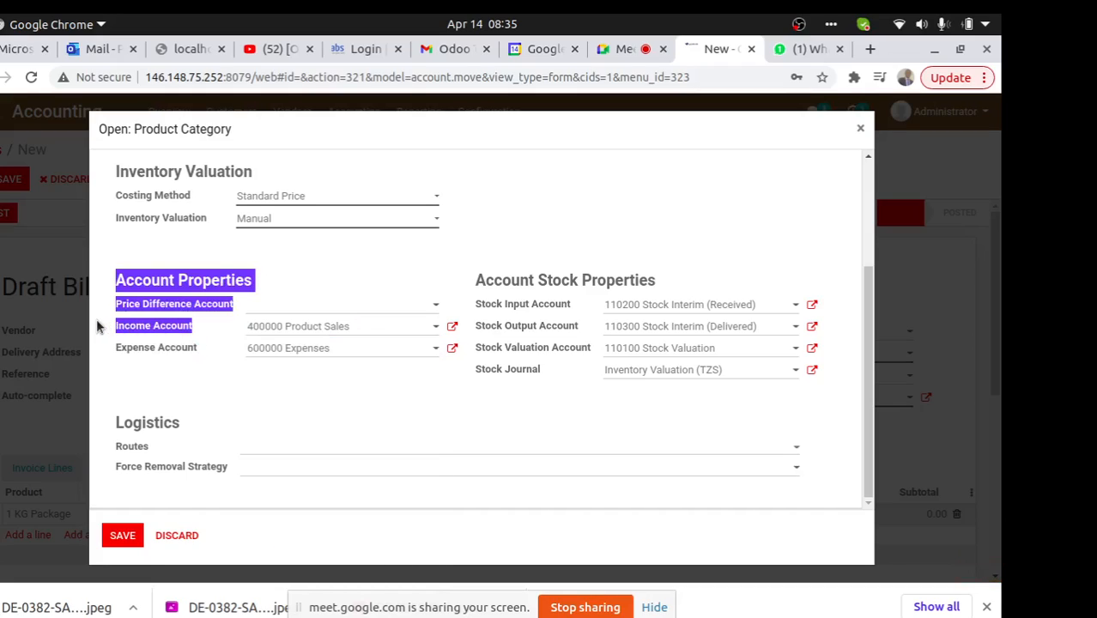
click(860, 128)
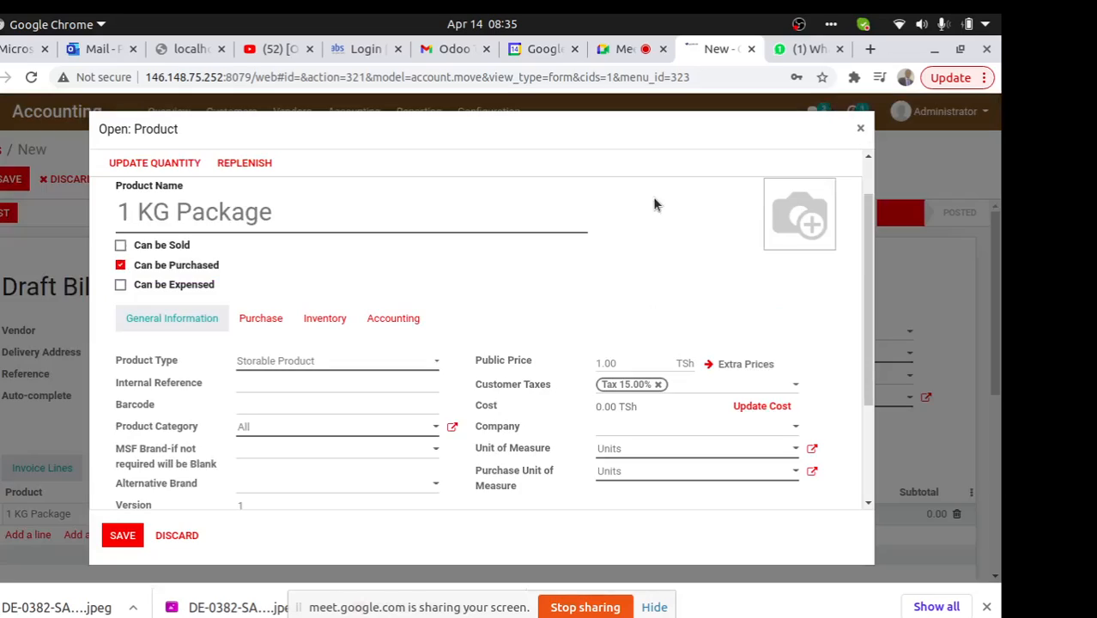
click(859, 129)
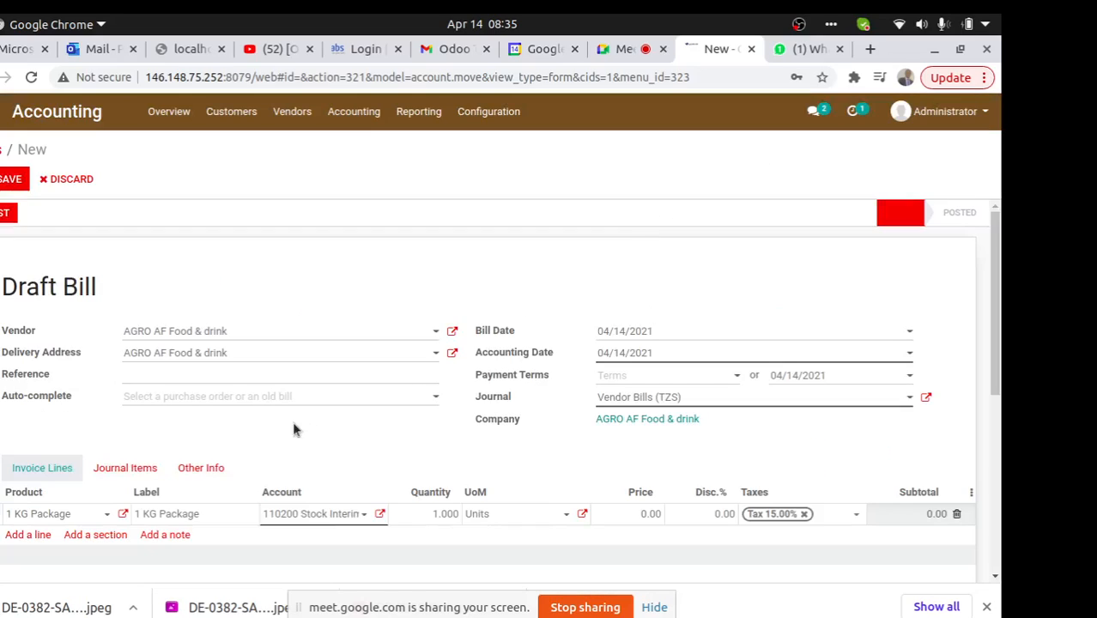
Save and post the draft vendor bill, and duplicate it as a new draft bill
click(12, 178)
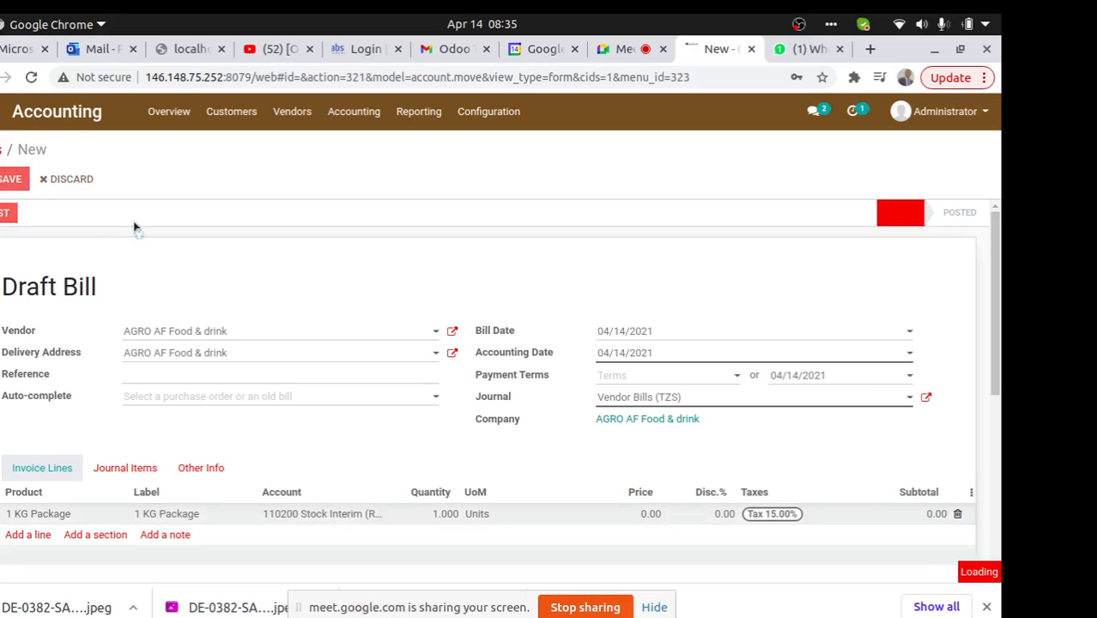
click(4, 216)
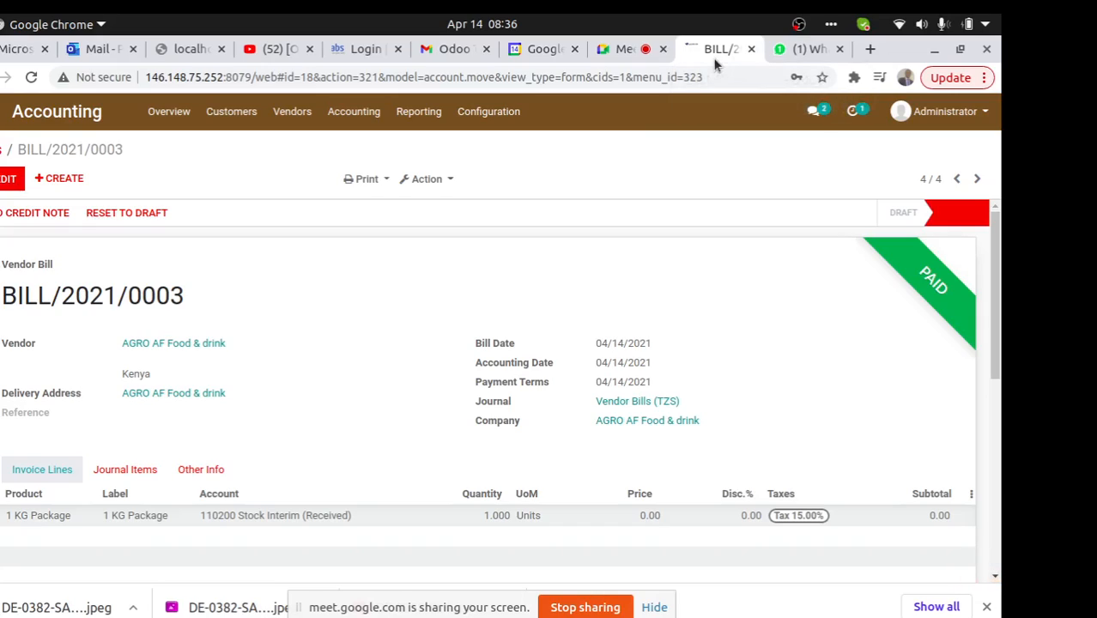
click(448, 180)
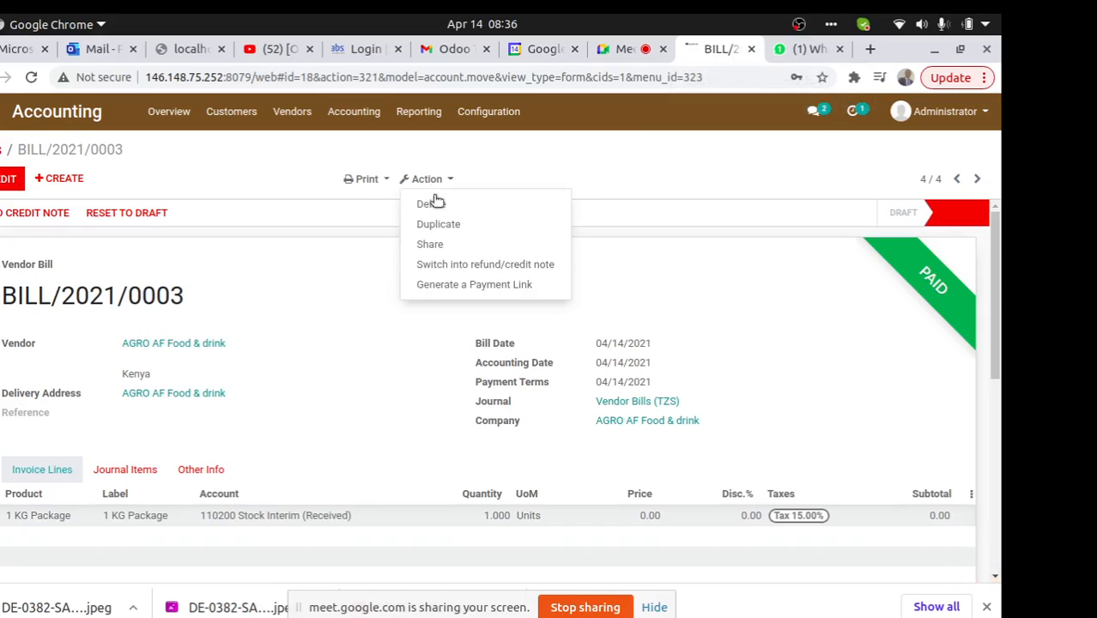
click(440, 222)
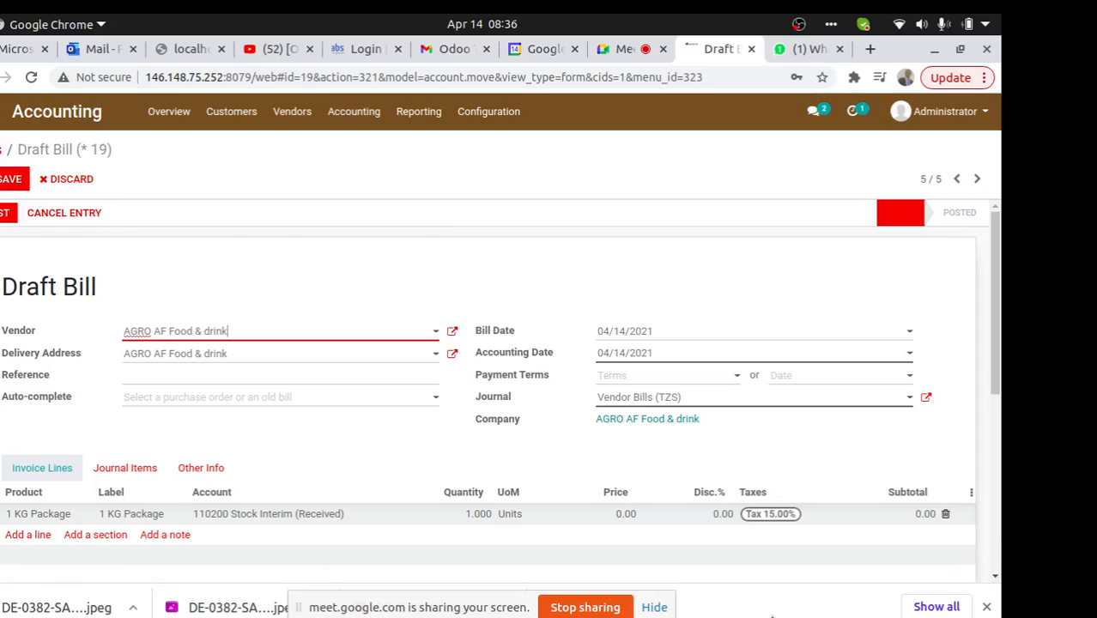
Set the price of the 1 KG Package line to 2000 on the duplicated bill and post the bill
click(615, 518)
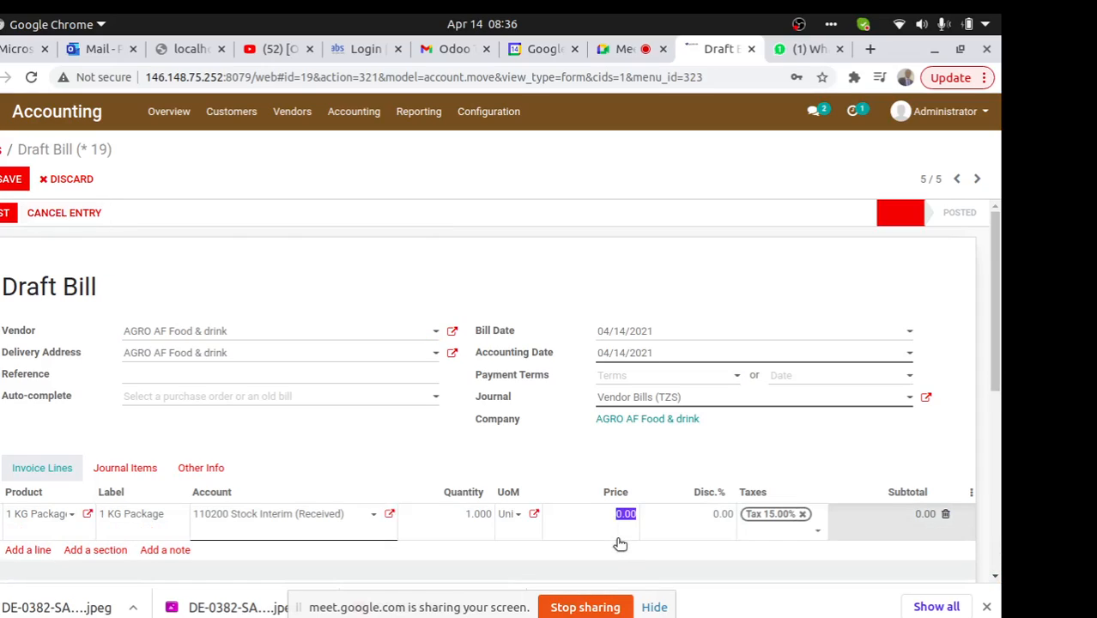
text(2000)
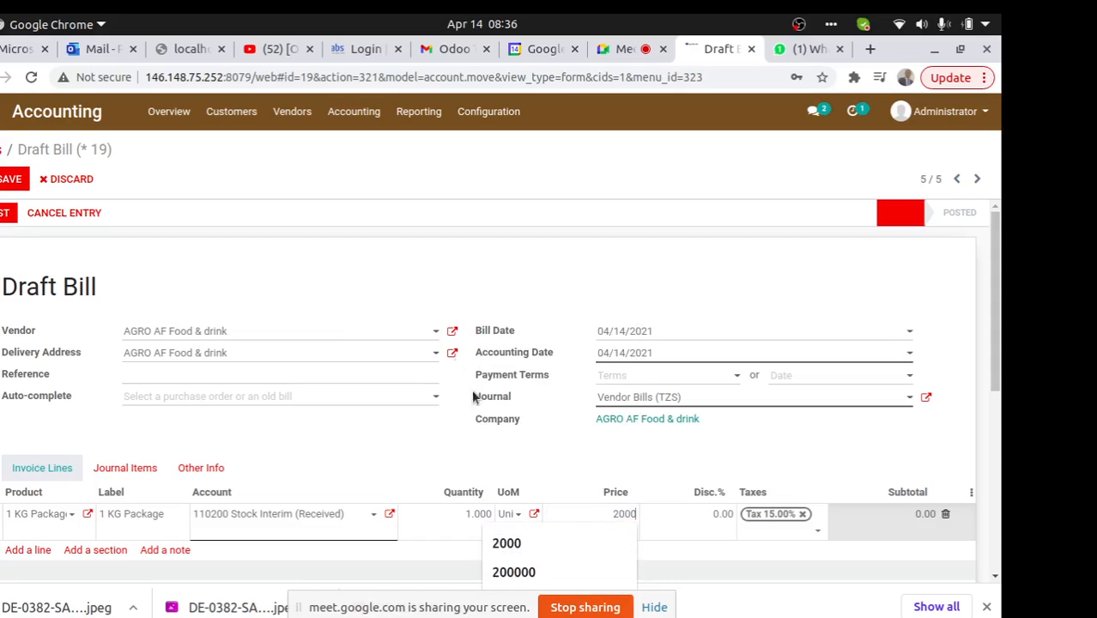
click(180, 234)
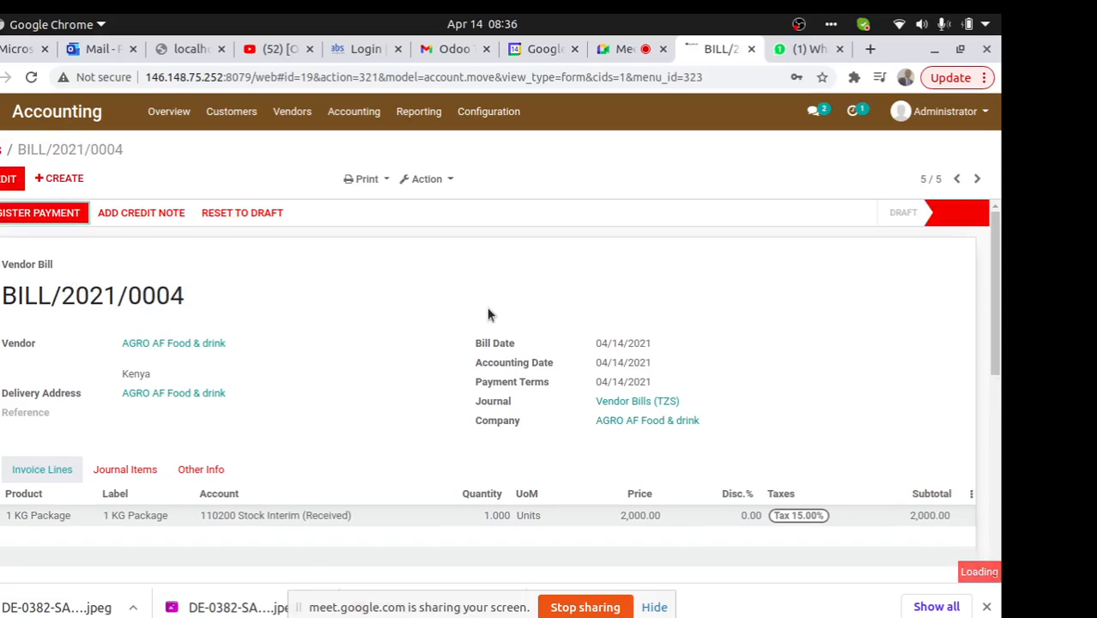
Copy the posted bill's number and duplicate the bill's browser tab
drag(209, 302, 2, 300)
key(ctrl+c)
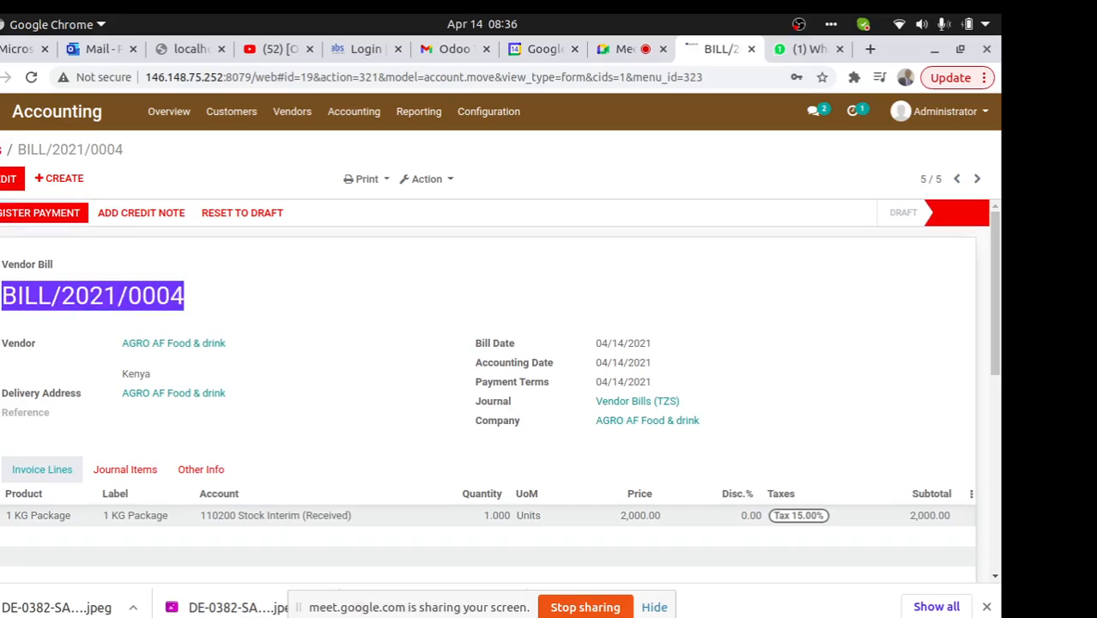
right_click(721, 50)
click(785, 154)
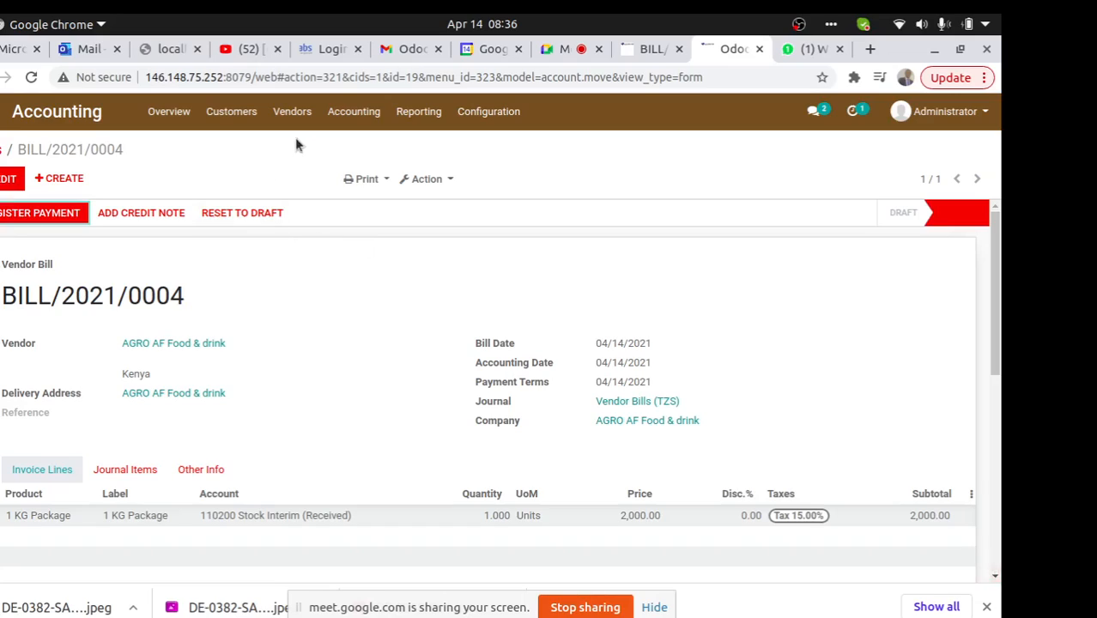
Open the accounting journal entries list and remove its Miscellaneous filter
click(355, 116)
click(367, 165)
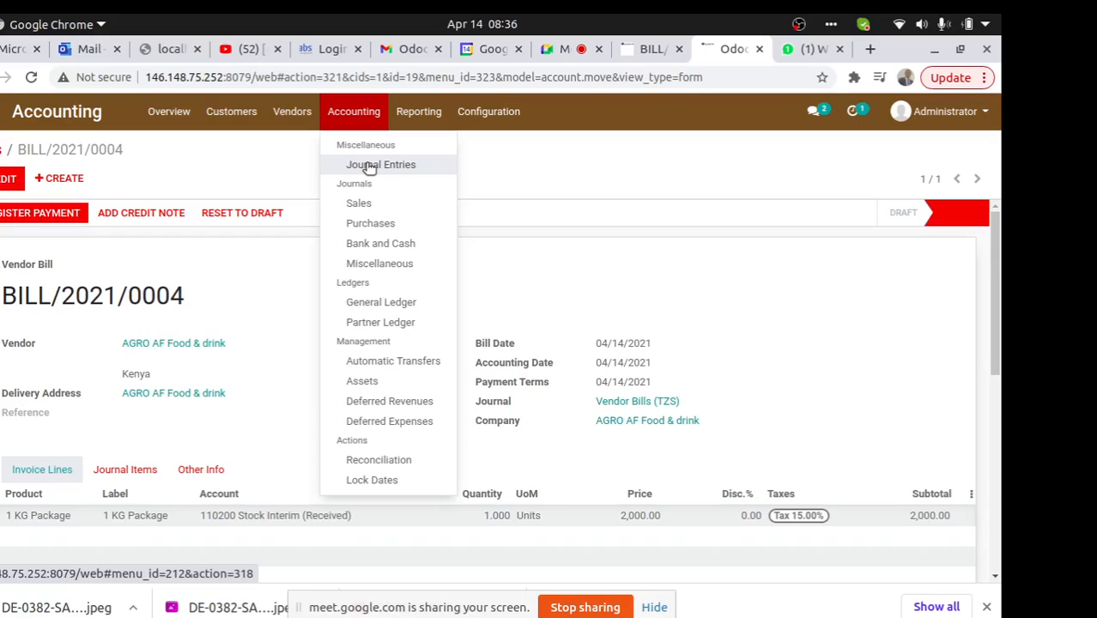
click(367, 165)
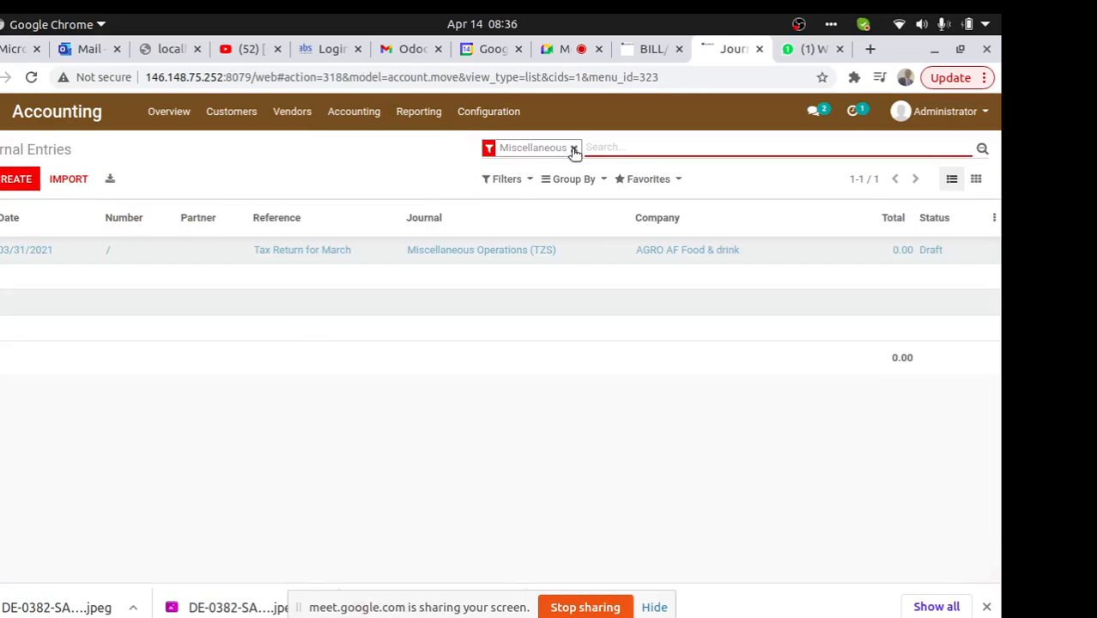
click(573, 149)
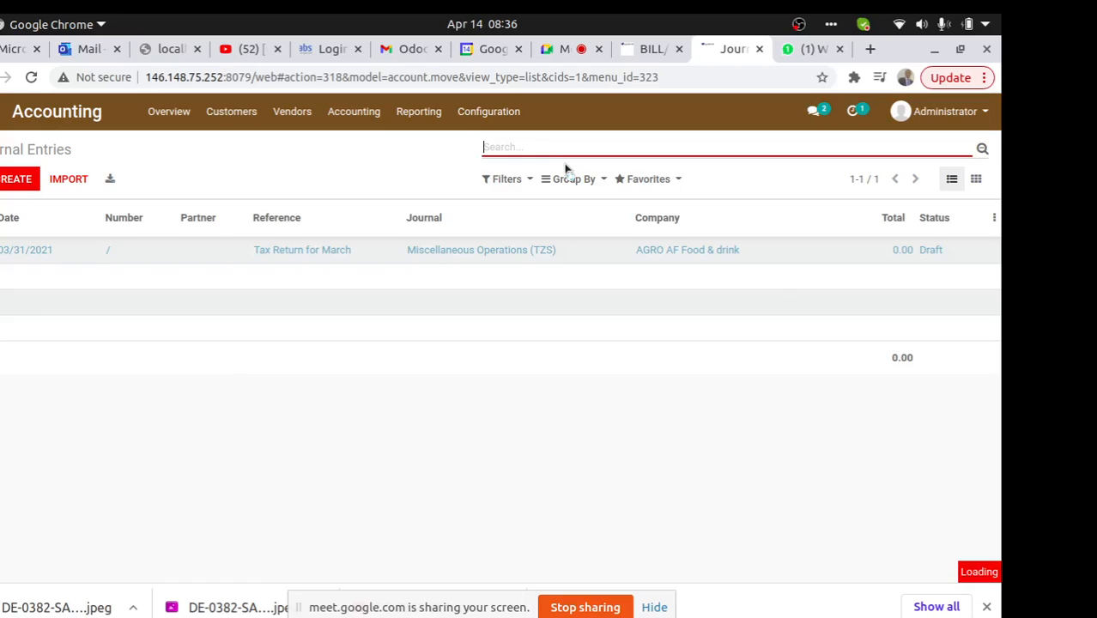
mouse_move(998, 301)
mouse_down()
mouse_move(998, 376)
mouse_move(997, 283)
mouse_up()
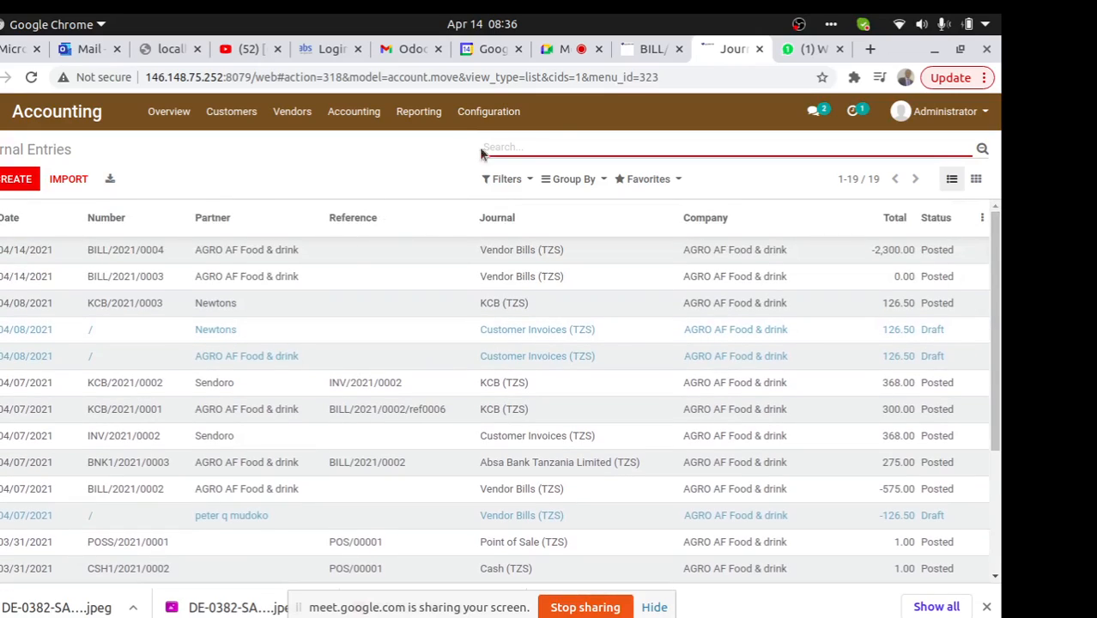
Enter the copied bill number in the journal entries search and open the matching vendor bill entry from the list
key(ctrl+v)
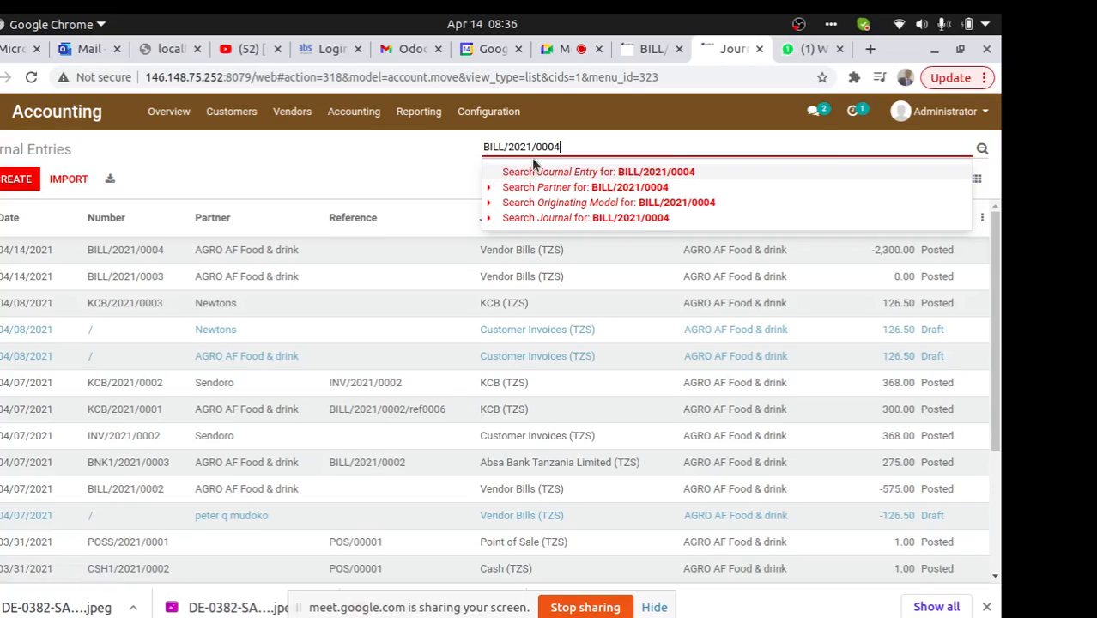
click(234, 251)
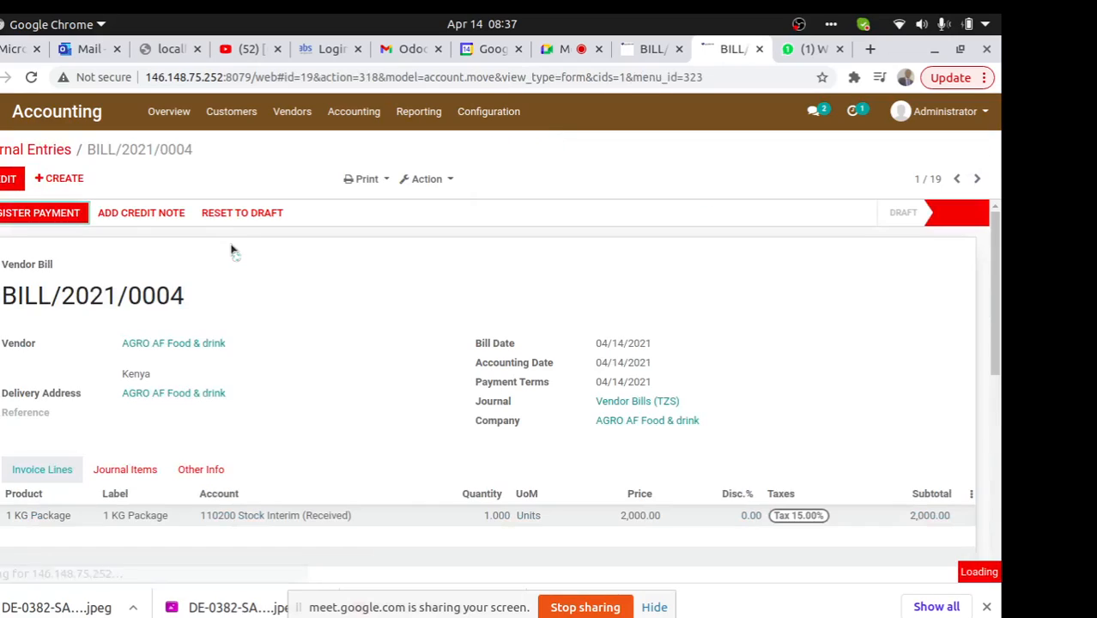
drag(996, 276, 997, 218)
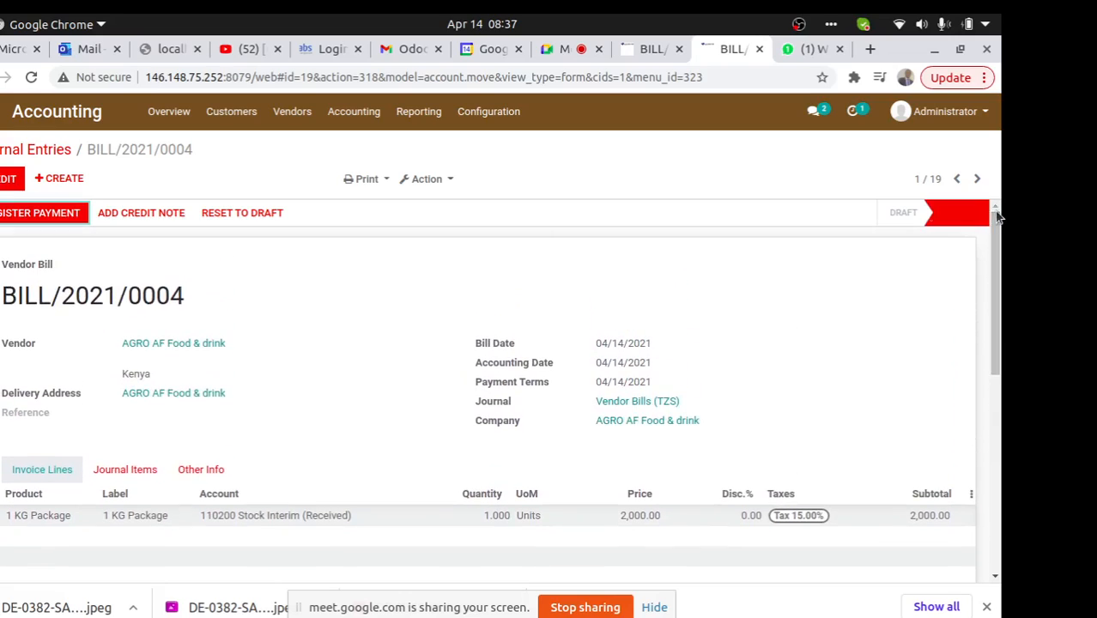
Reopen the bill from the journal entries list, examine its journal items' accounts, debits and credits, and return to the list
click(46, 149)
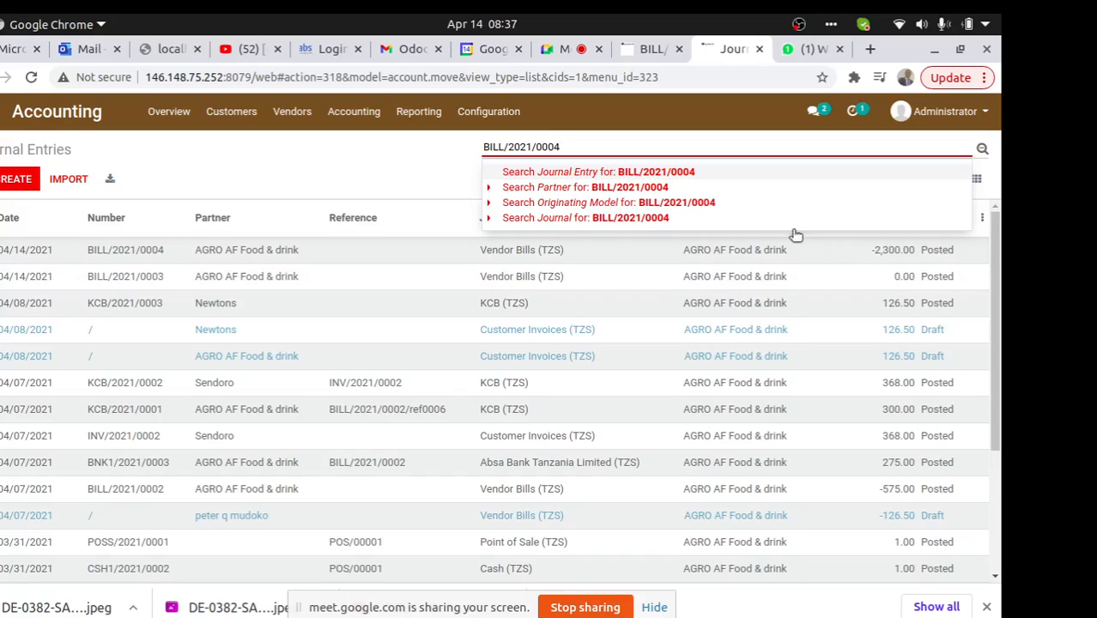
click(727, 255)
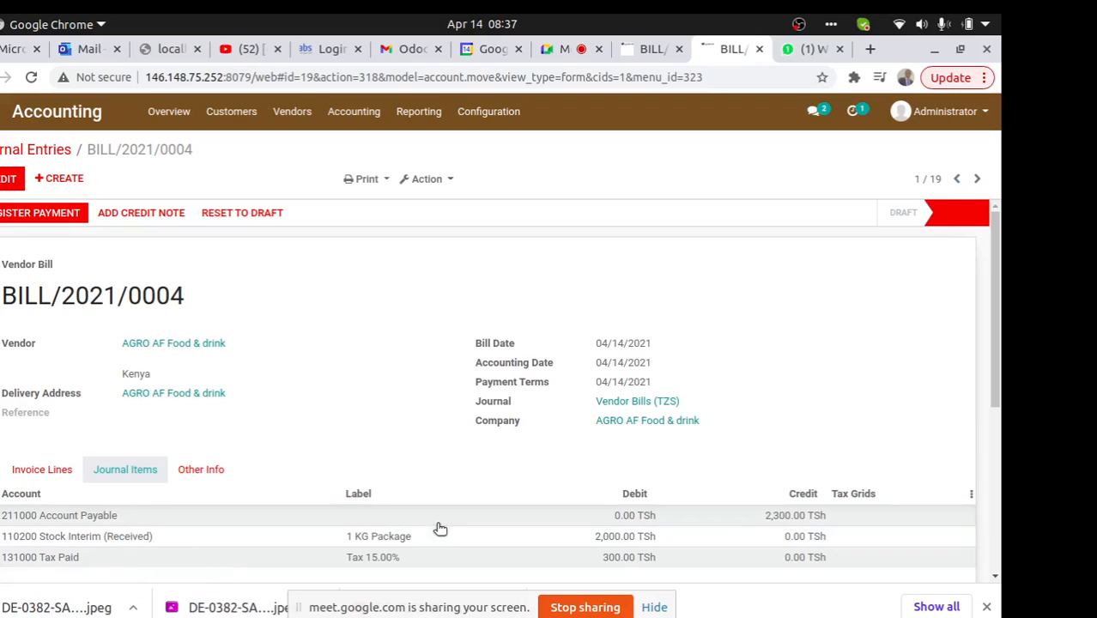
scroll(439, 527, down, 3)
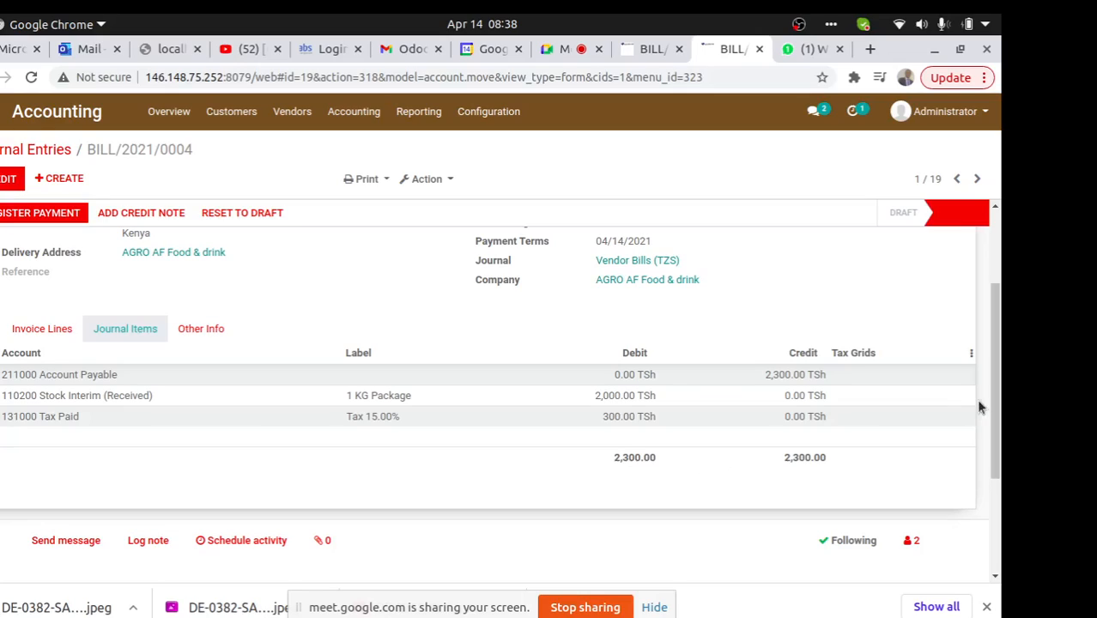
drag(998, 361, 998, 292)
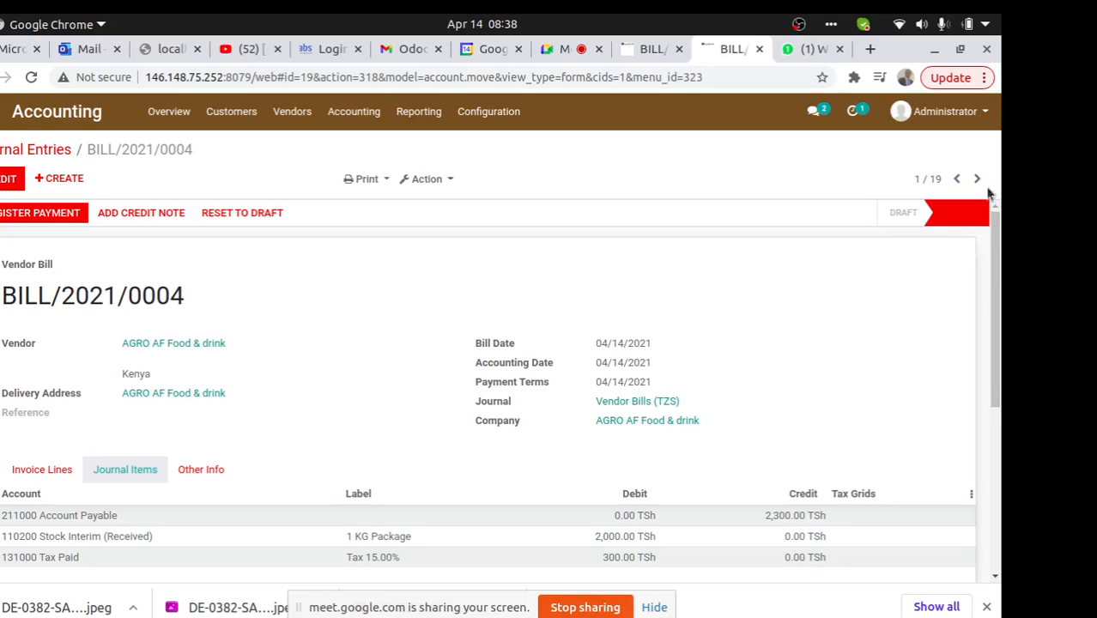
click(53, 151)
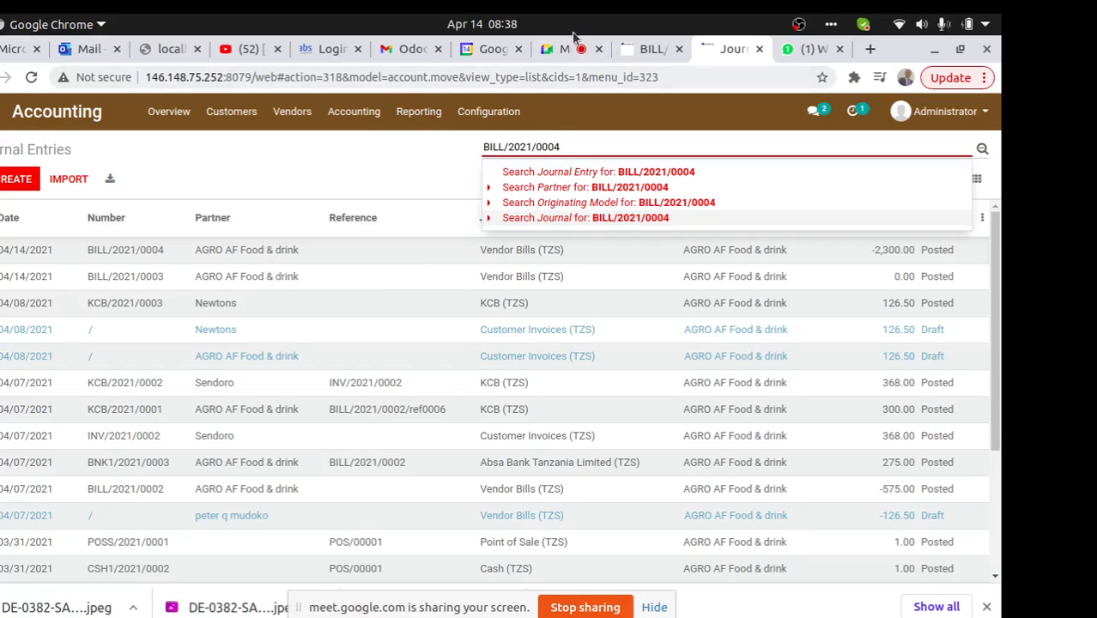
Register and validate a payment for the posted 2,000.00 bill in its original browser tab, using the Mpesa (TZS) journal
click(643, 50)
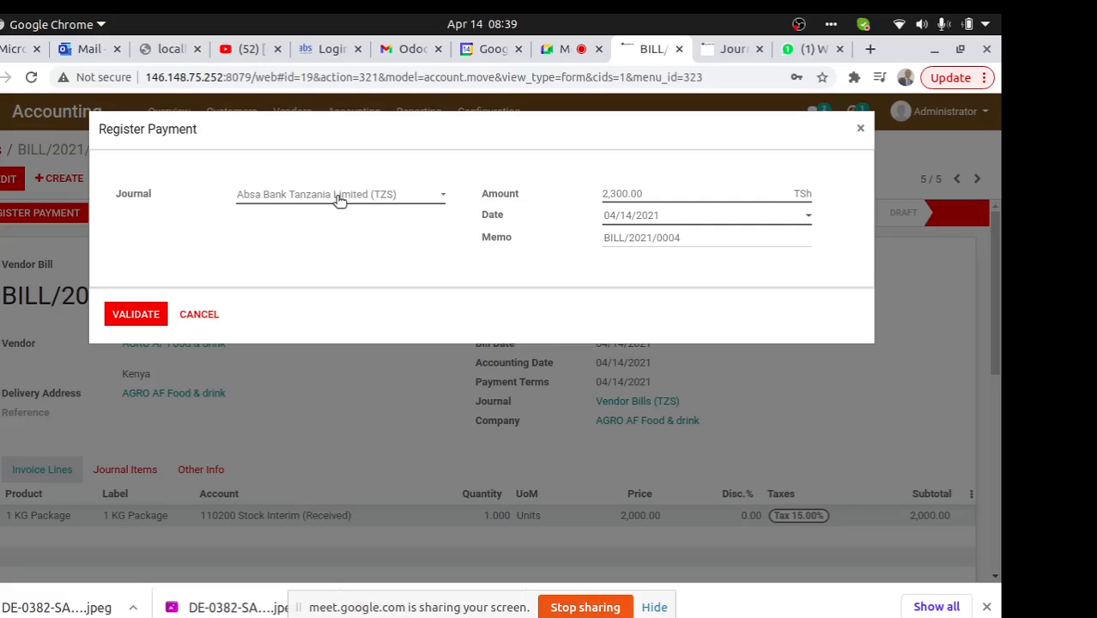
click(339, 195)
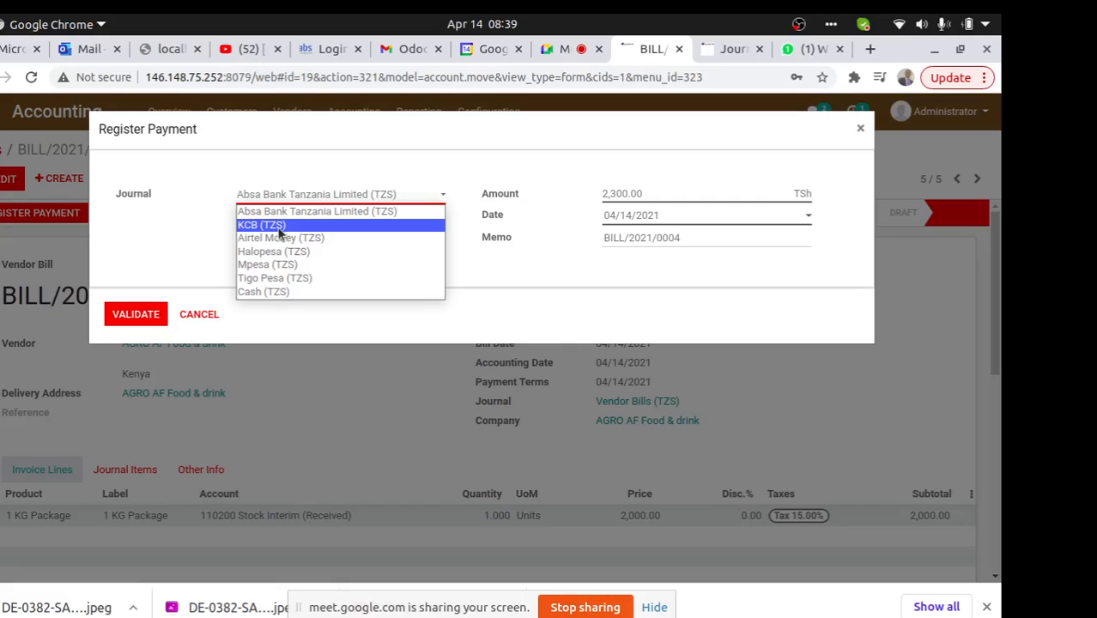
click(290, 268)
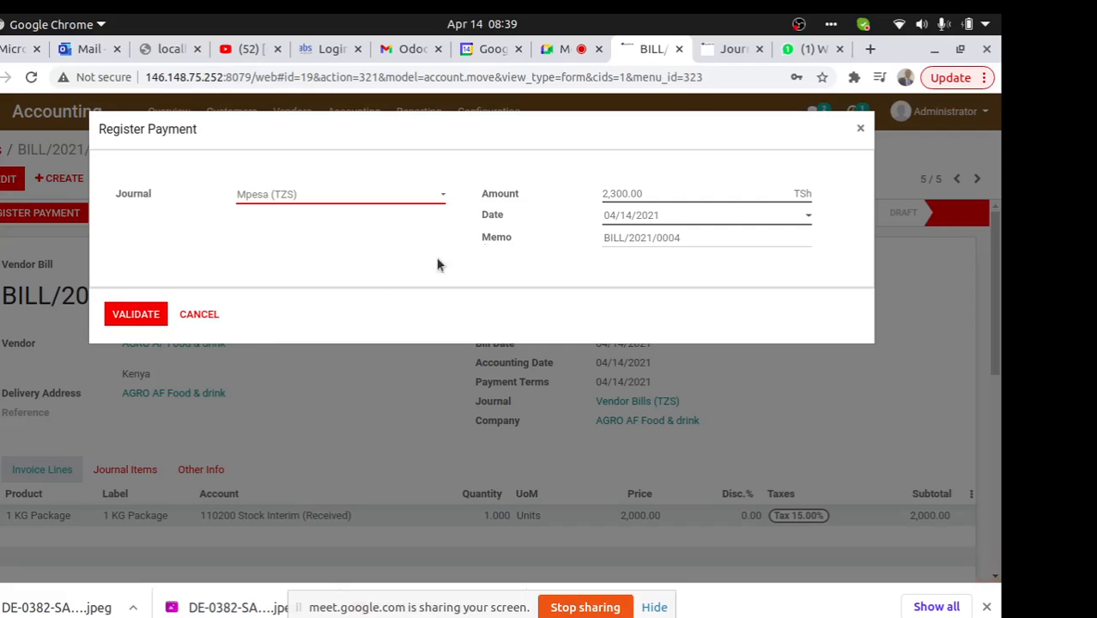
click(120, 316)
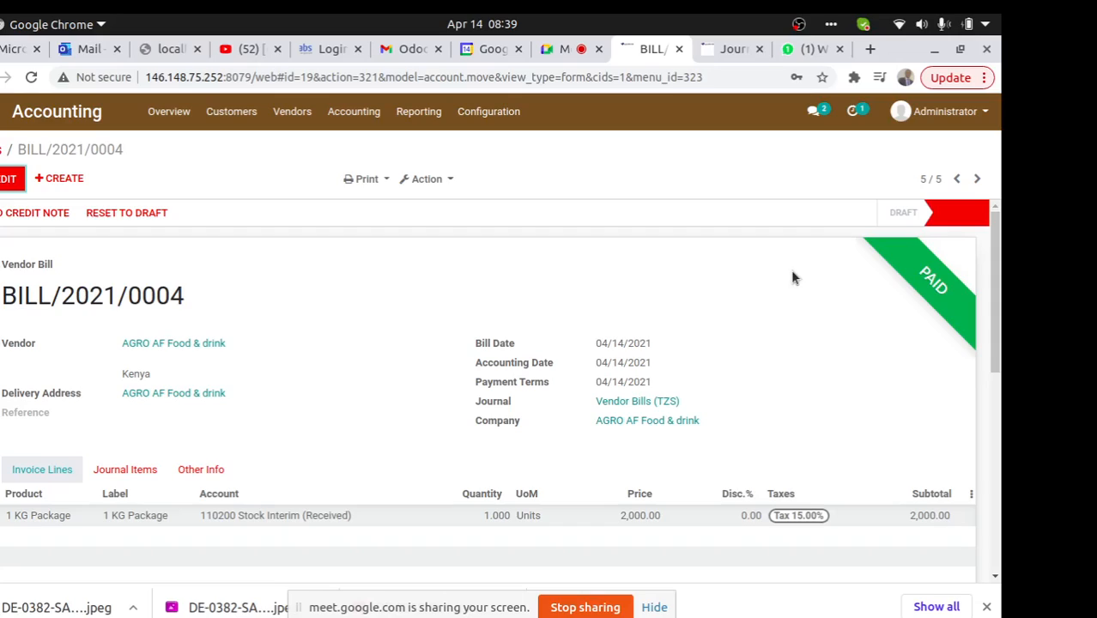
Examine the journal items of the paid vendor bill
click(127, 468)
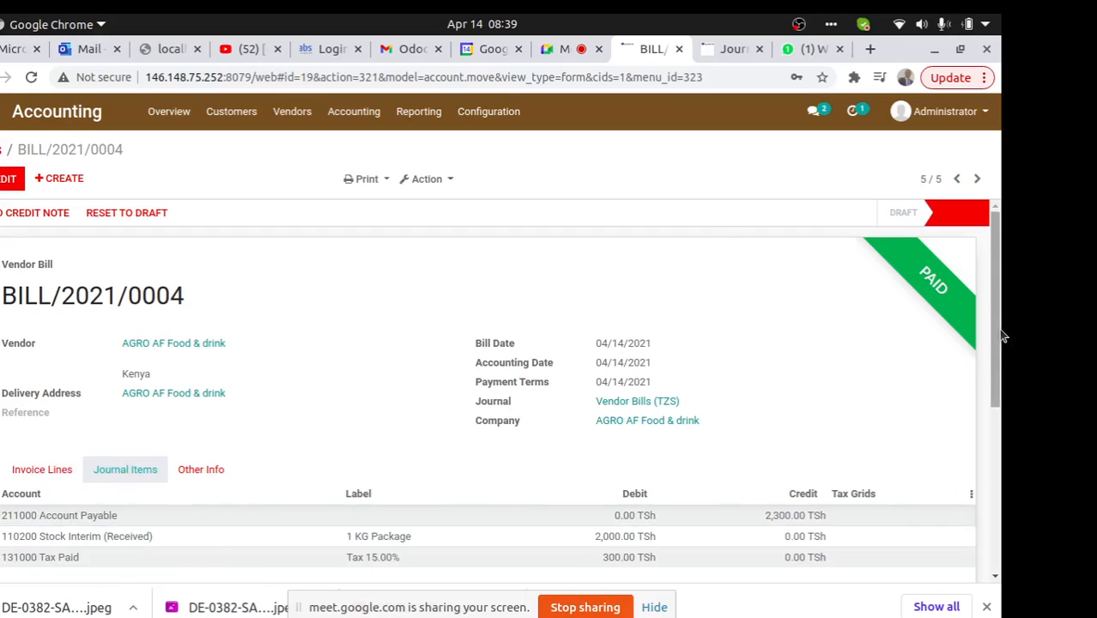
scroll(992, 395, down, 1)
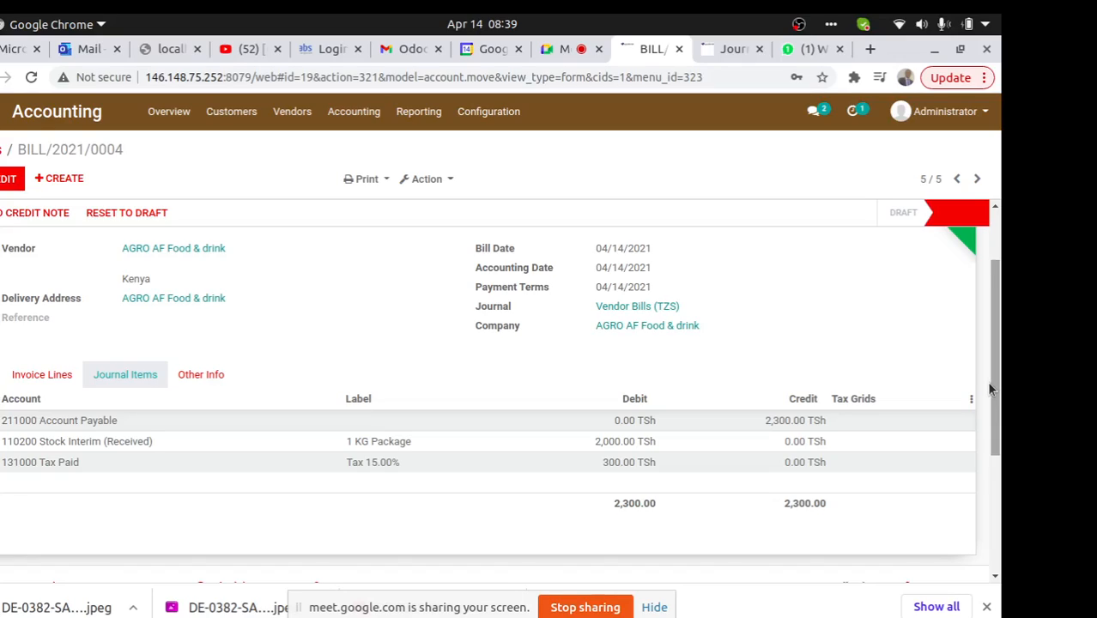
scroll(993, 373, up, 1)
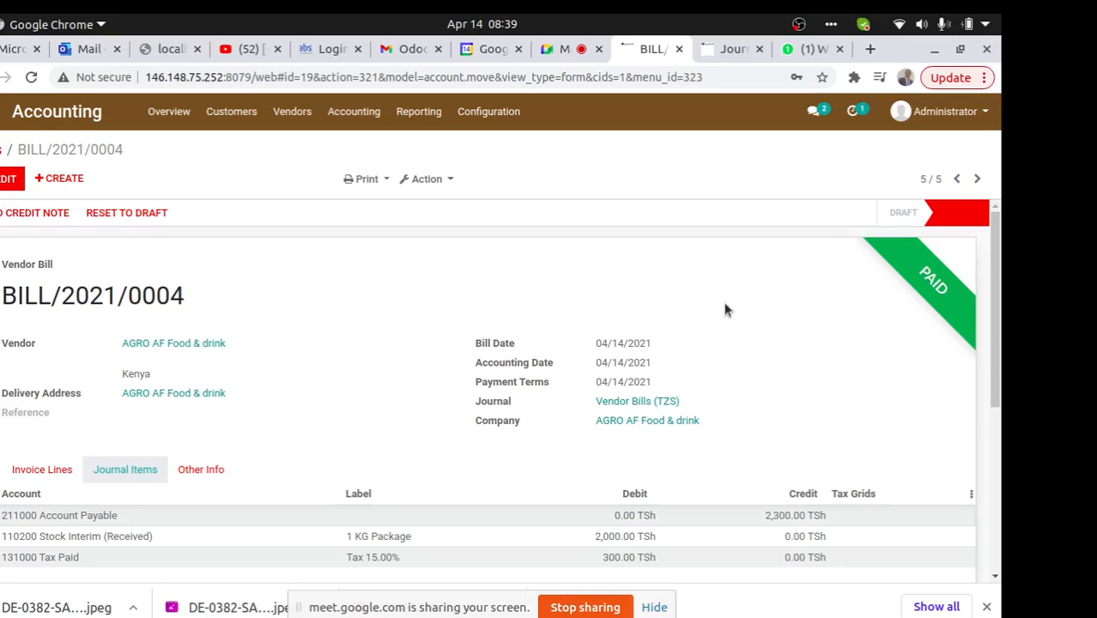
In the journal entries browser tab, search the menus for "user", open the Users list and open the Administrator user
click(717, 49)
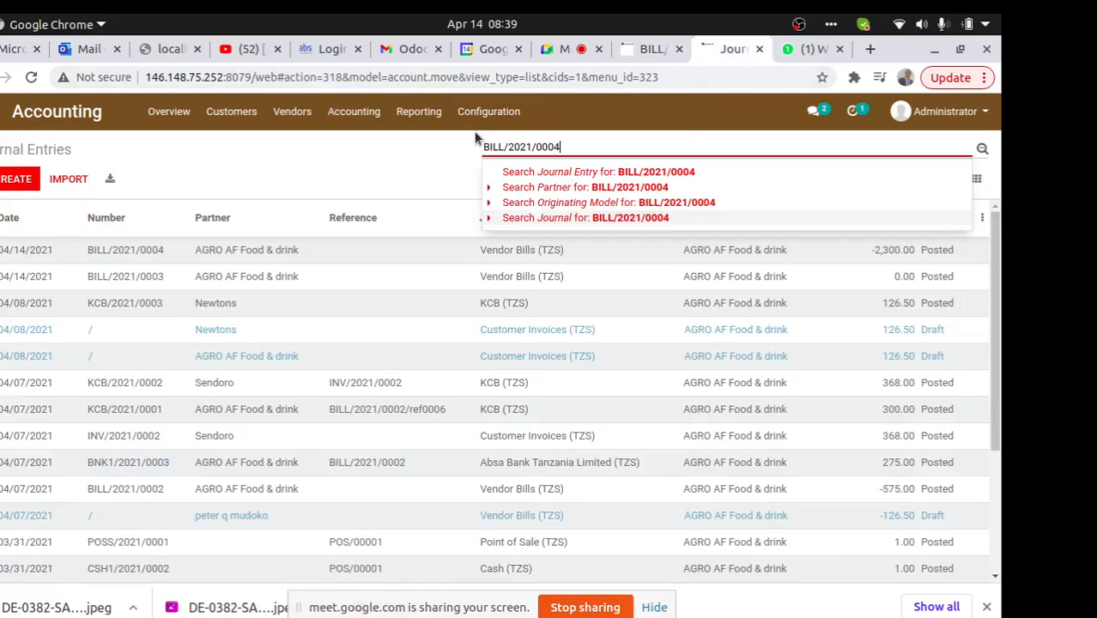
click(9, 118)
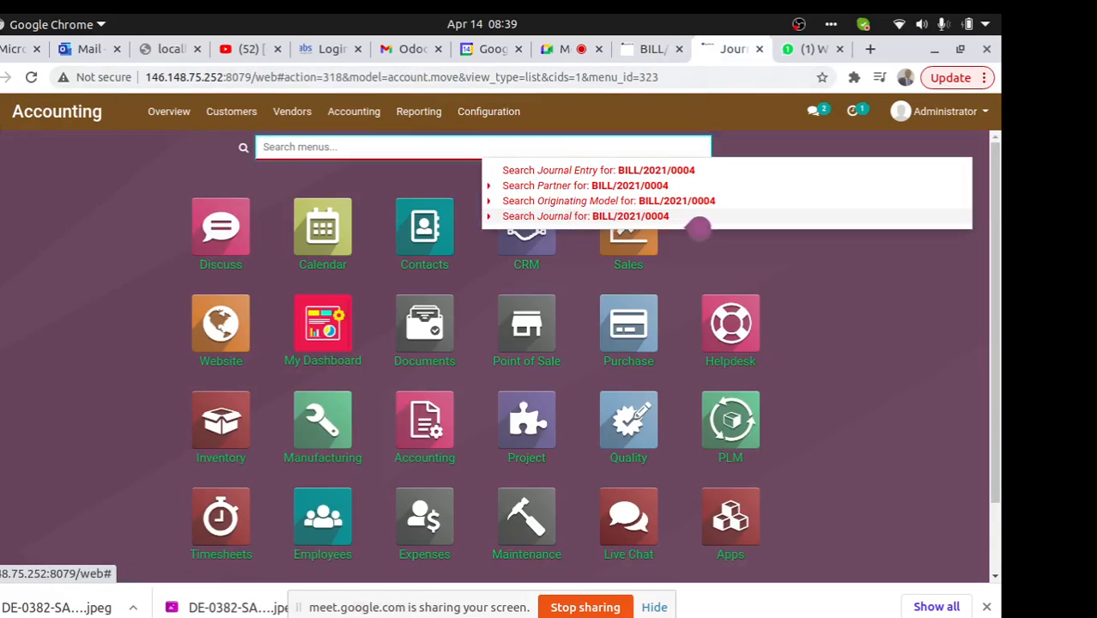
text(user)
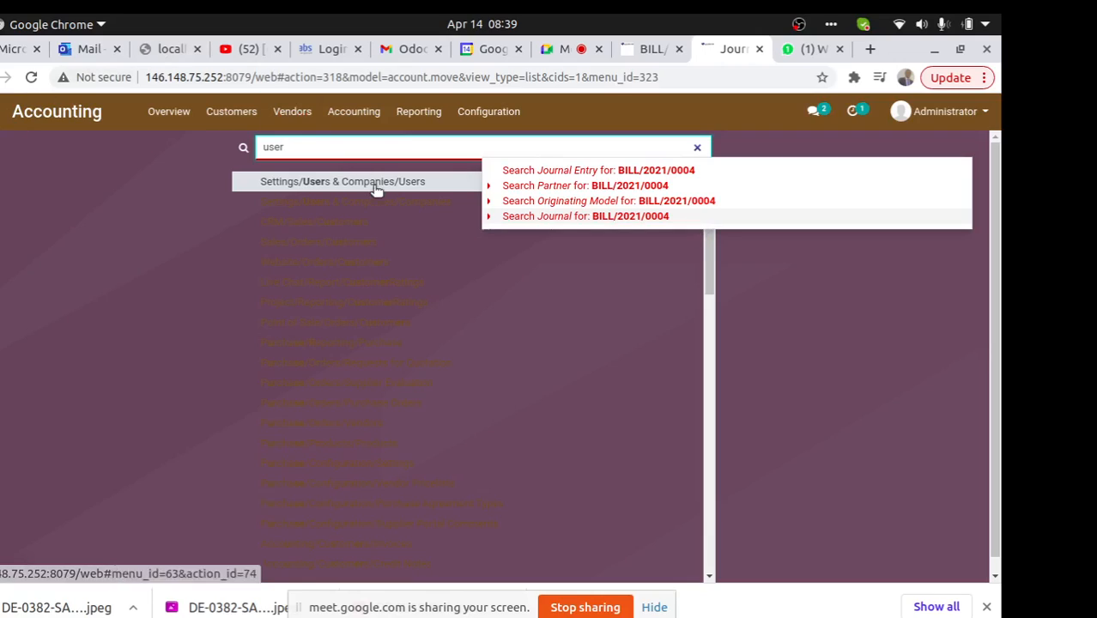
click(379, 186)
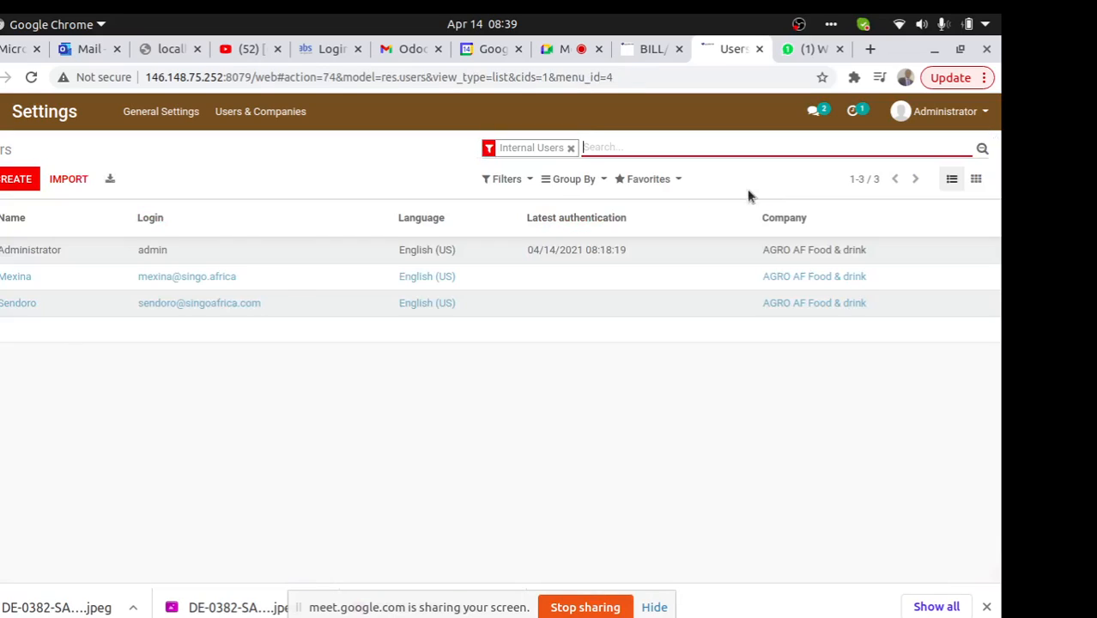
click(143, 255)
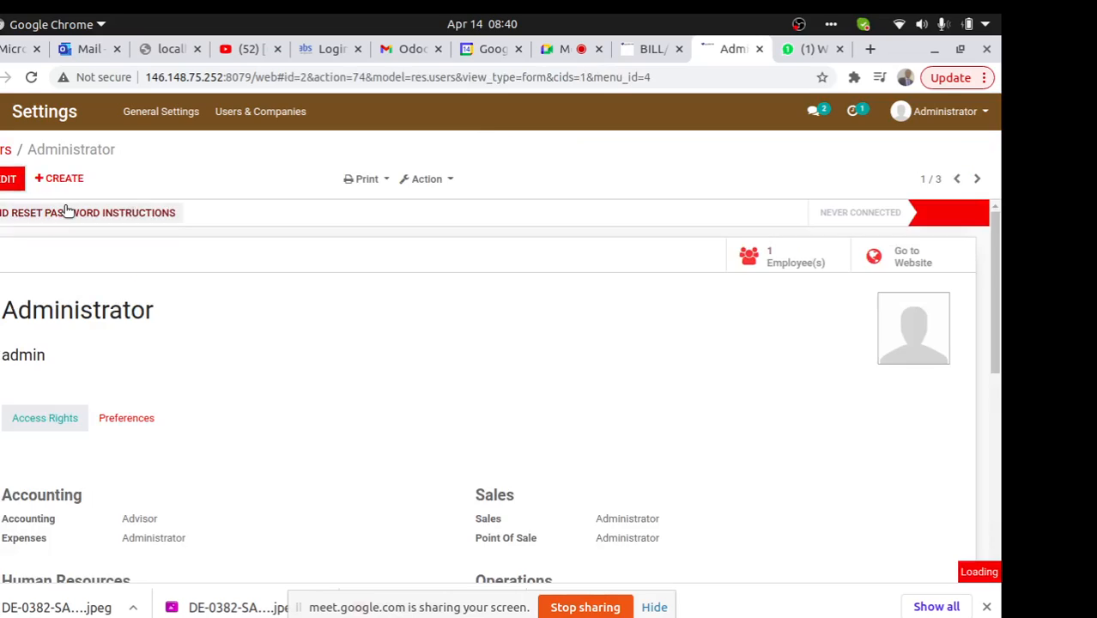
Make the Administrator user editable and examine the levels available for its Accounting access right, leaving Advisor selected
click(9, 178)
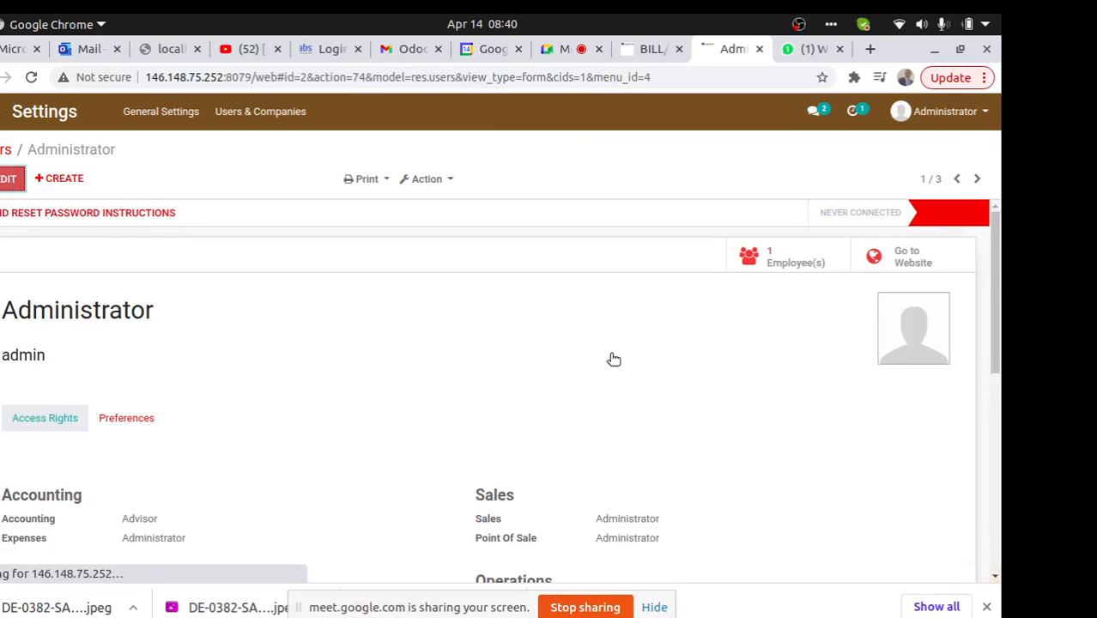
drag(998, 311, 291, 404)
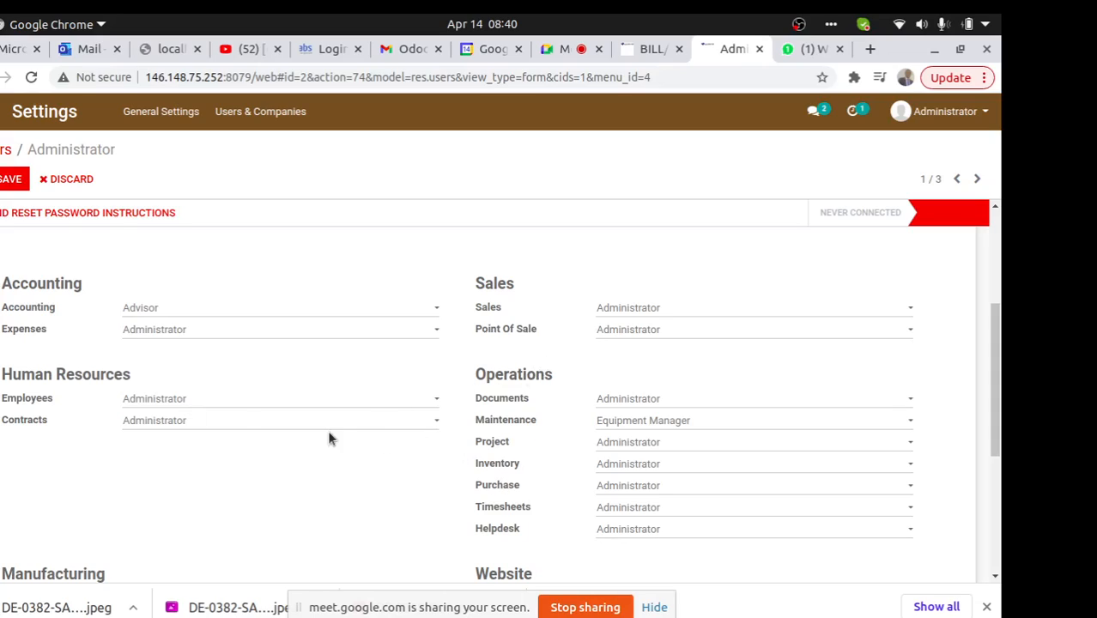
click(172, 310)
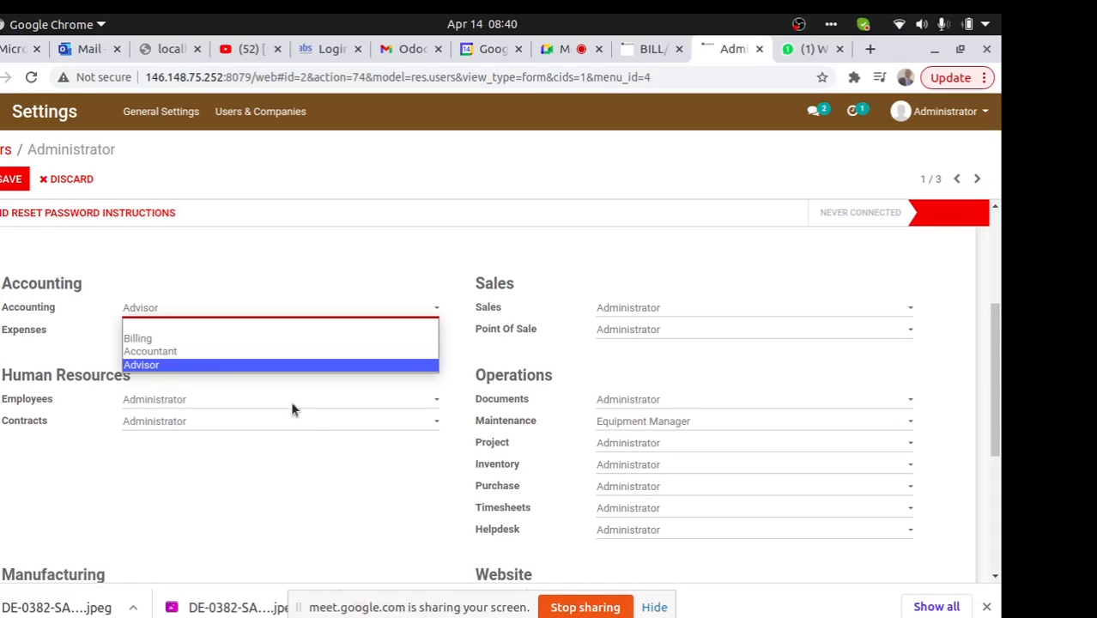
click(195, 367)
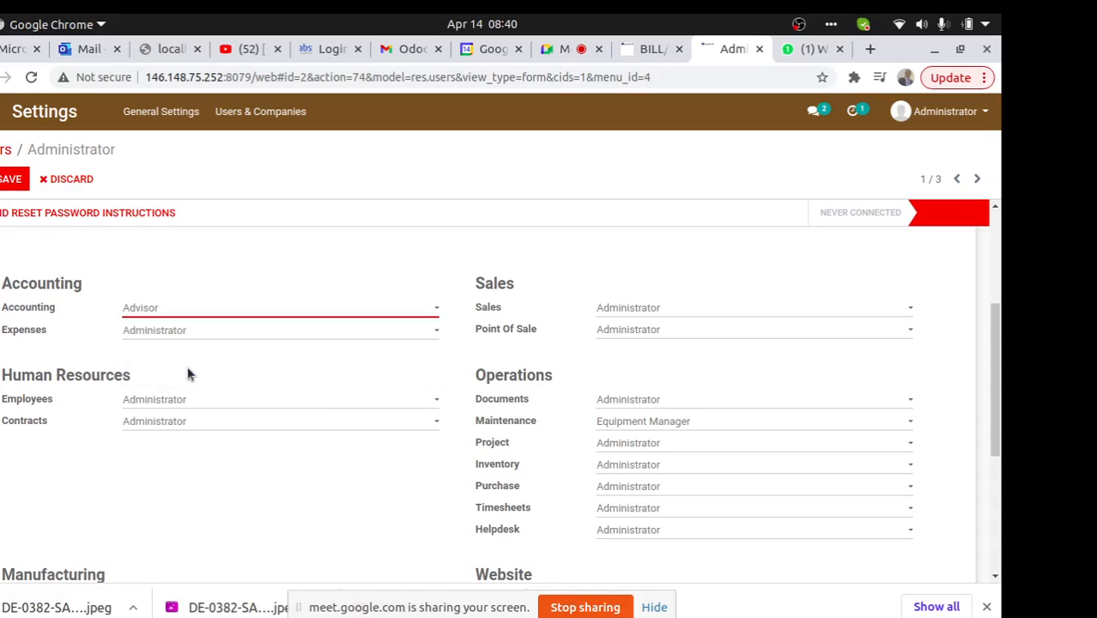
click(223, 317)
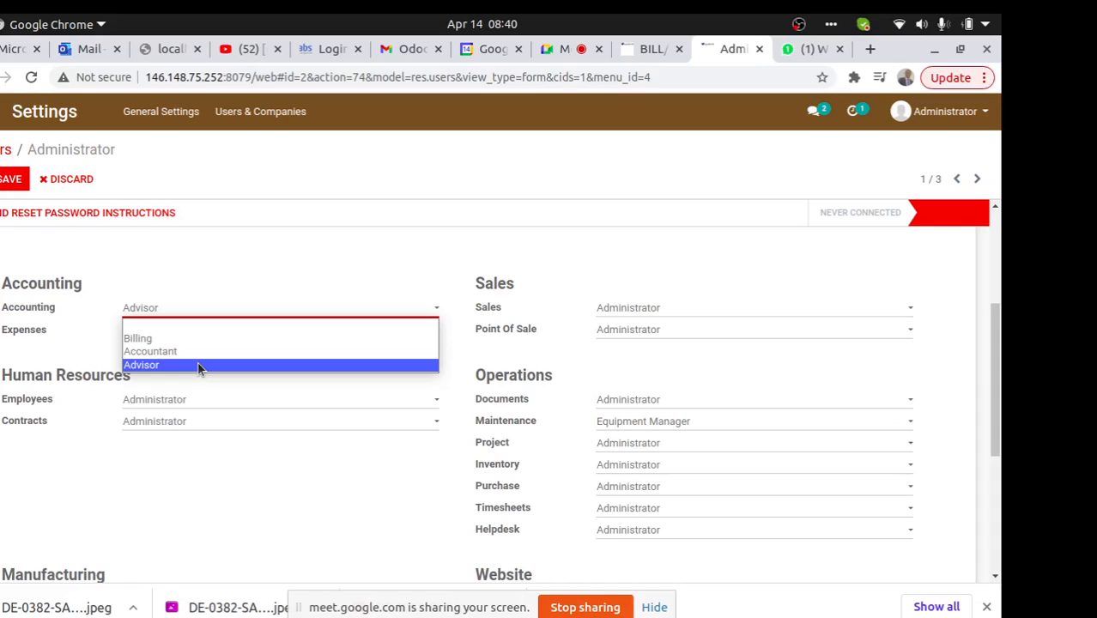
click(638, 58)
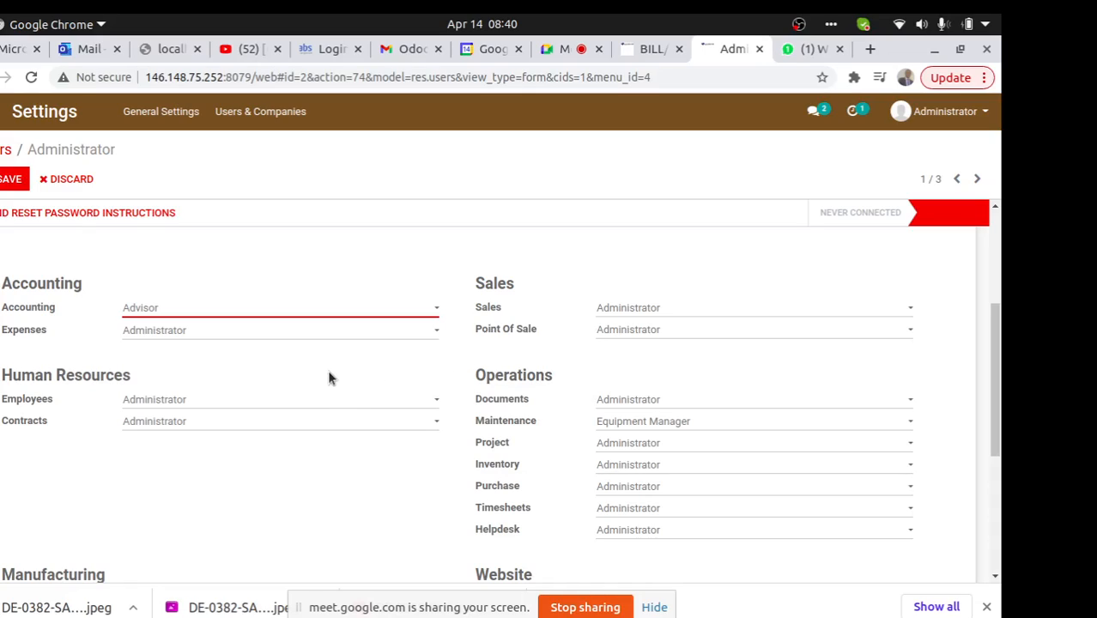
click(240, 314)
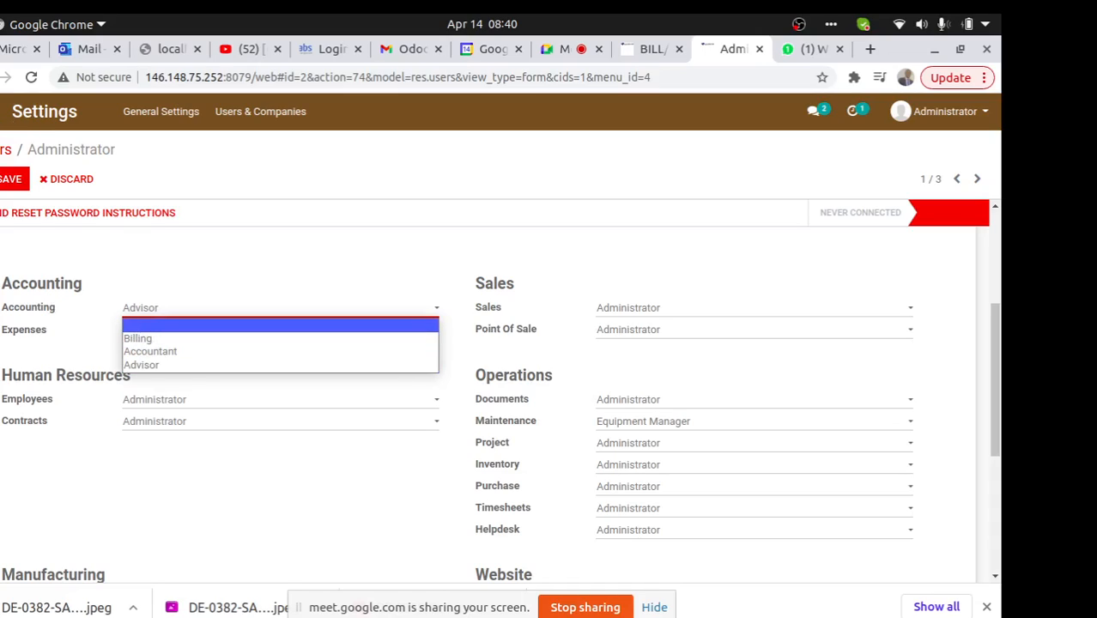
key(Escape)
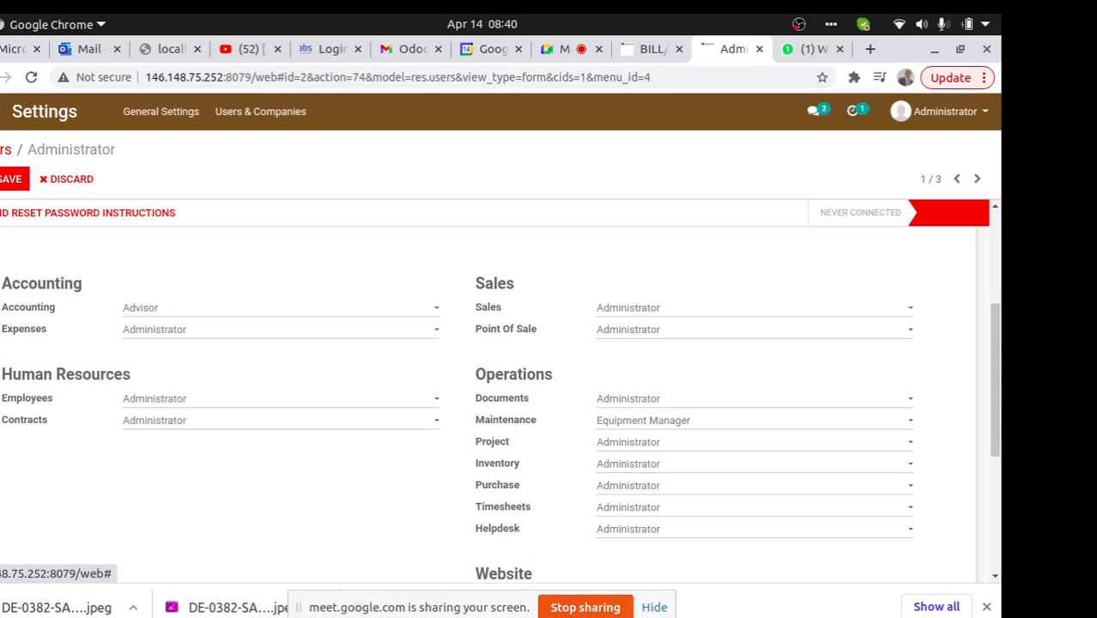
Reopen the Administrator user from the Users list for editing and review its Accounting access options again
click(1, 112)
text(user)
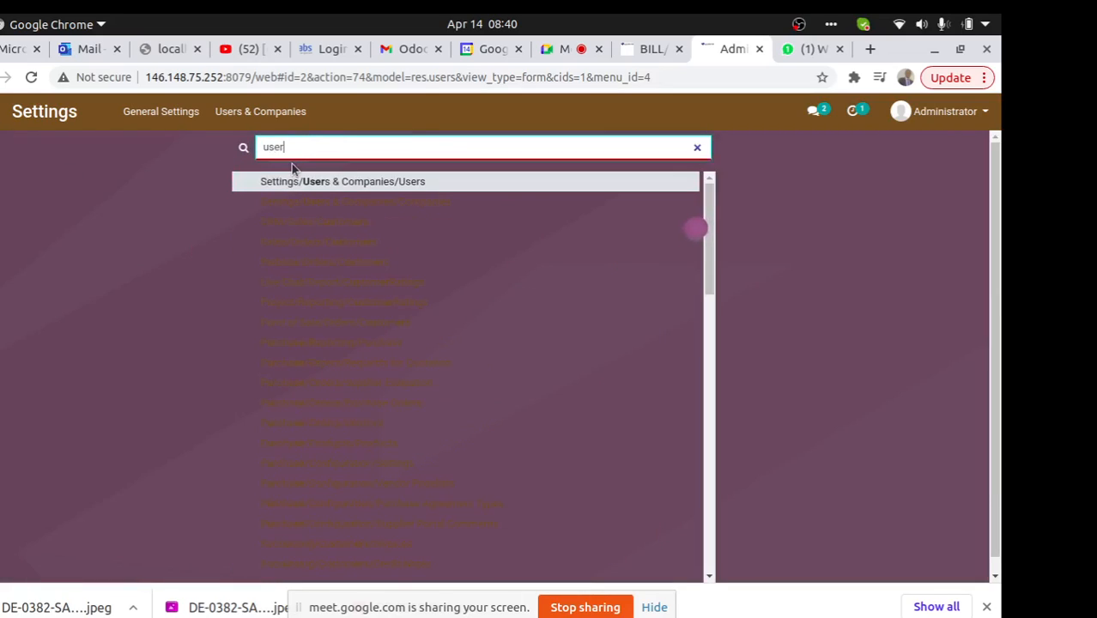
click(255, 110)
click(238, 146)
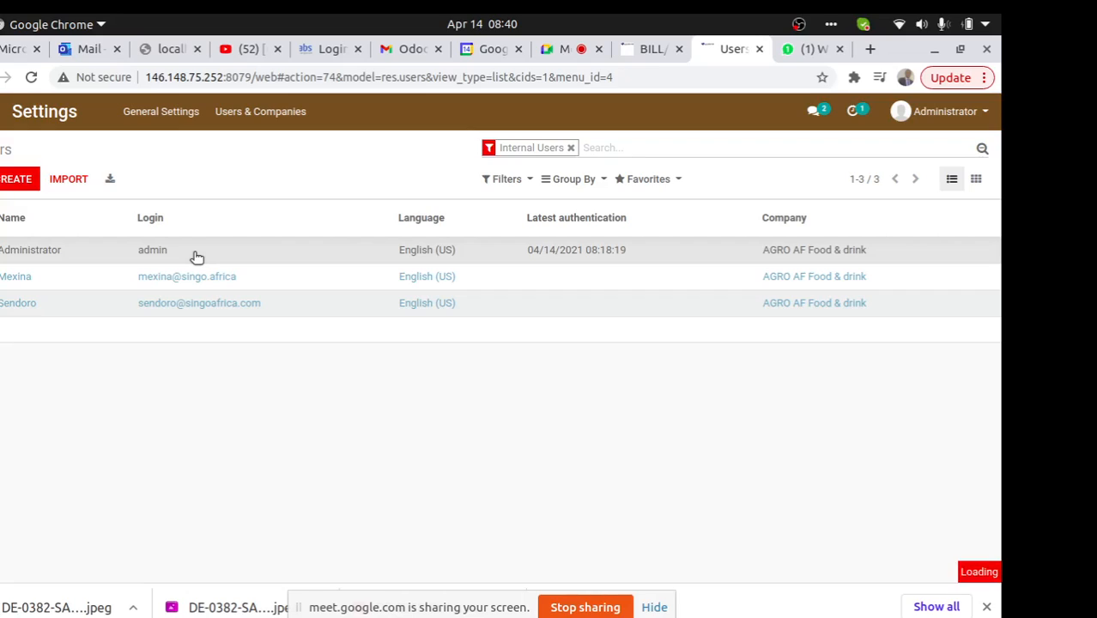
click(196, 255)
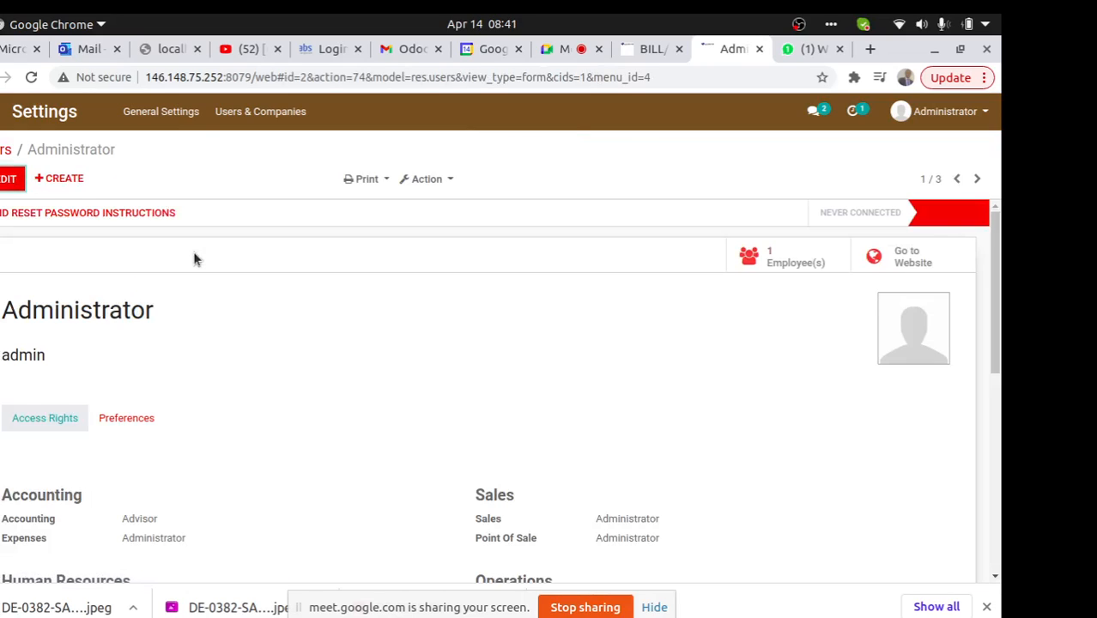
click(8, 178)
scroll(1003, 360, down, 3)
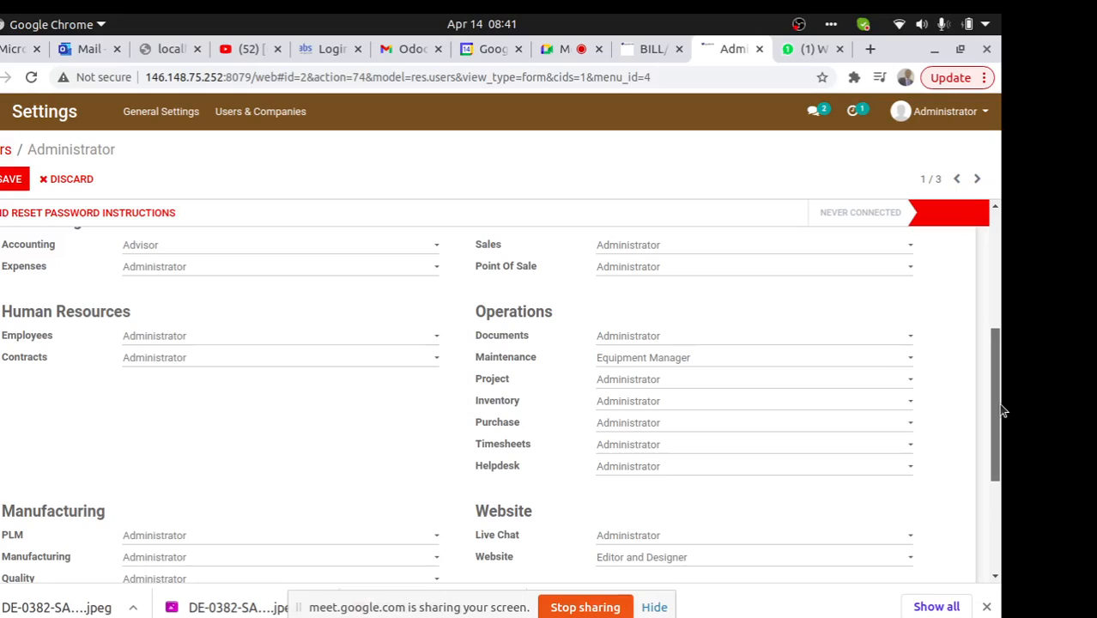
click(297, 249)
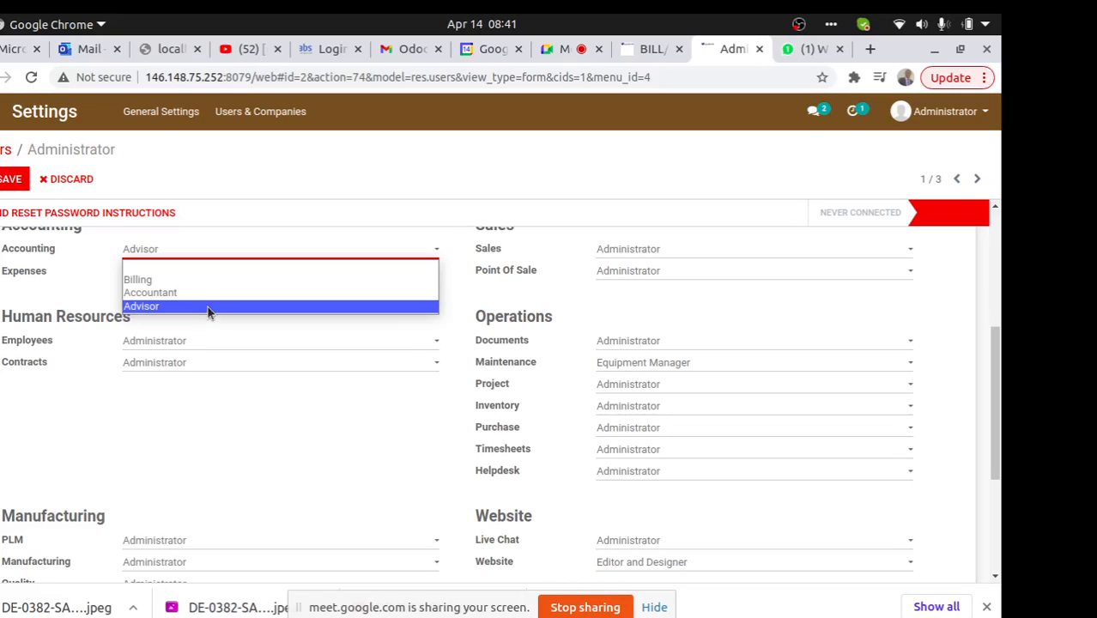
click(260, 116)
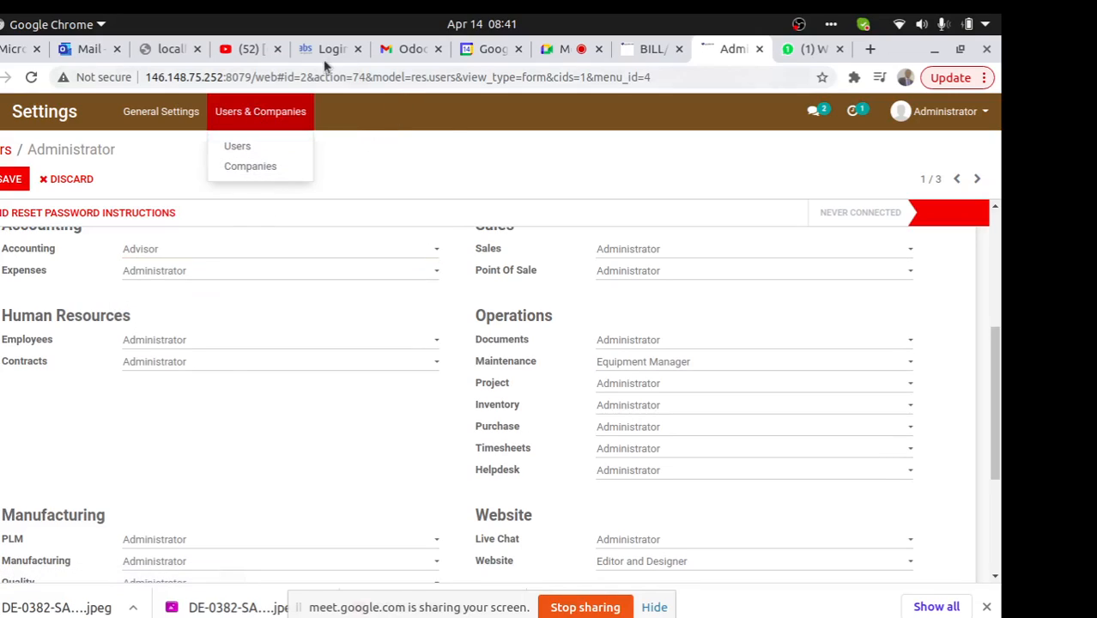
Activate developer mode by inserting "?debug=1" after "web" in the user page's address and reloading it
click(279, 77)
click(277, 79)
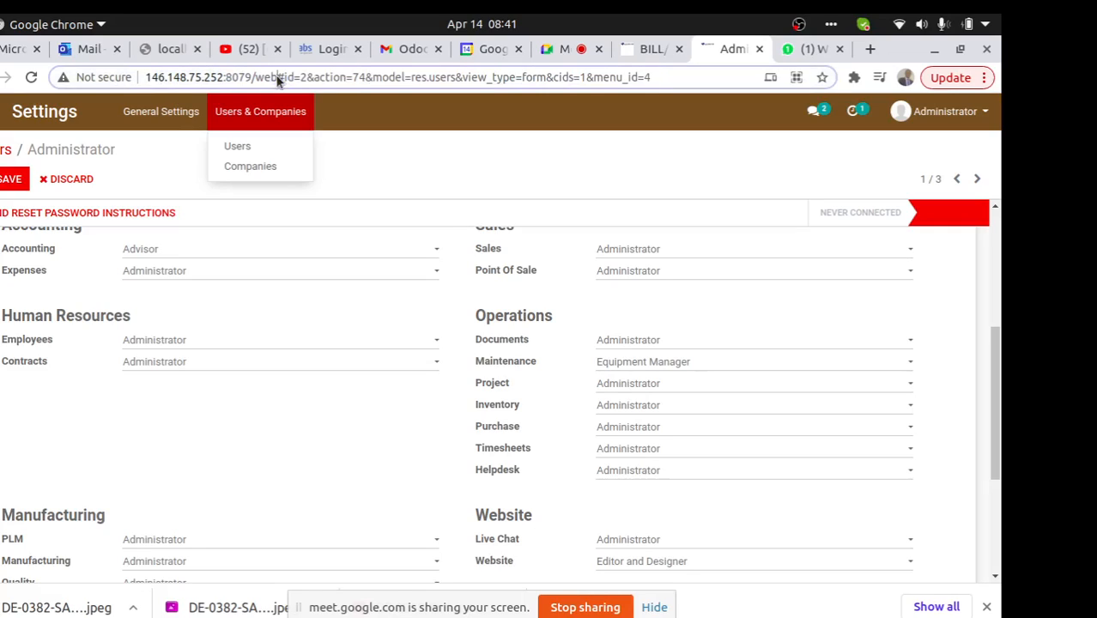
text(?debug=)
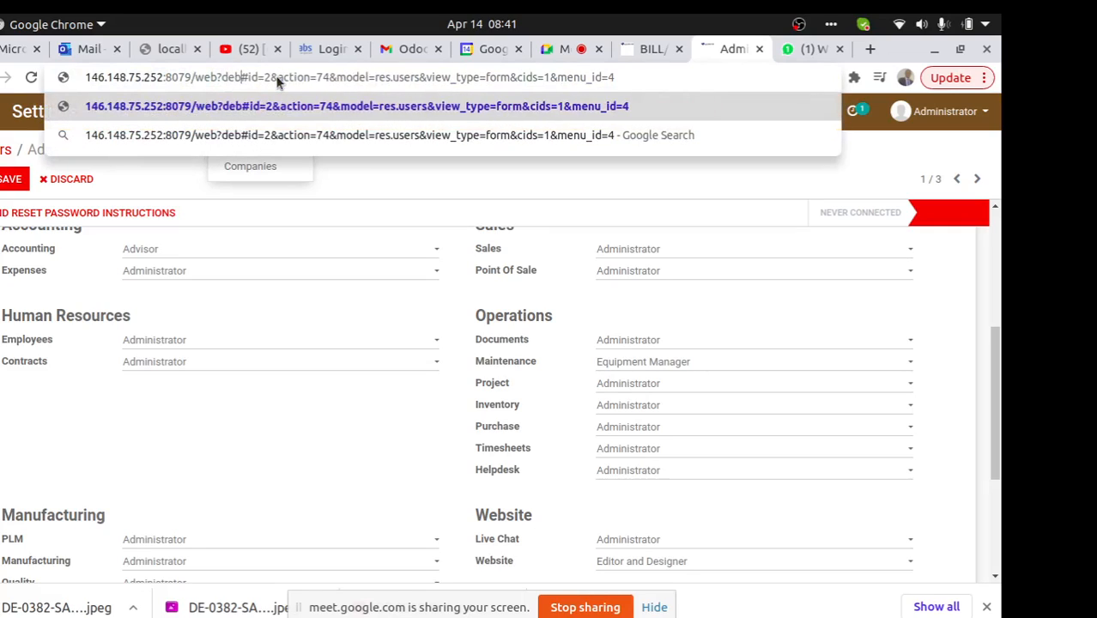
text(1)
key(Return)
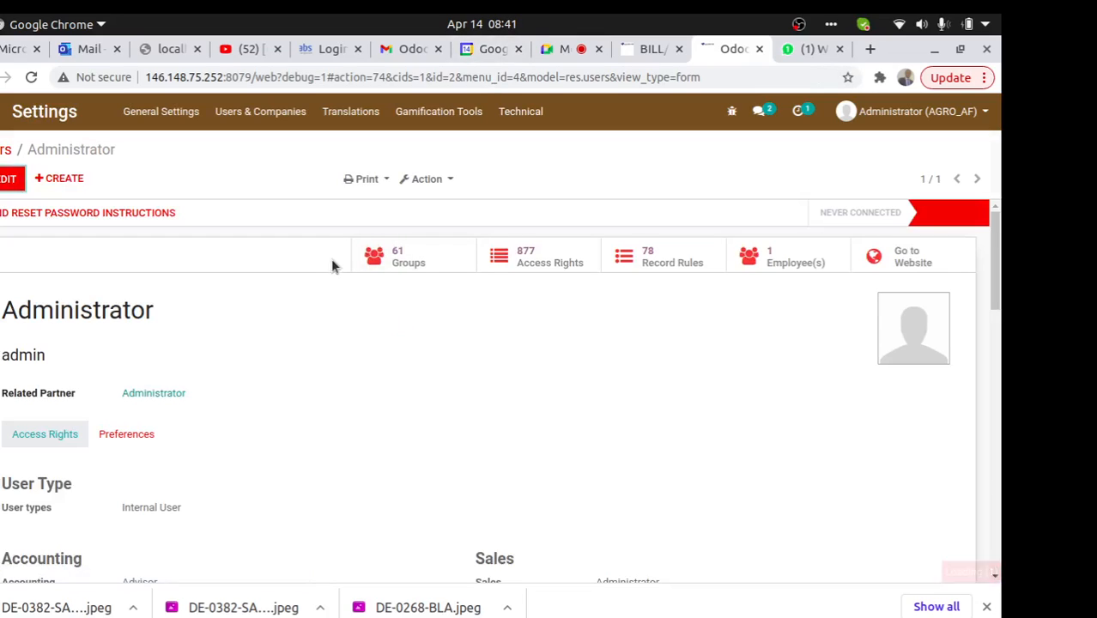
Open the Groups list, replace the Internal Groups filter with a group search for "advisor", and open the Accounting / Advisor group for editing
click(260, 112)
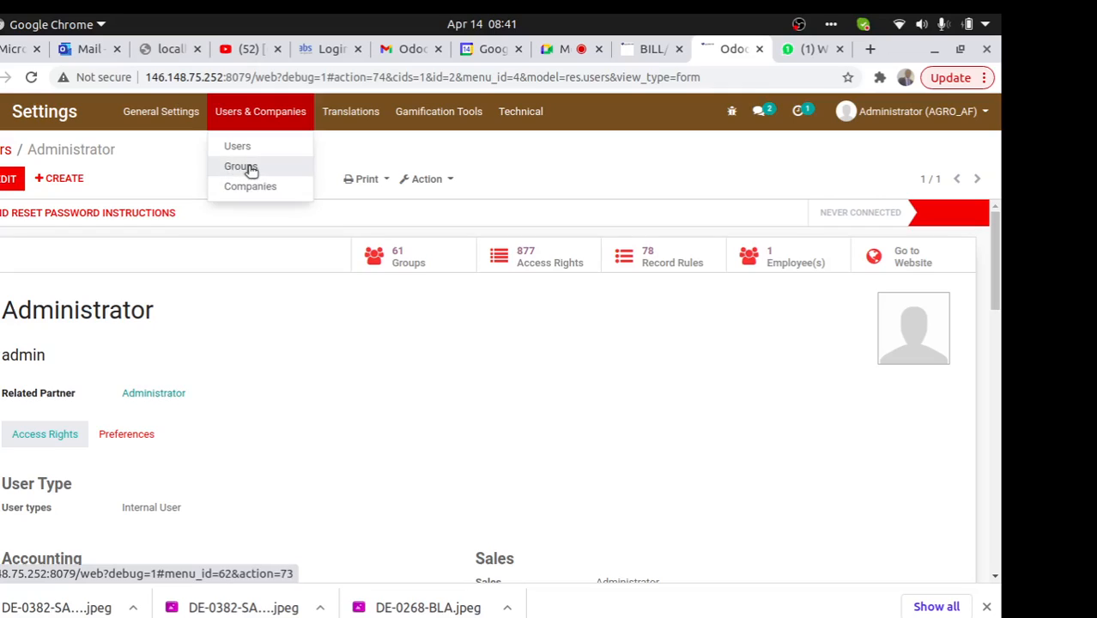
click(248, 170)
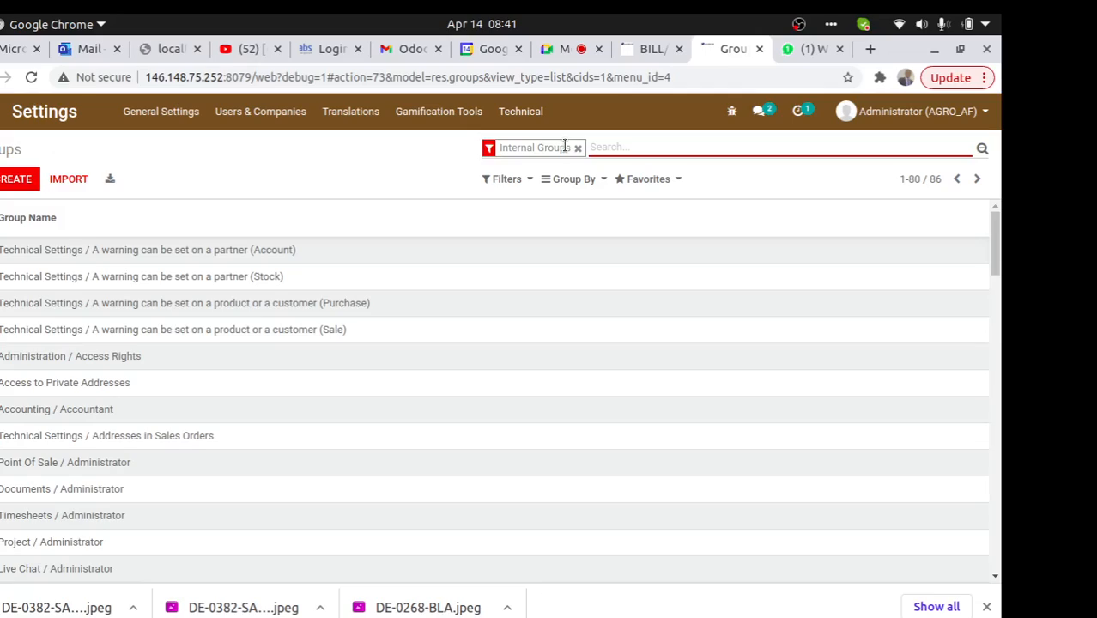
click(577, 148)
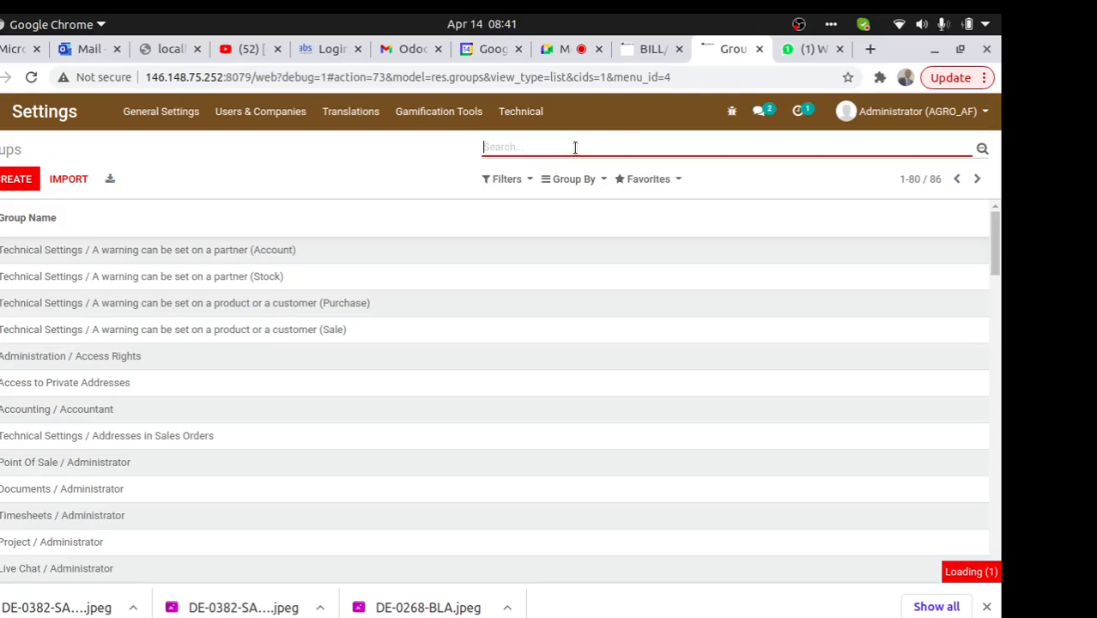
text(advisor)
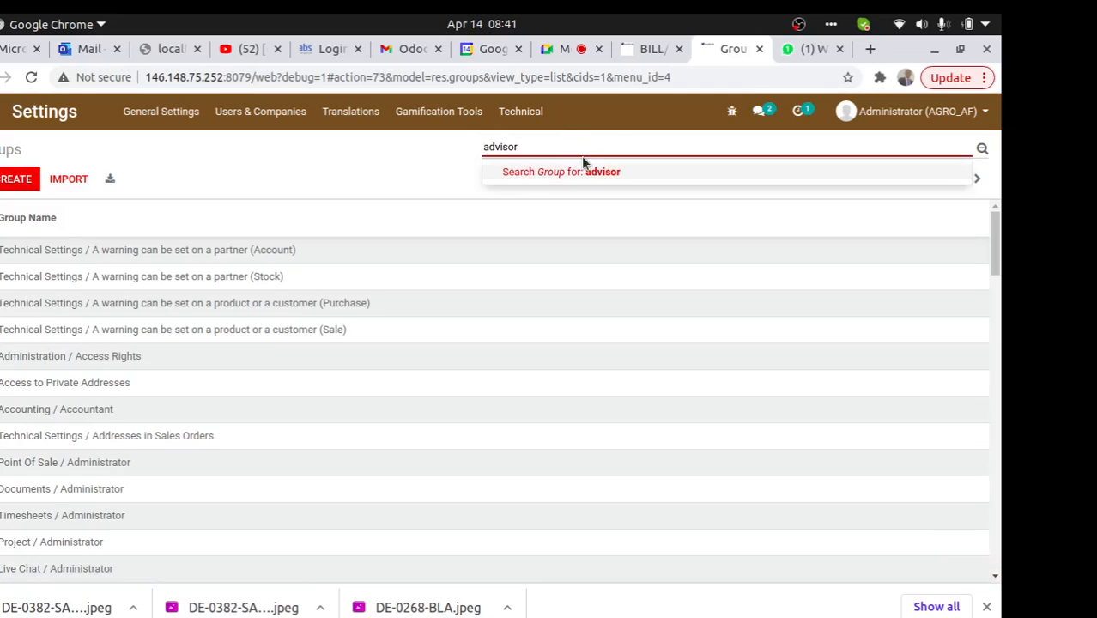
click(589, 172)
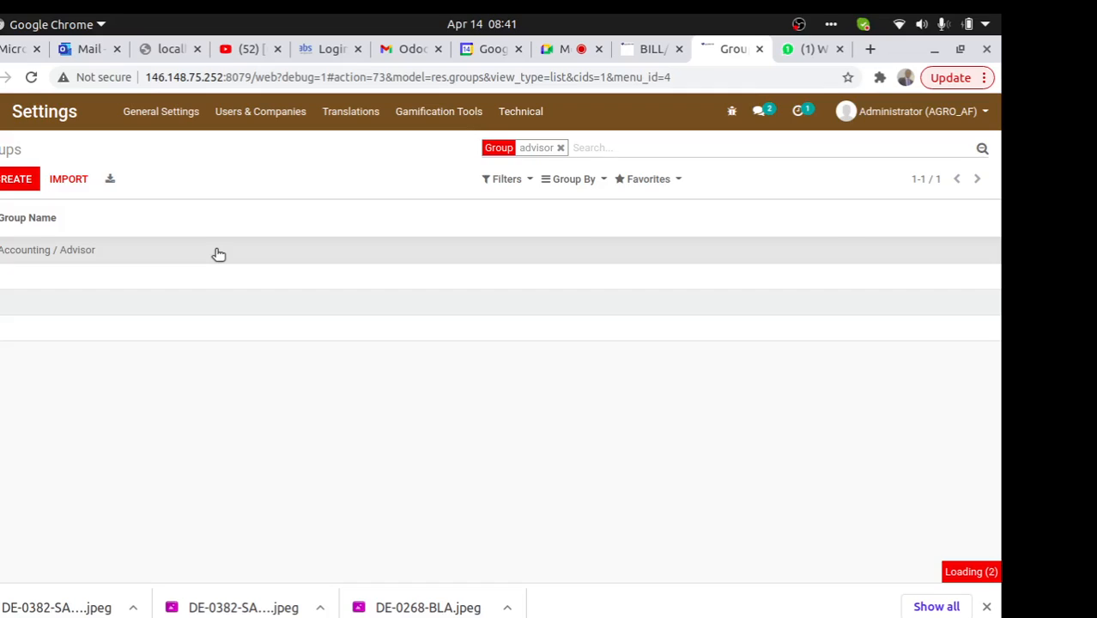
click(219, 254)
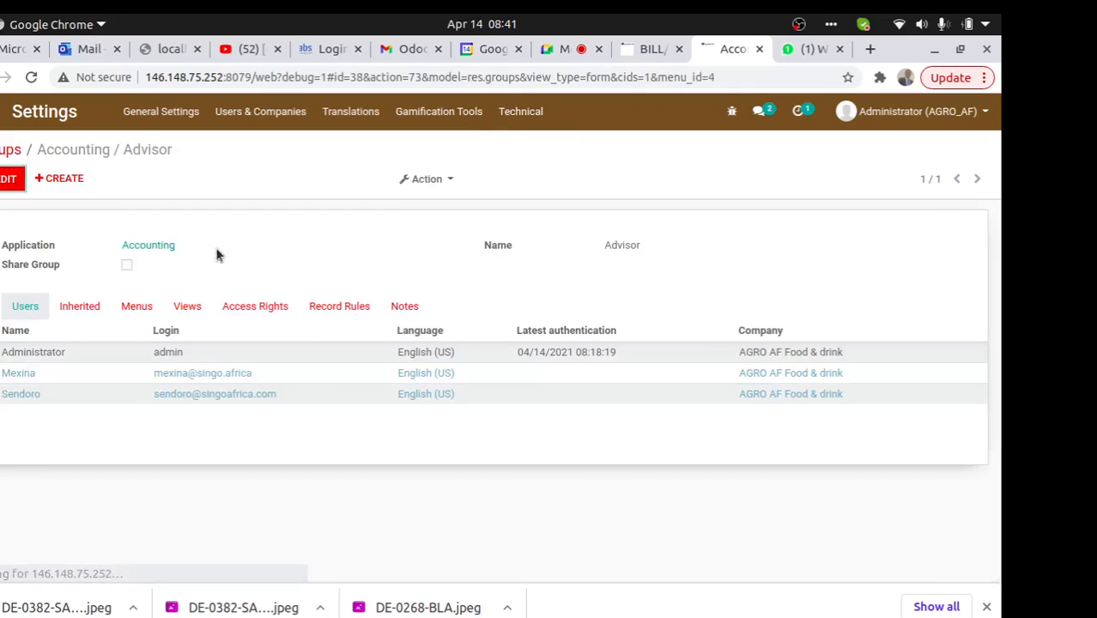
click(10, 179)
Return to the vendor bill's browser tab, search the menus for "prod", open the Sales products and open the Lunch product
click(649, 49)
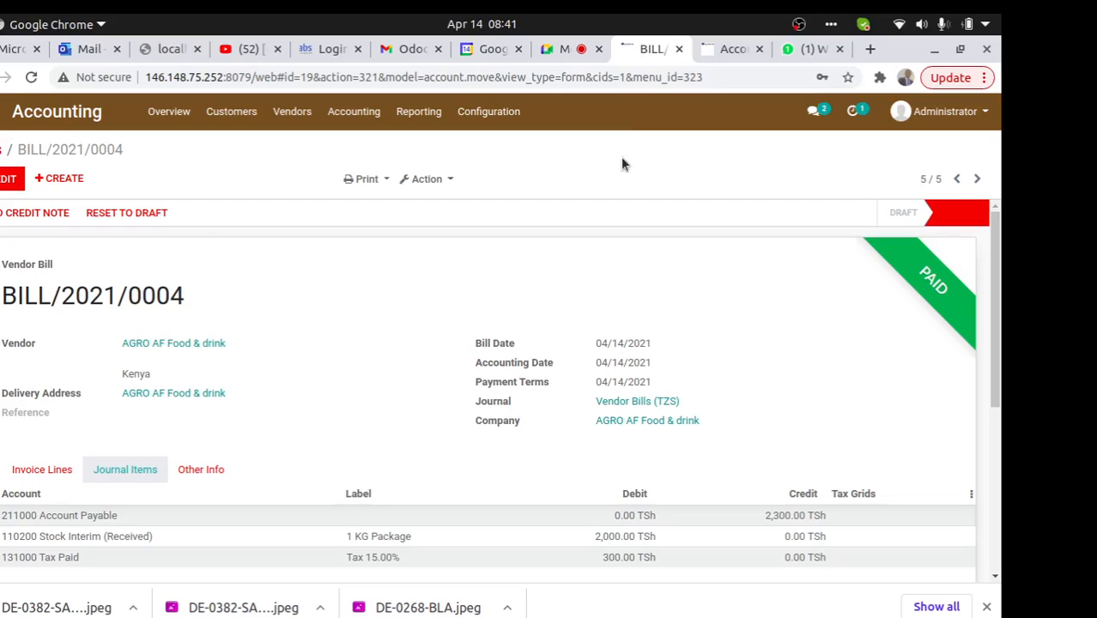
click(3, 150)
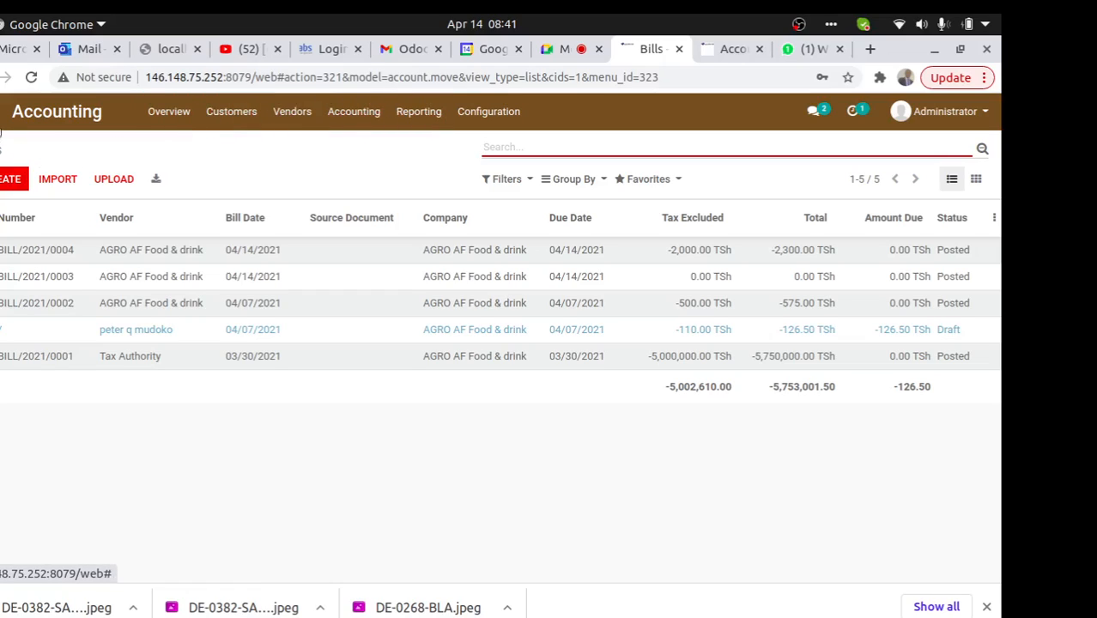
click(2, 117)
text(prod)
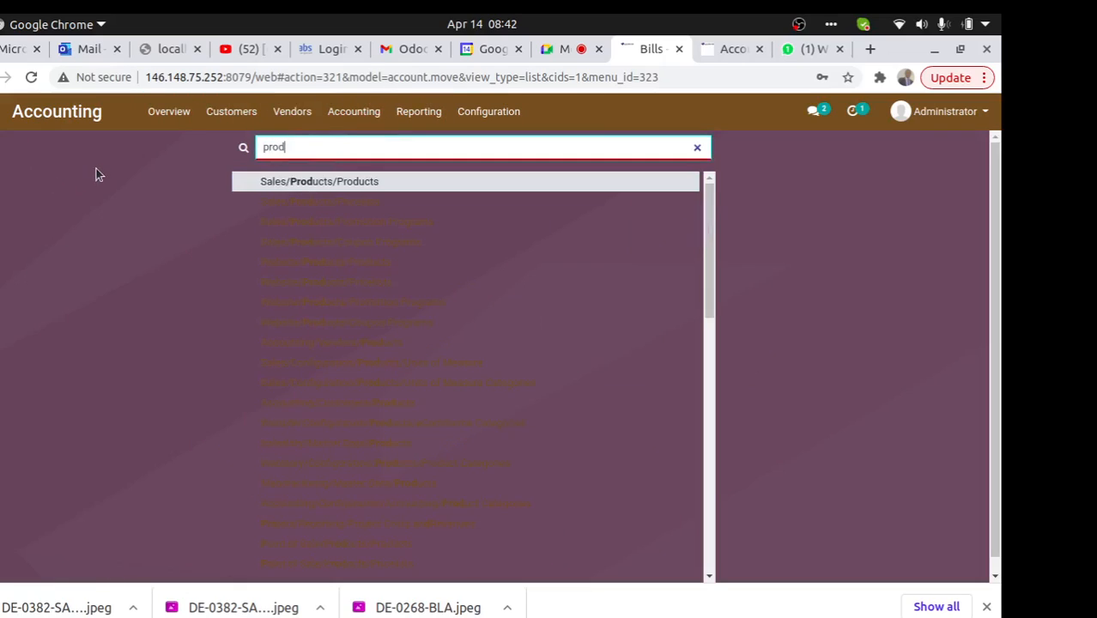
click(382, 181)
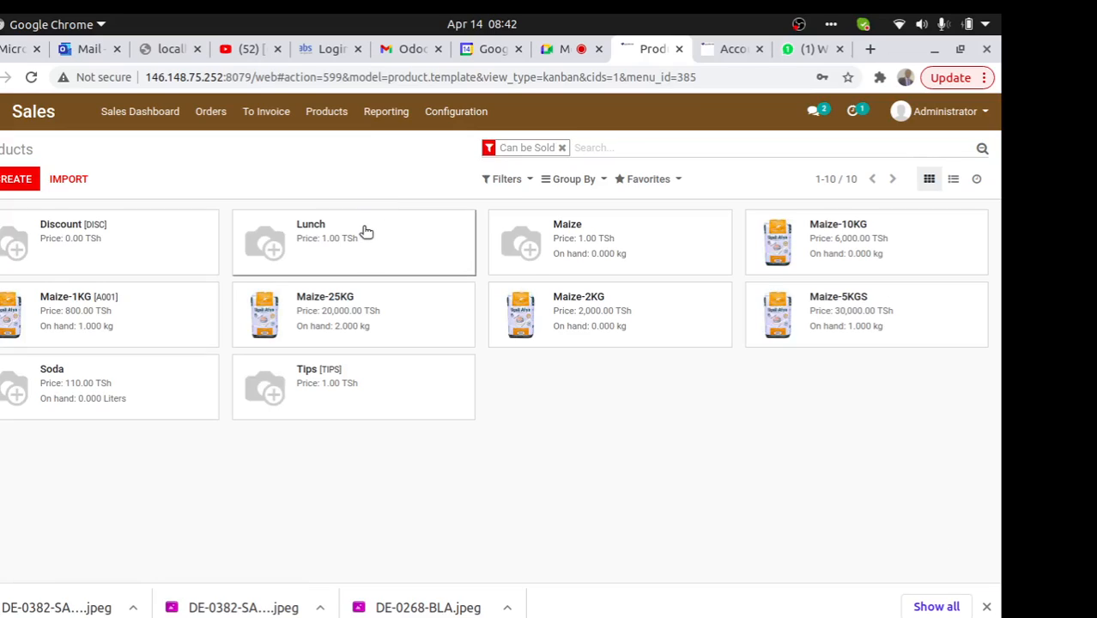
click(365, 232)
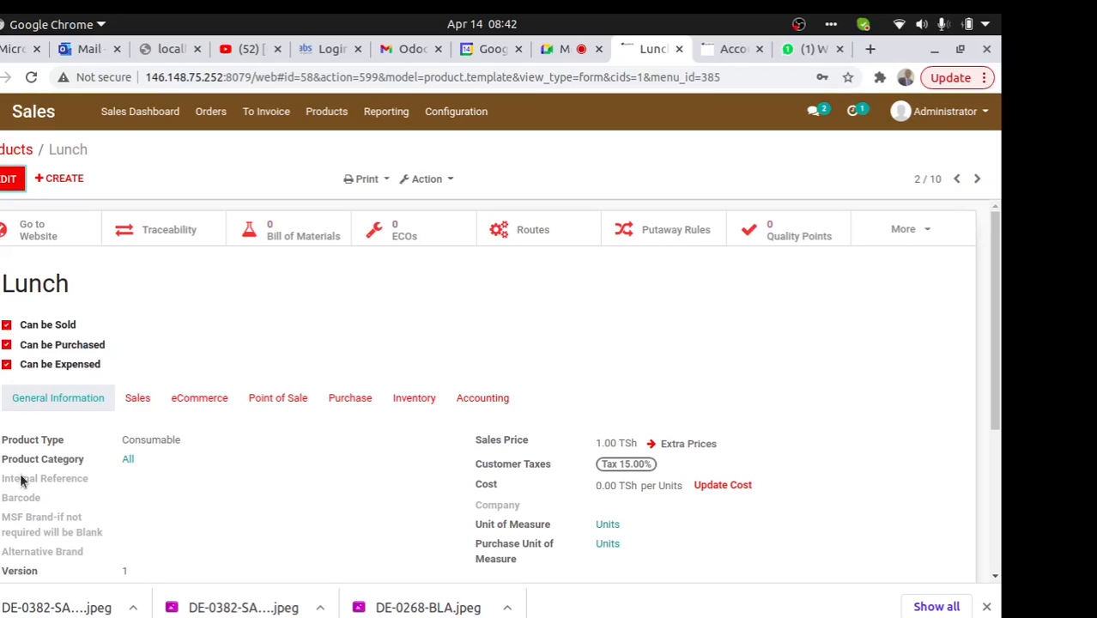
mouse_move(34, 442)
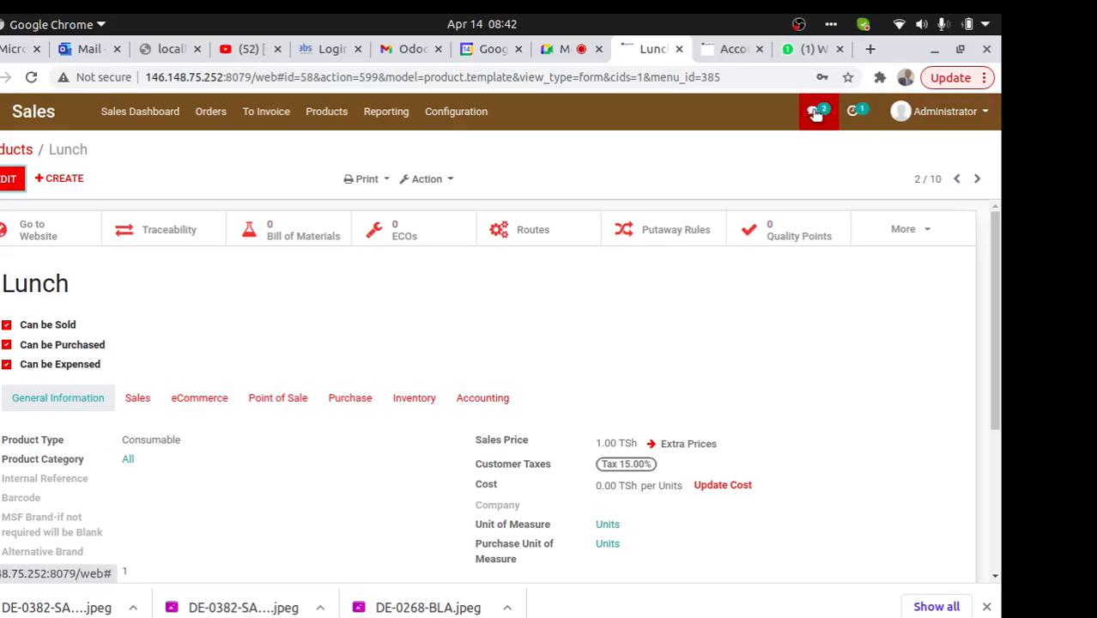
Activate developer mode on the Lunch product page by inserting "?debug=1" after "web" in its address and reloading it
click(277, 77)
click(279, 79)
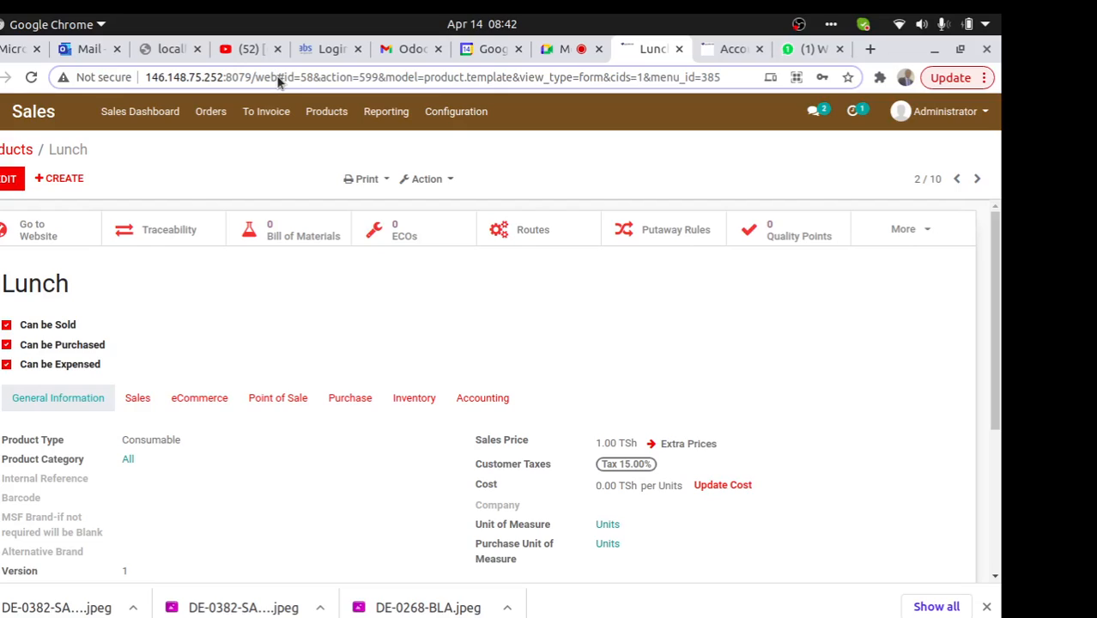
text(?debug)
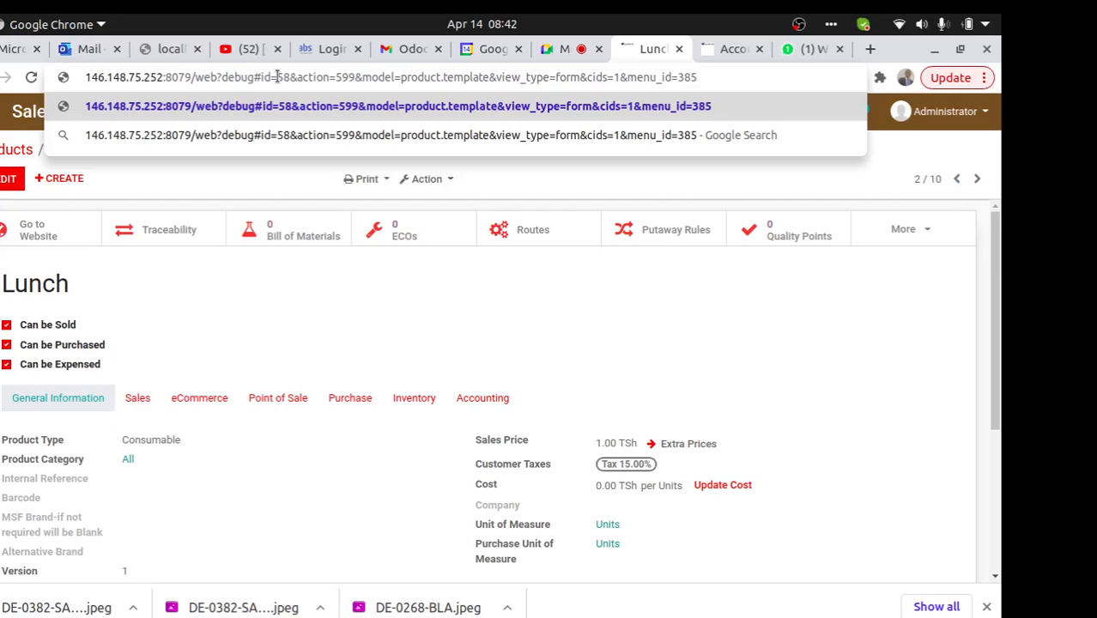
text(=1)
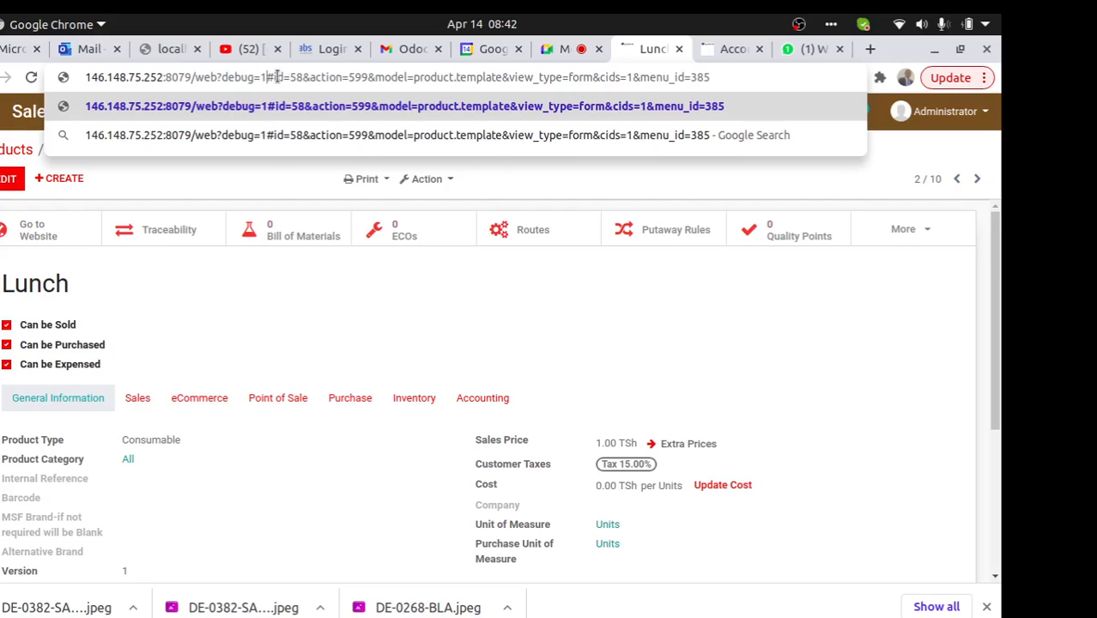
key(Return)
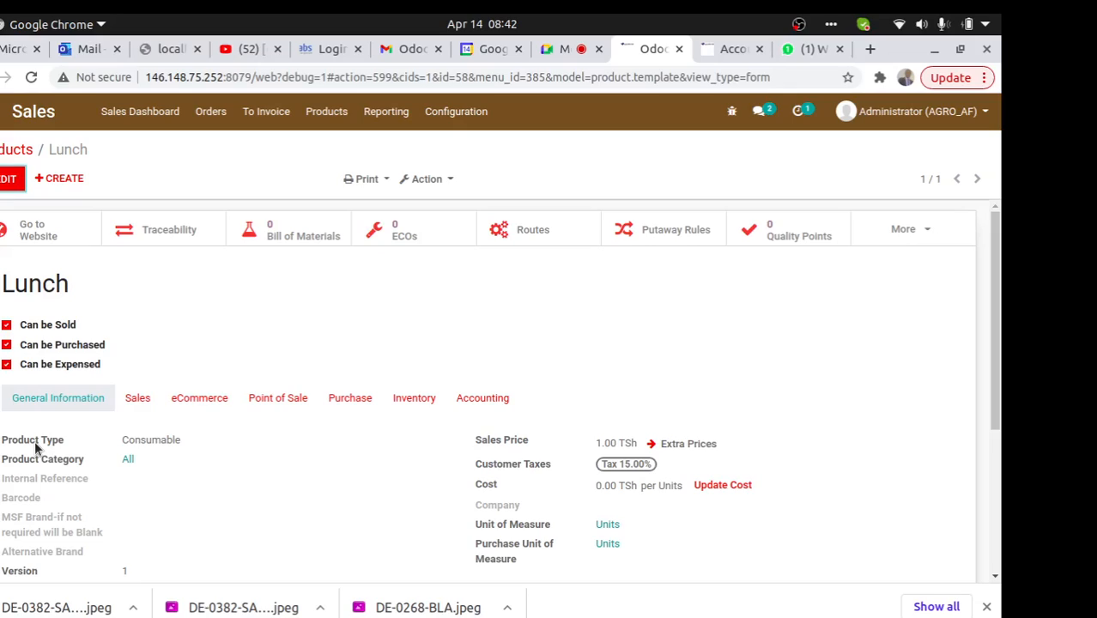
mouse_move(36, 446)
Return to the Accounting / Advisor group's browser tab and review the group's access rights down to the last line
click(711, 54)
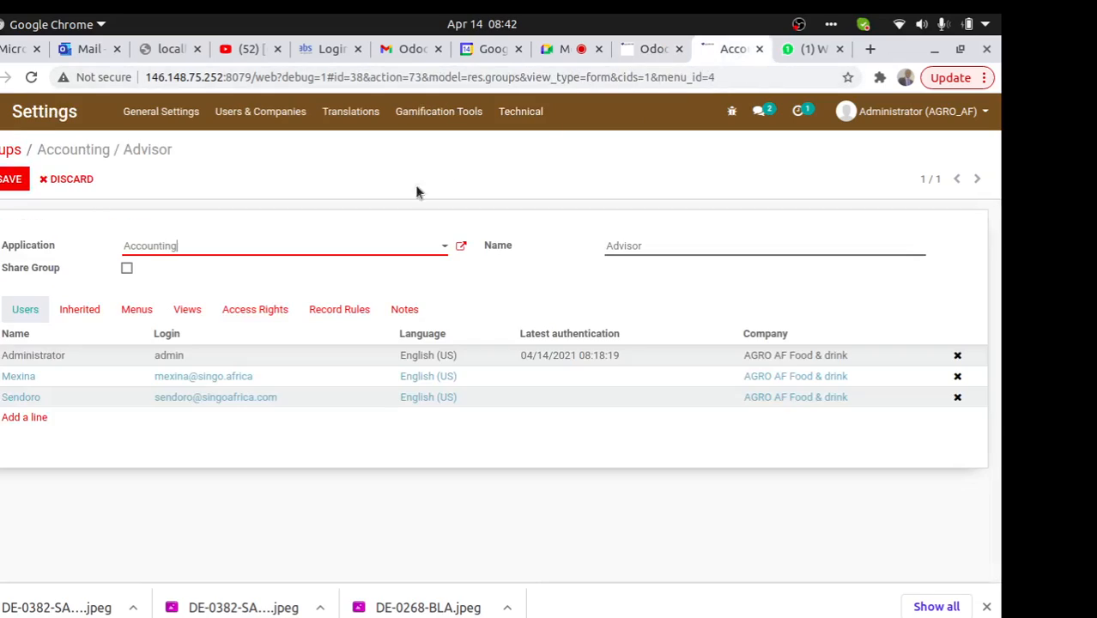
click(270, 119)
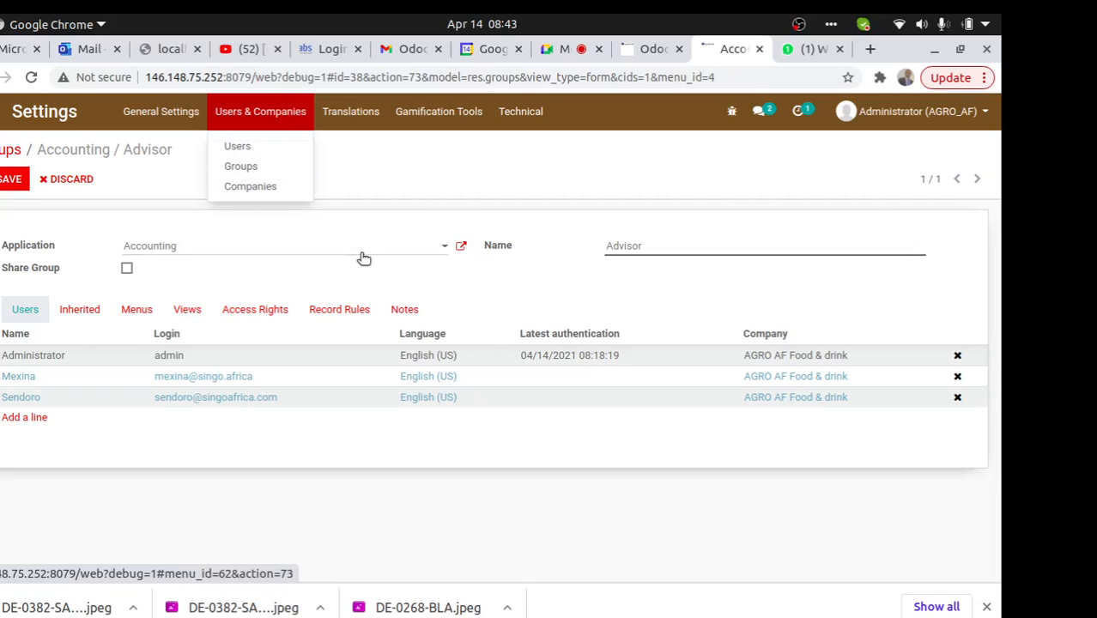
click(495, 180)
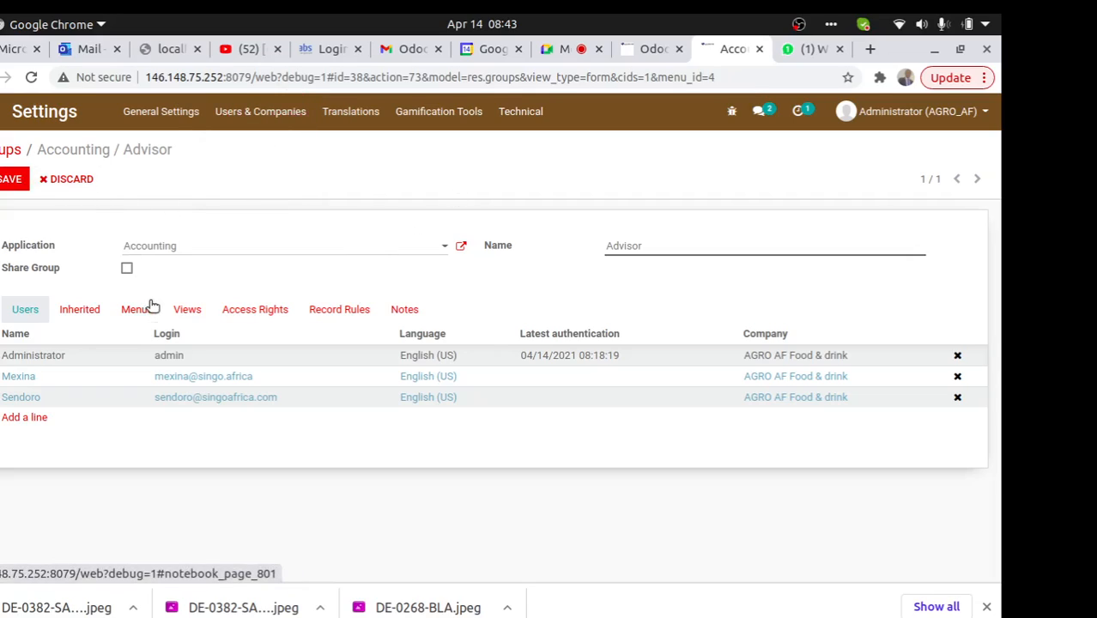
click(257, 314)
drag(999, 248, 997, 468)
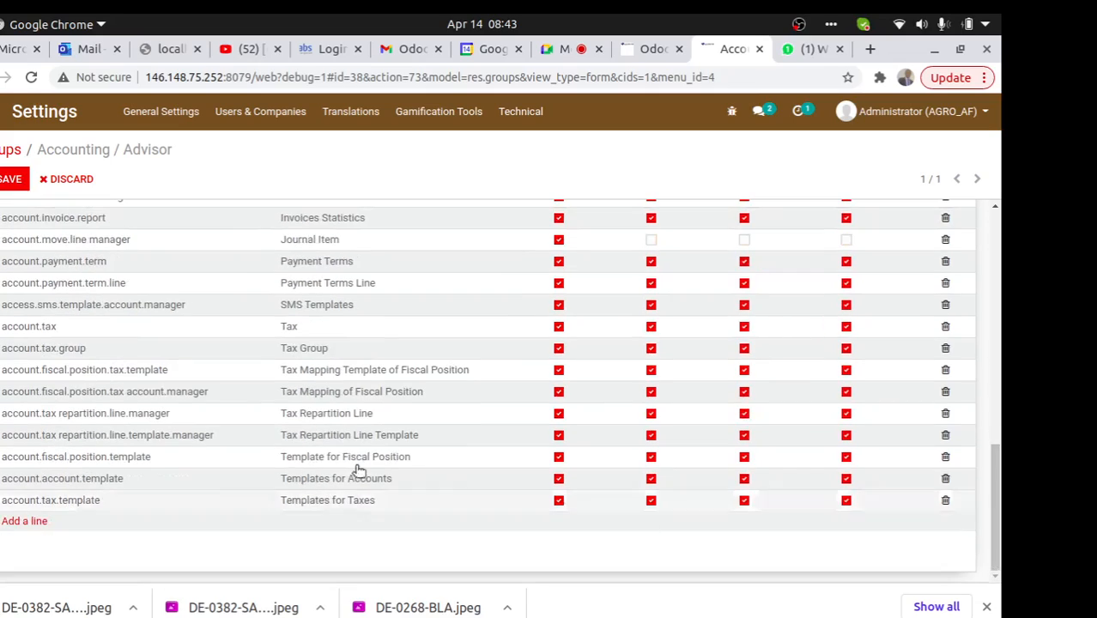
Add an access rights line to the Advisor group, search its object for "product" and choose Lot/Serial
click(38, 521)
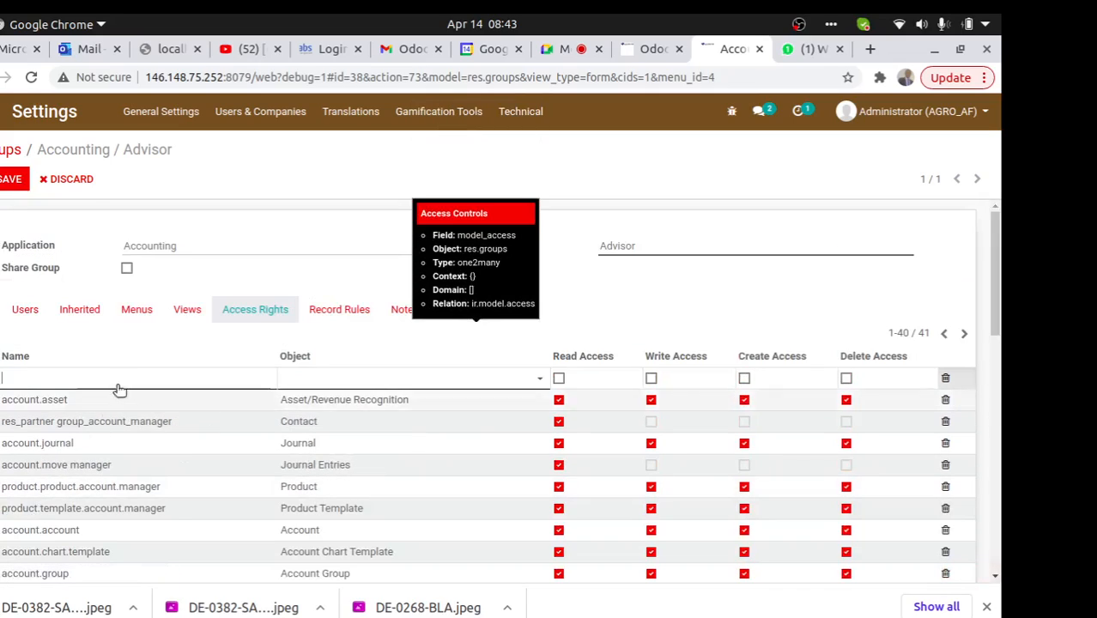
click(304, 380)
text(p)
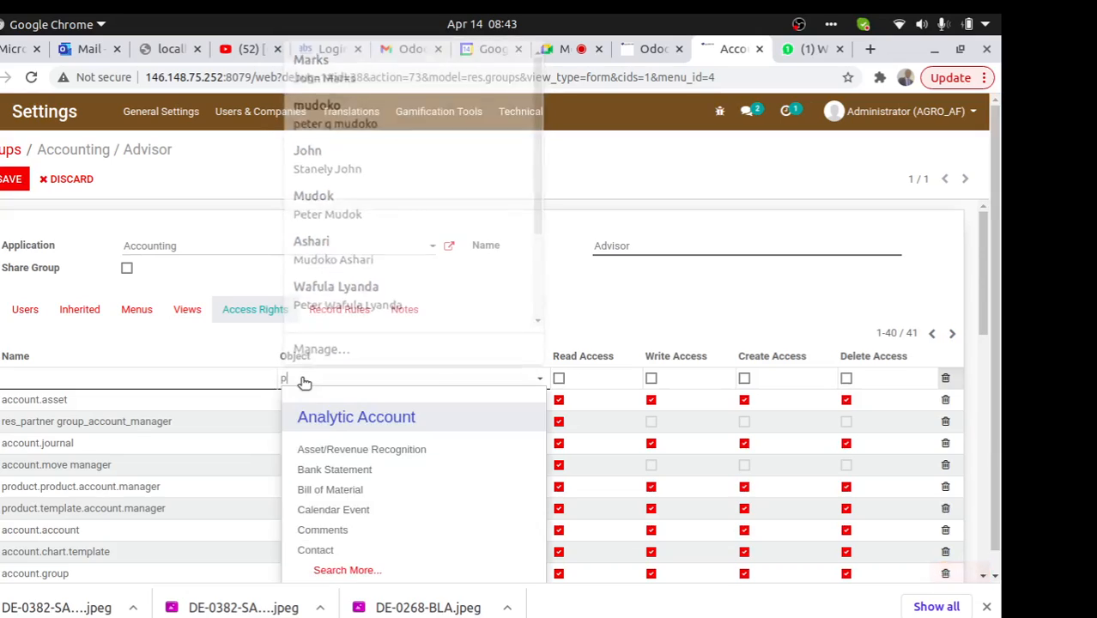
text(roduct)
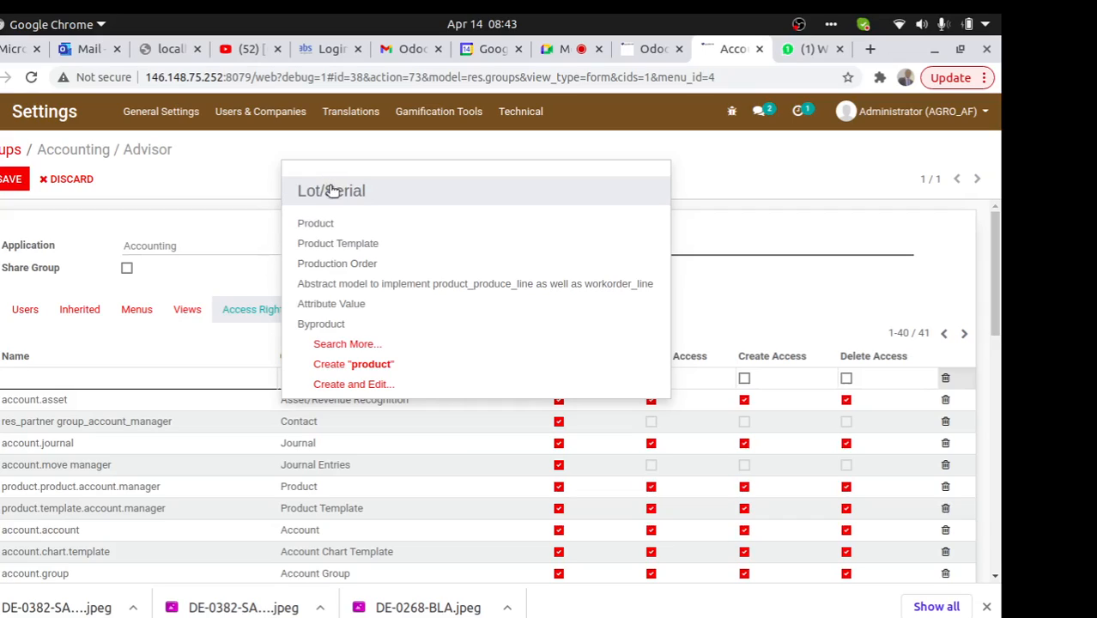
click(333, 190)
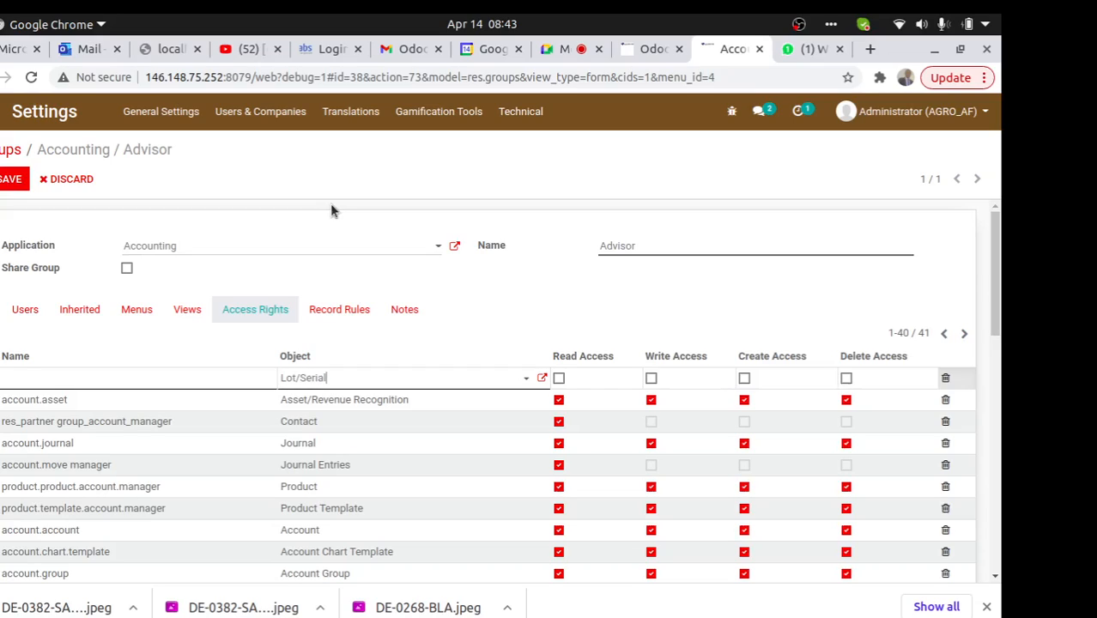
Review the Advisor group's menu access list, then leave the form and reload the page to drop the unsaved access rights line
click(140, 313)
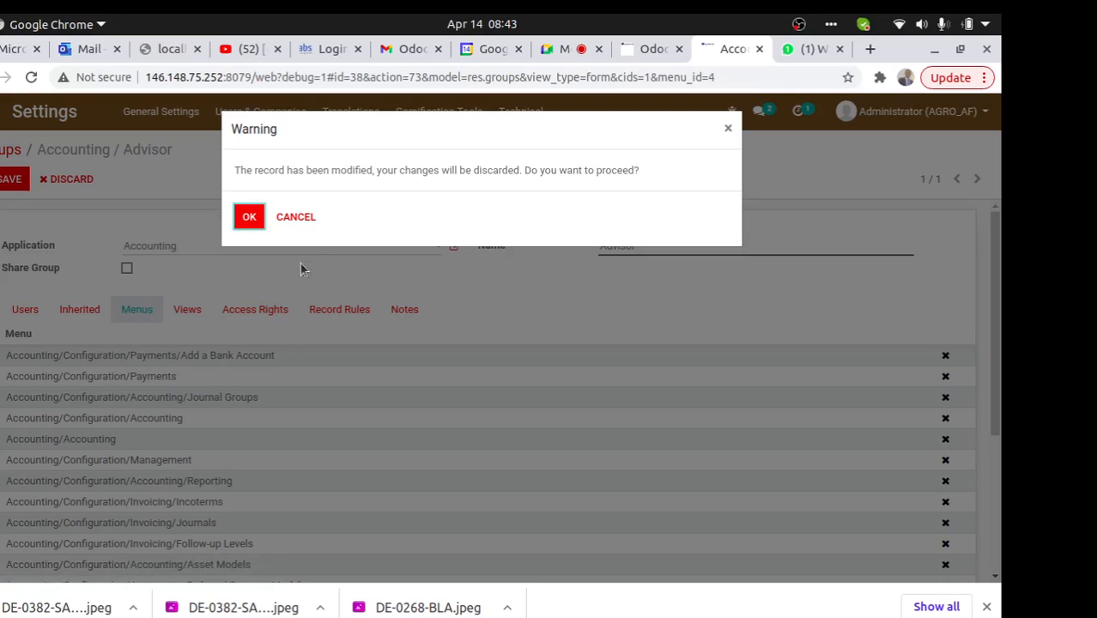
click(306, 215)
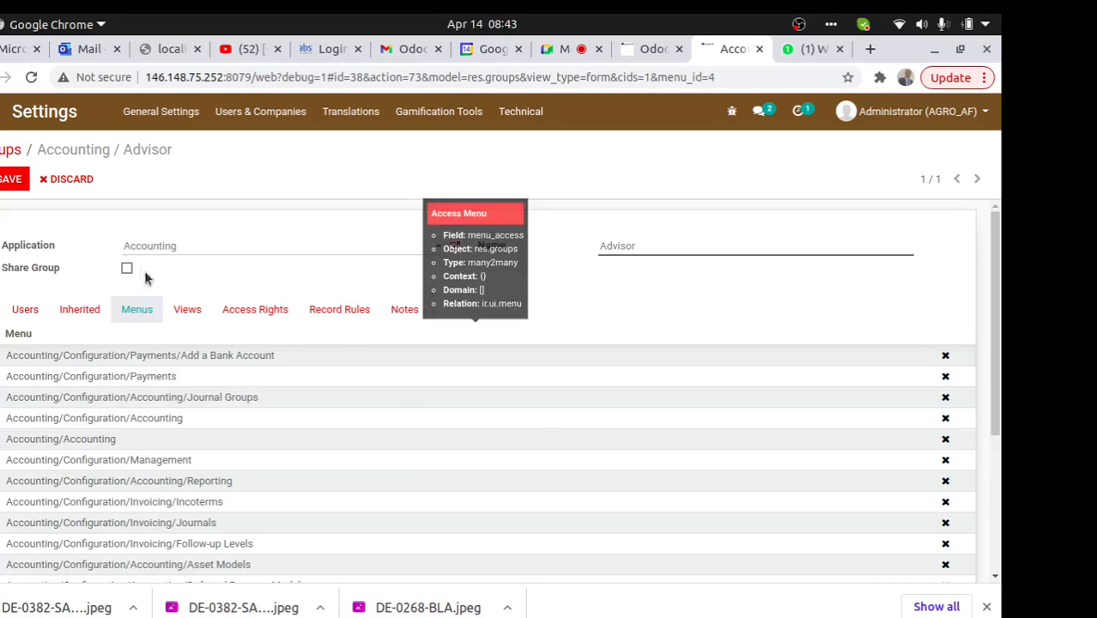
scroll(1003, 314, down, 3)
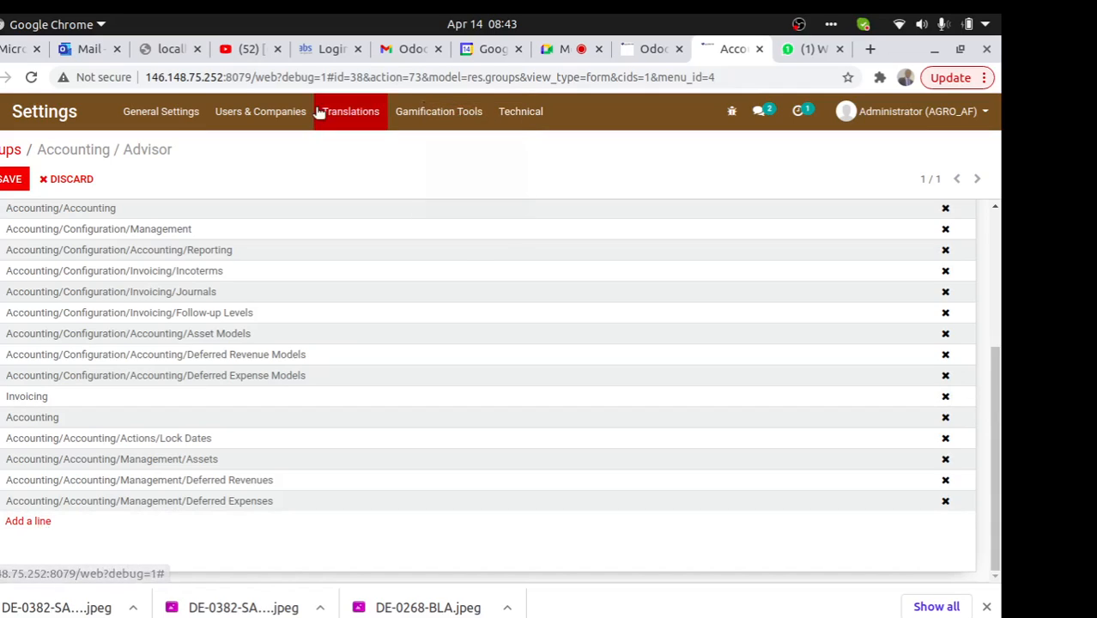
click(28, 128)
click(247, 215)
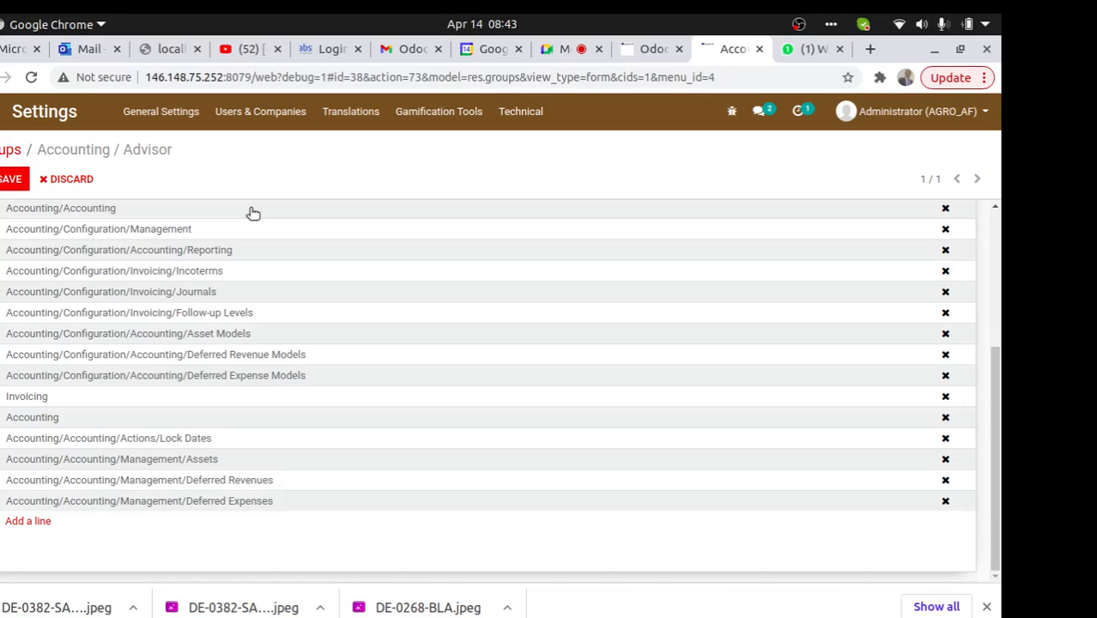
click(6, 120)
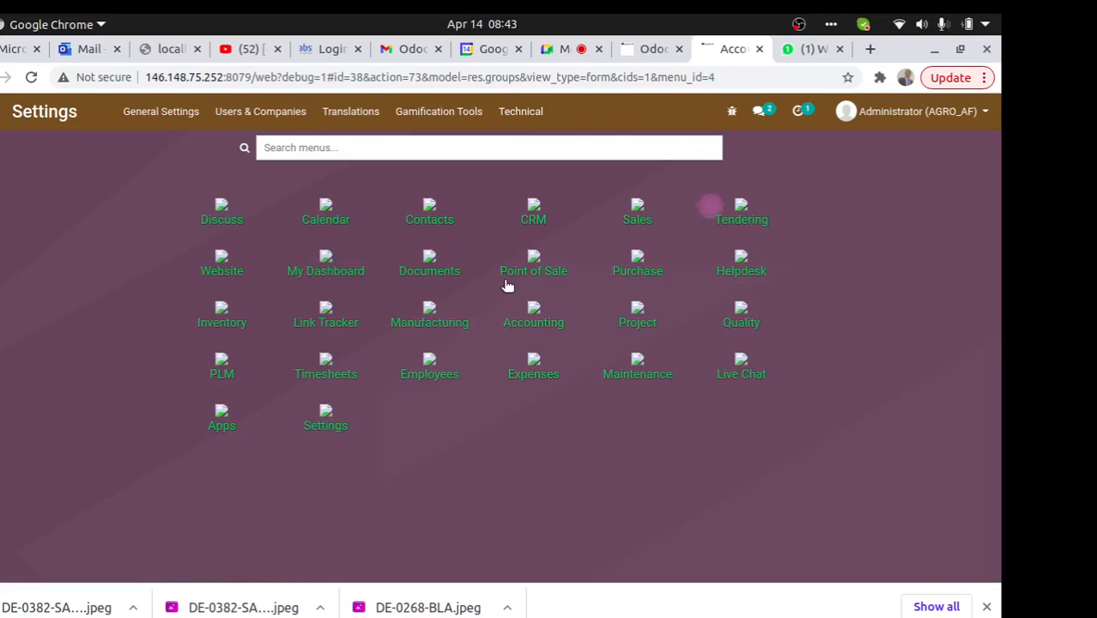
click(31, 77)
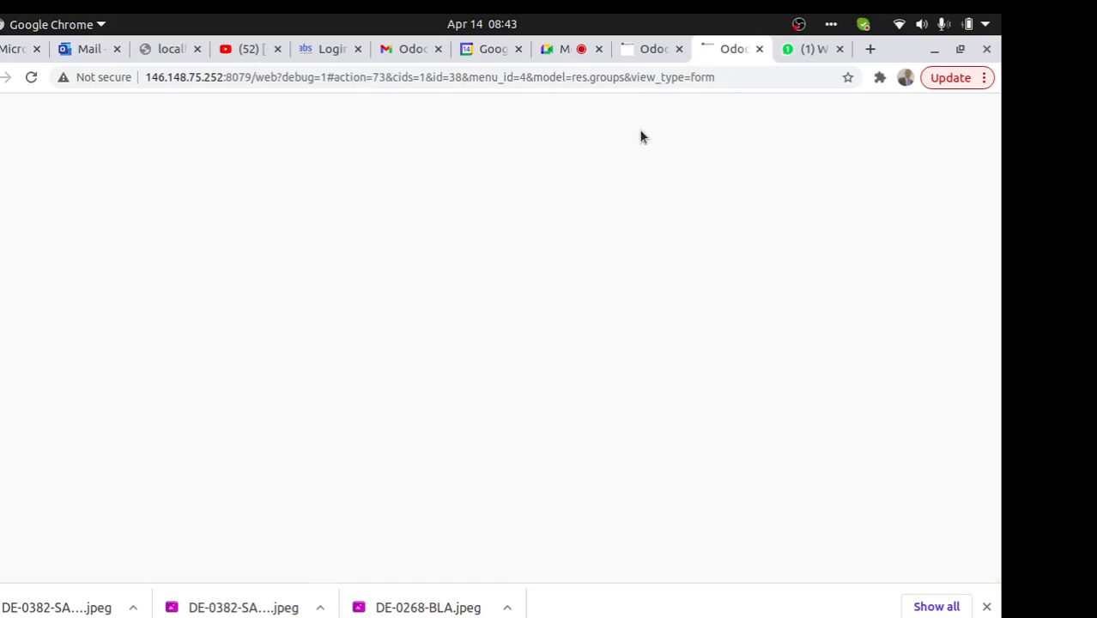
Return to the Lunch product's browser tab, switch to the Accounting app and open the customer invoices list
click(650, 52)
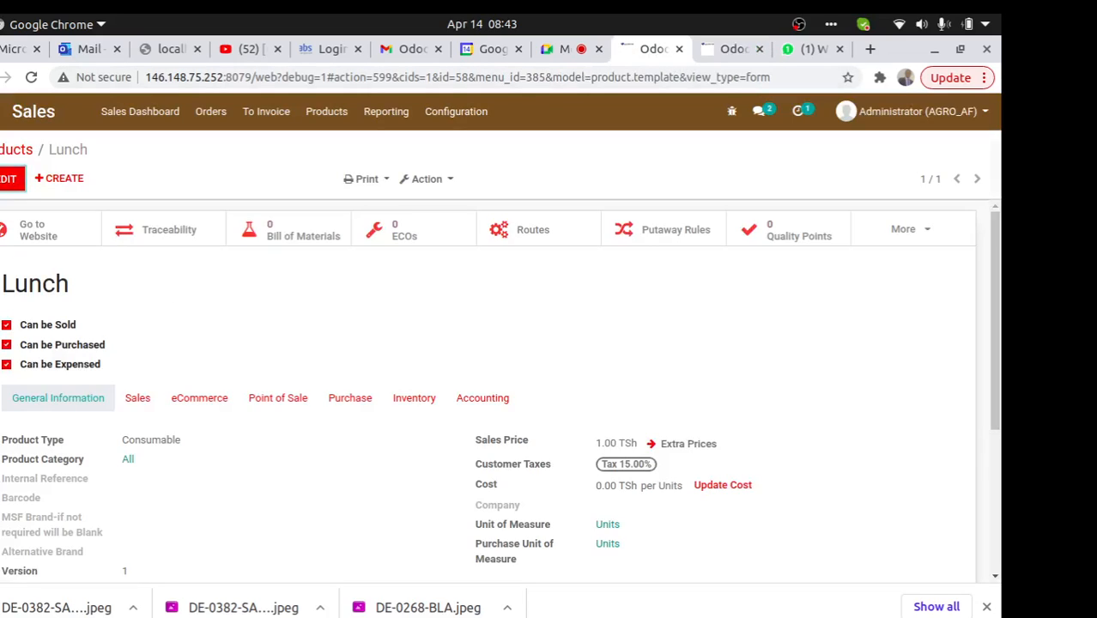
click(2, 112)
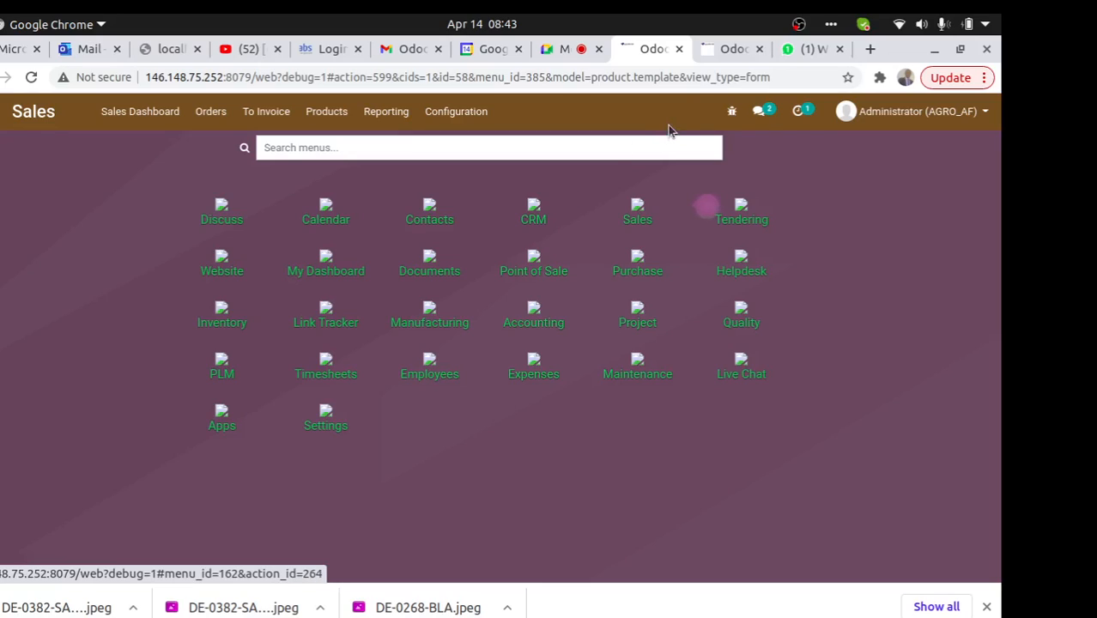
click(730, 49)
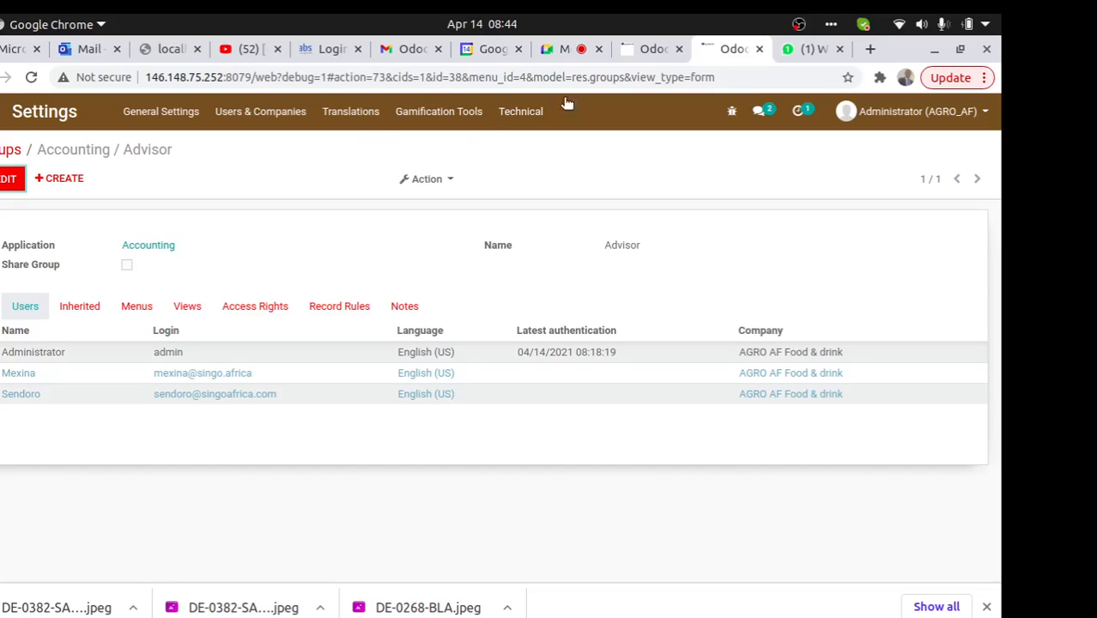
click(639, 50)
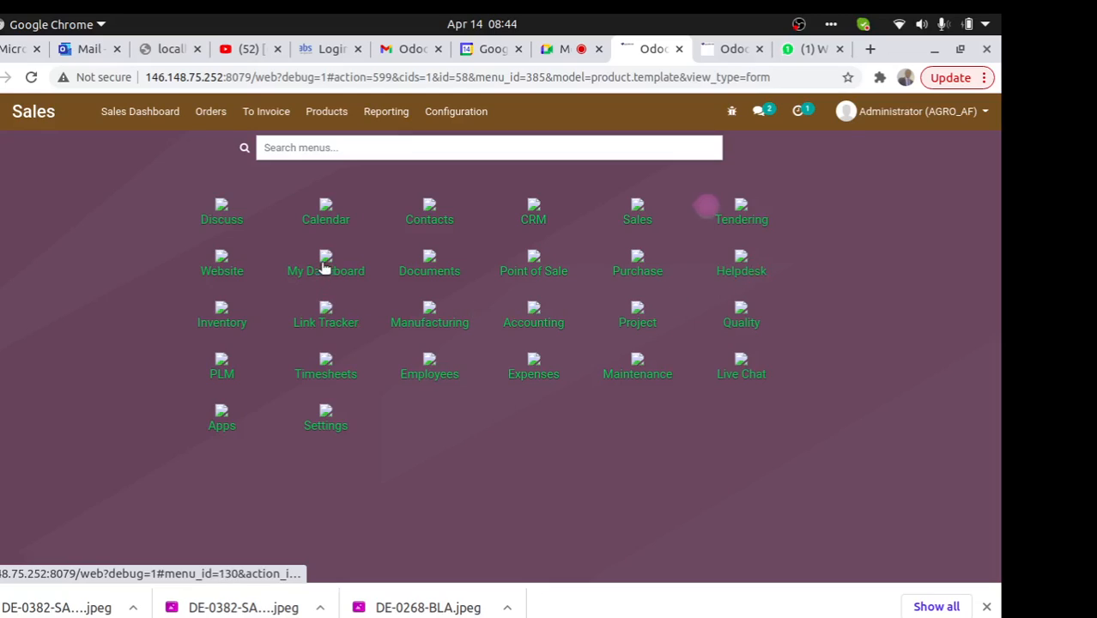
click(523, 319)
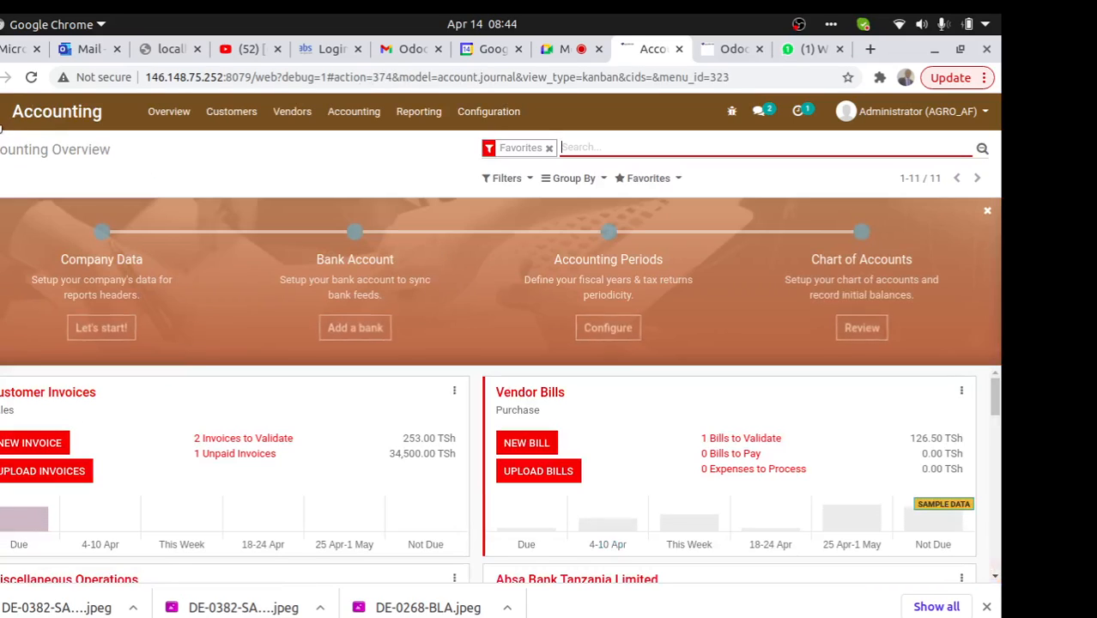
click(232, 113)
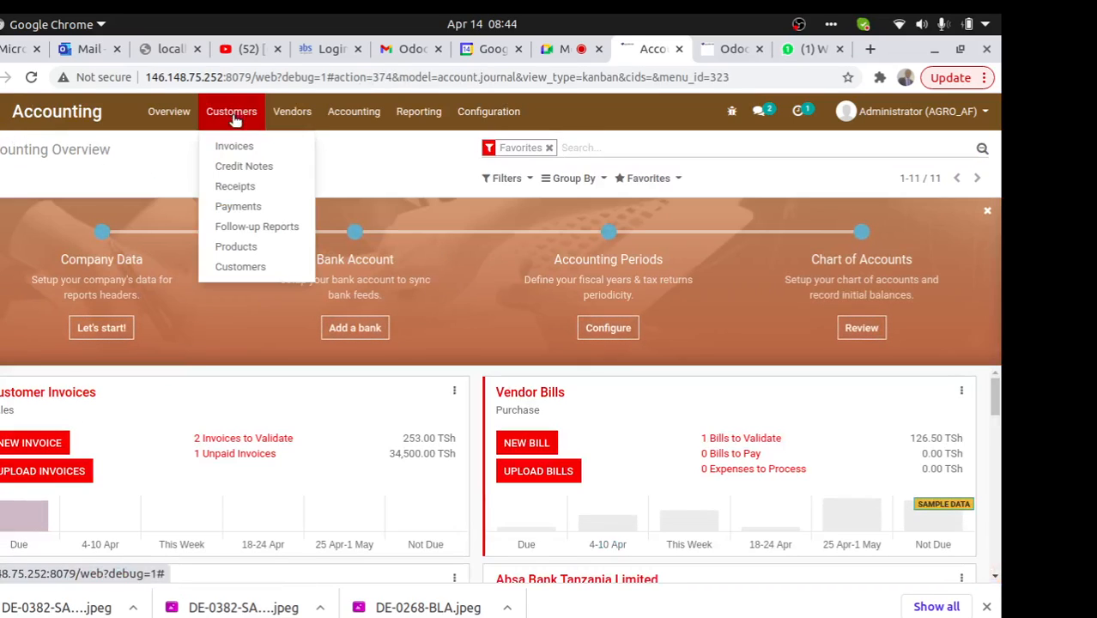
click(261, 147)
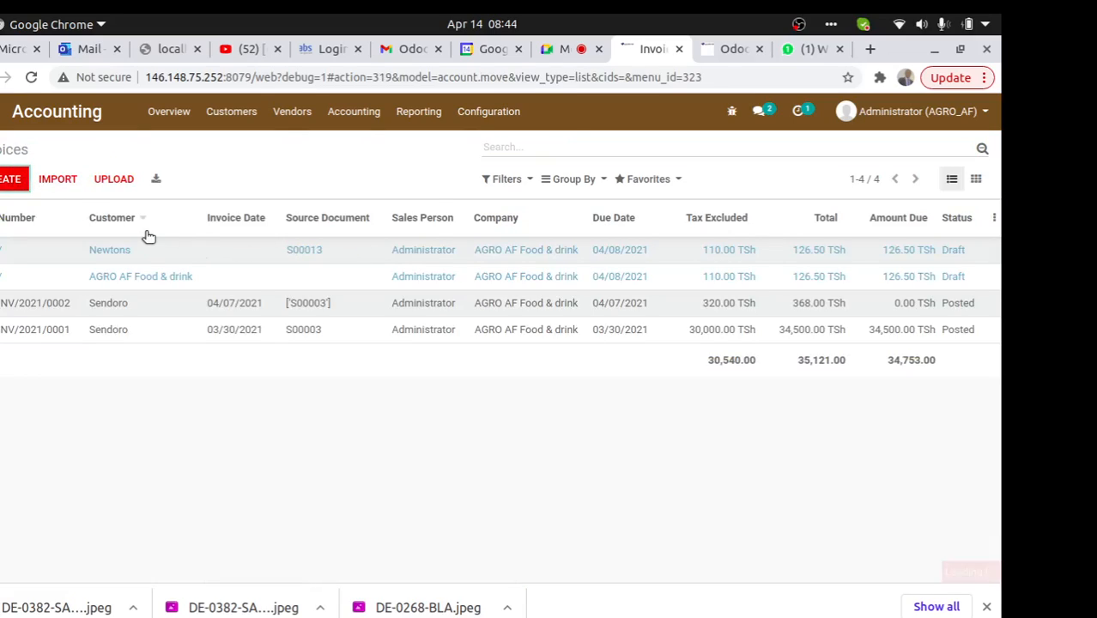
Create a draft customer invoice for AGRO AF Food & drink with an invoice line for the 1 KG Package product
click(189, 336)
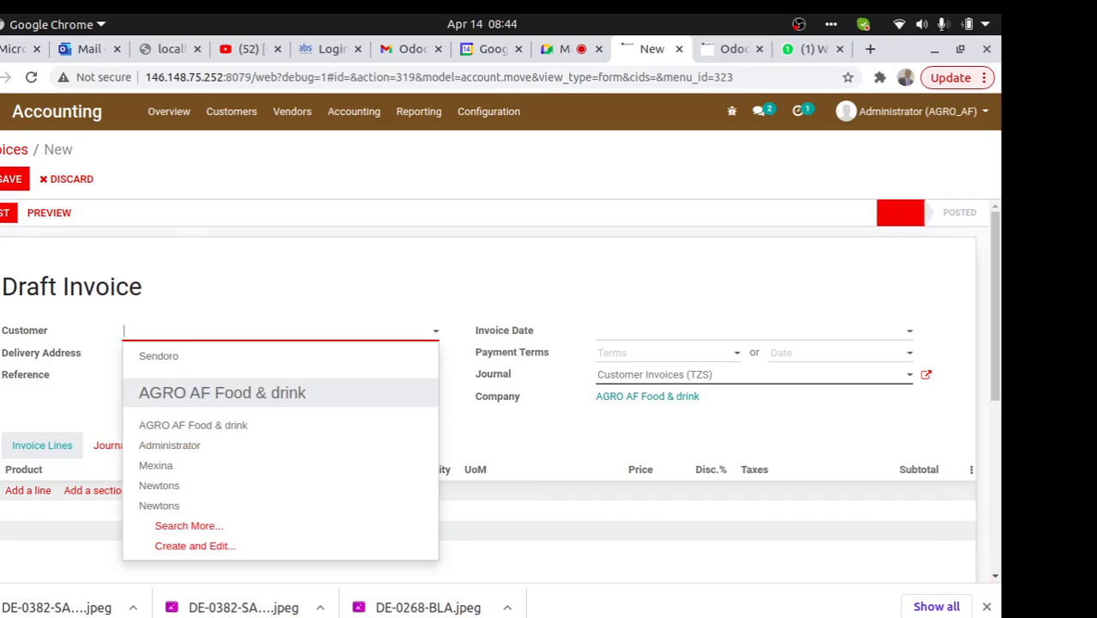
click(204, 399)
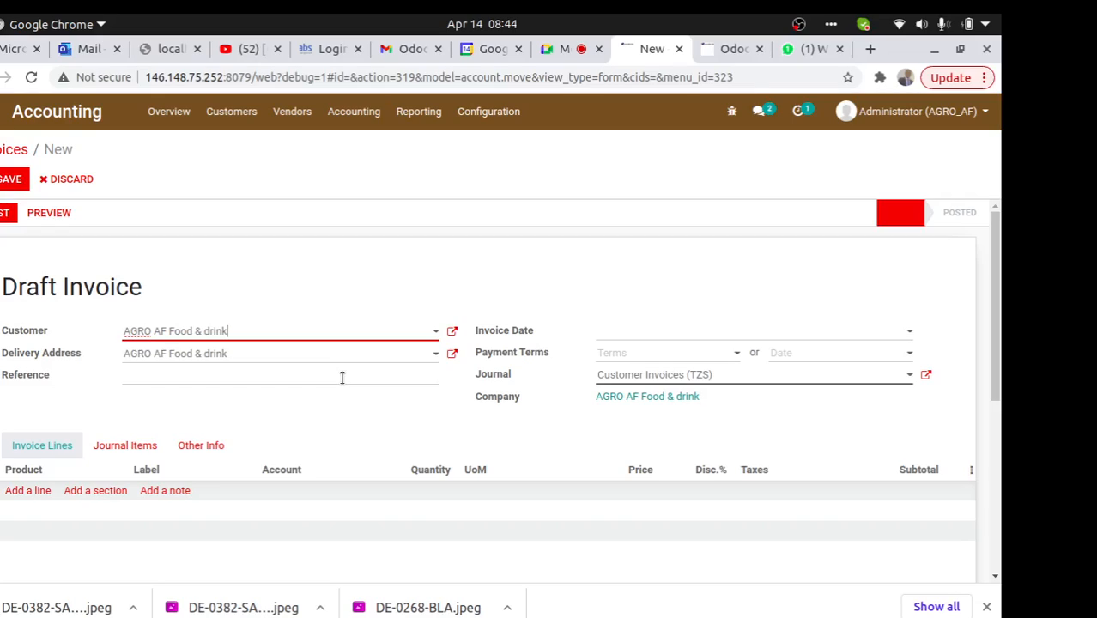
click(27, 490)
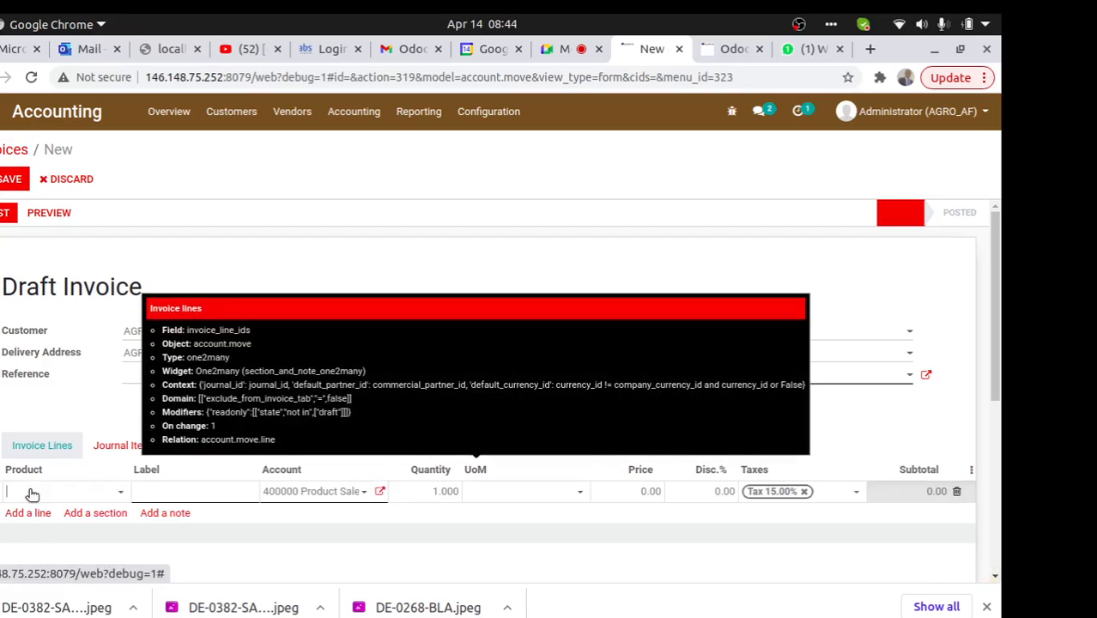
click(34, 496)
click(66, 399)
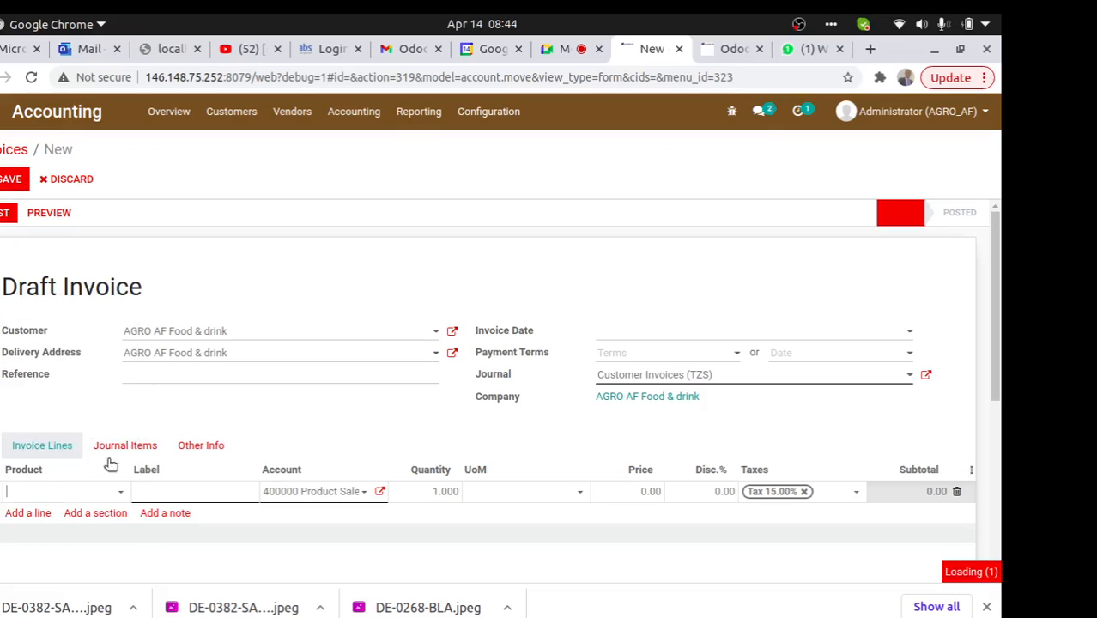
Open the 400000 Product Sales account from the invoice line, review its available account types and close it without changes
click(380, 492)
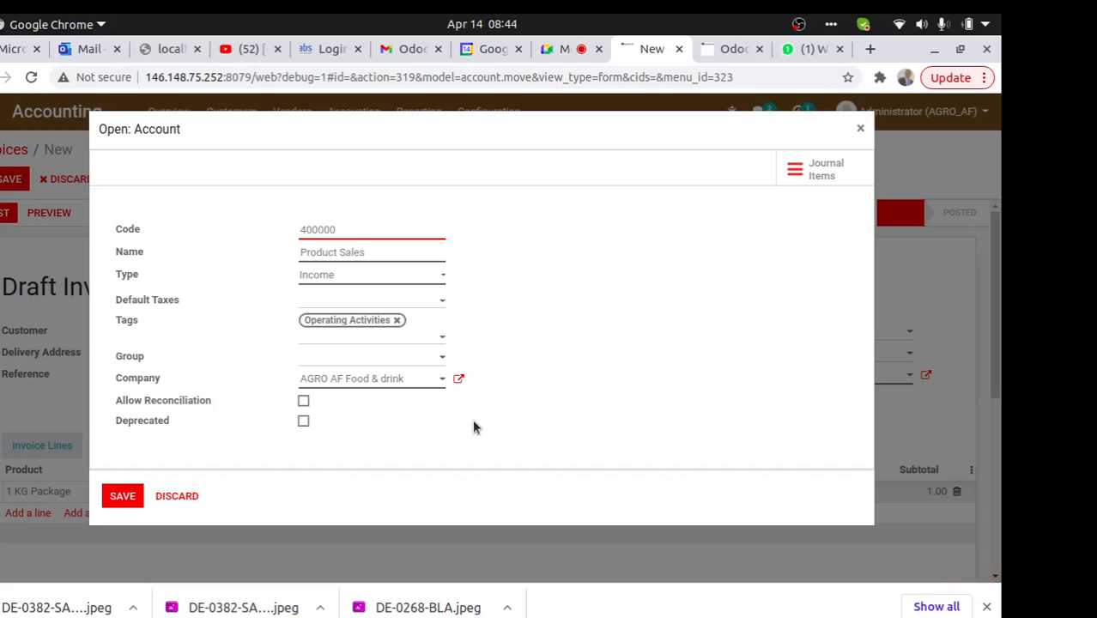
click(346, 277)
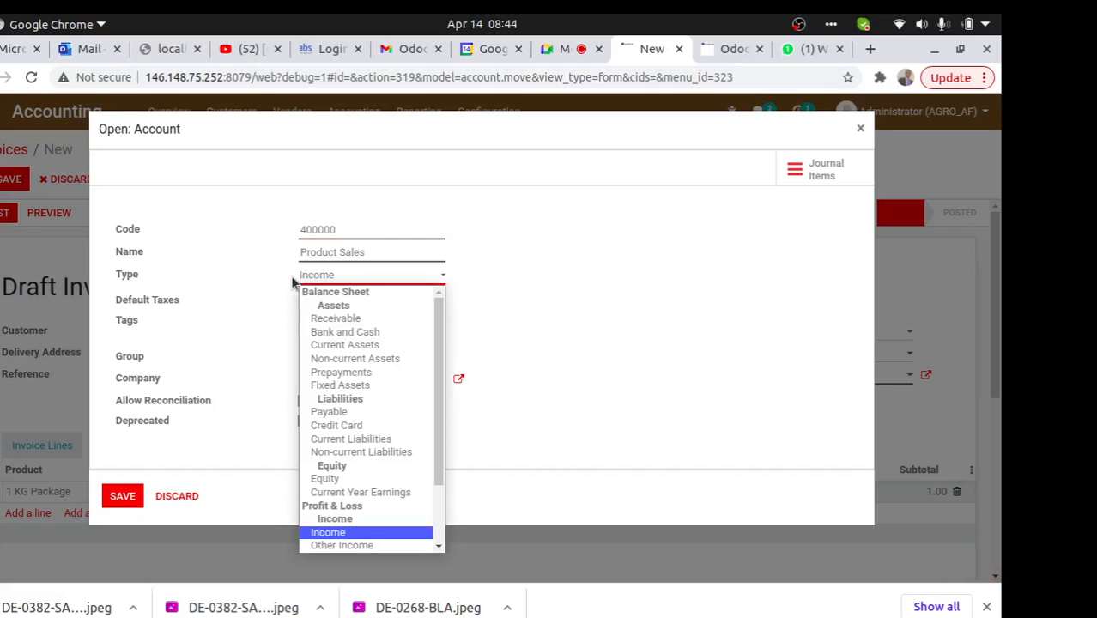
click(277, 279)
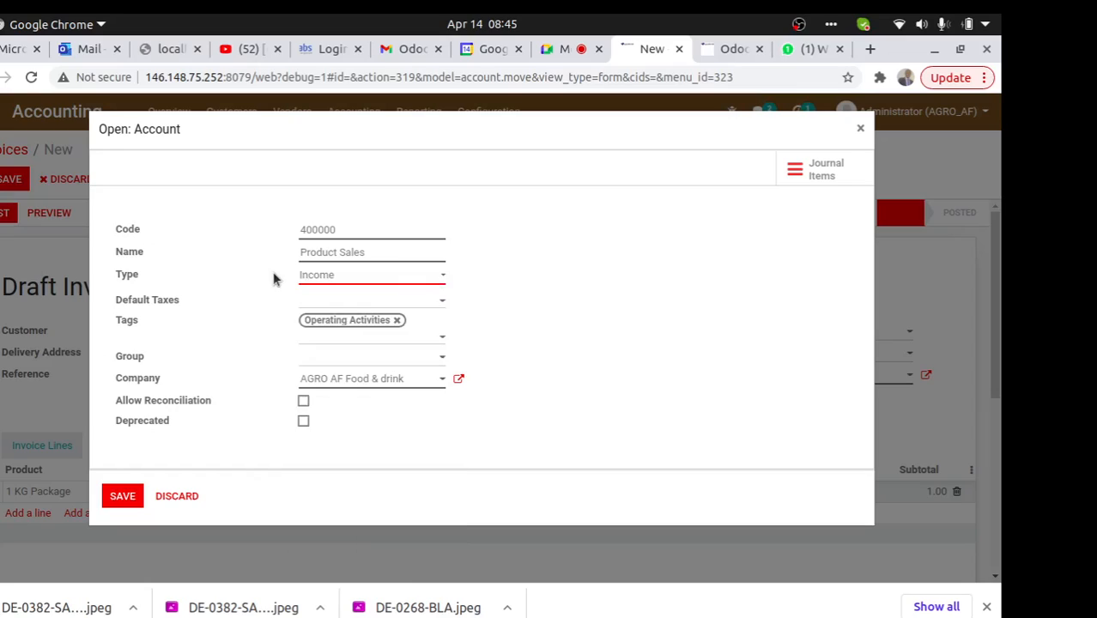
click(323, 275)
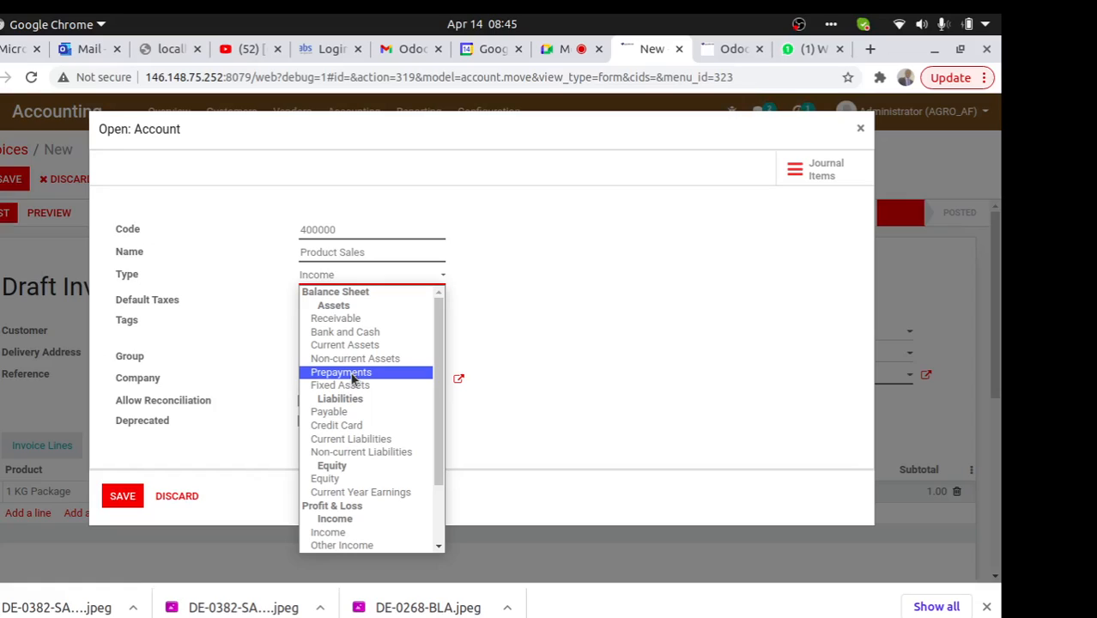
click(609, 317)
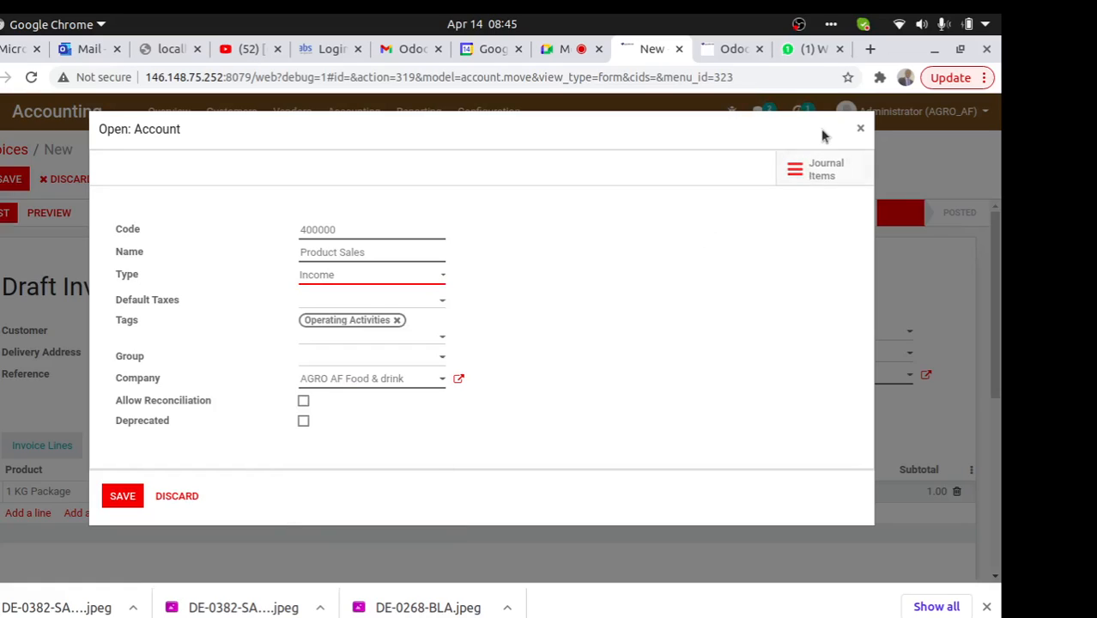
click(858, 130)
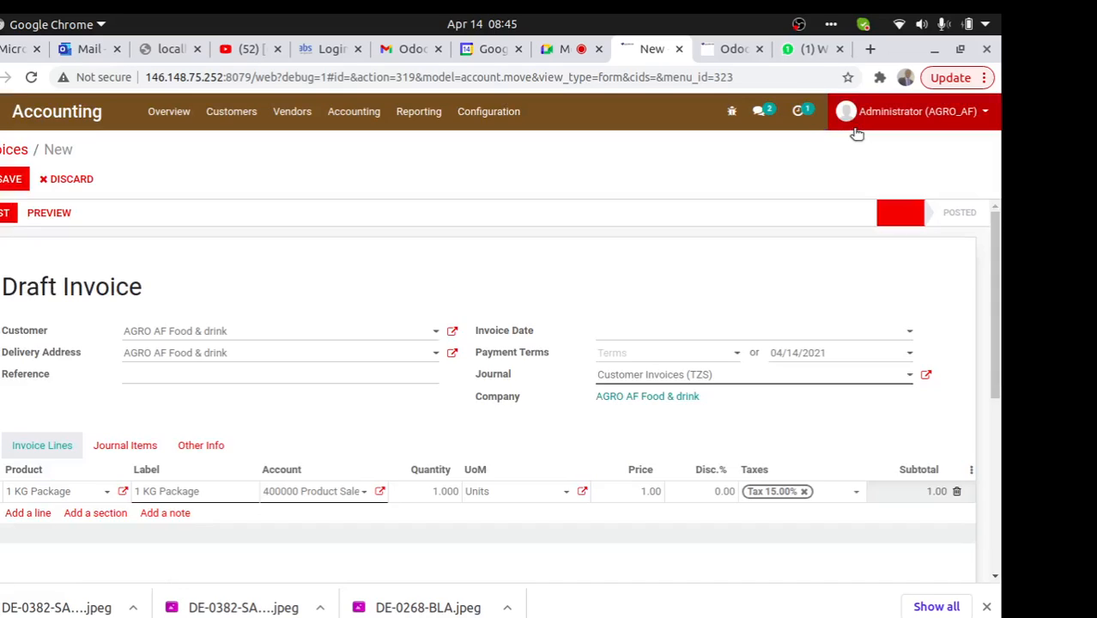
Save and post the AGRO AF Food & drink customer invoice, then review its journal items
click(12, 179)
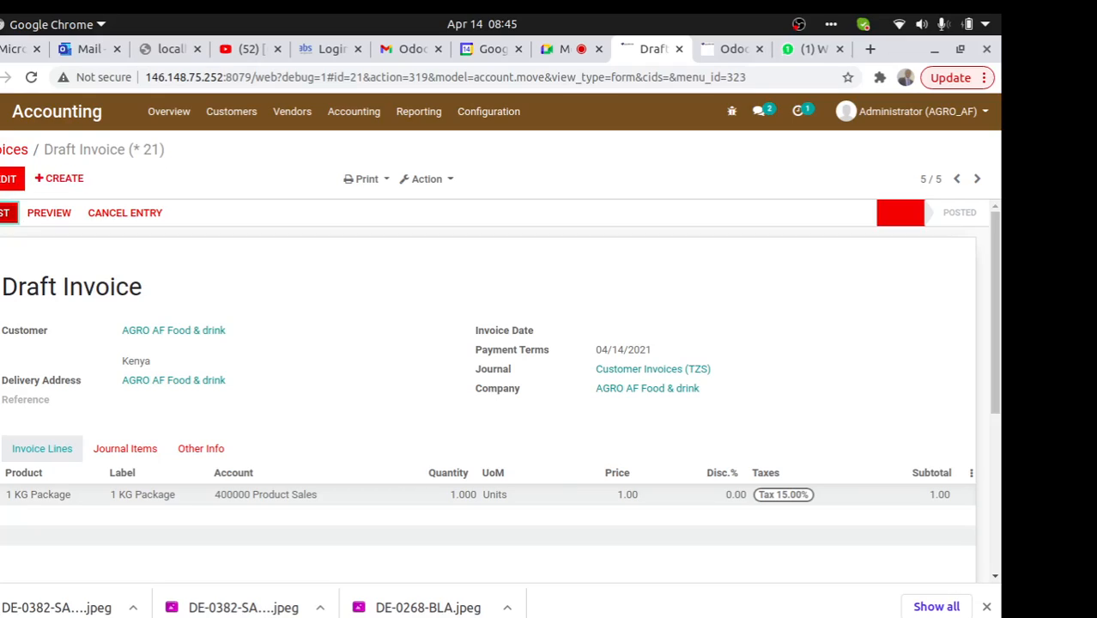
click(5, 214)
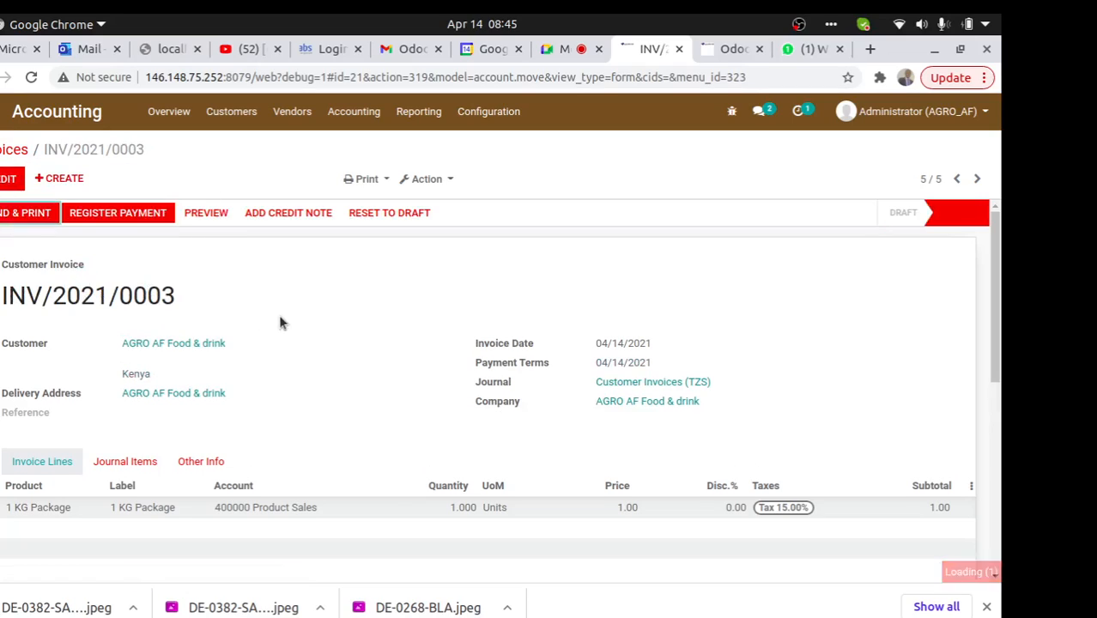
click(129, 460)
scroll(337, 386, down, 3)
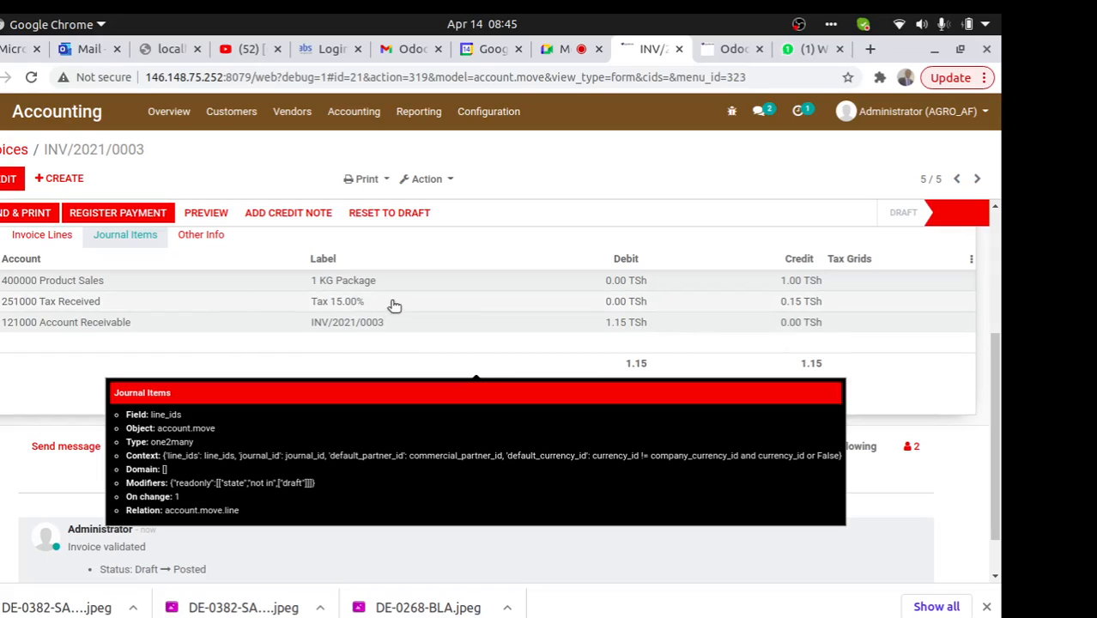
drag(994, 395, 994, 272)
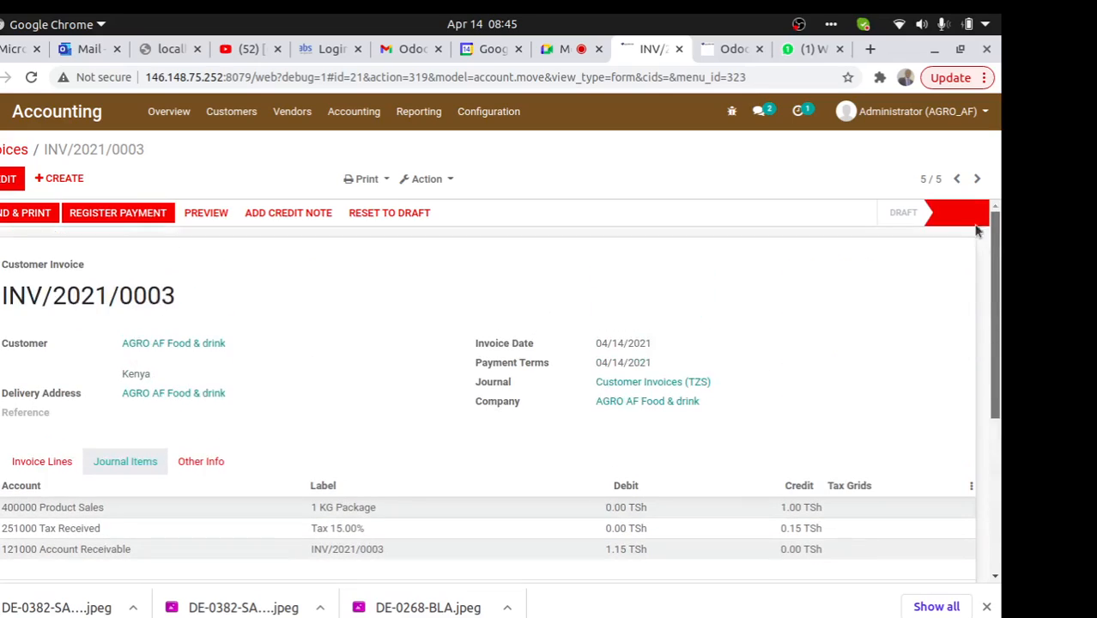
Register and validate the full invoice payment through the Absa Bank Tanzania Limited journal
click(147, 213)
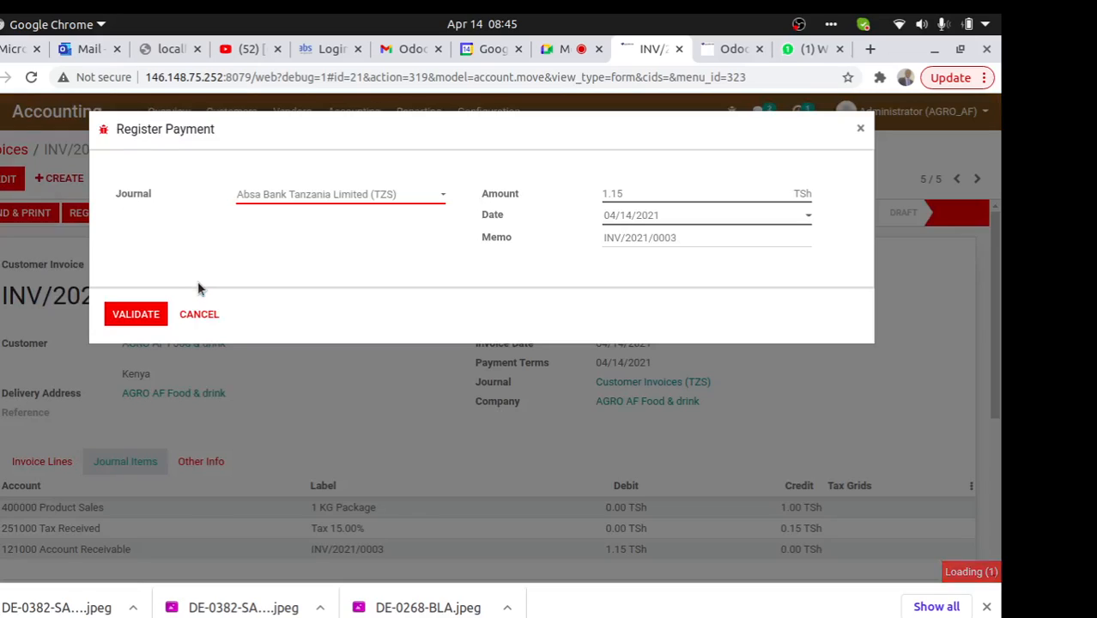
click(134, 313)
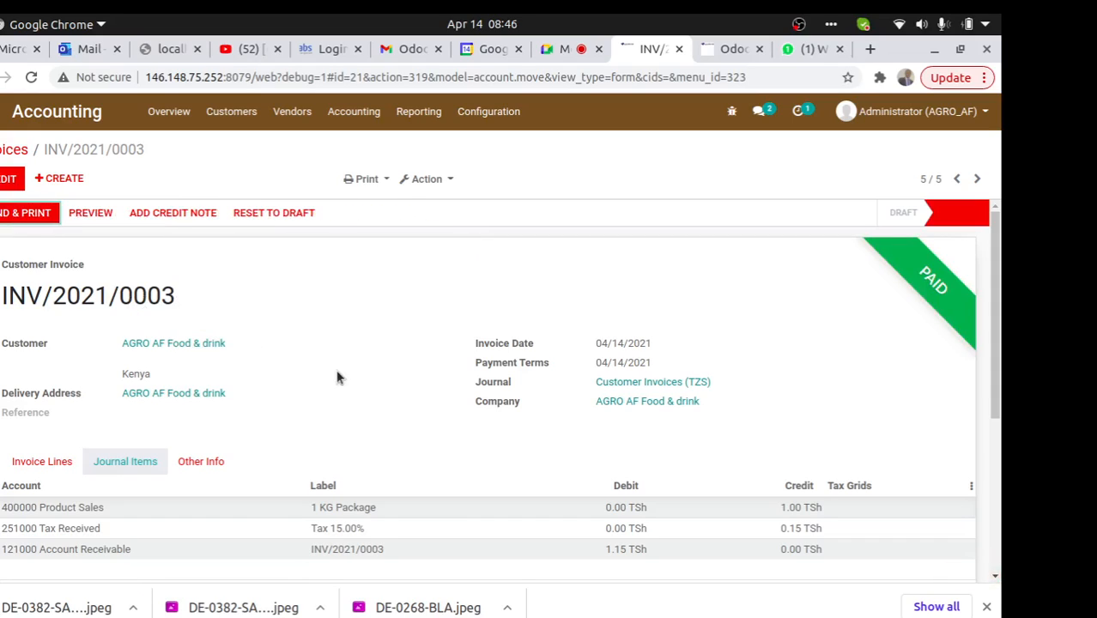
mouse_move(994, 319)
mouse_down()
mouse_move(987, 363)
mouse_move(996, 306)
mouse_up()
List all journal entries without the Miscellaneous filter and examine the items of the Absa Bank payment entry for INV/2021/0003
click(341, 125)
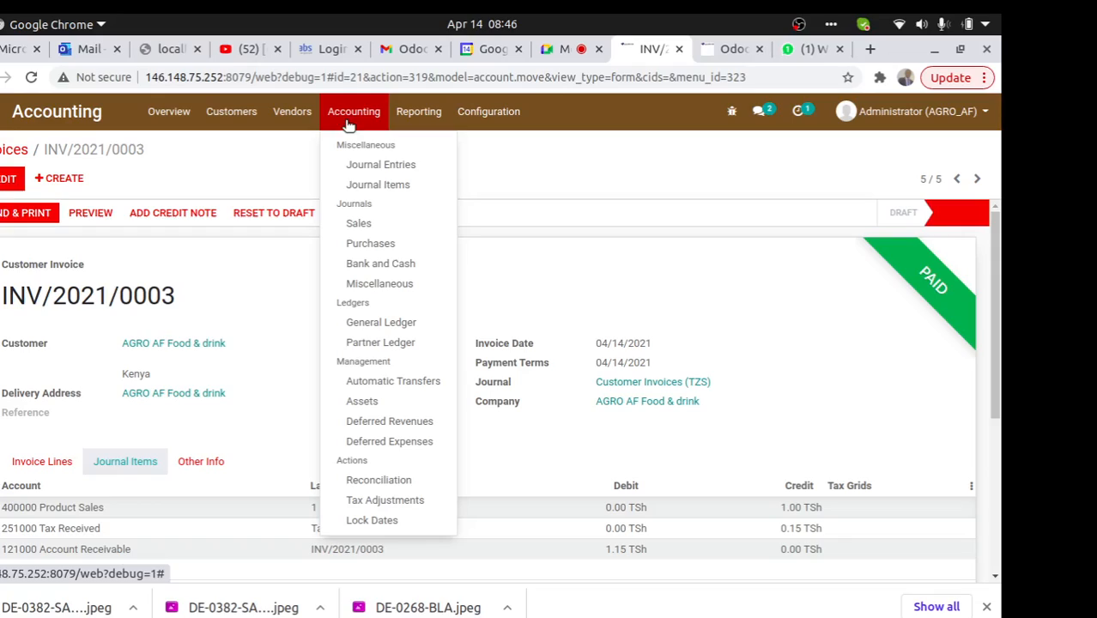
click(357, 165)
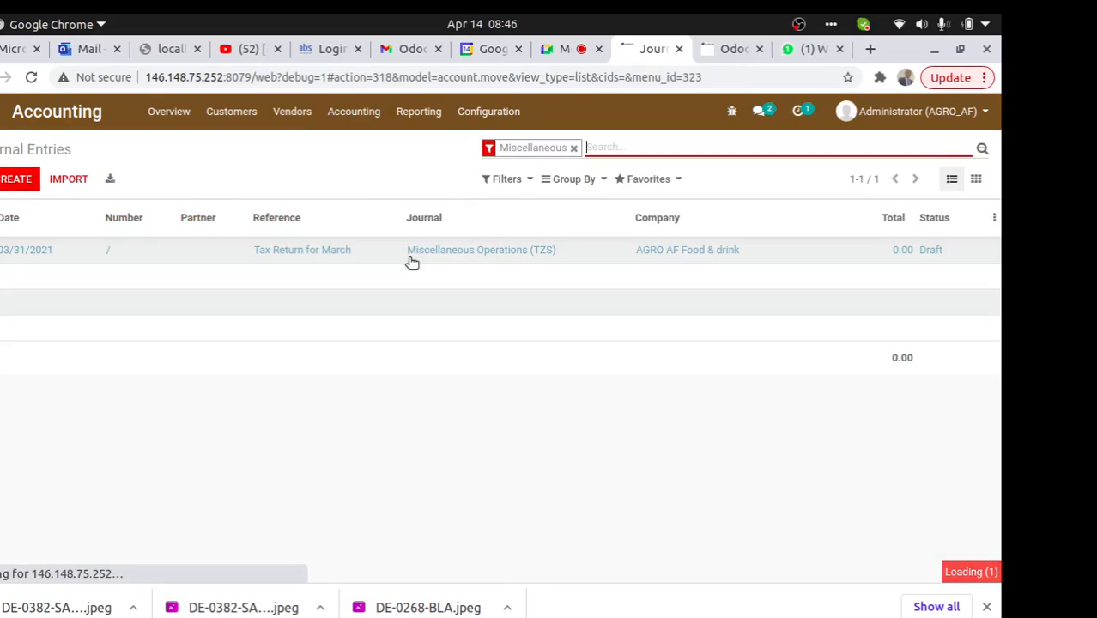
click(573, 147)
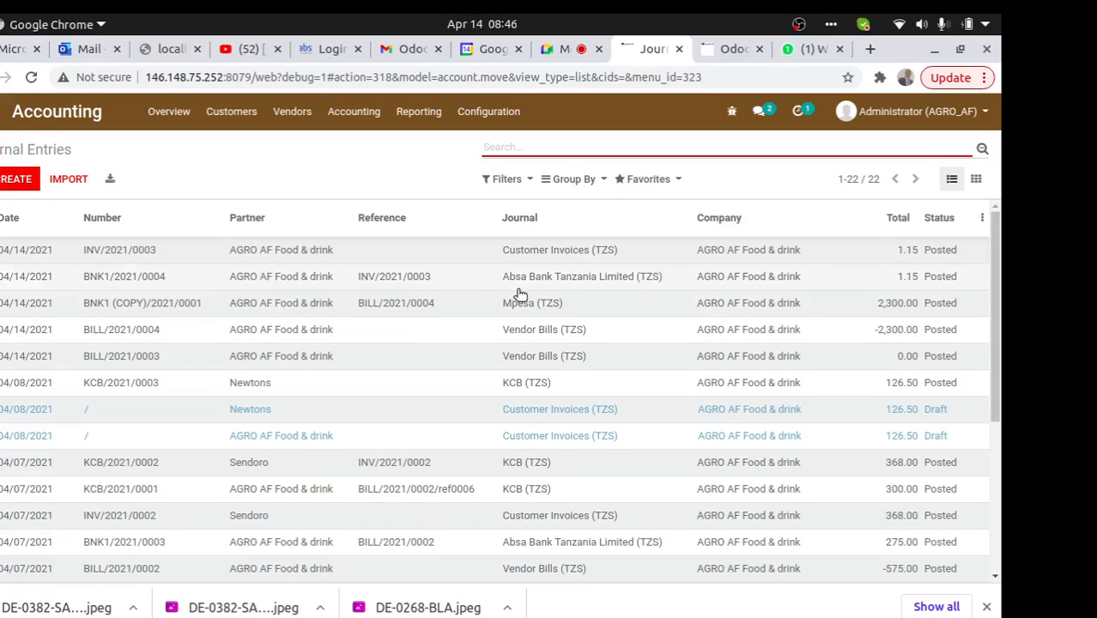
click(553, 290)
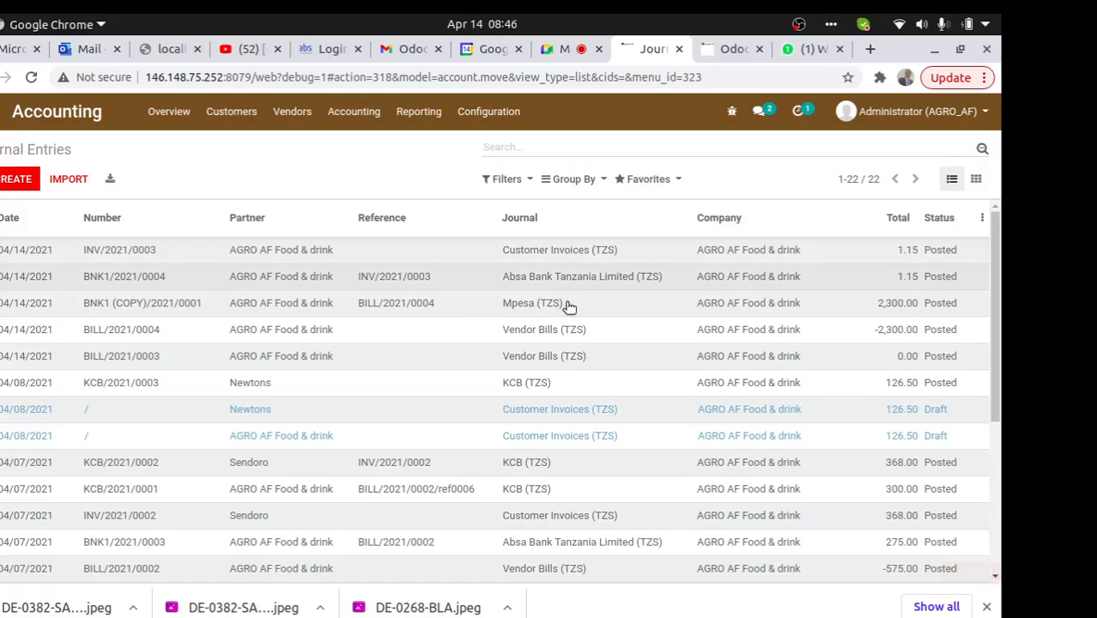
scroll(996, 317, down, 2)
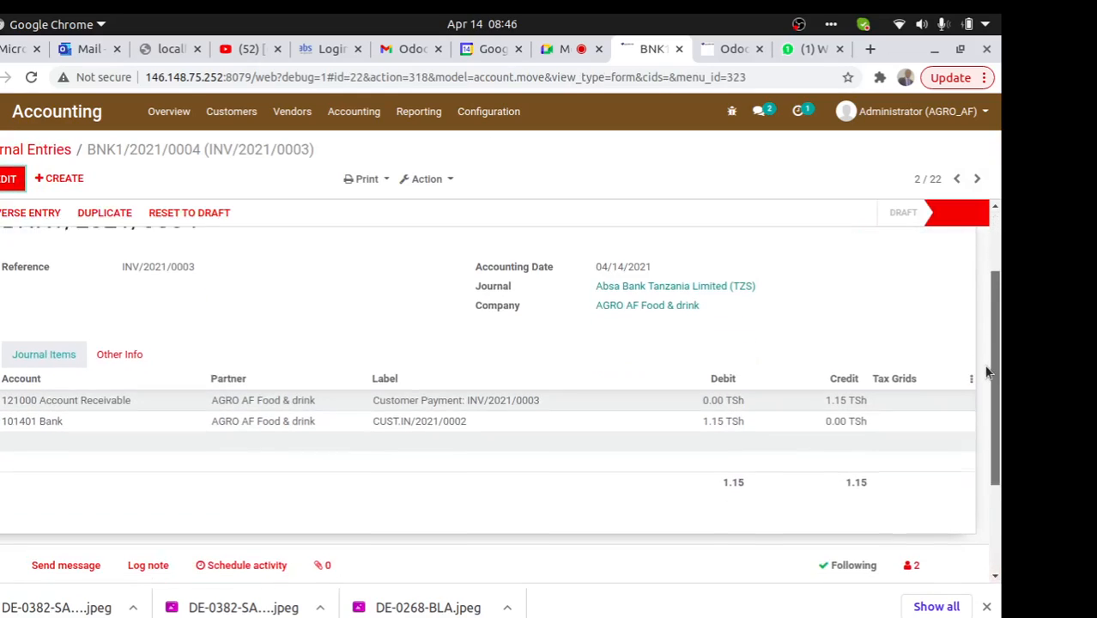
mouse_move(89, 408)
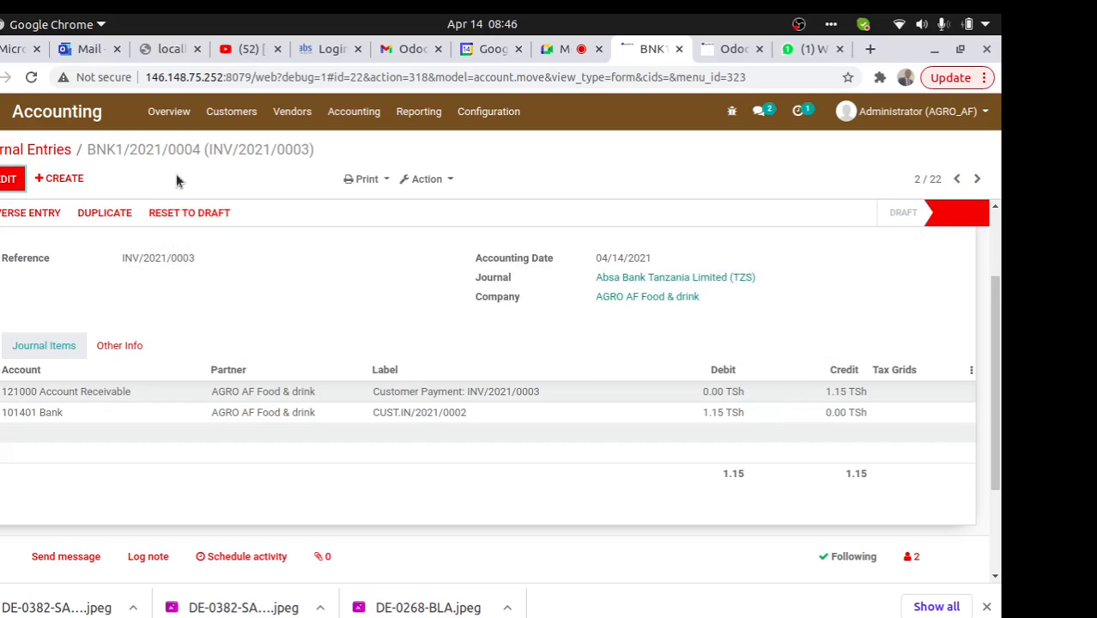
Leave the payment entry, return to the accounting overview and locate the Absa Bank Tanzania Limited journal
click(49, 149)
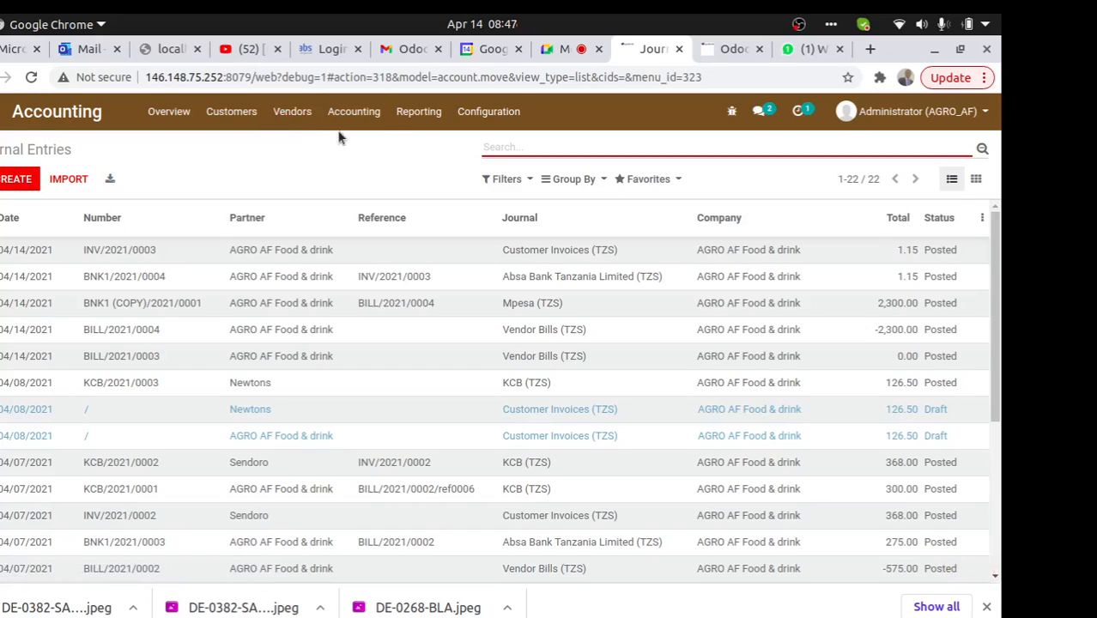
click(182, 113)
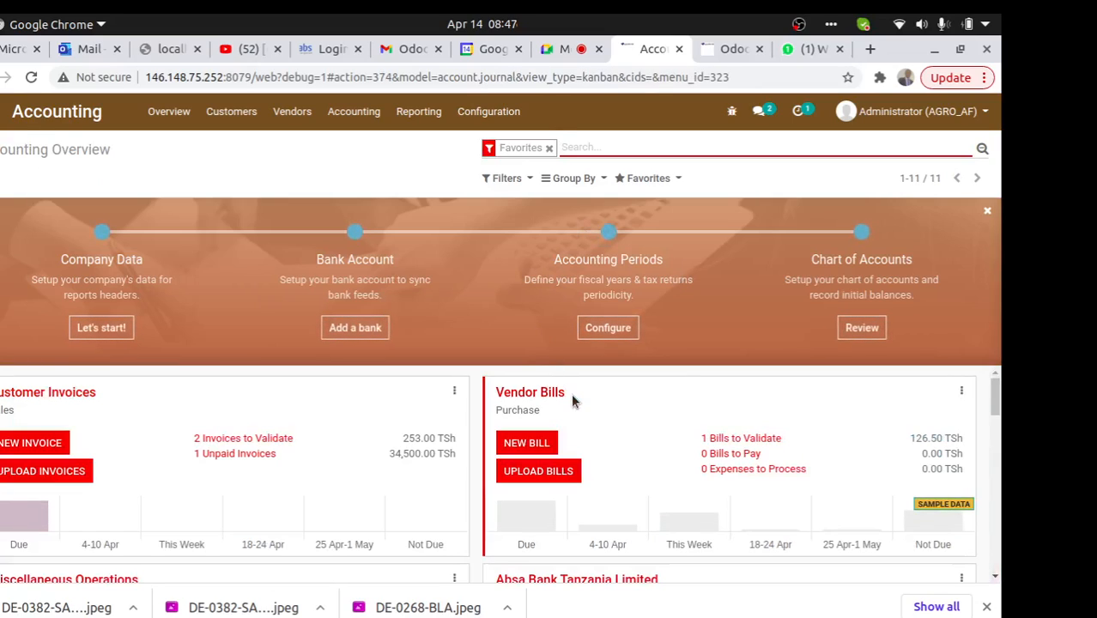
mouse_move(994, 397)
mouse_down()
mouse_move(993, 434)
mouse_move(994, 396)
mouse_up()
drag(993, 388, 996, 419)
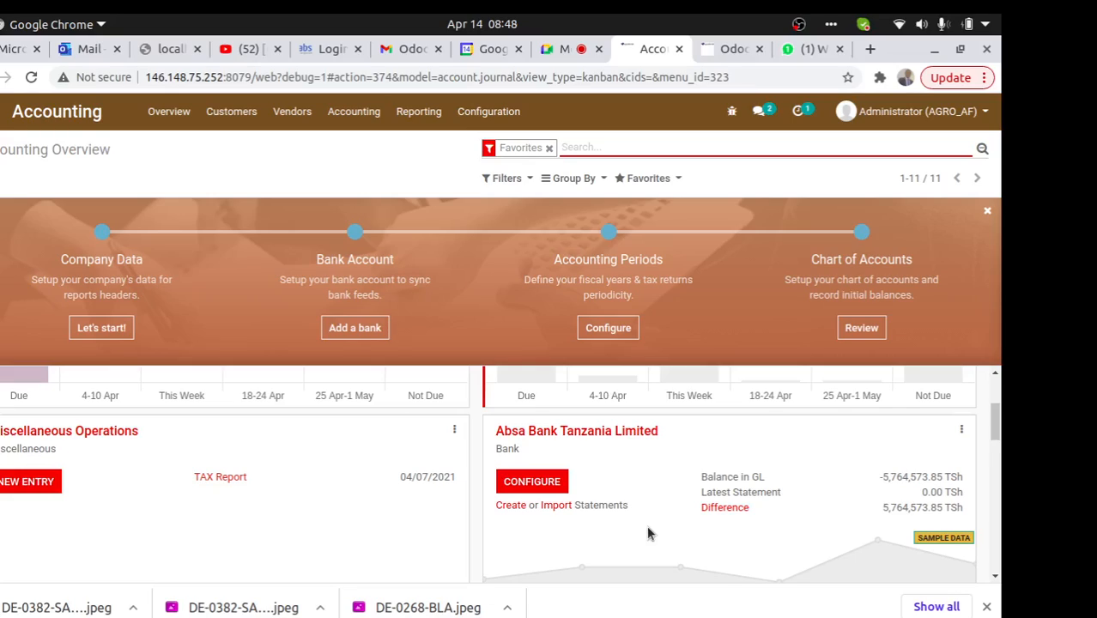
Start a statement import for Absa Bank Tanzania Limited, attach a koko.consumer.product CSV file and cancel the upload
click(560, 508)
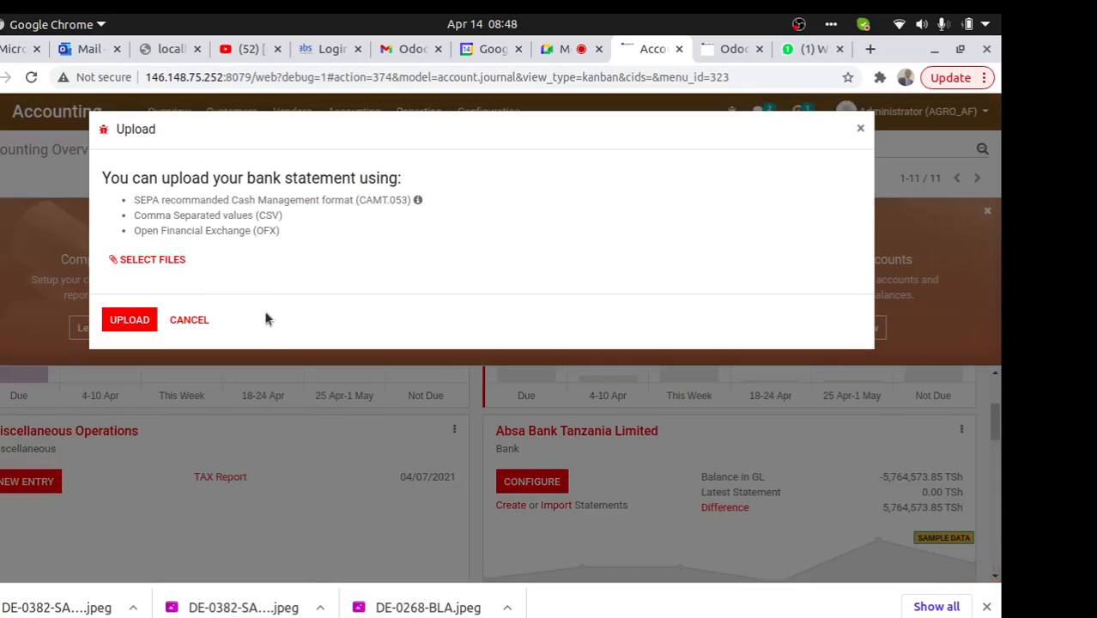
click(184, 259)
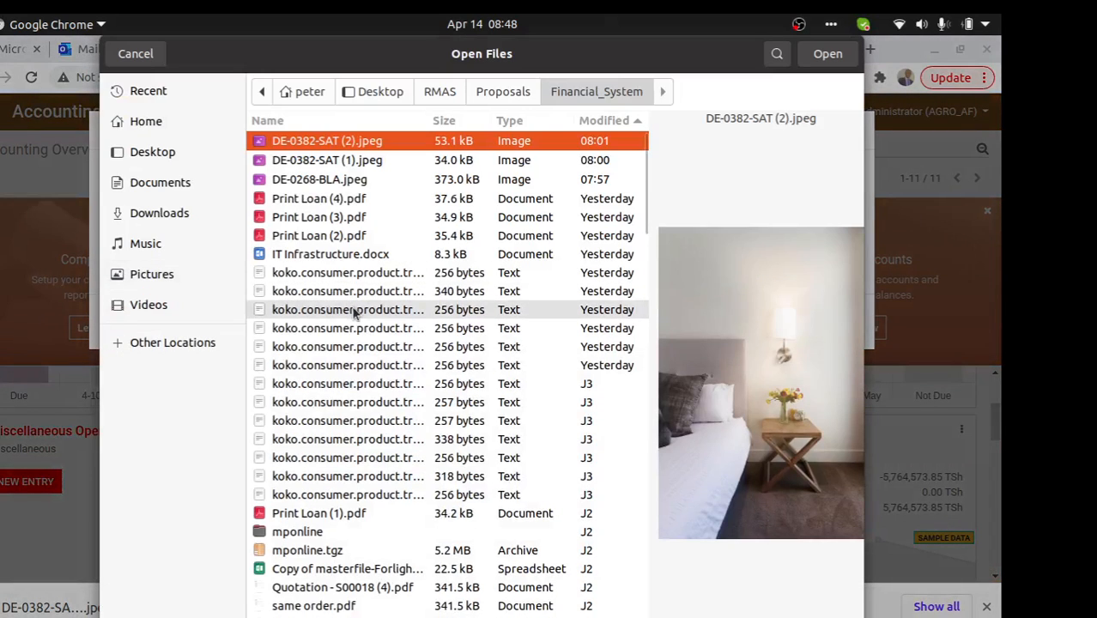
click(354, 310)
double_click(354, 310)
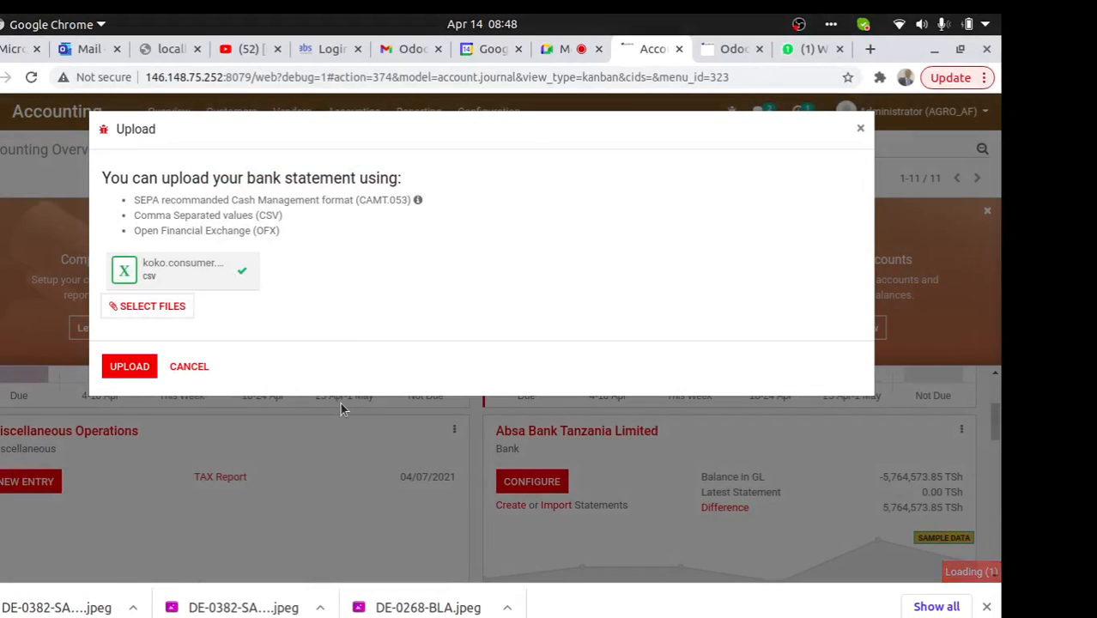
click(192, 367)
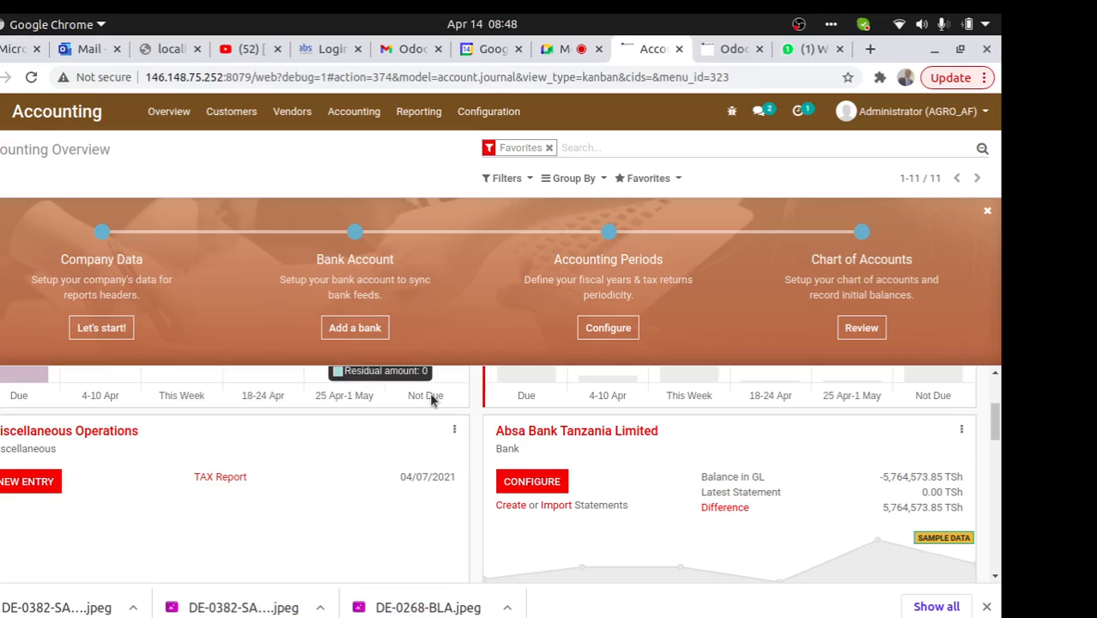
Start an Absa Bank Tanzania Limited statement referenced "April Bank Reco" with starting balance 0 and ending balance 1000
click(509, 509)
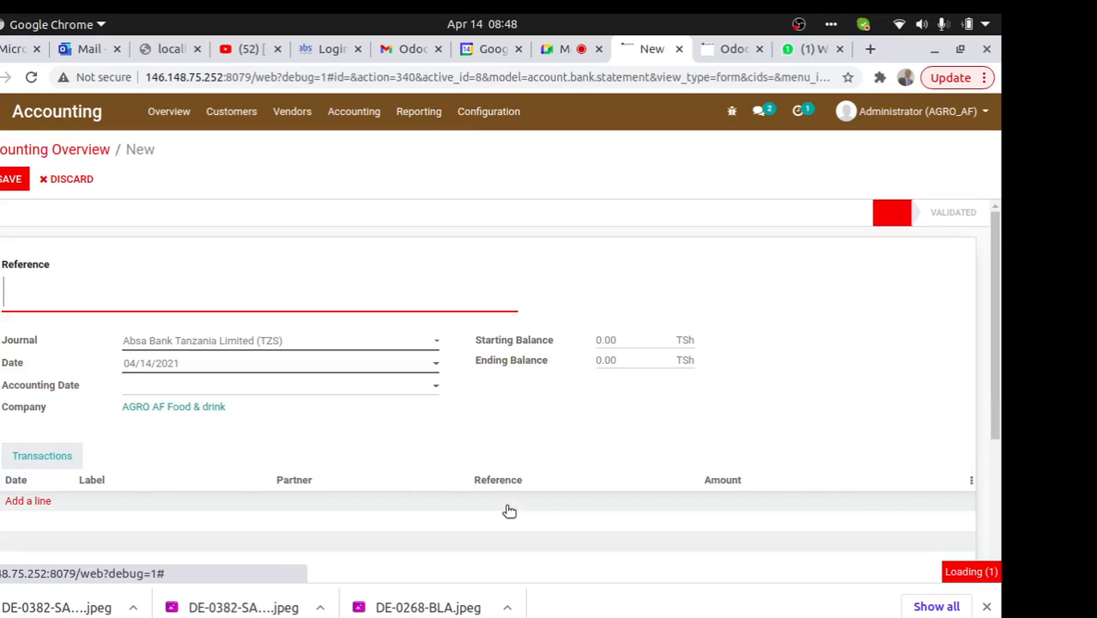
click(133, 289)
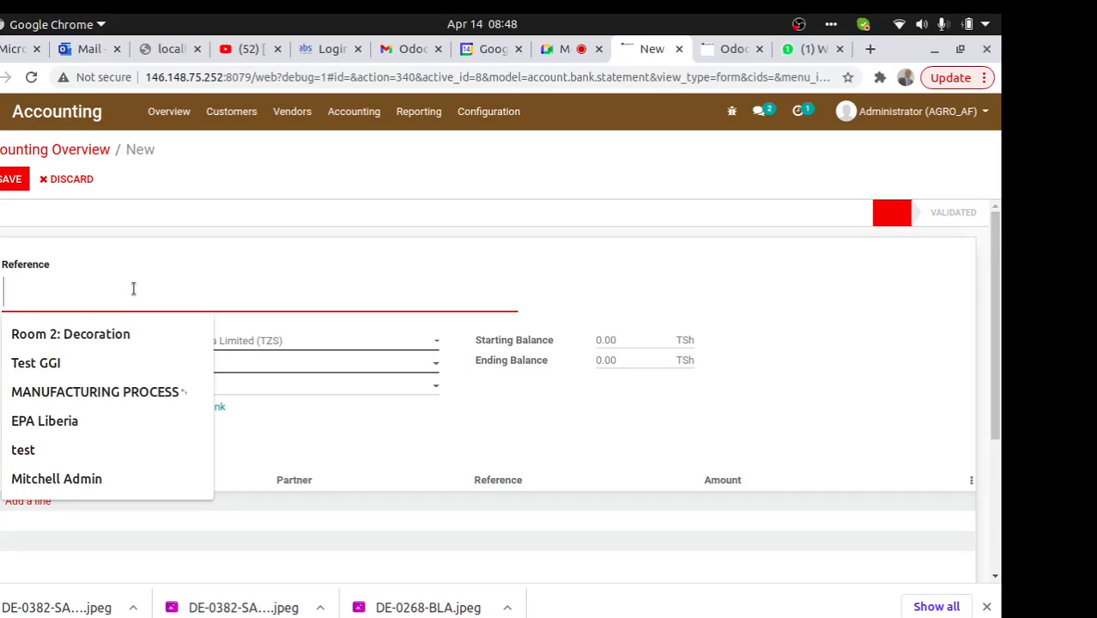
text(April )
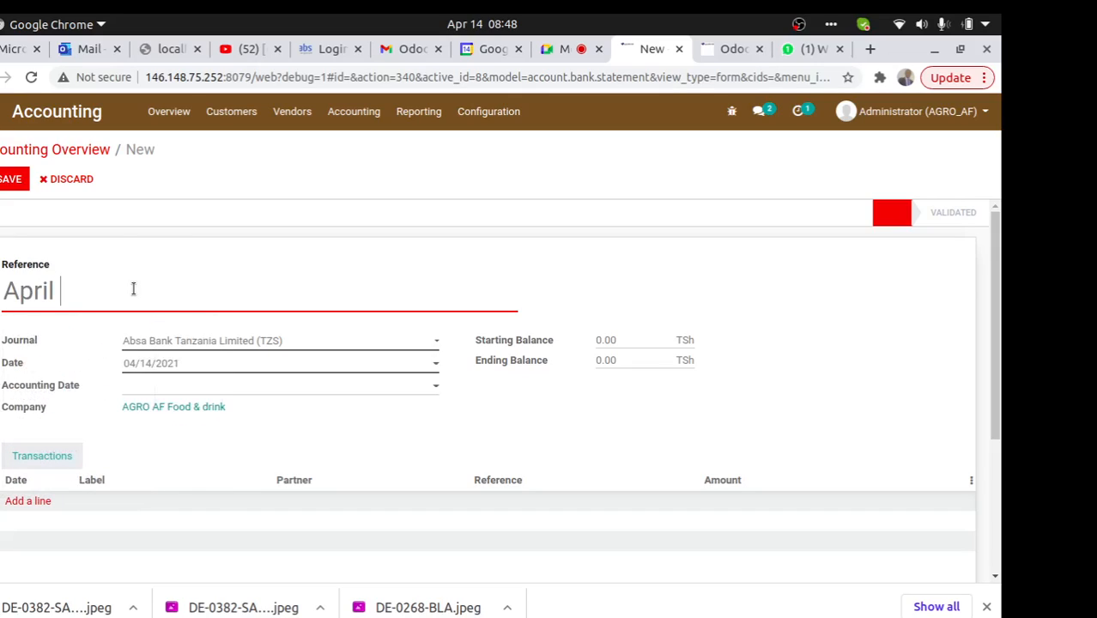
text(Bank Reco)
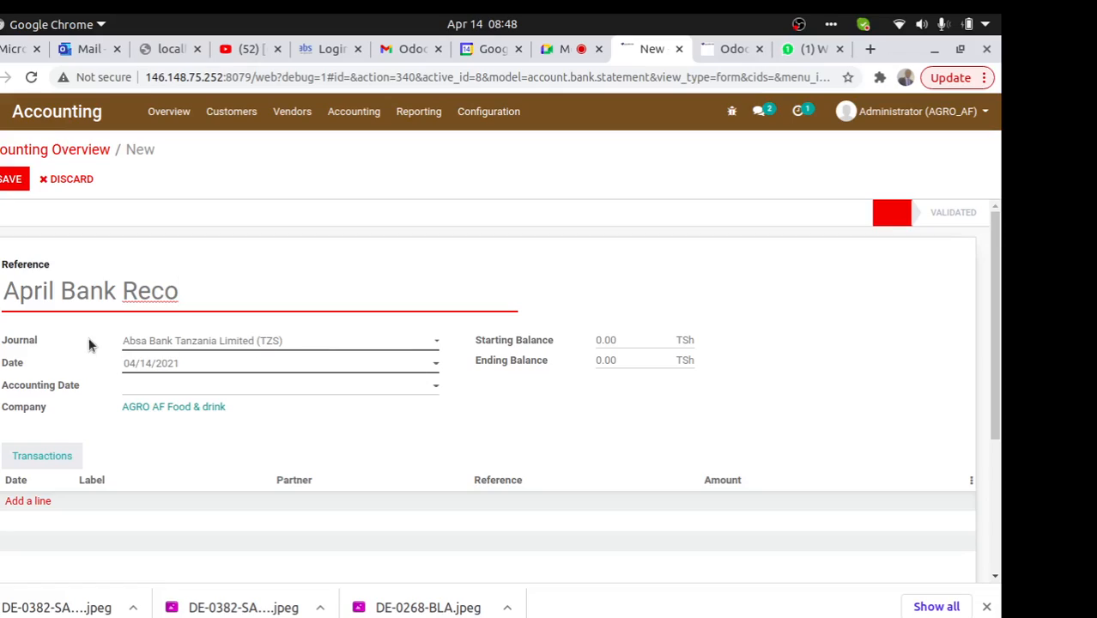
click(631, 342)
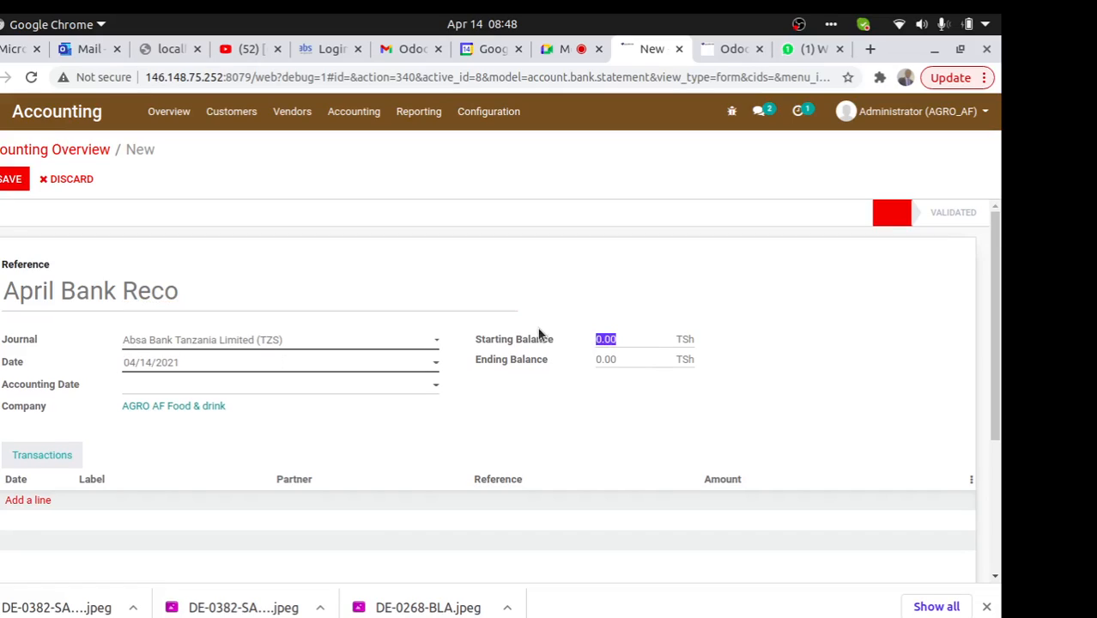
text(0)
click(637, 359)
text(1000)
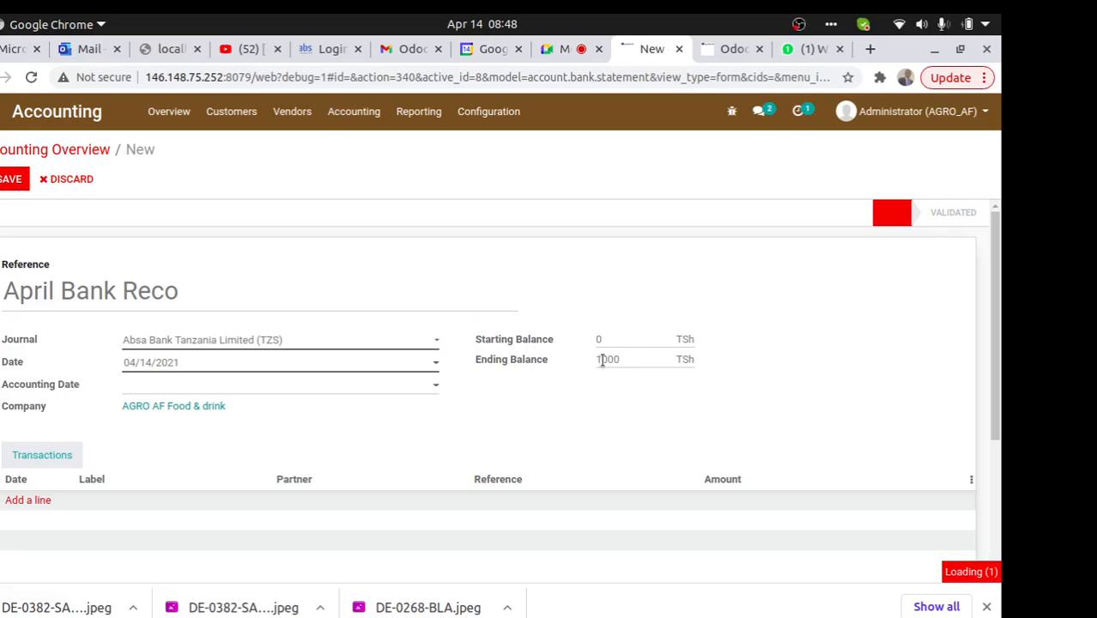
Switch to the browser tab with the Advisor group, open the Accounting app there and list the customer invoices
click(723, 51)
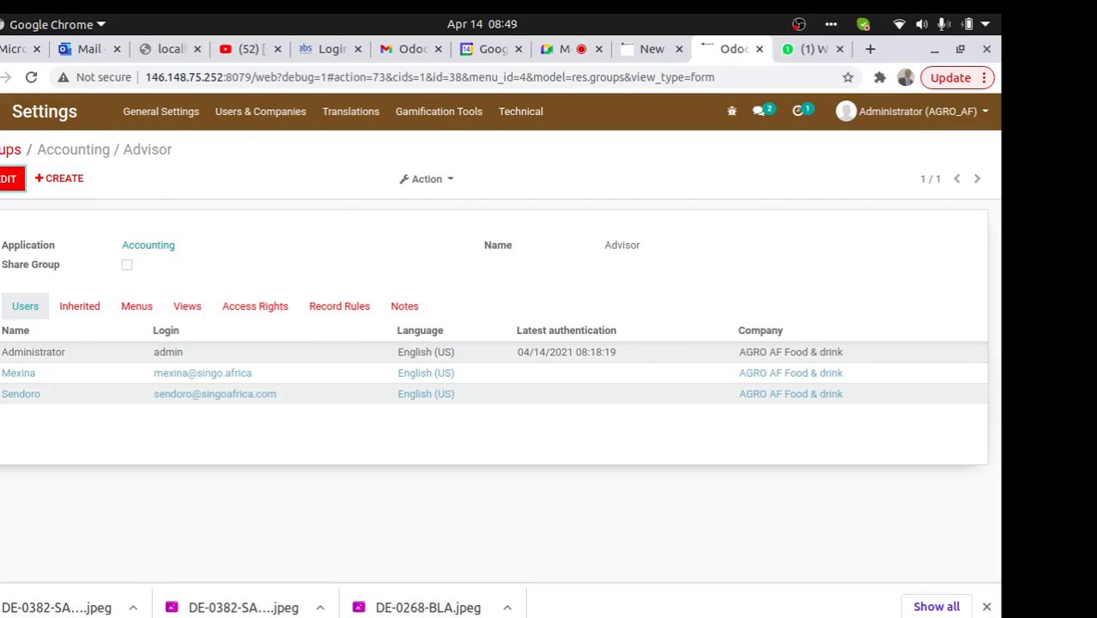
click(13, 117)
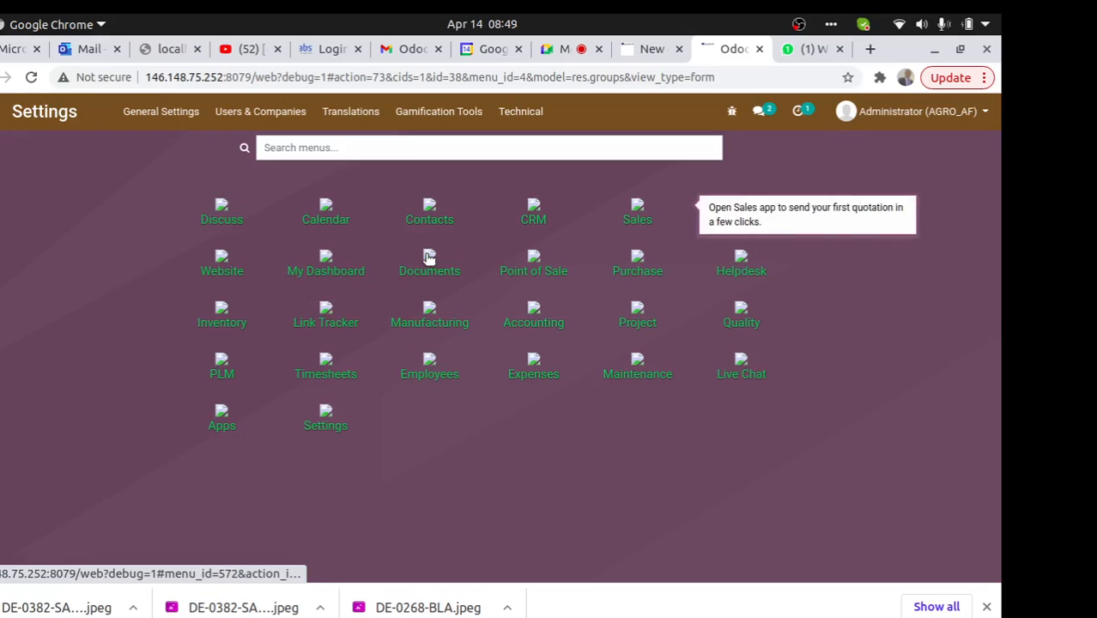
click(533, 326)
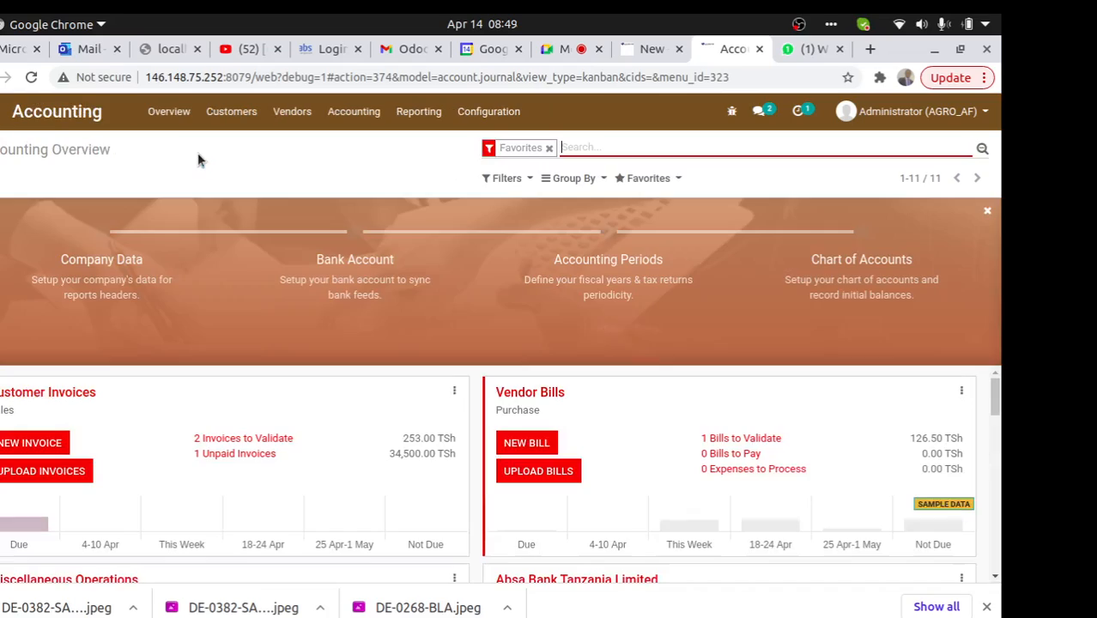
click(231, 111)
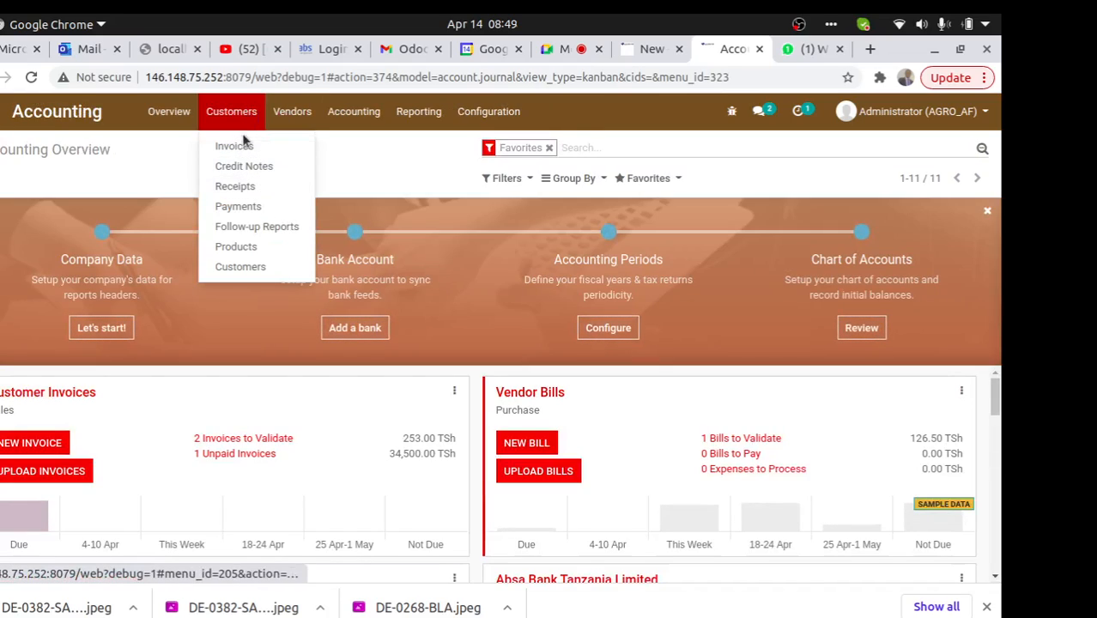
click(233, 146)
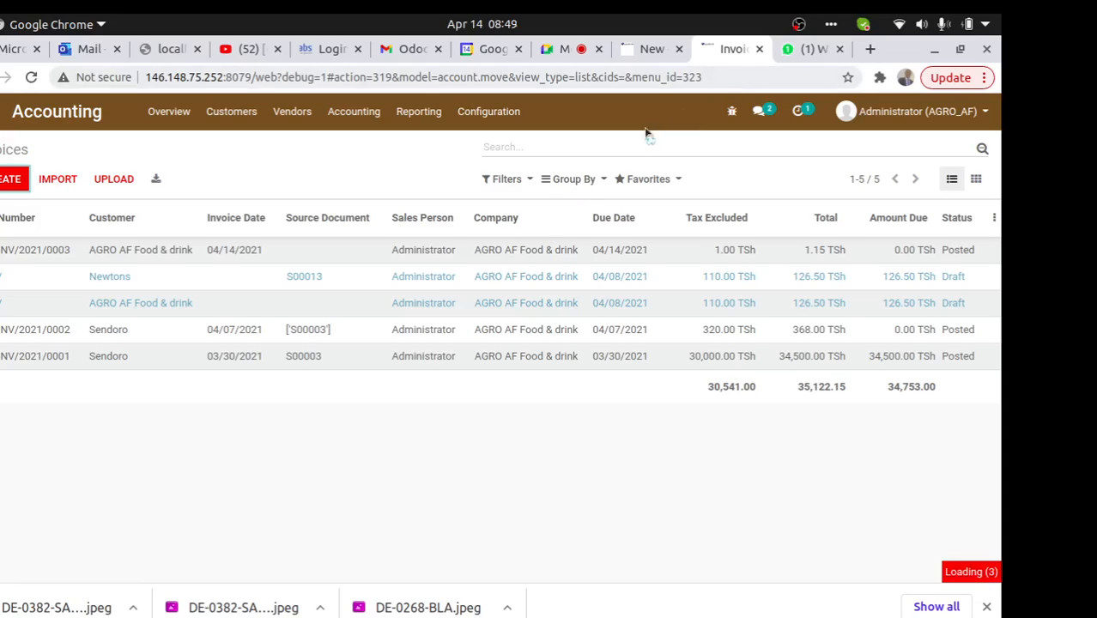
Start a new customer invoice for Newtons and add an invoice line for the 50 KG Package product
click(217, 337)
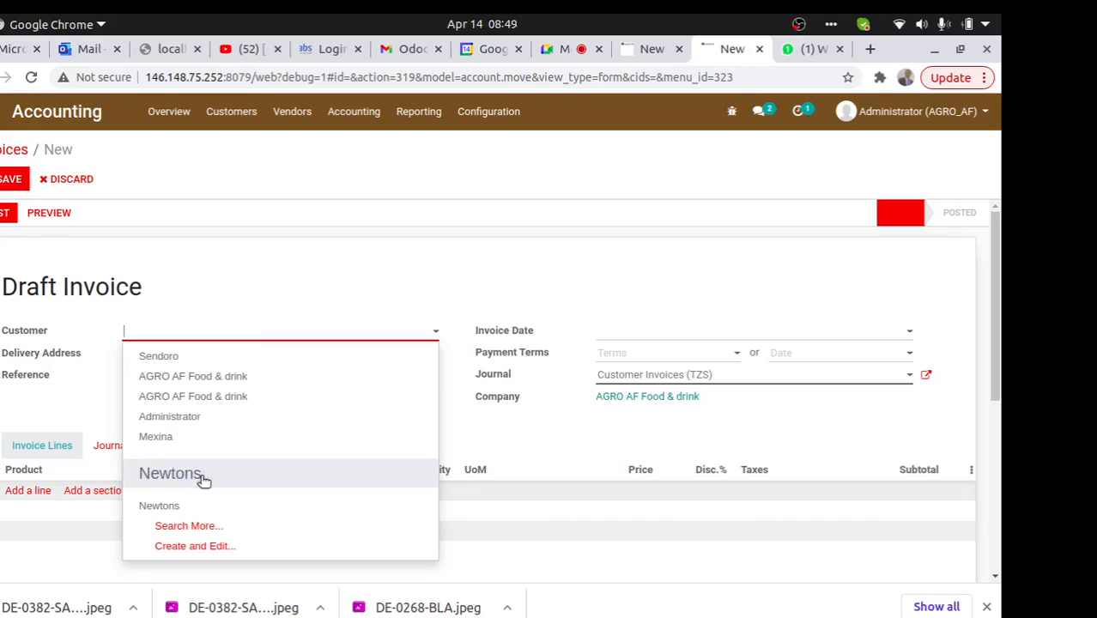
click(204, 477)
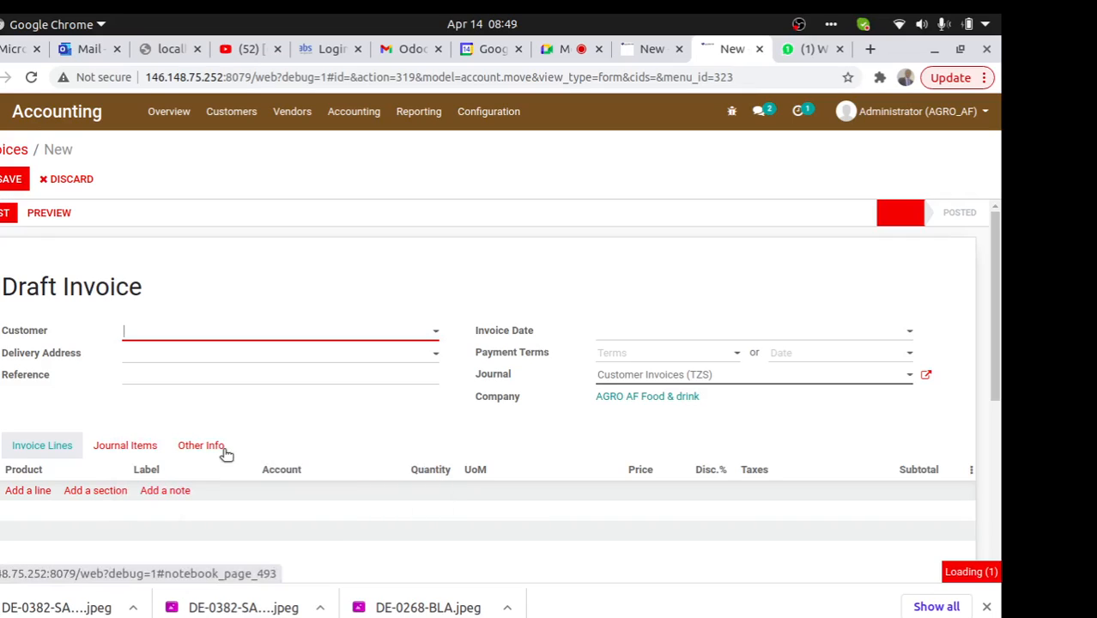
click(36, 491)
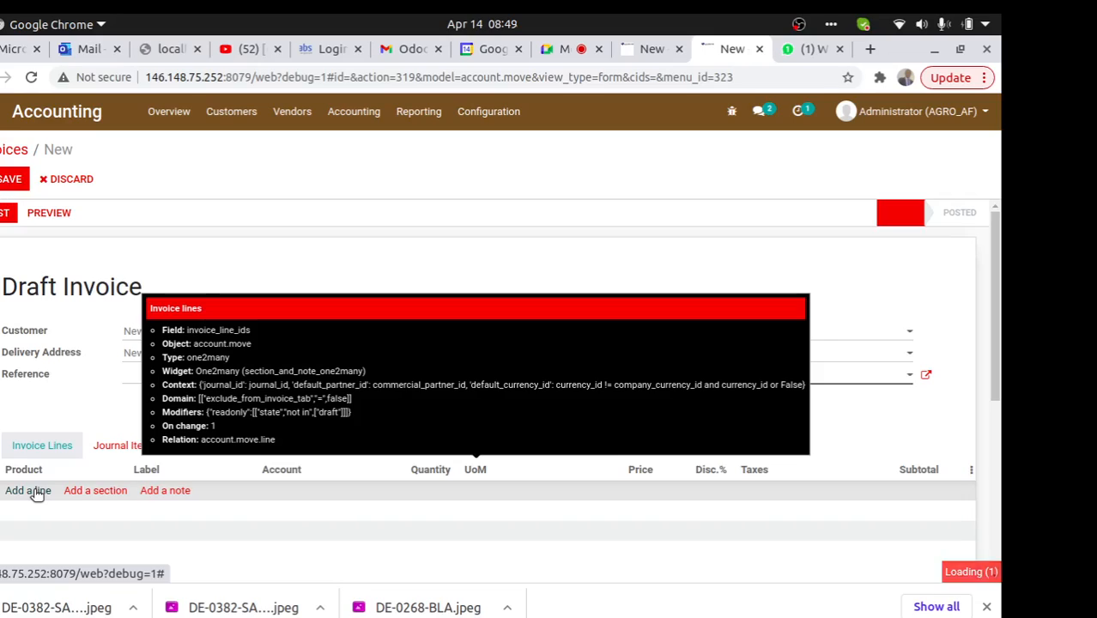
click(37, 494)
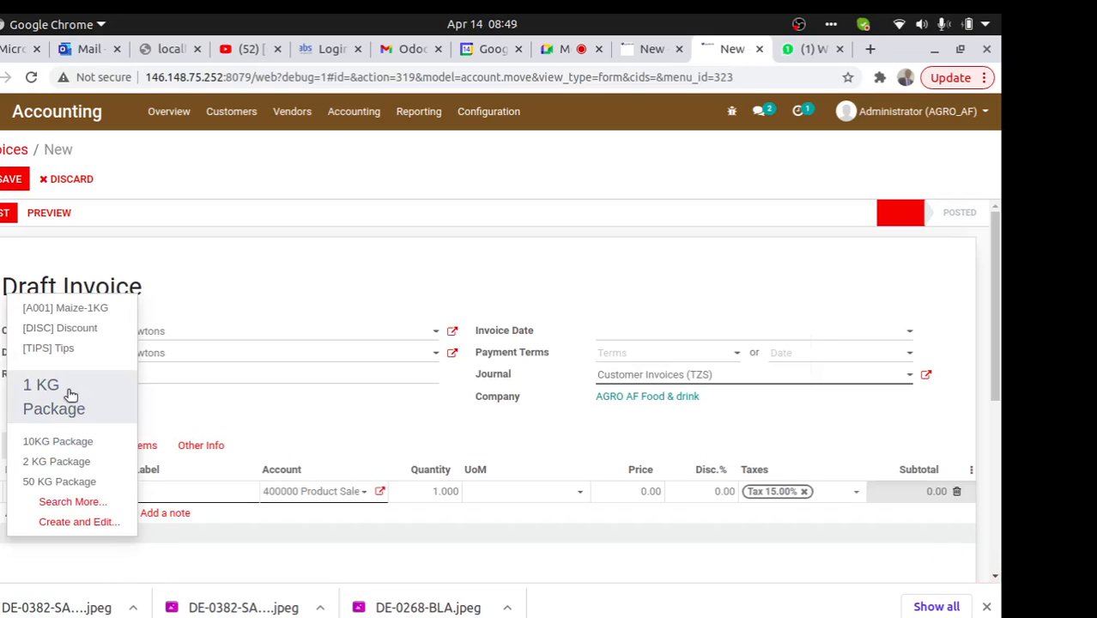
click(76, 474)
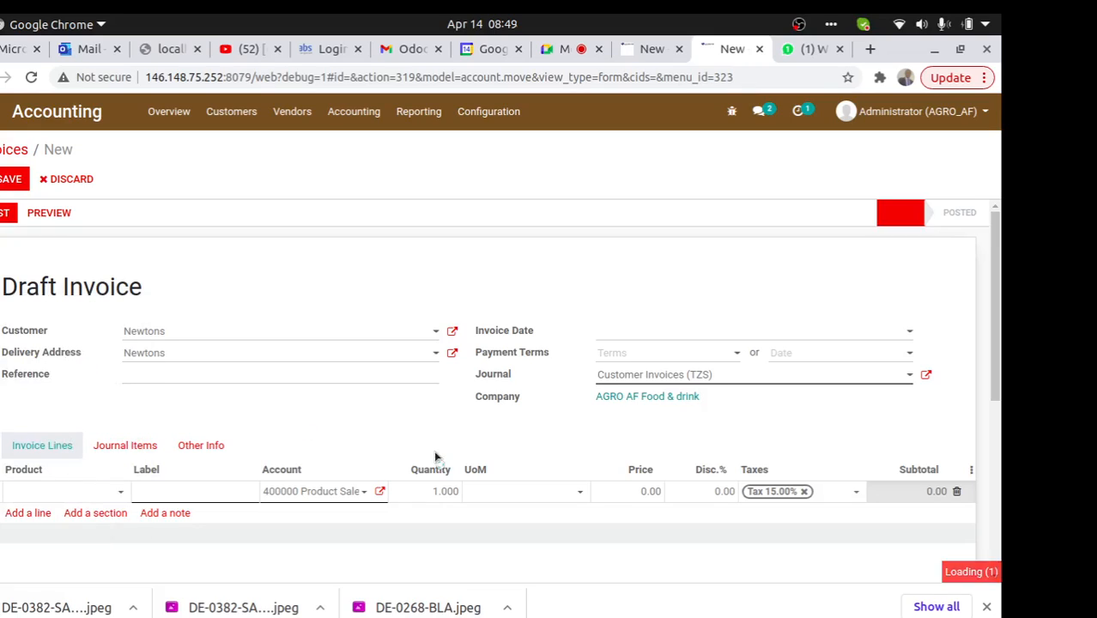
Set the invoice line's price to 1000, remove its 15% tax, and save and post the invoice
click(628, 494)
text(1000)
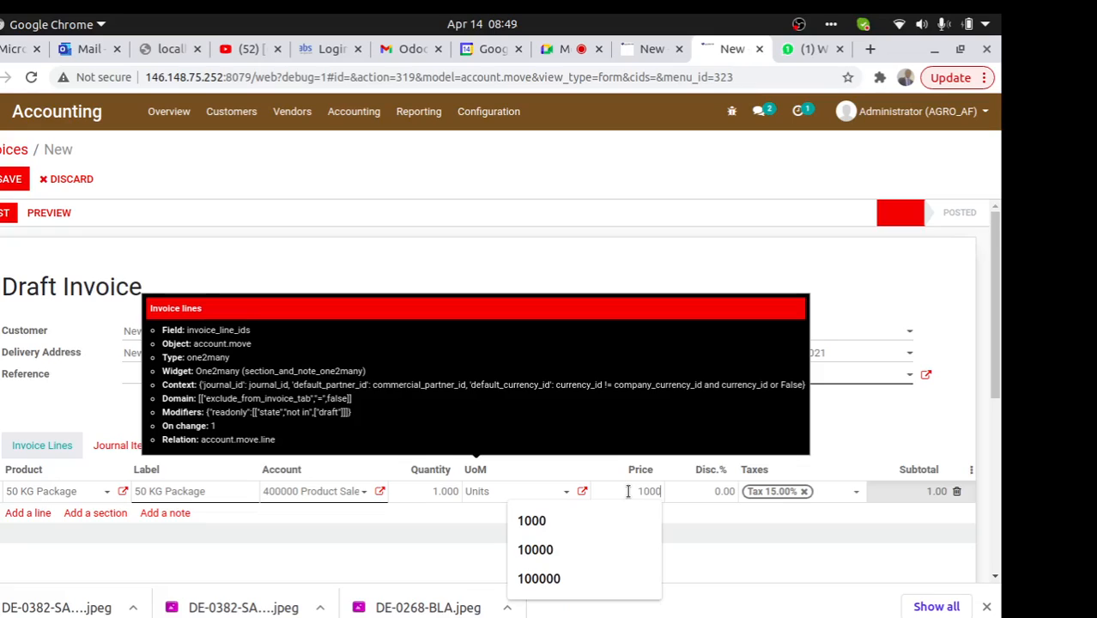
click(805, 492)
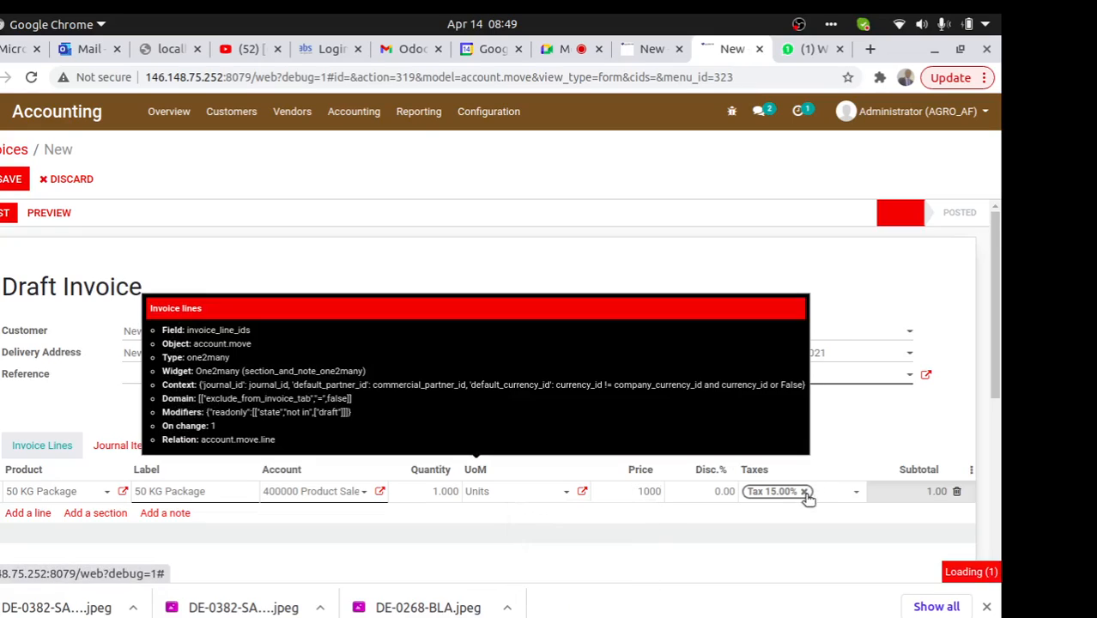
click(805, 492)
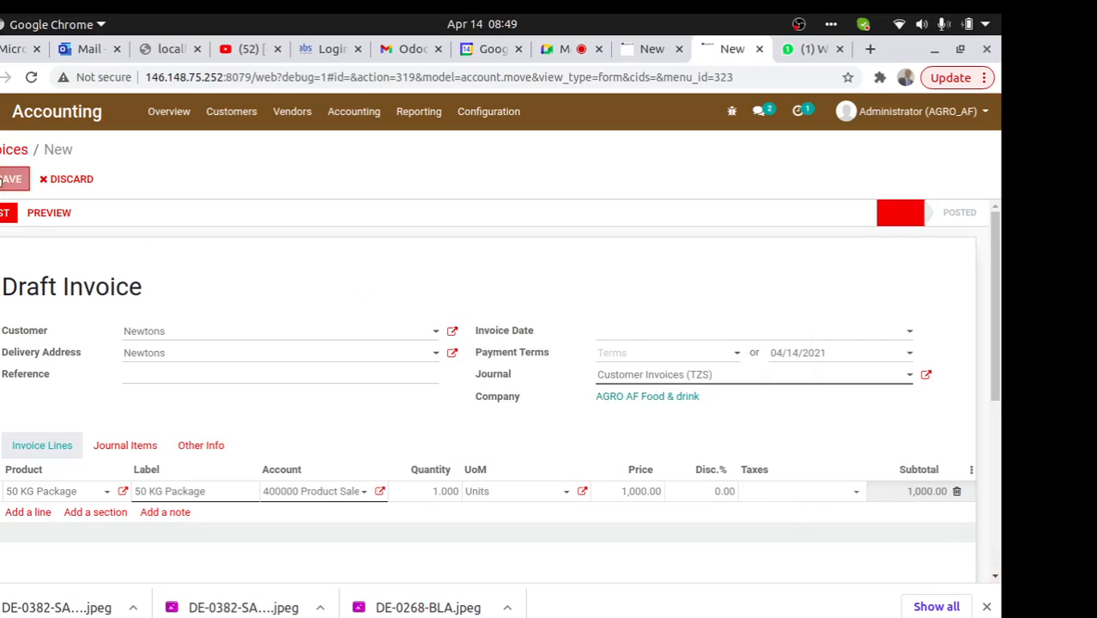
click(307, 182)
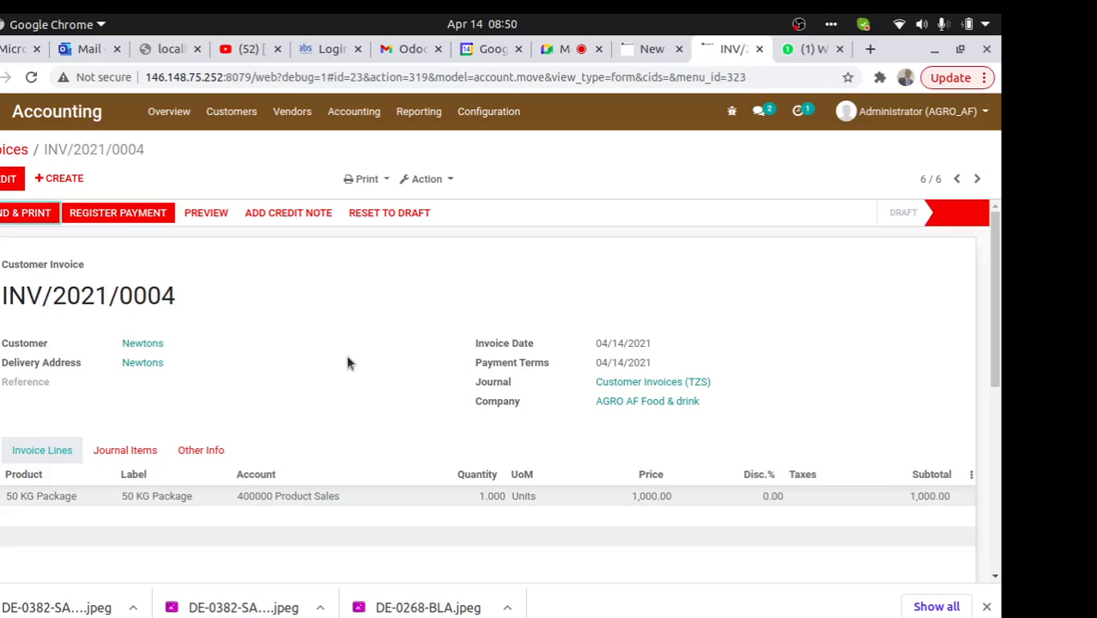
Return to the "April Bank Reco" statement and add a transaction line labelled "Newtons Pay" with partner Newtons
click(640, 51)
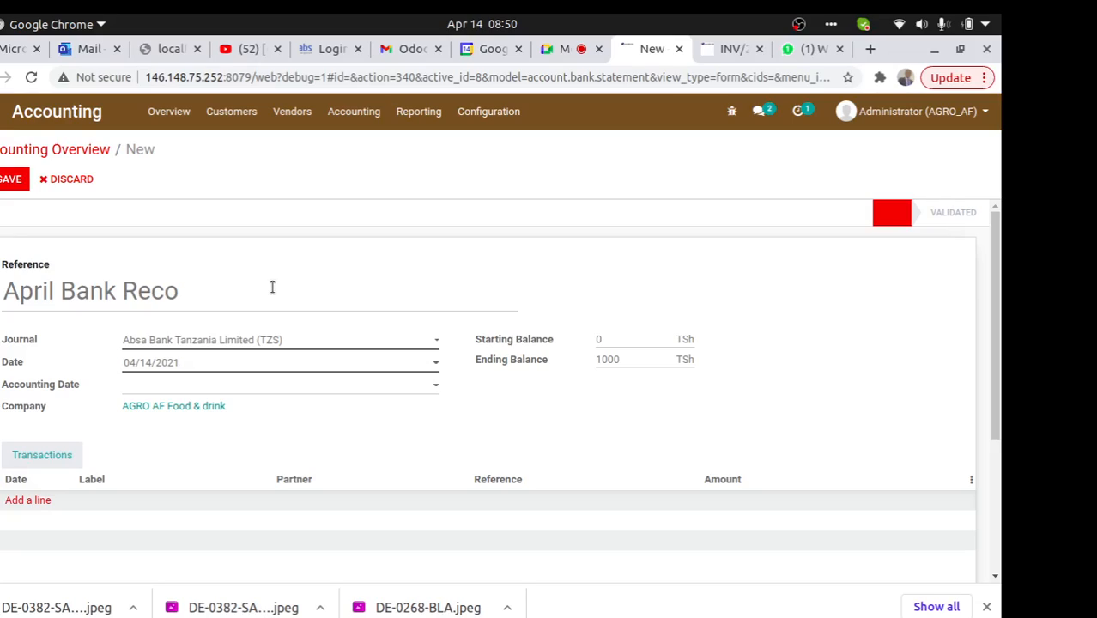
click(614, 339)
click(641, 361)
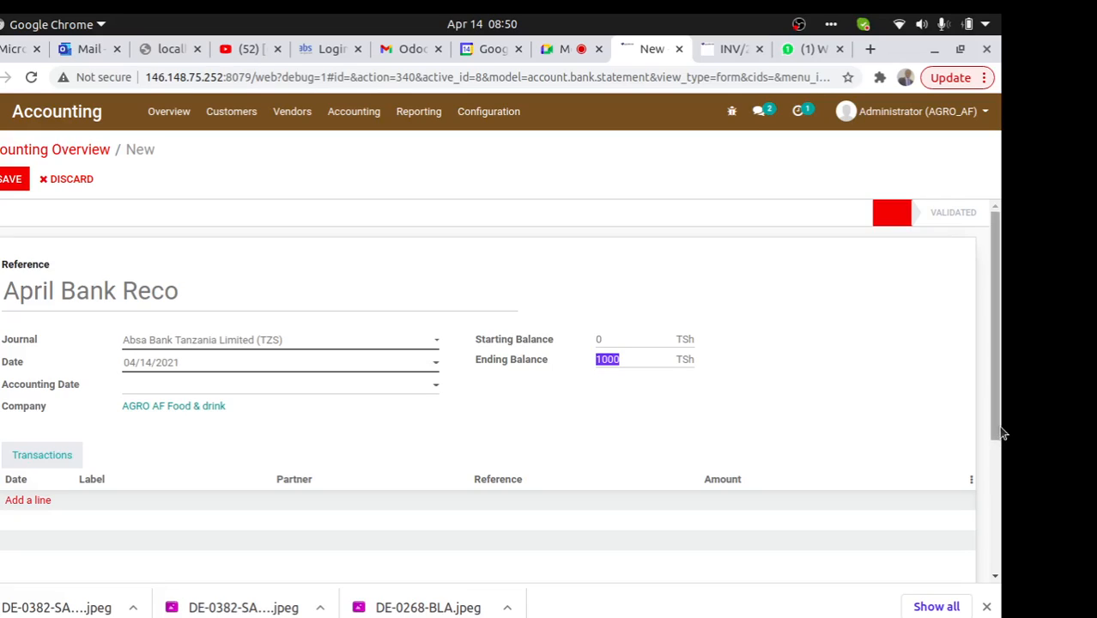
scroll(127, 402, down, 2)
click(25, 434)
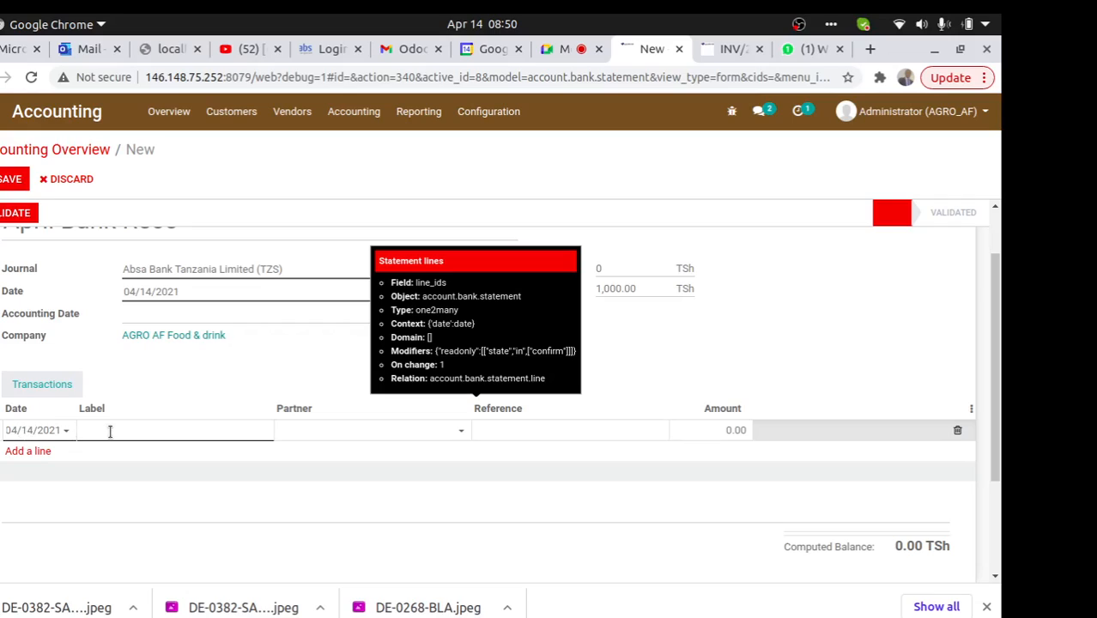
click(110, 430)
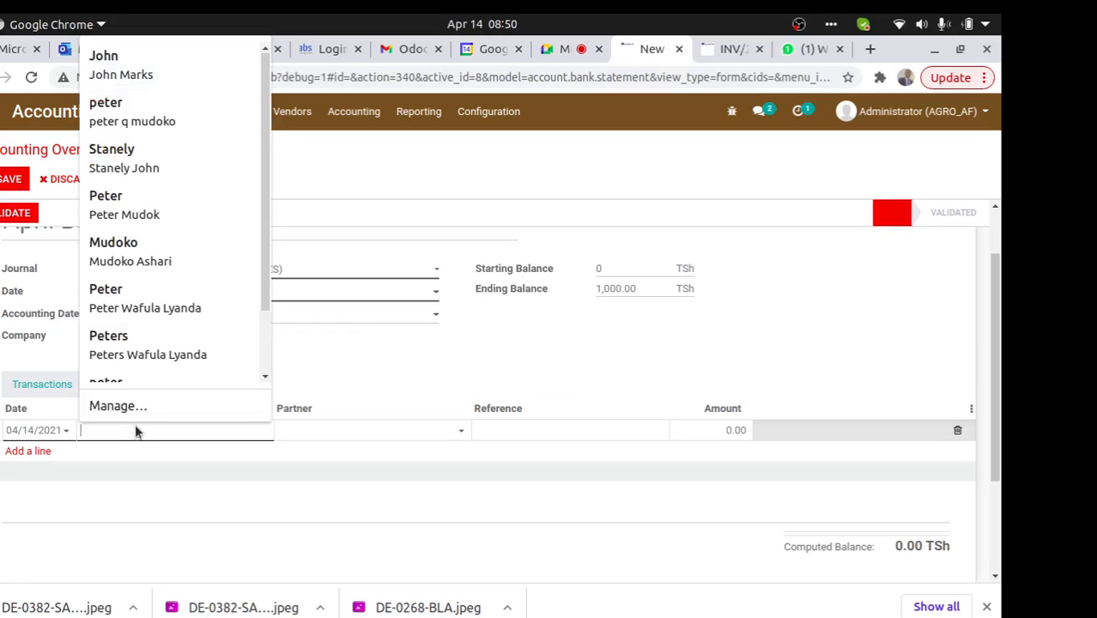
text(Newtons)
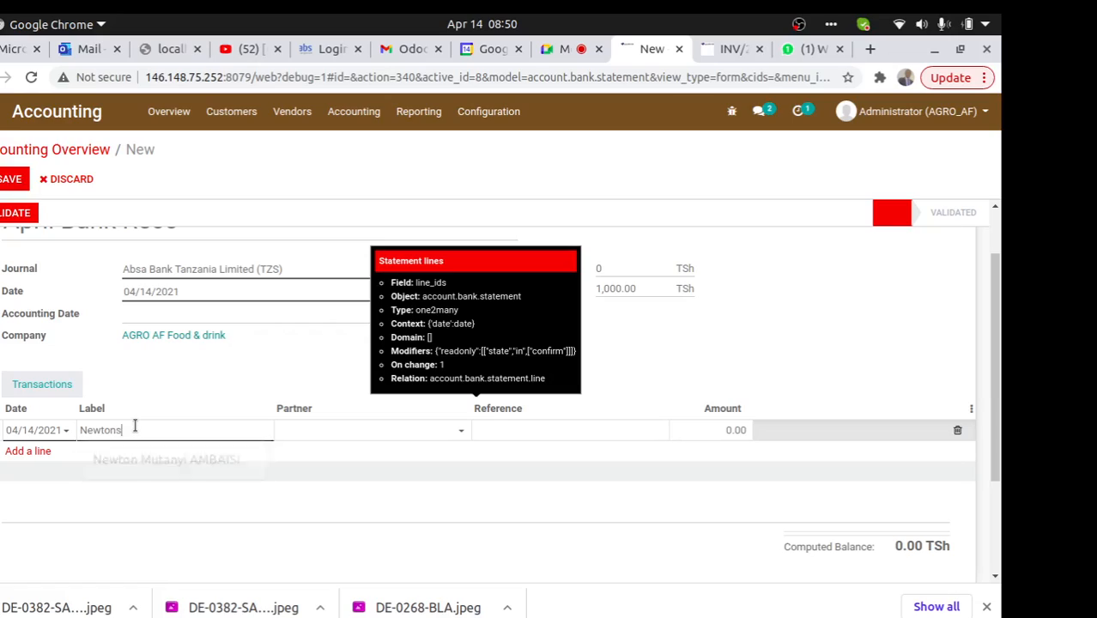
text( Pay)
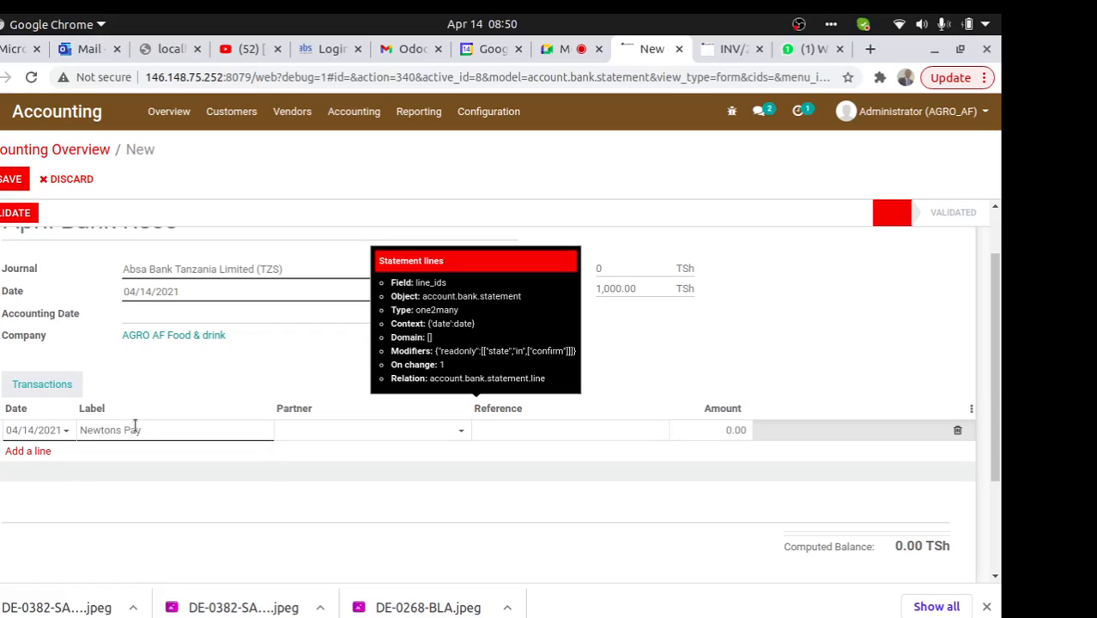
click(311, 440)
text(new)
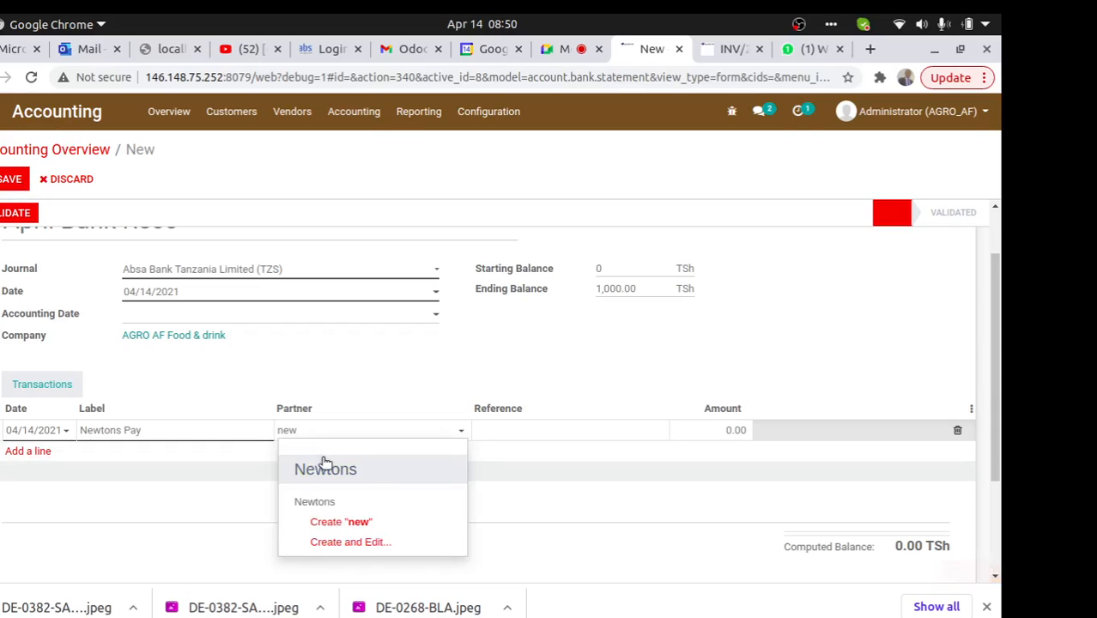
click(332, 472)
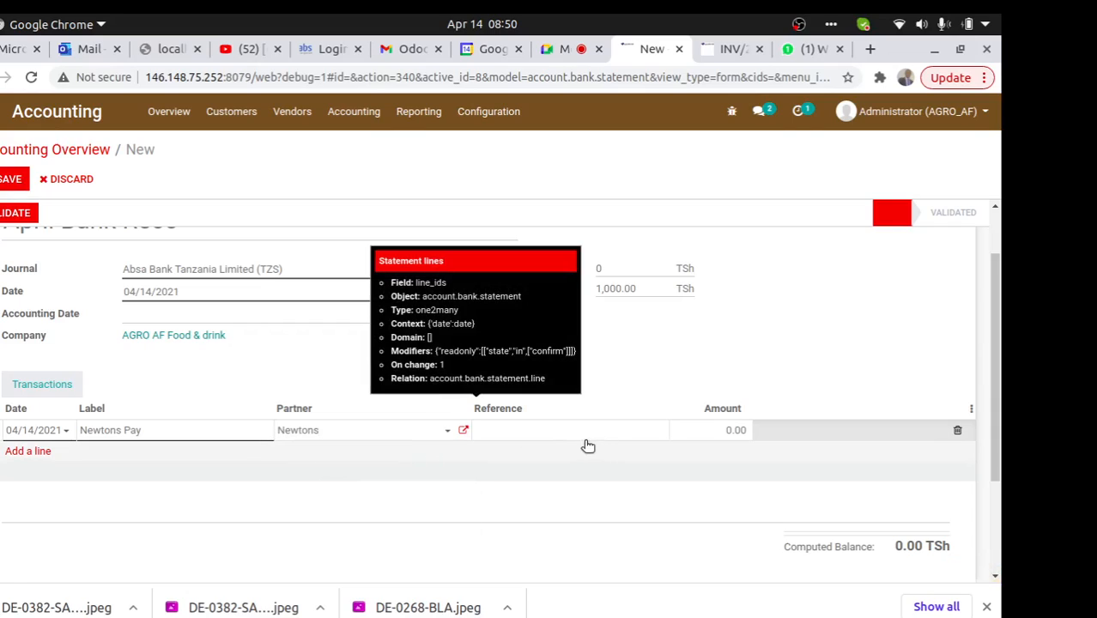
Give the transaction line reference ABC/00002 and an amount of 1000, and save the statement
click(553, 433)
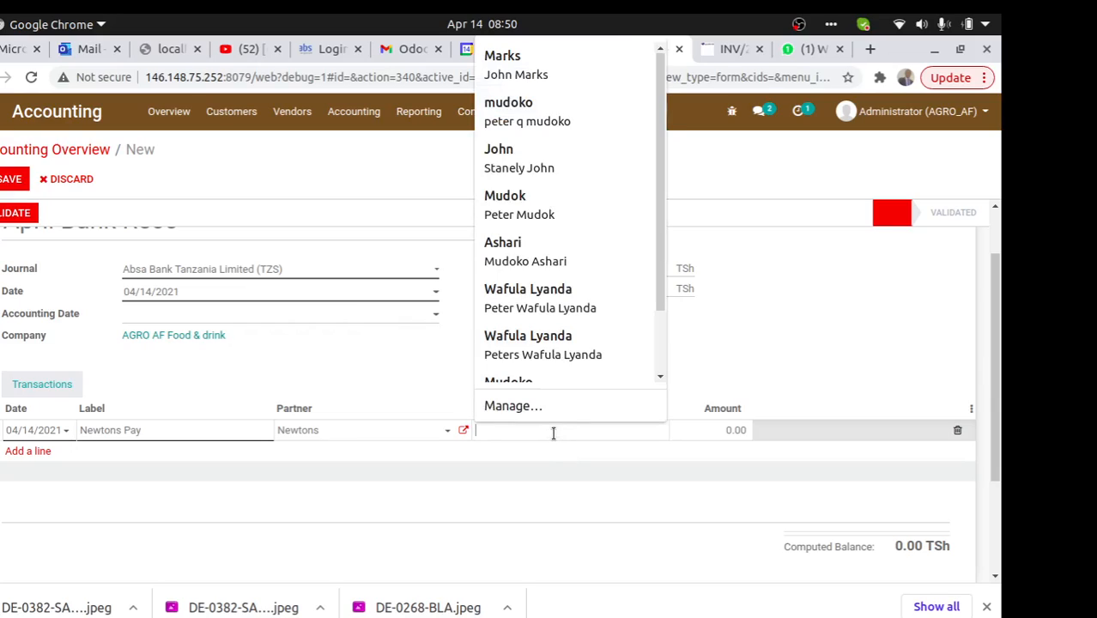
text(ABC)
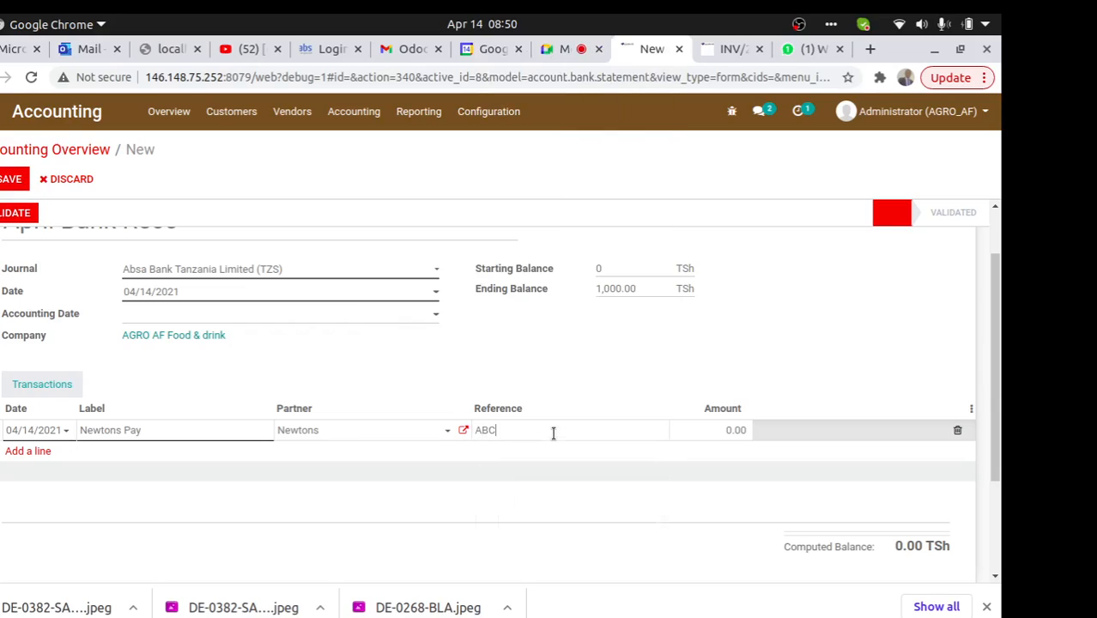
text(/00002)
click(707, 429)
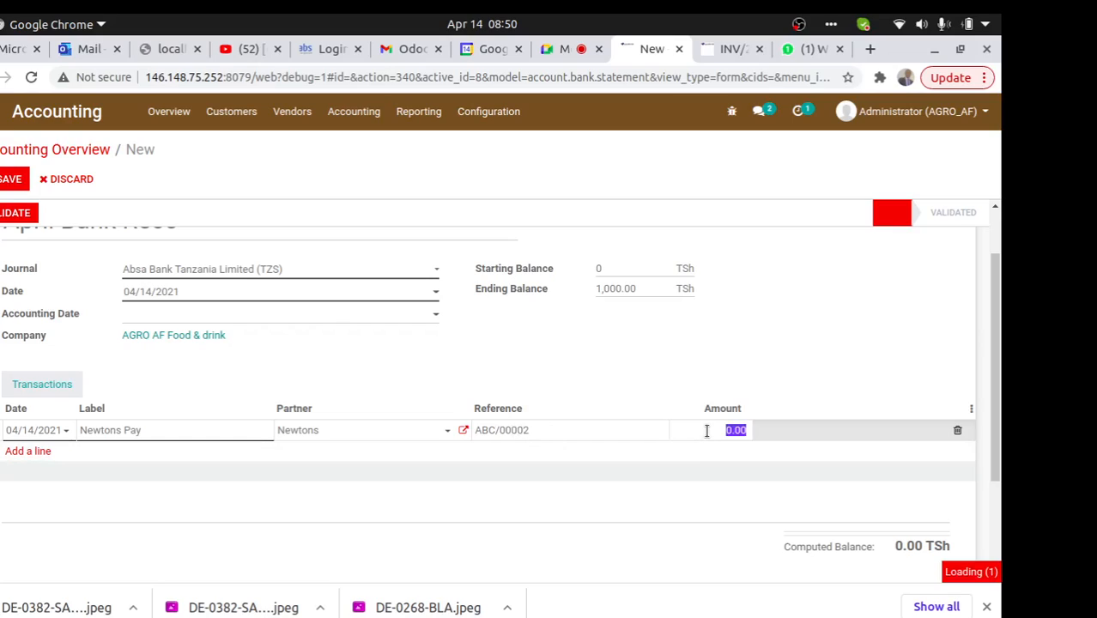
text(10000)
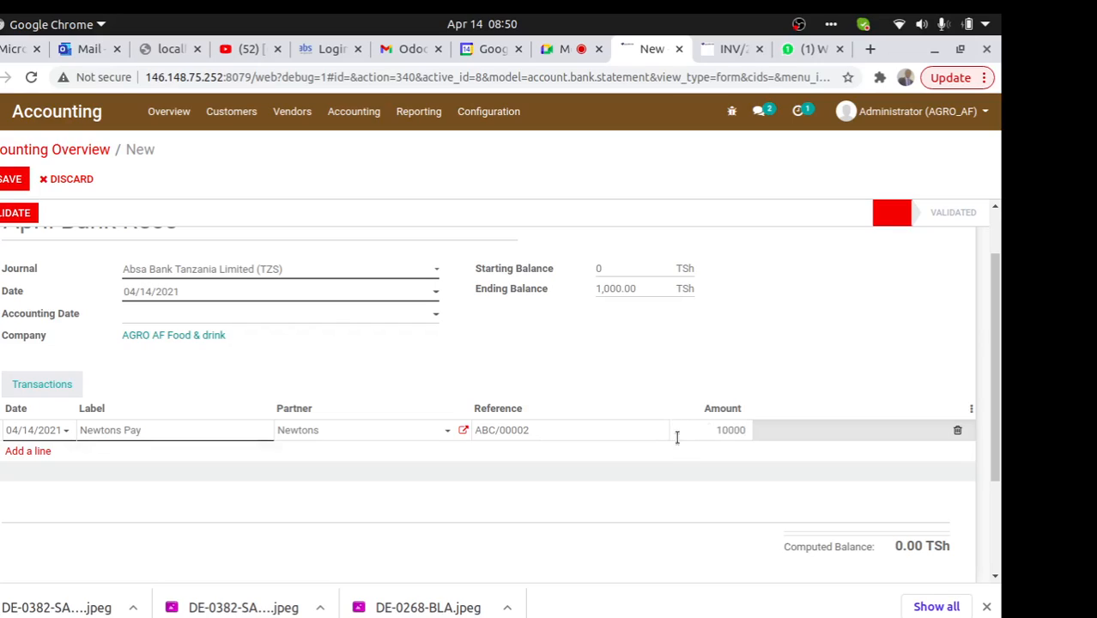
key(BackSpace)
click(9, 182)
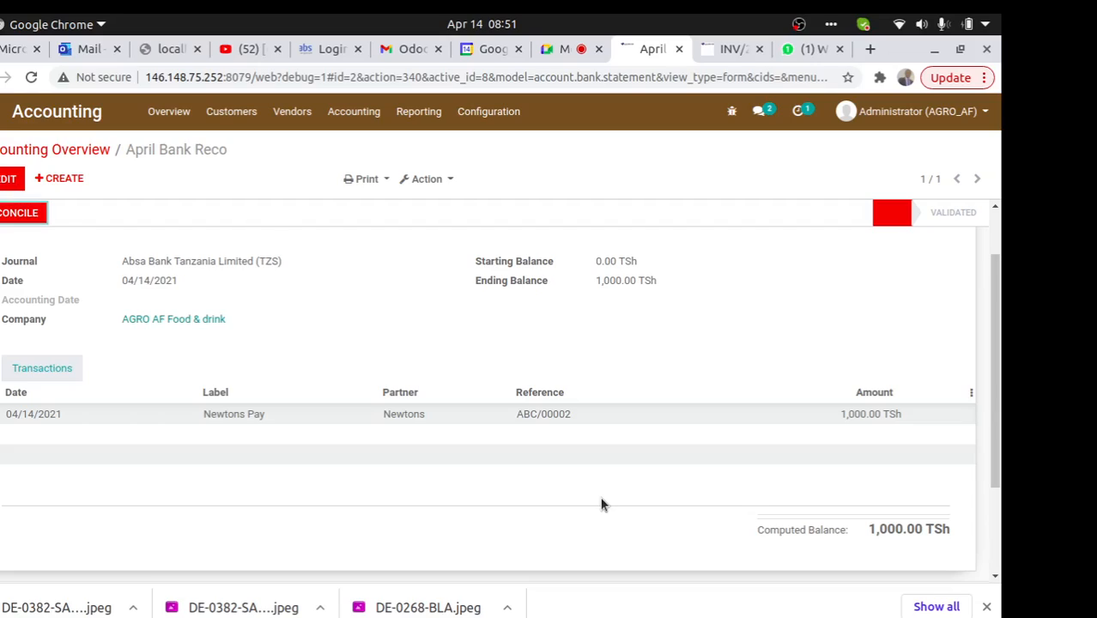
click(12, 178)
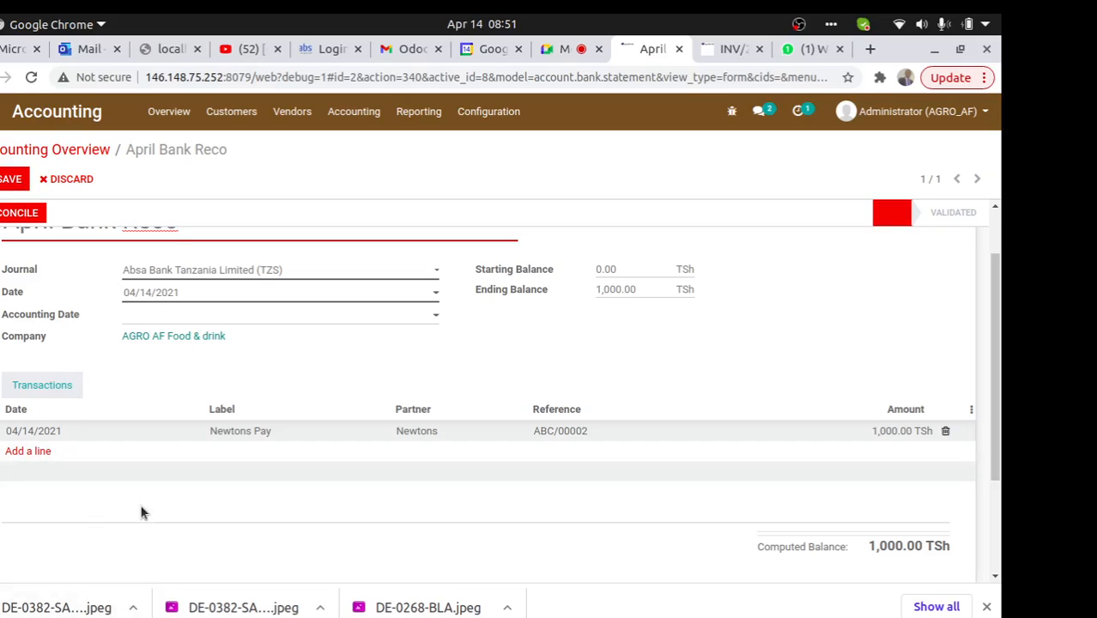
scroll(999, 304, up, 1)
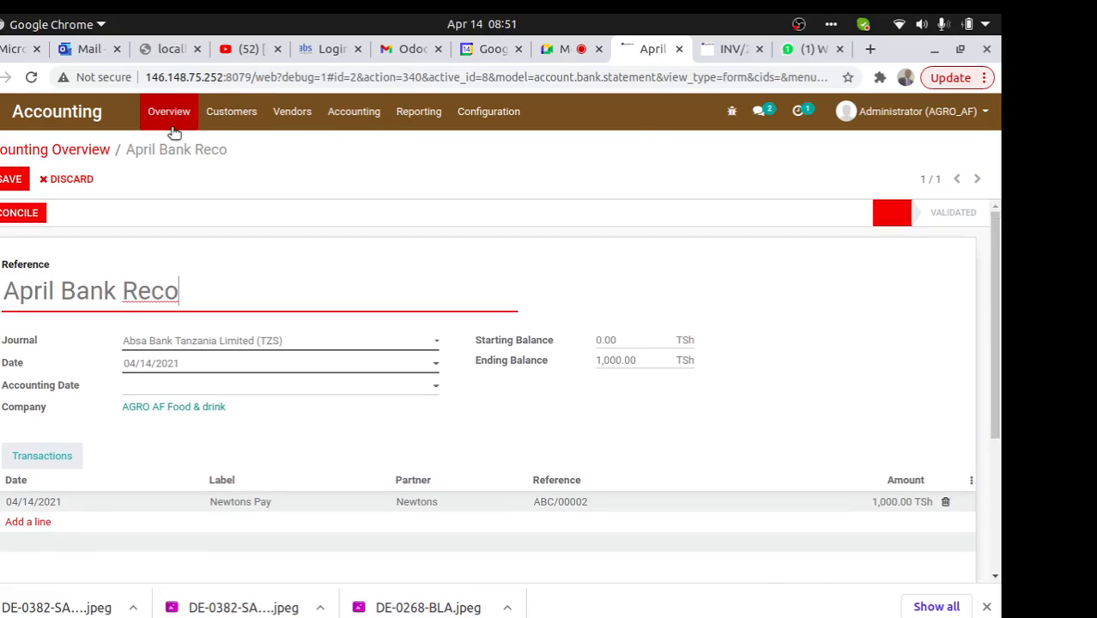
click(12, 180)
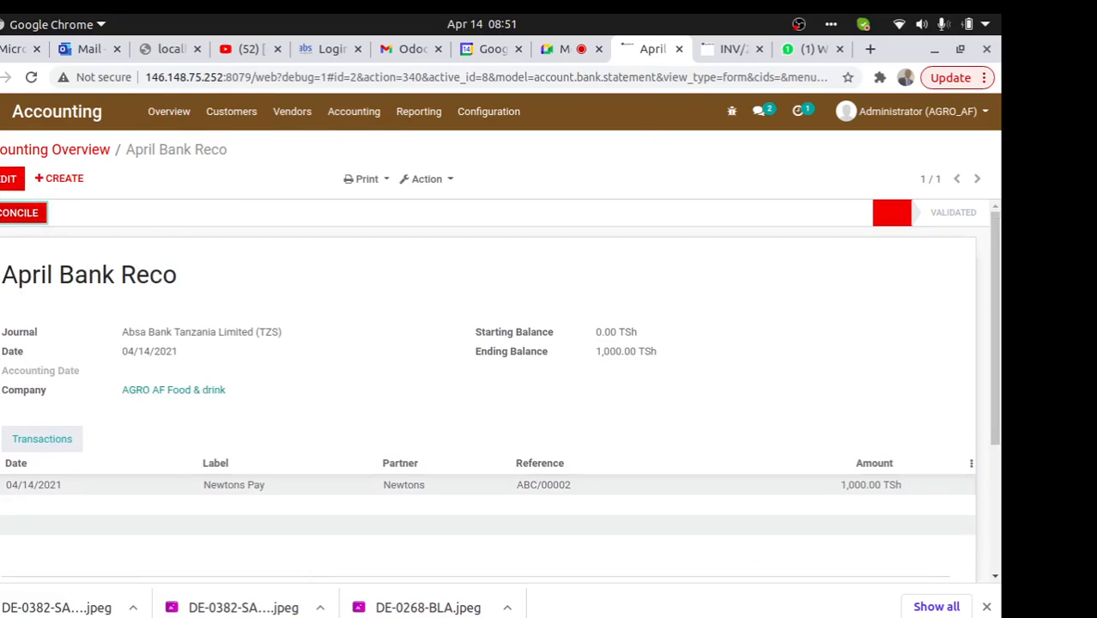
Open the statement's reconciliation view, try choosing the partner Newtons for the payment, and go back to the statement
click(19, 213)
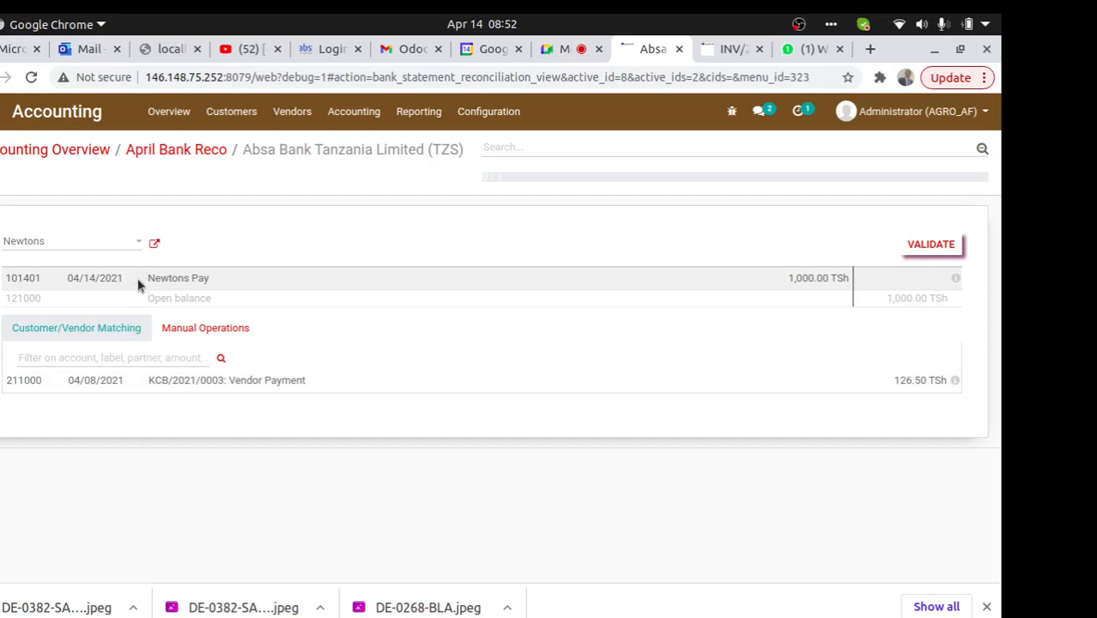
click(91, 244)
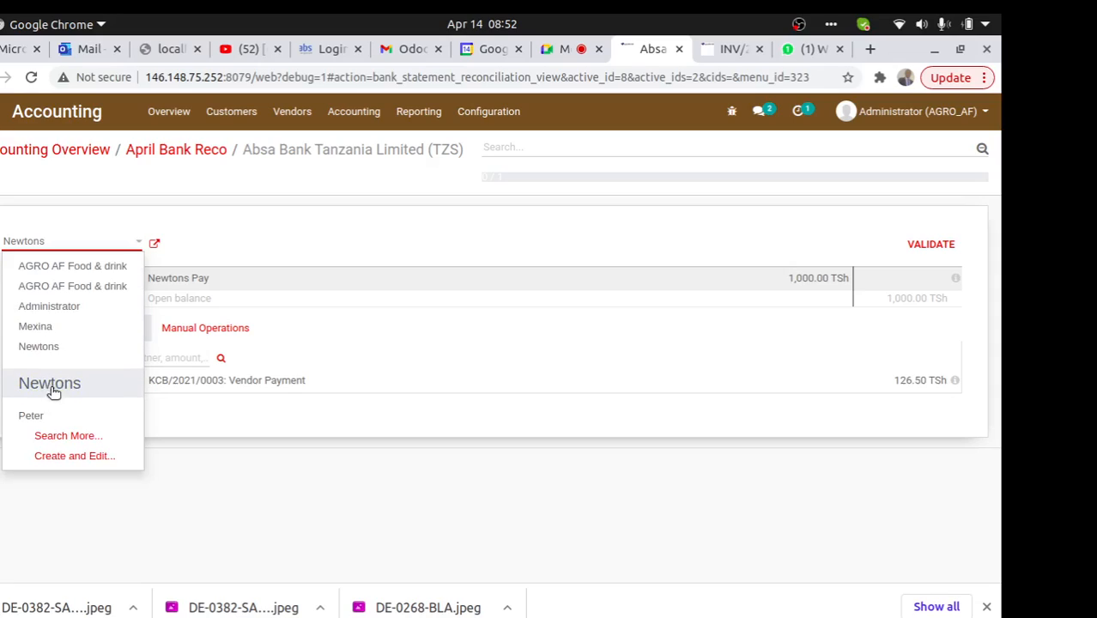
click(45, 359)
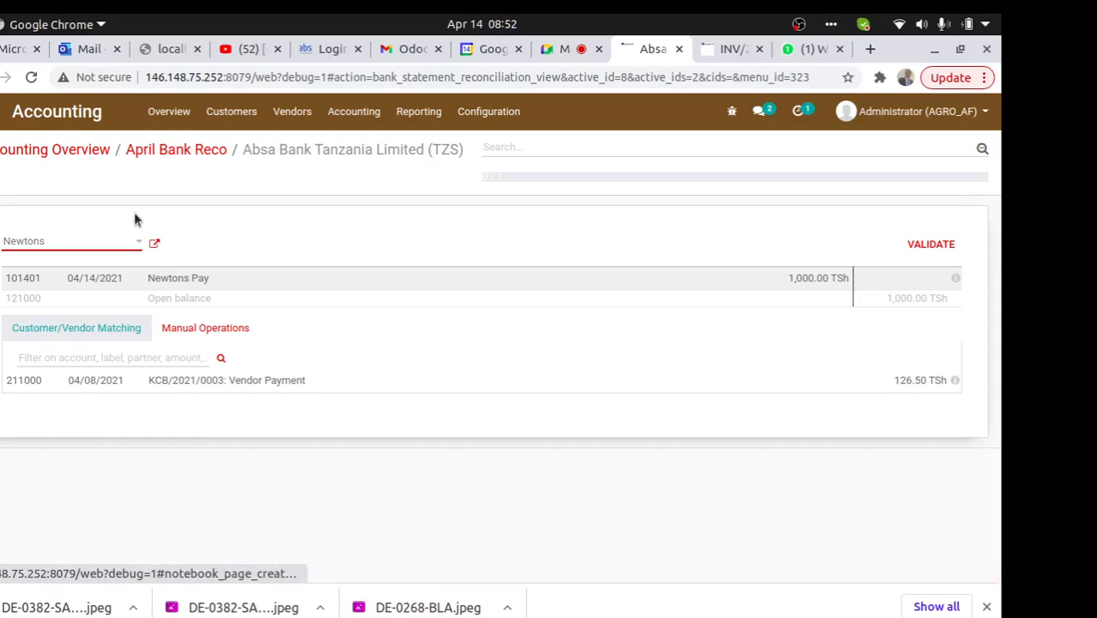
click(205, 155)
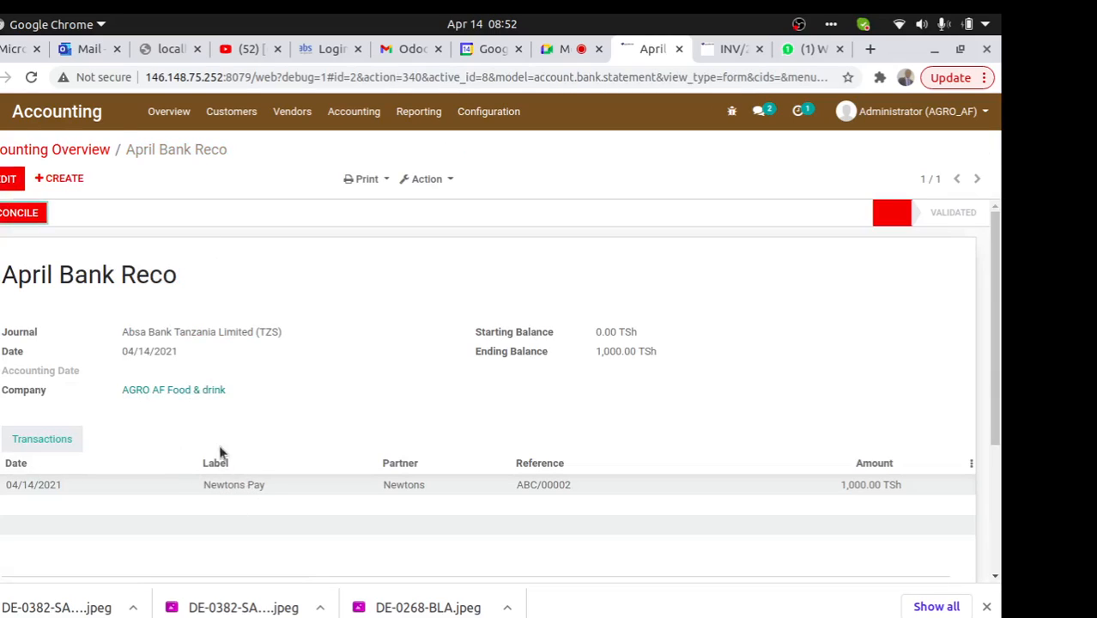
Examine the details of the "Newtons Pay" statement line and close them
drag(230, 489, 379, 505)
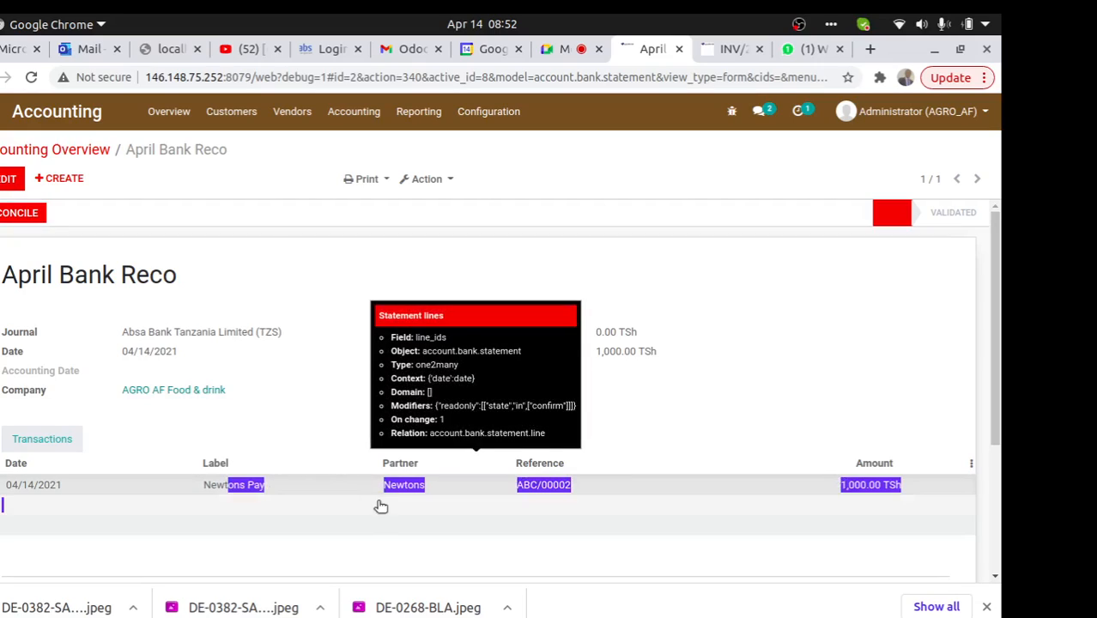
click(405, 489)
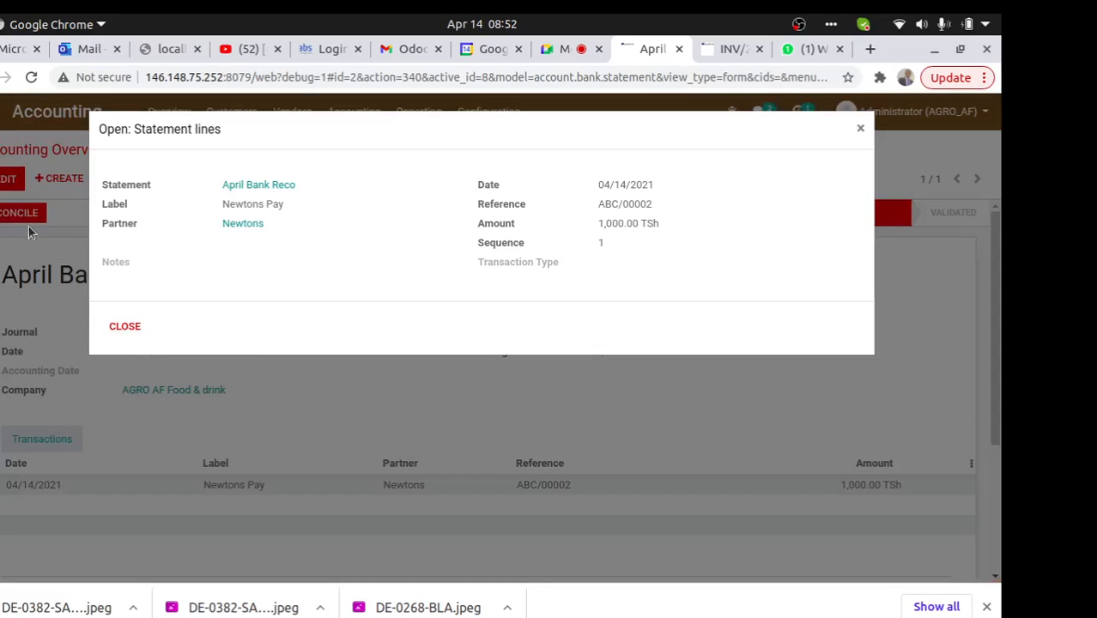
click(124, 326)
Set the "Newtons Pay" line's partner to the second Newtons contact in the list and save the statement
click(9, 178)
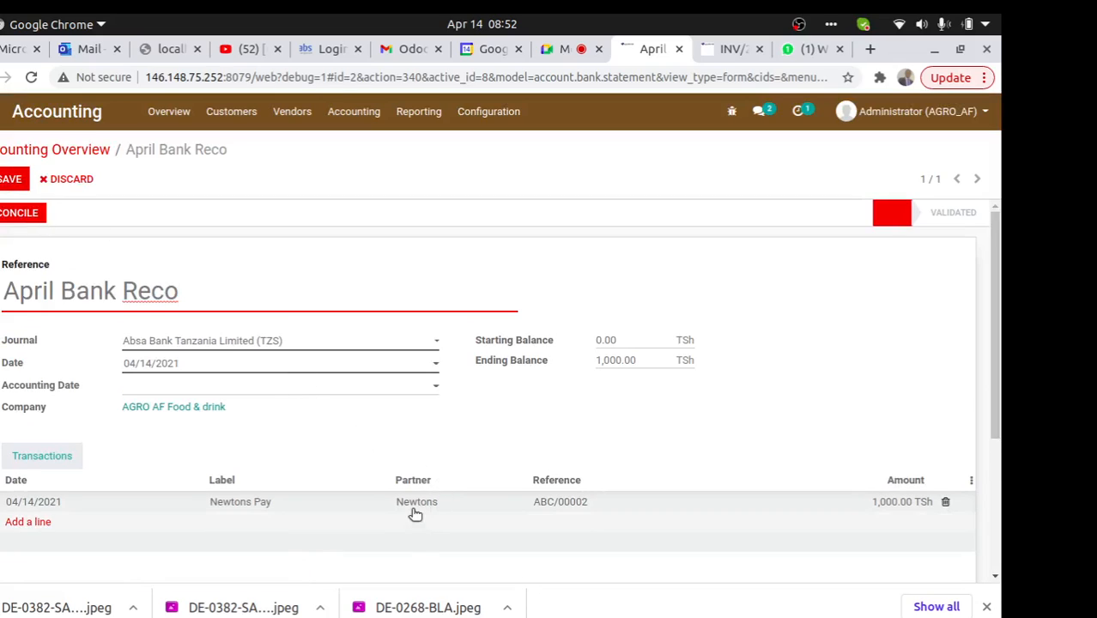
click(416, 503)
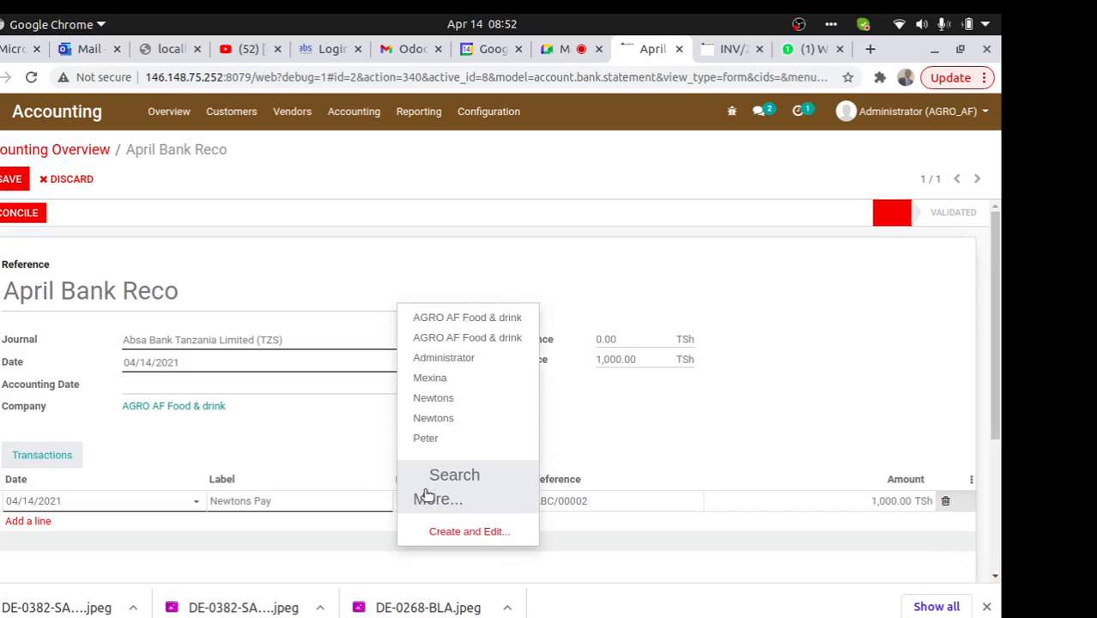
click(442, 416)
click(12, 178)
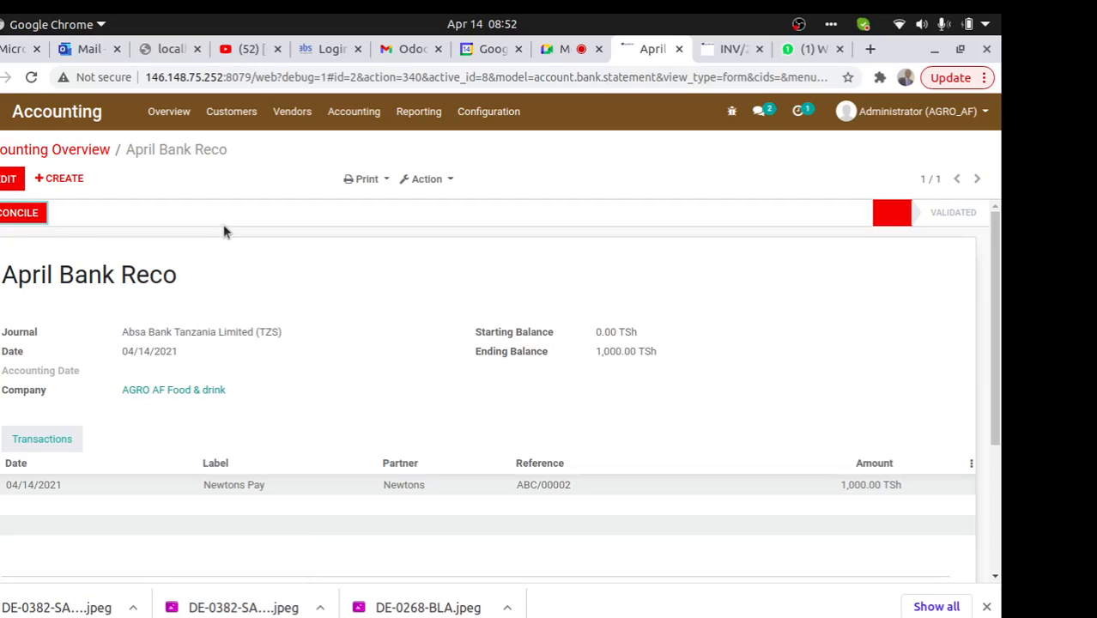
Open the statement's reconciliation view, validate the "Newtons Pay" transaction against the open balance, and close the statement
click(23, 215)
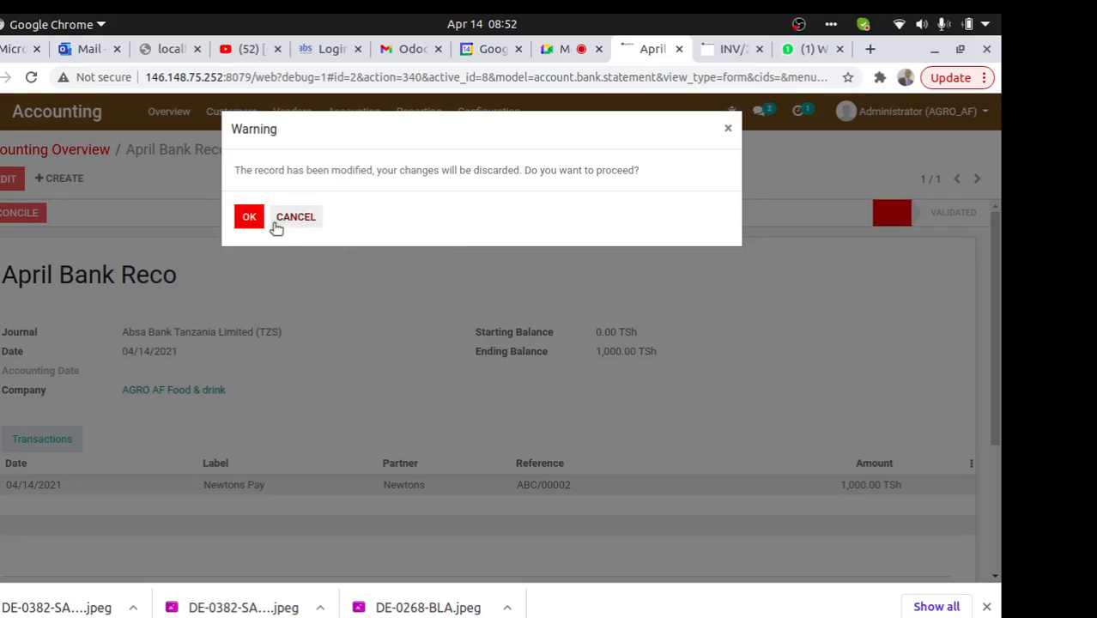
click(294, 220)
click(15, 213)
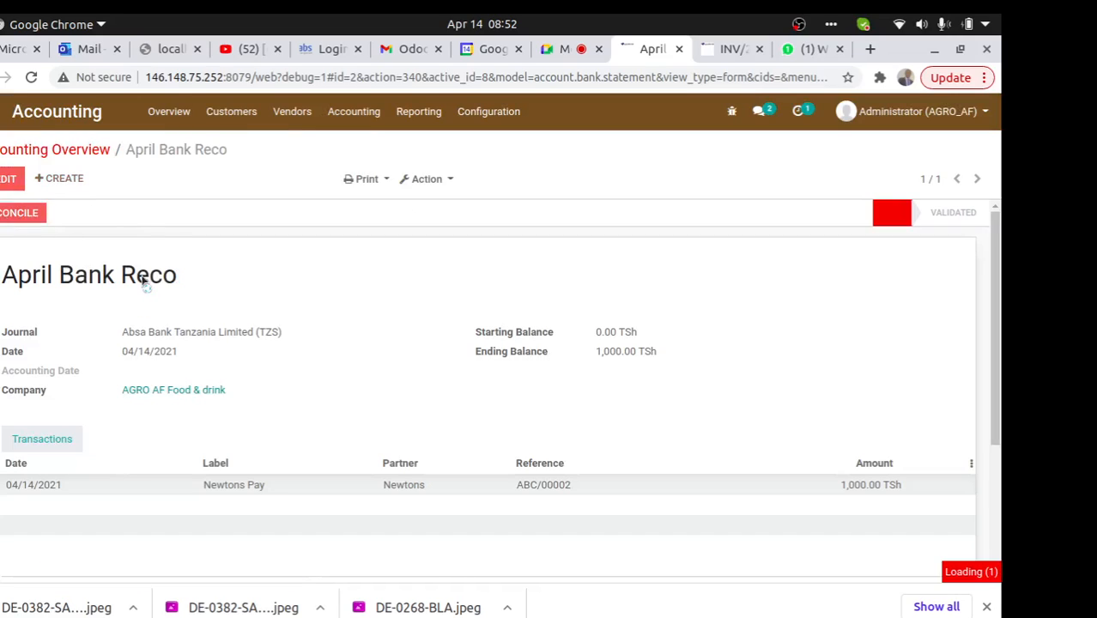
click(245, 220)
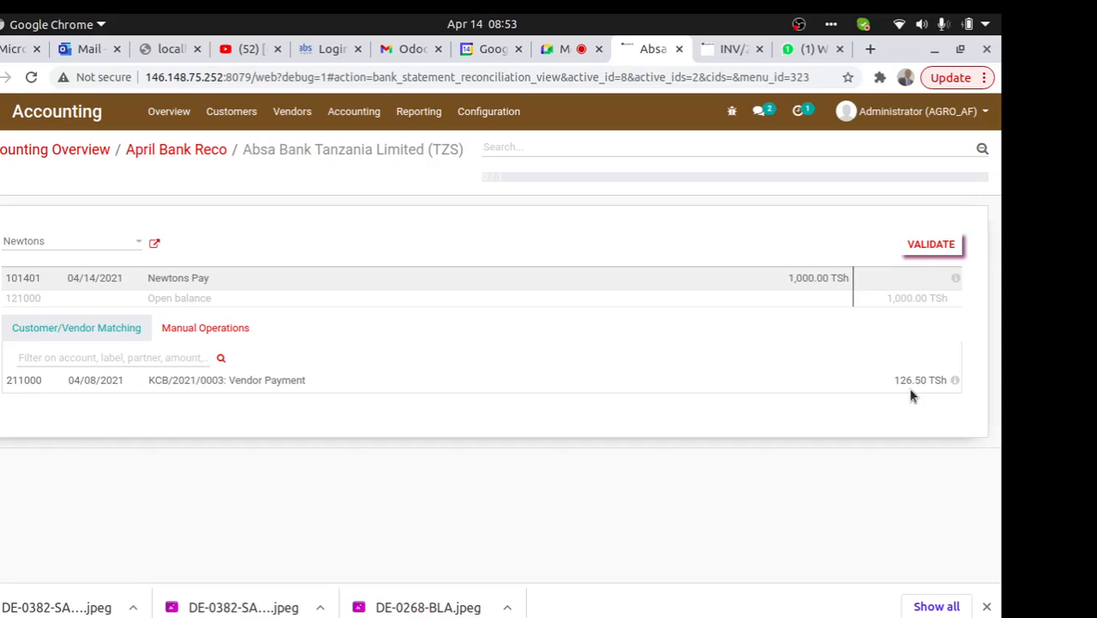
click(933, 248)
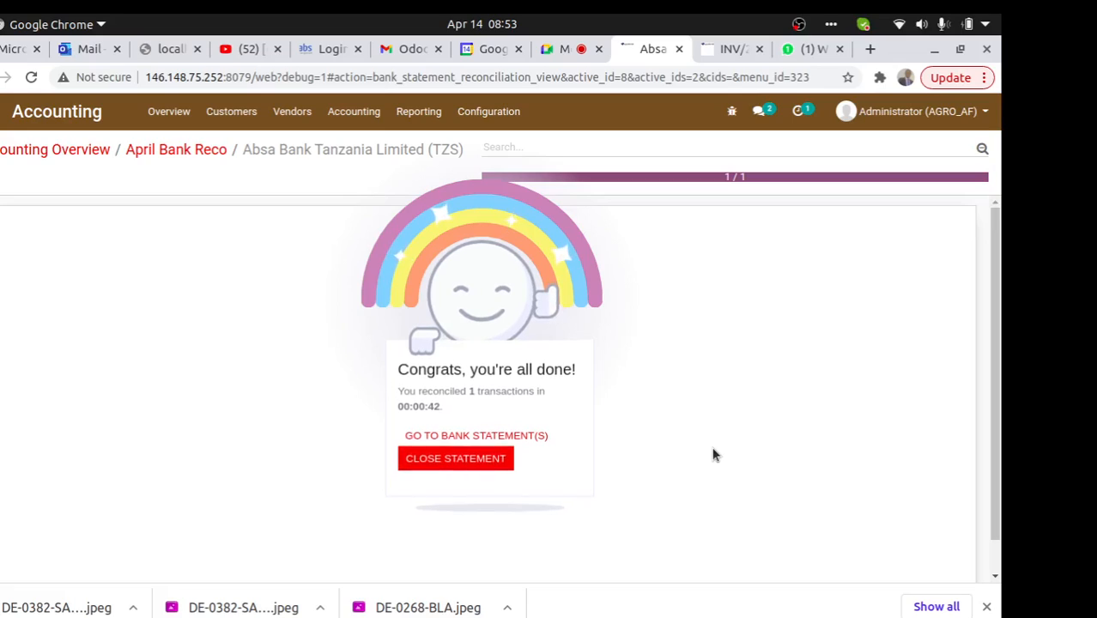
click(500, 462)
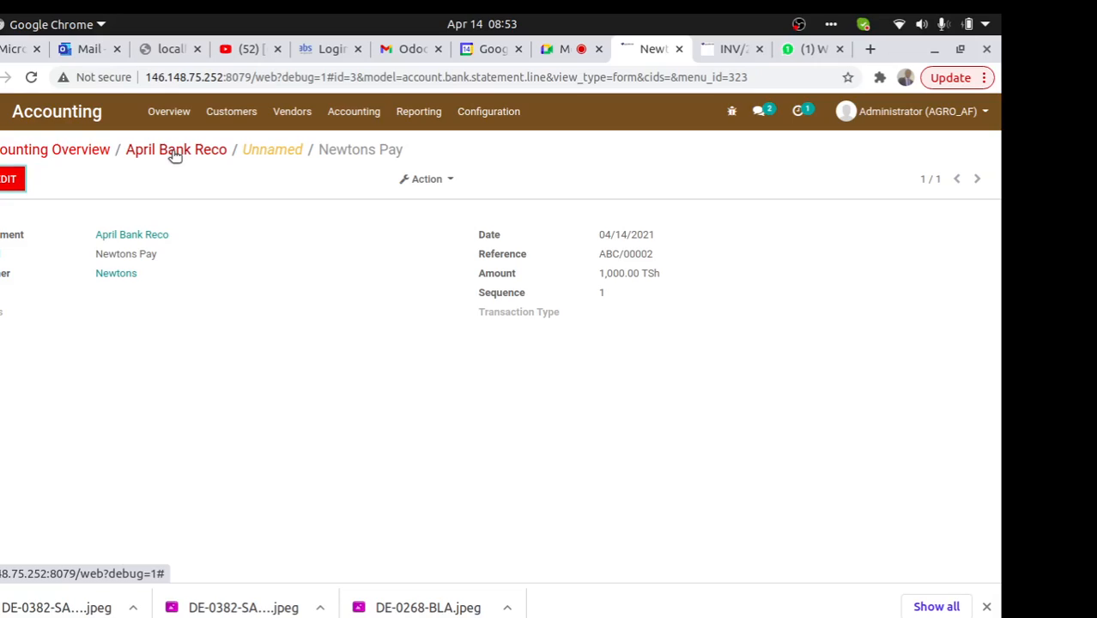
Examine the journal entry of the "April Bank Reco" statement with its debit and credit items, and return to the statement
click(175, 151)
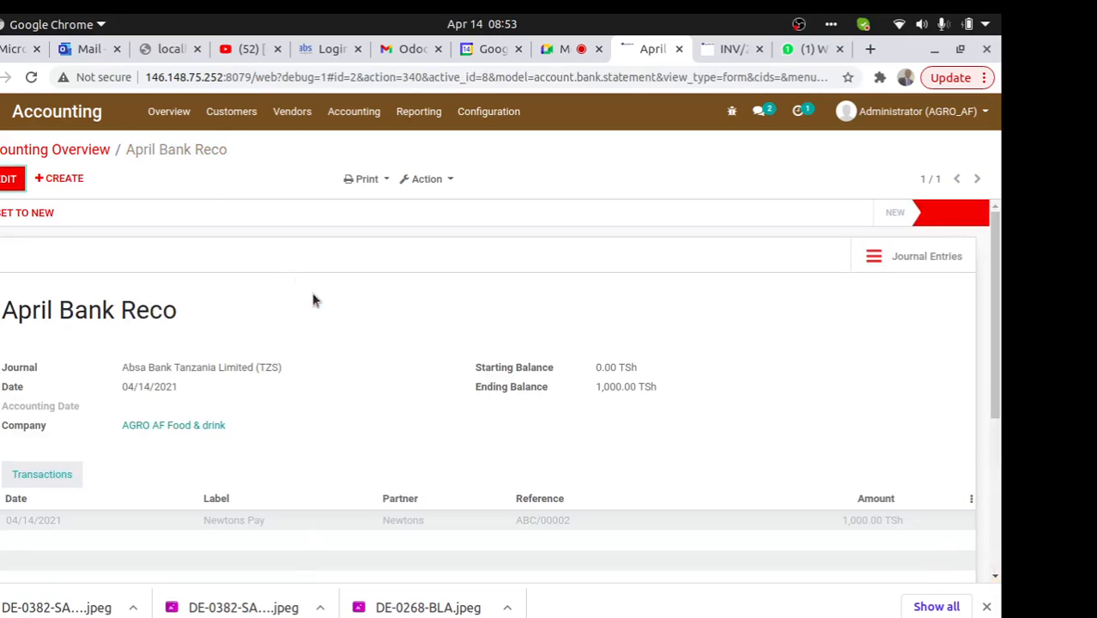
mouse_move(994, 373)
mouse_down()
mouse_move(975, 446)
mouse_move(991, 363)
mouse_up()
click(926, 257)
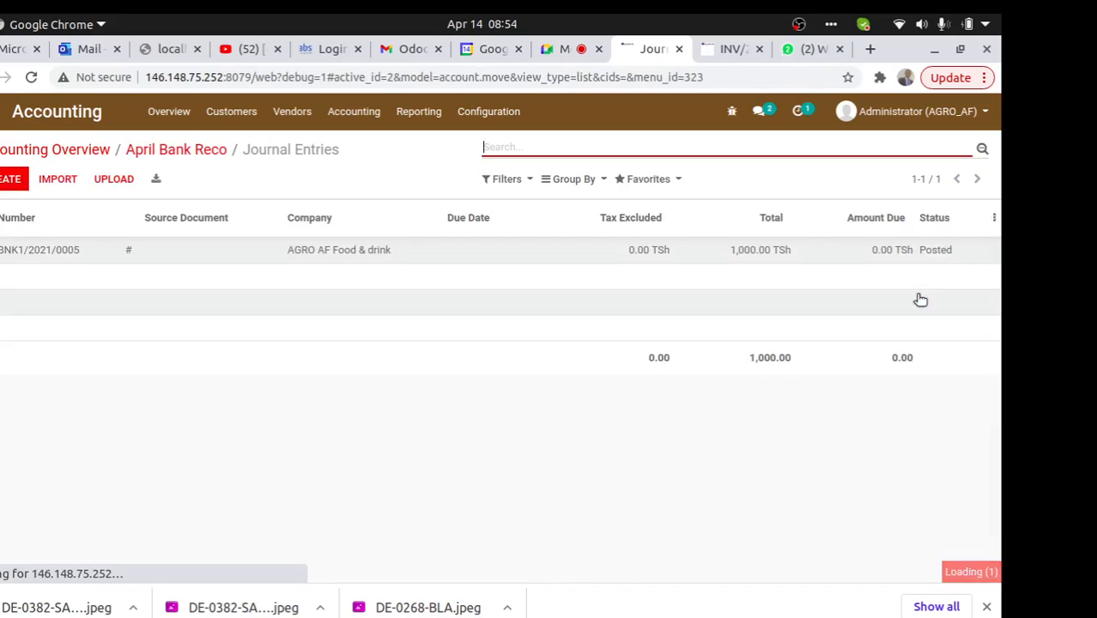
click(879, 257)
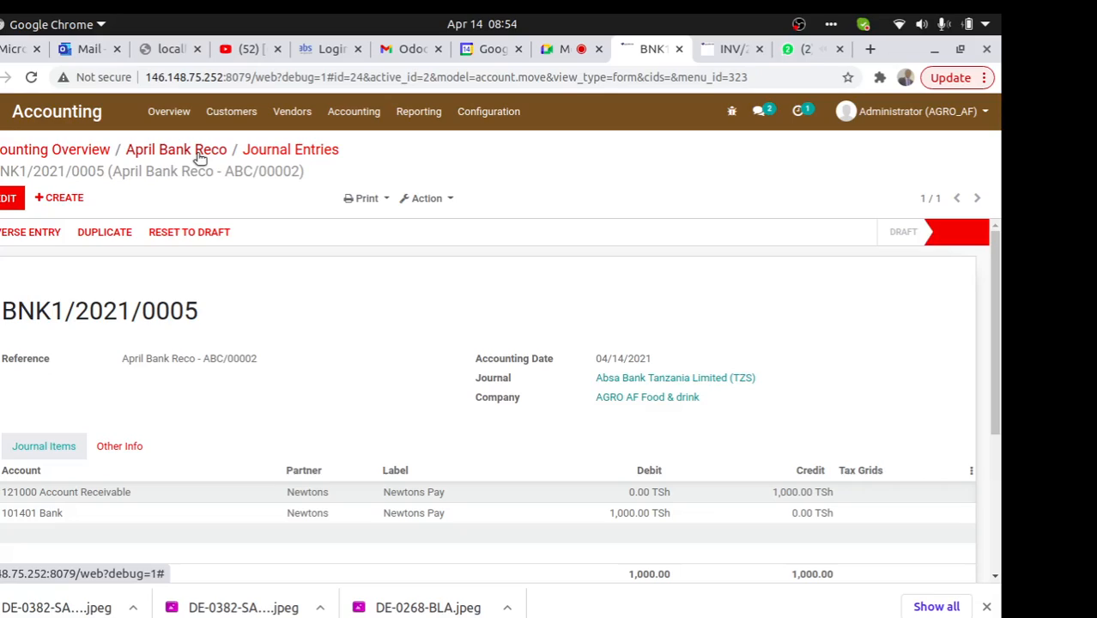
click(200, 152)
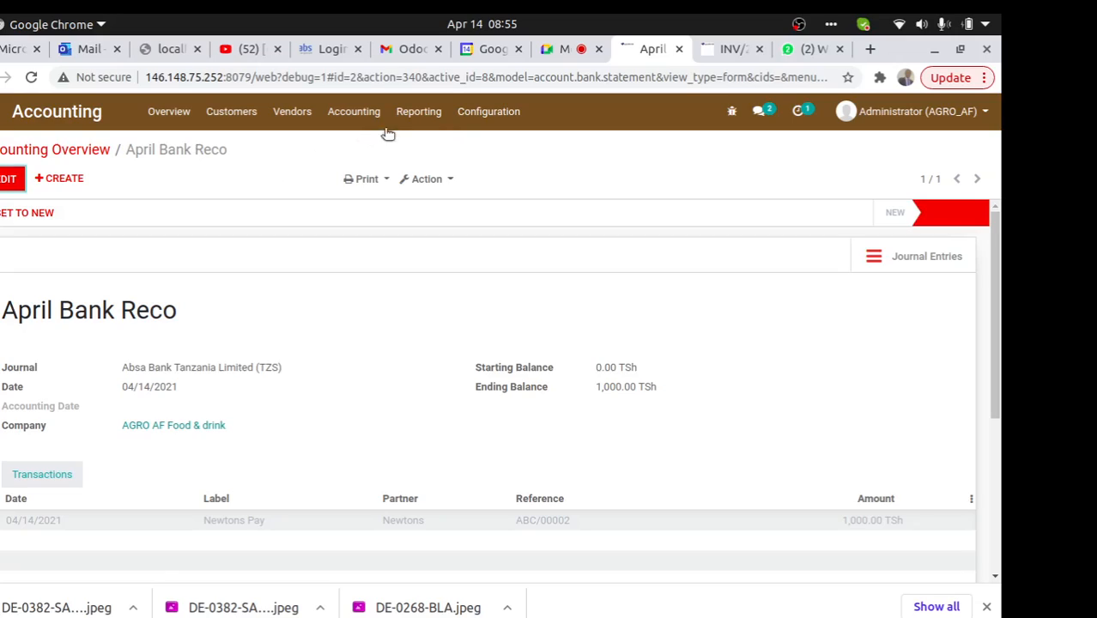
Create a new asset named "lAPTOP" with an original value of 10000
click(343, 118)
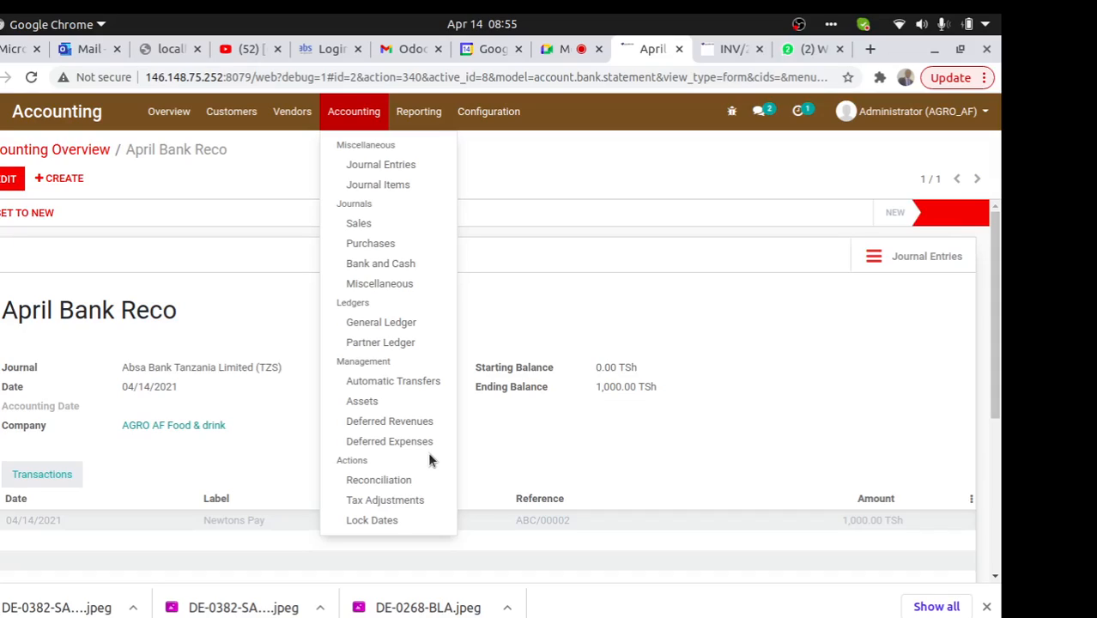
click(375, 405)
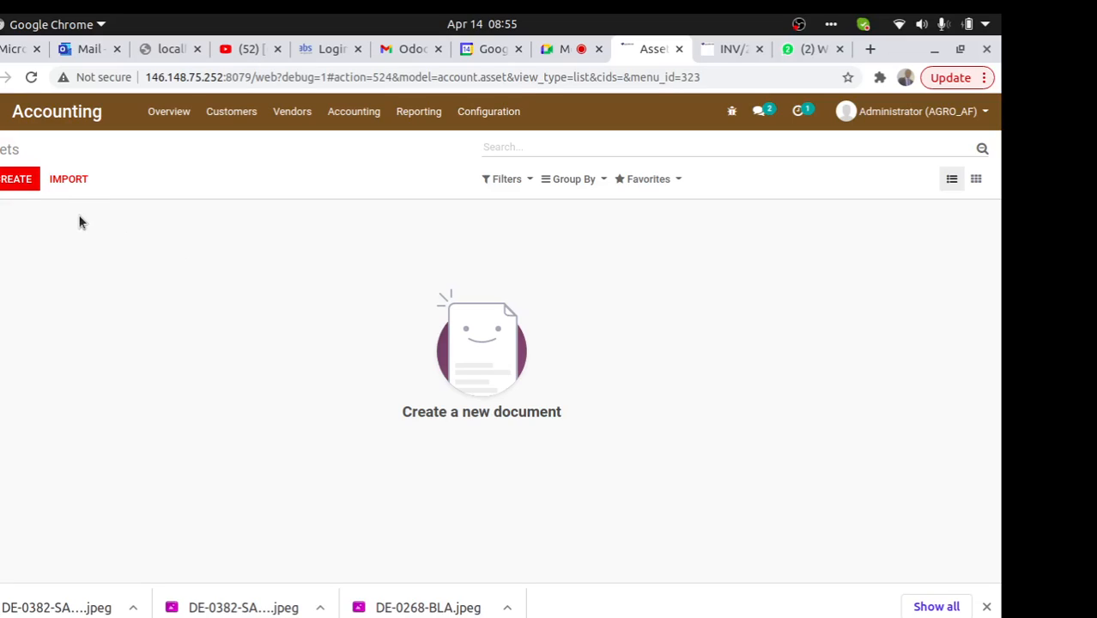
click(17, 179)
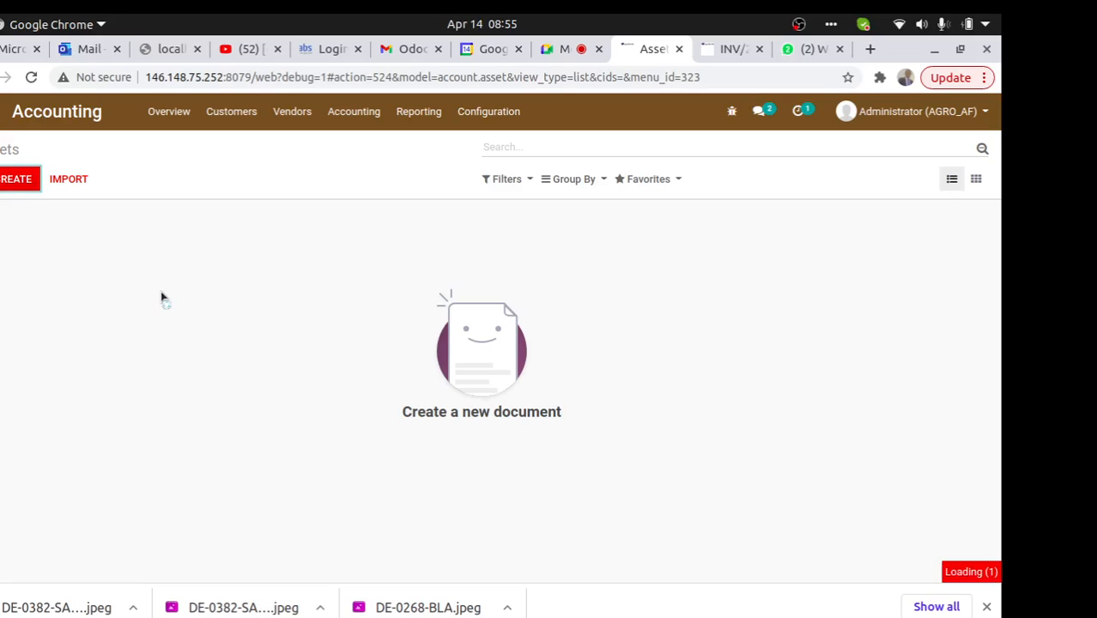
click(121, 326)
text(lAPTOP)
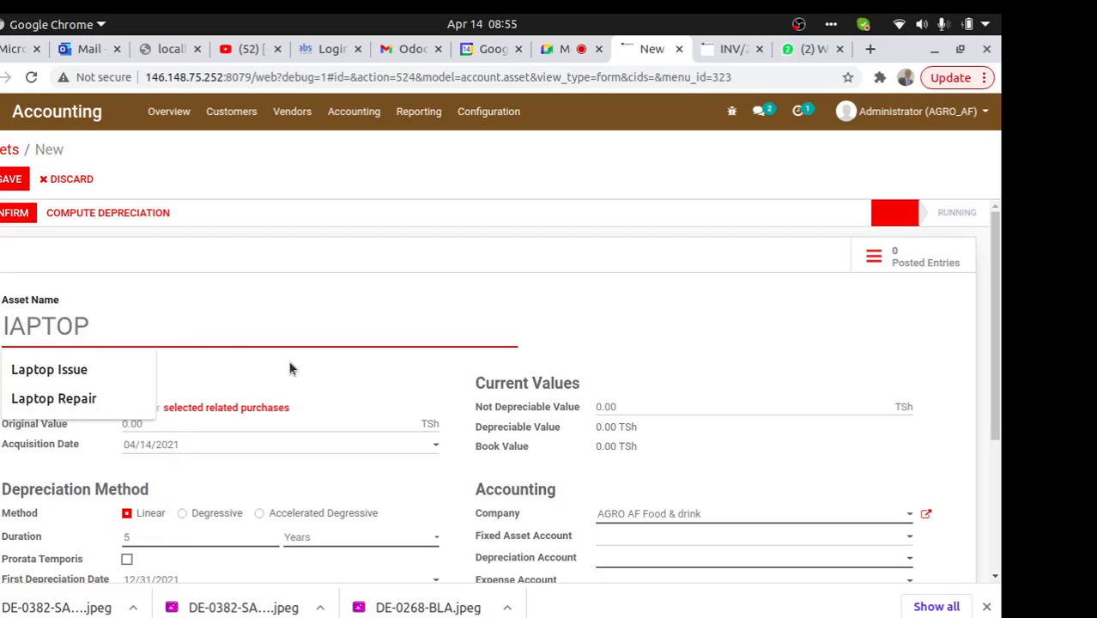
click(294, 393)
click(114, 423)
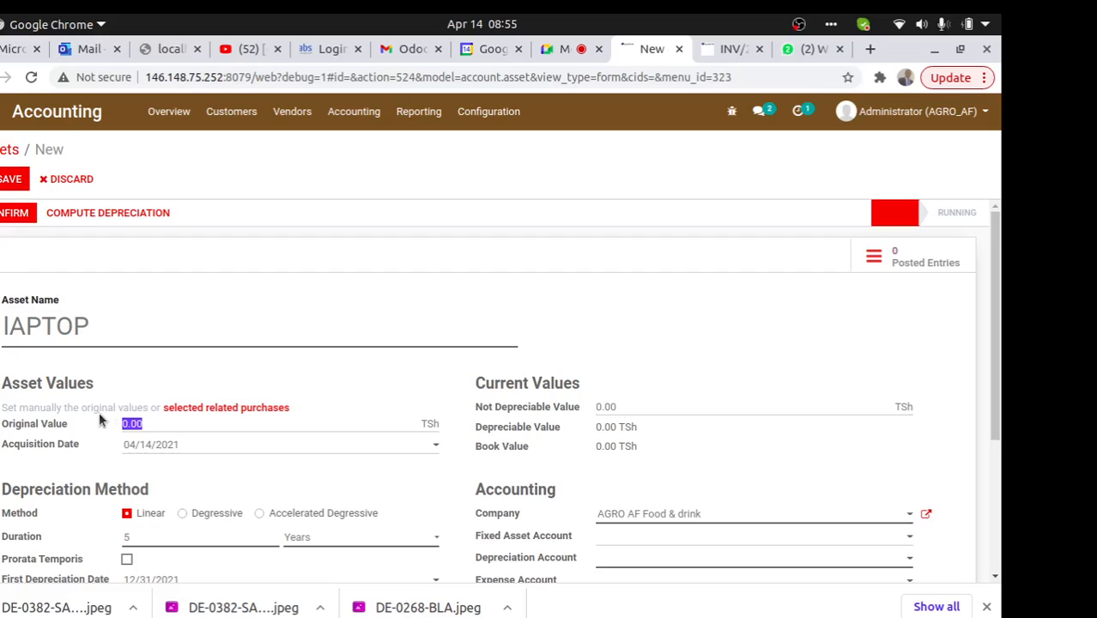
text(10000)
key(Tab)
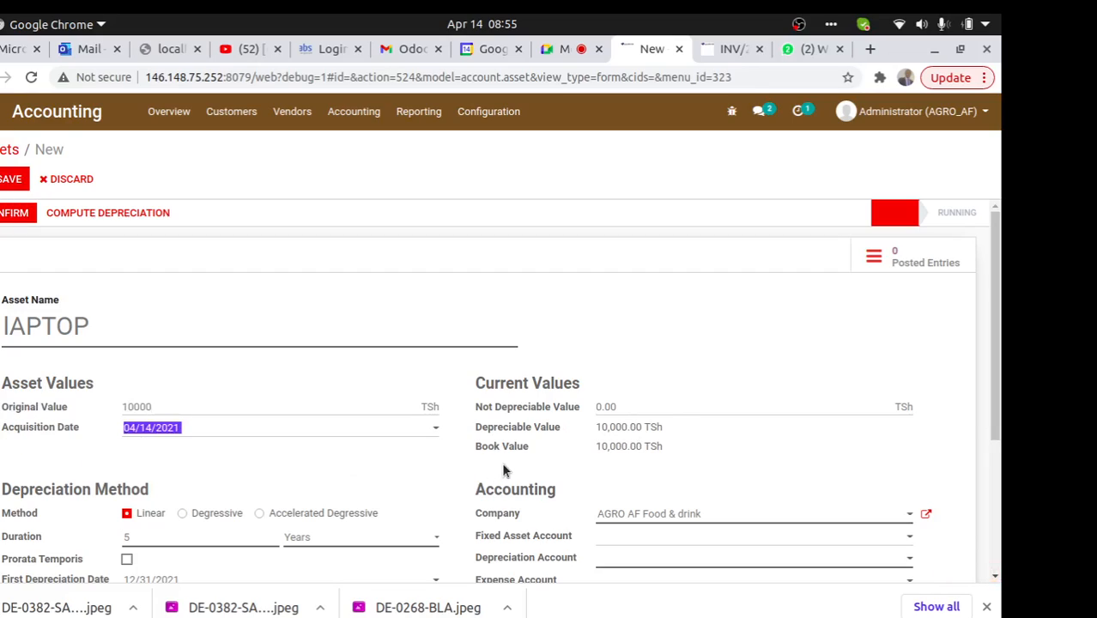
Review the asset's current values and depreciation settings, and try to save it with the accounting accounts left empty
drag(557, 446, 464, 430)
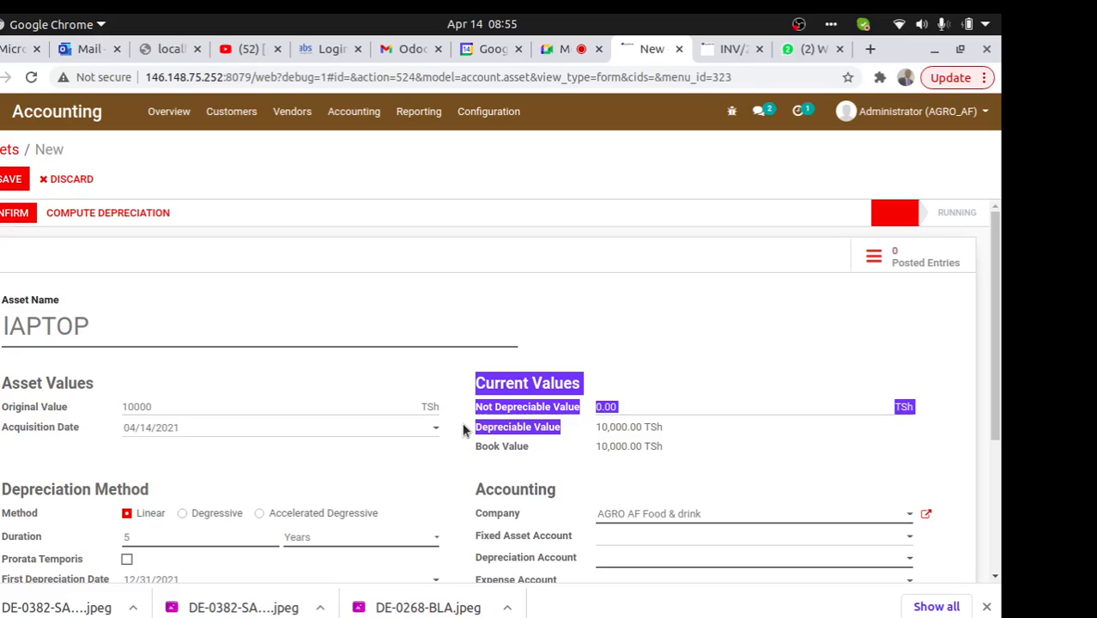
click(455, 464)
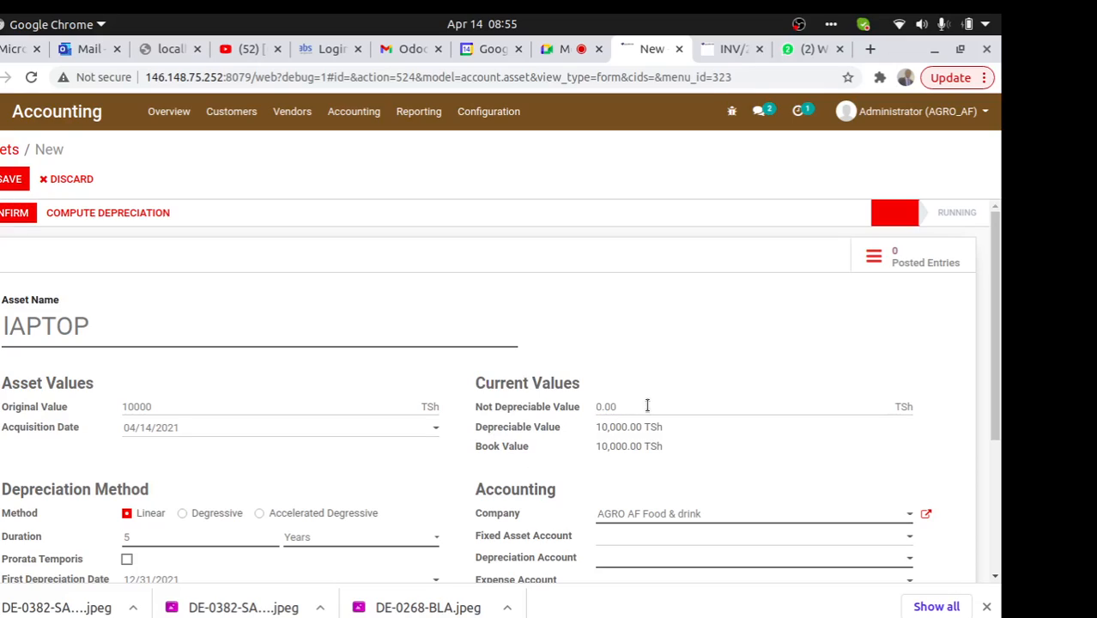
drag(634, 407, 565, 410)
drag(995, 320, 980, 385)
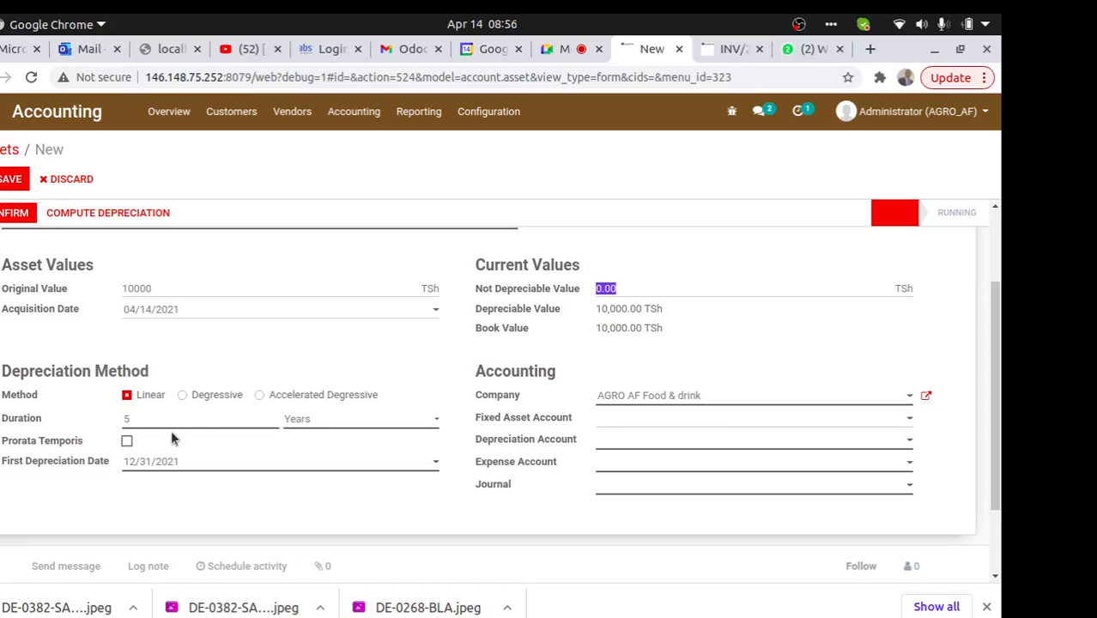
click(143, 419)
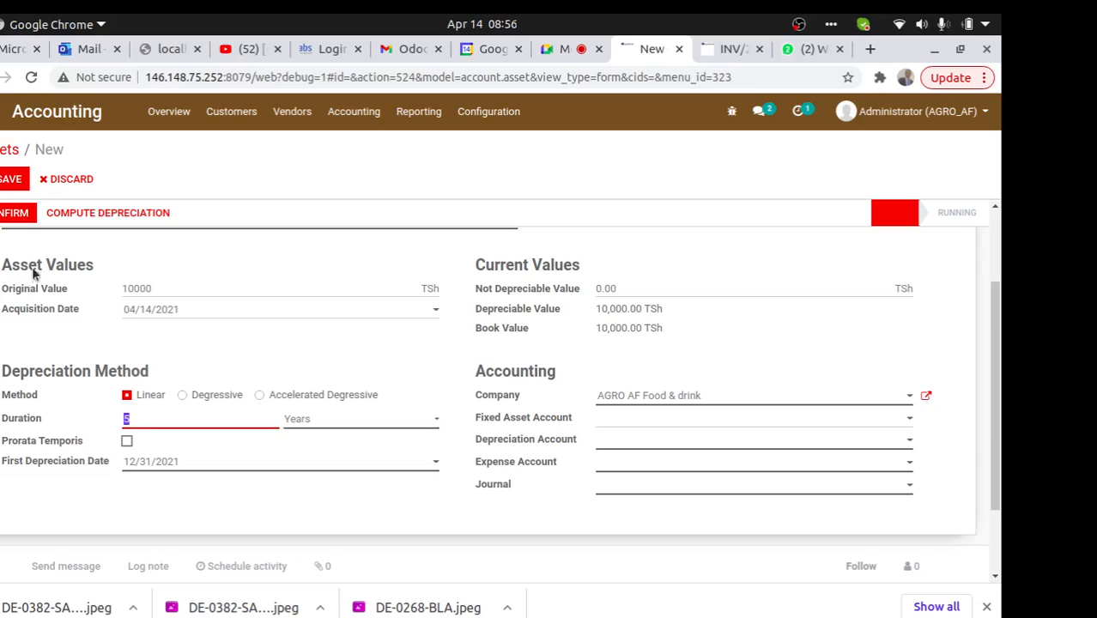
click(5, 182)
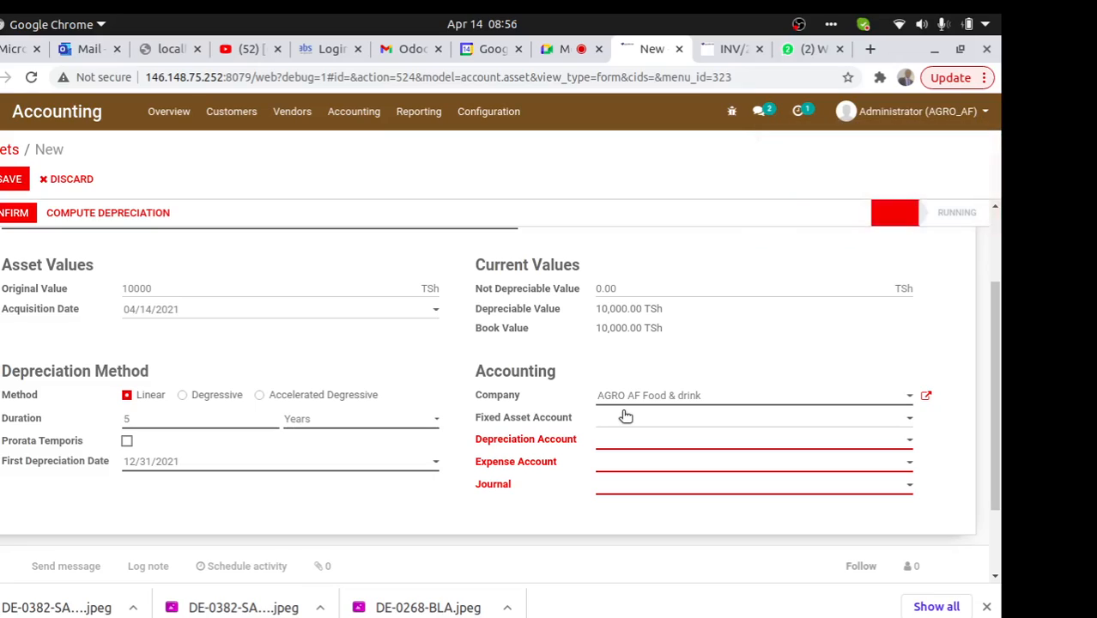
Set the asset's fixed asset account to 151000 Fixed Asset and its expense account to 600000 Expenses
click(624, 416)
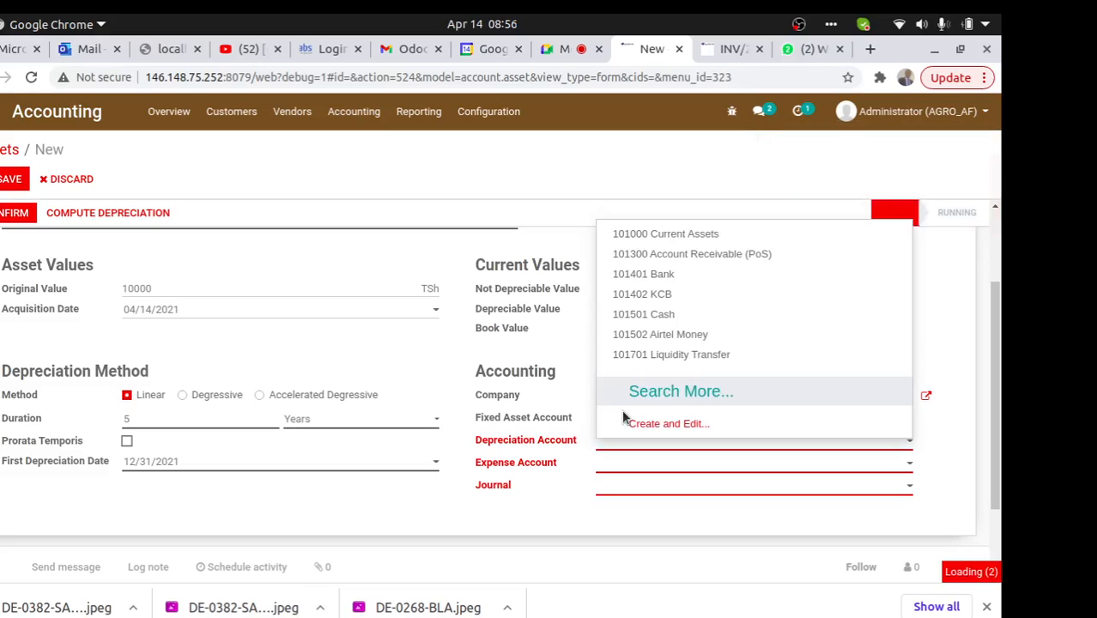
text(FIXED)
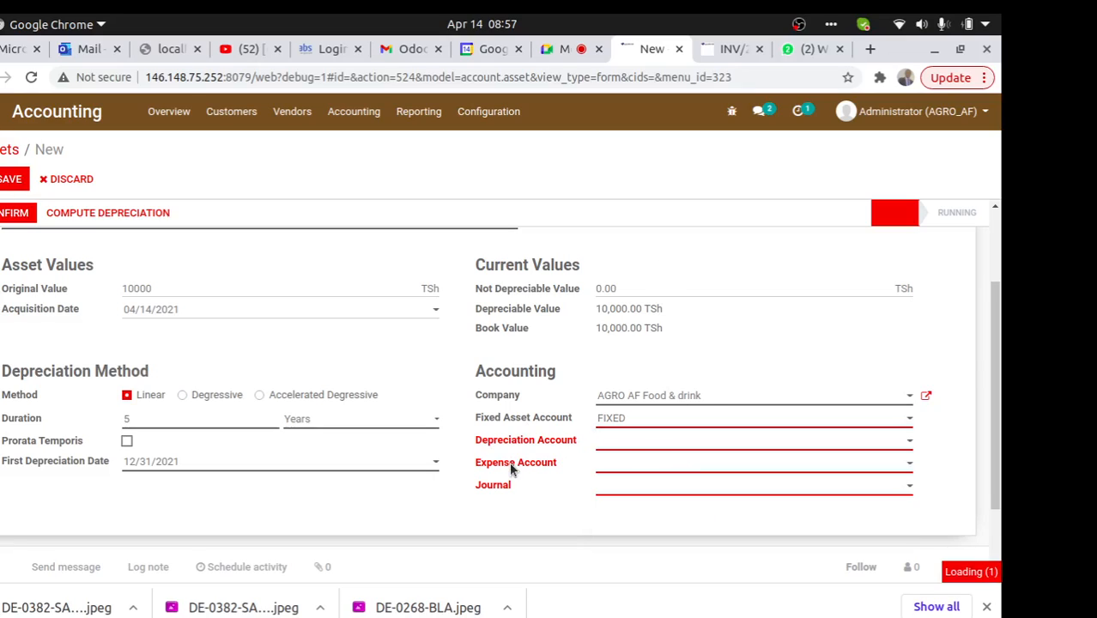
mouse_move(511, 469)
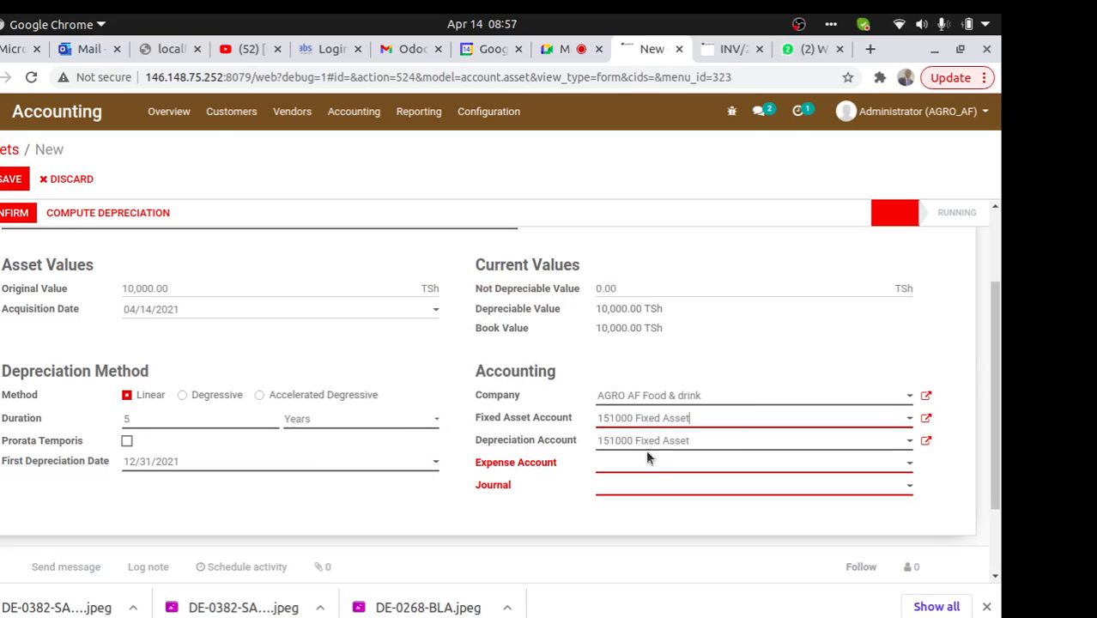
click(649, 463)
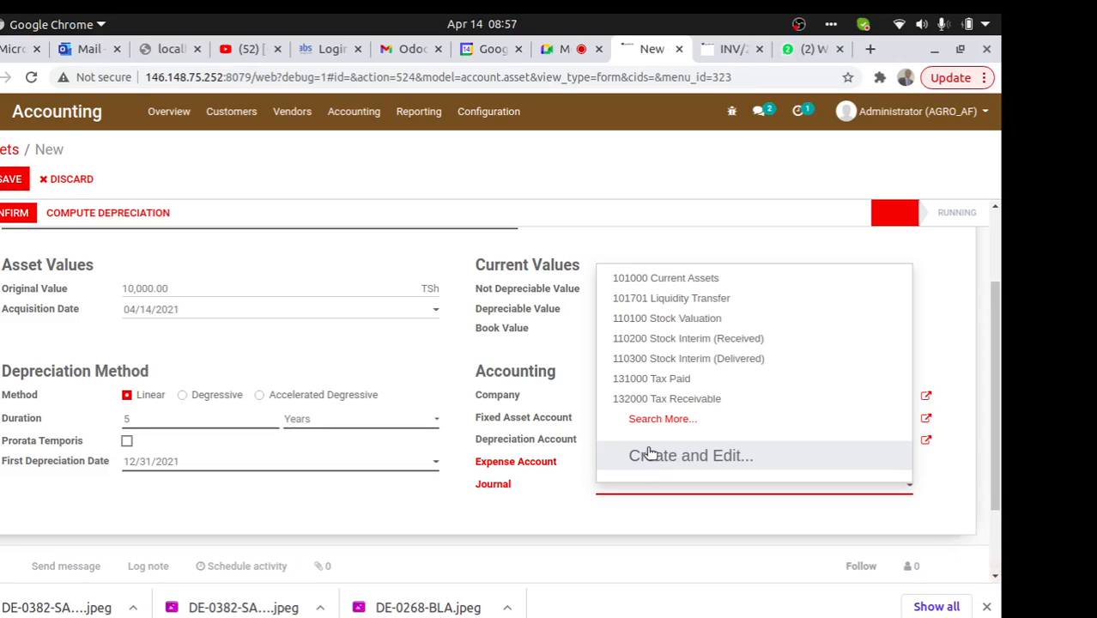
click(650, 453)
text(expe)
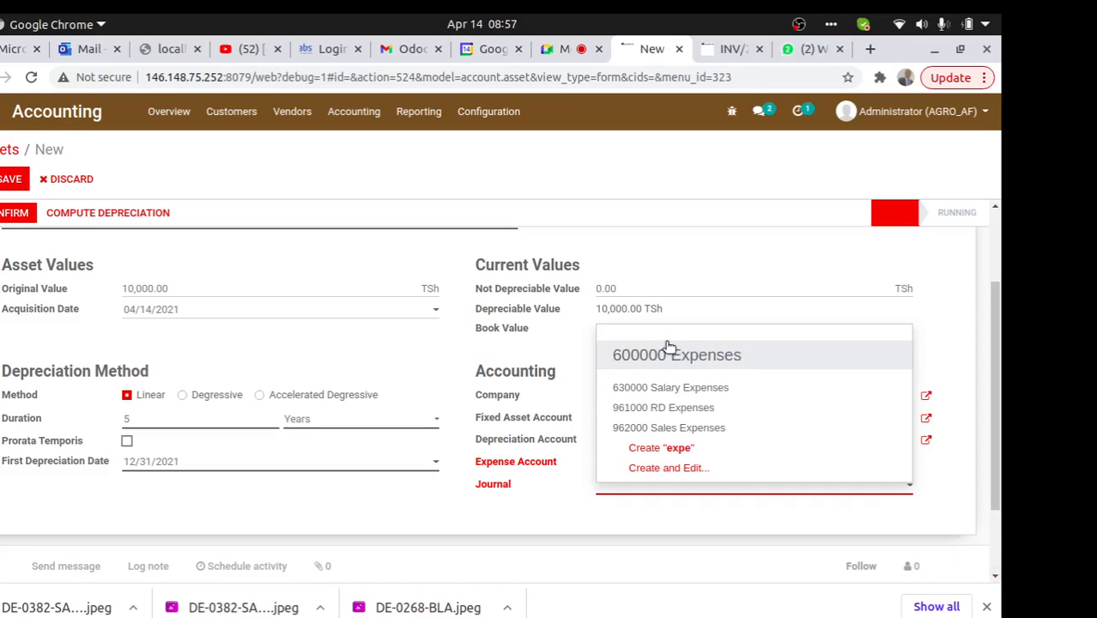
click(666, 354)
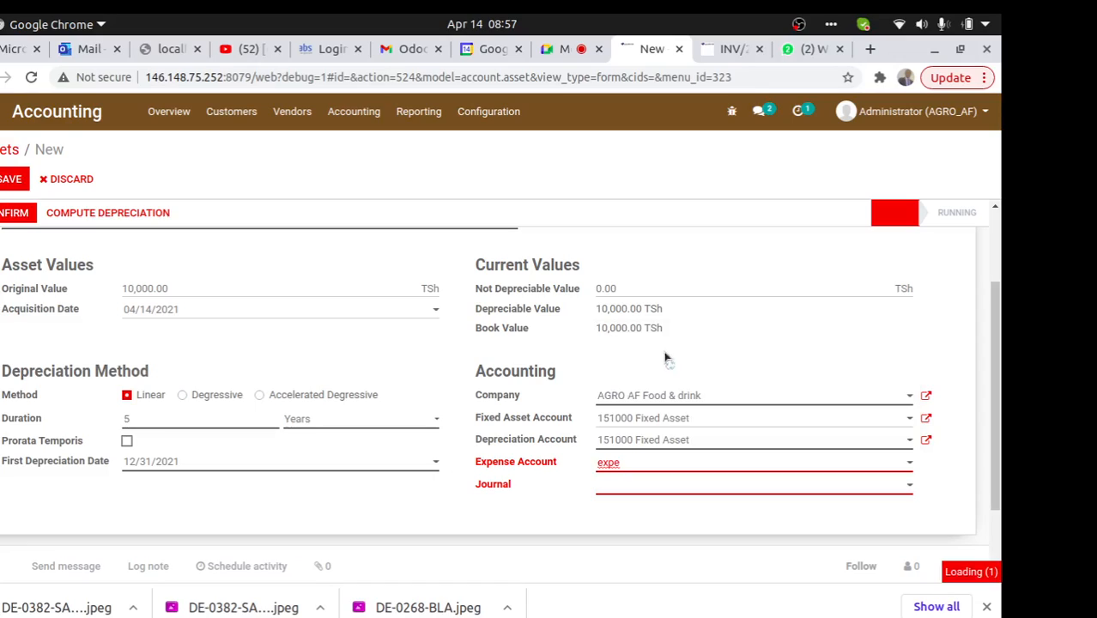
Set the asset's journal to Miscellaneous Operations (TZS)
click(624, 490)
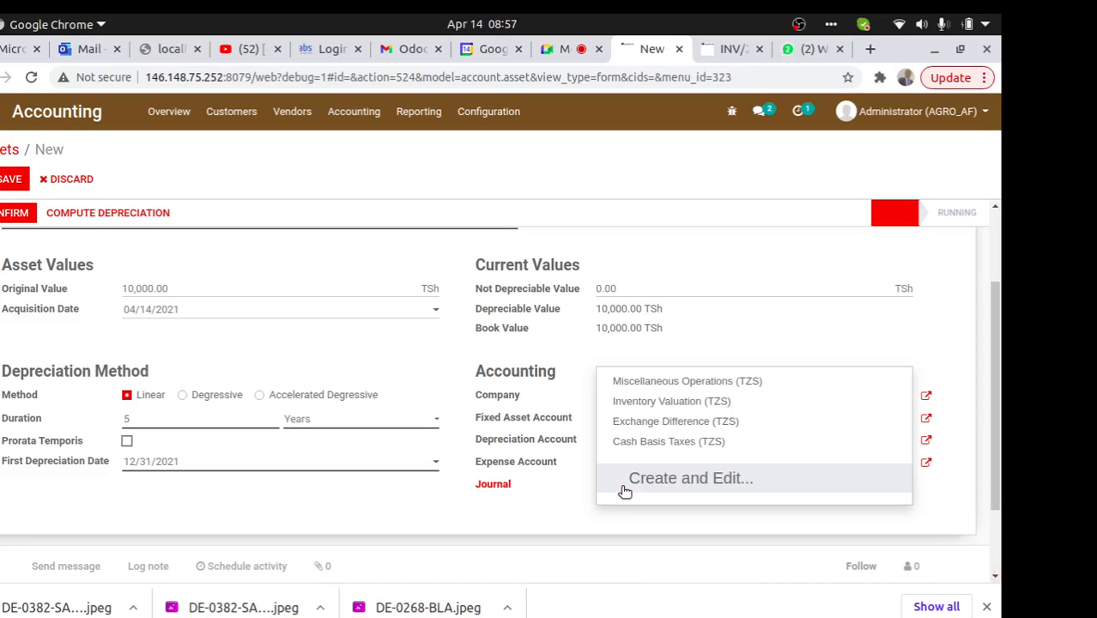
click(548, 478)
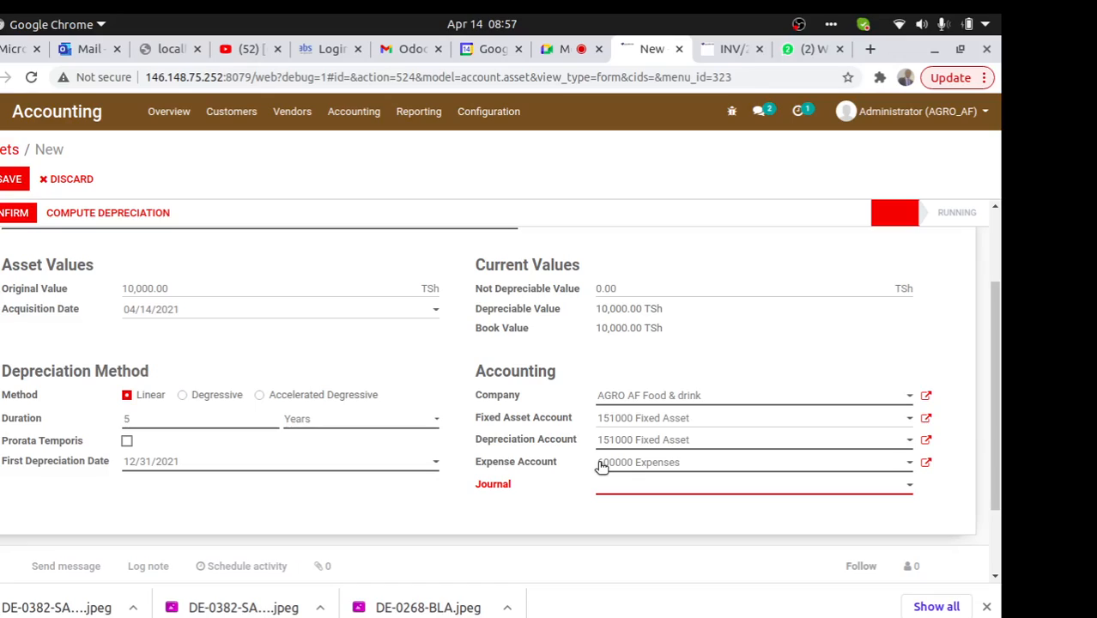
click(632, 489)
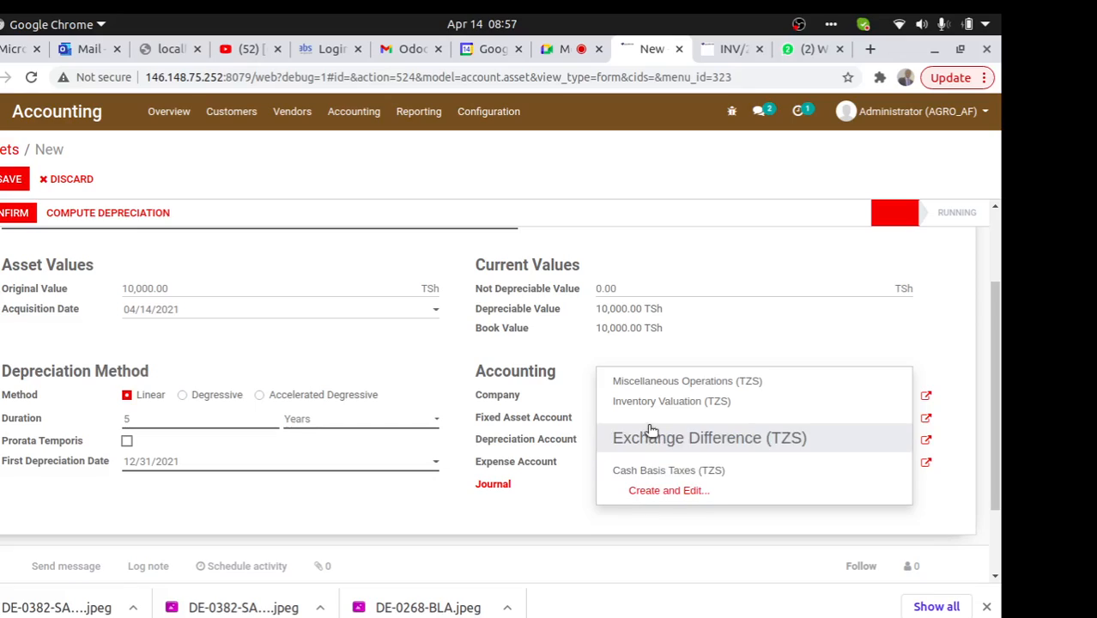
click(646, 400)
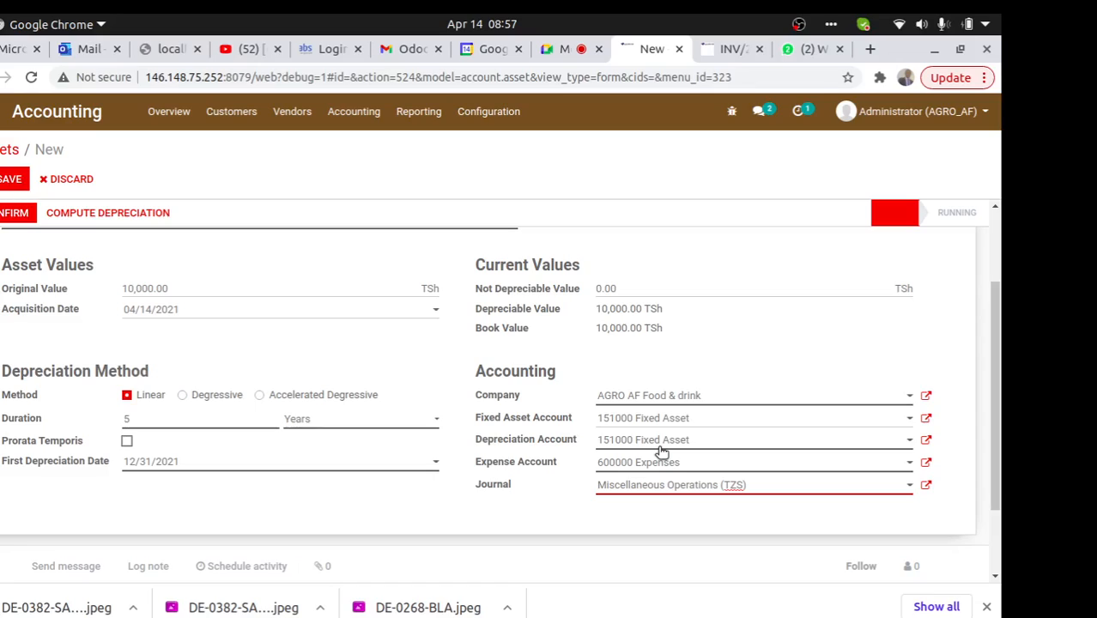
Save the laptop asset and confirm it to generate its depreciation board
click(7, 180)
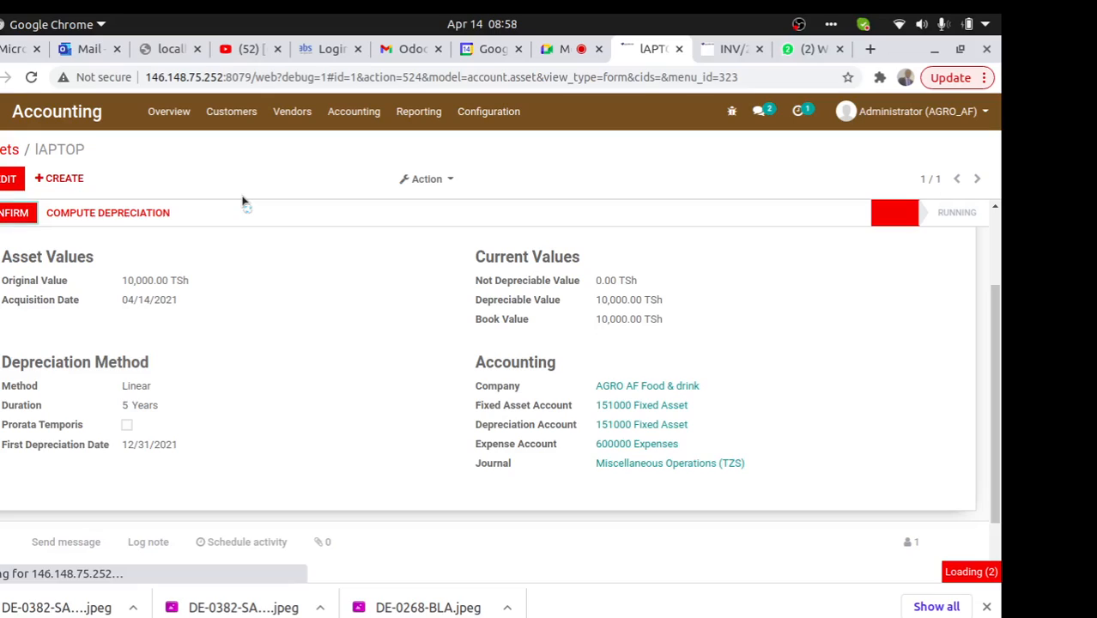
click(10, 225)
drag(3, 258, 87, 271)
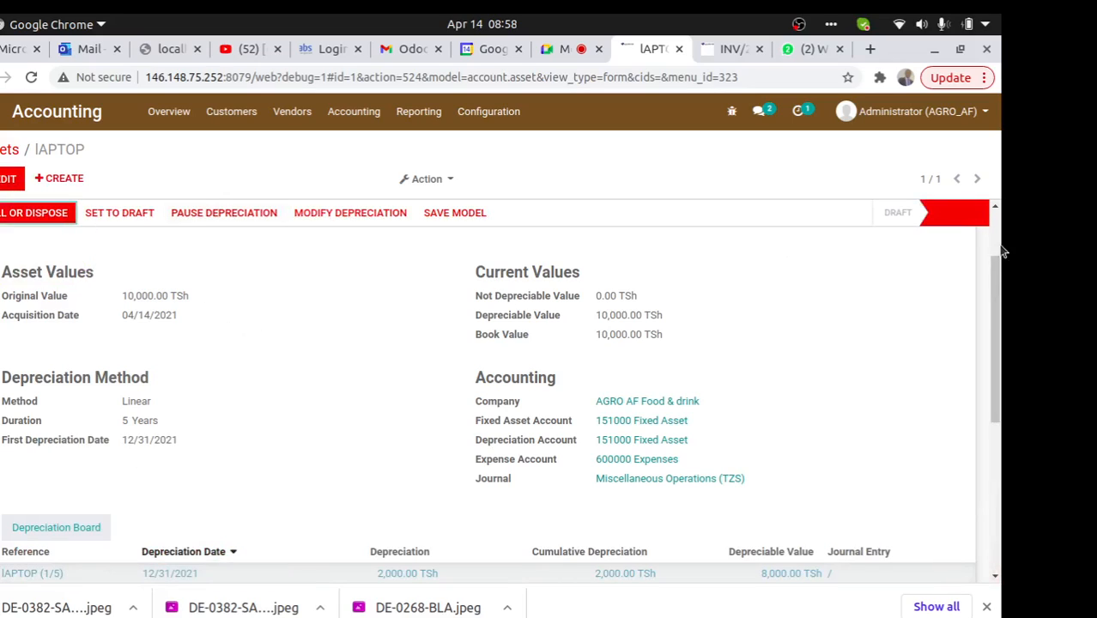
Examine the laptop asset's depreciation board, including its yearly dates, depreciation amounts and remaining depreciable values
drag(996, 296, 996, 395)
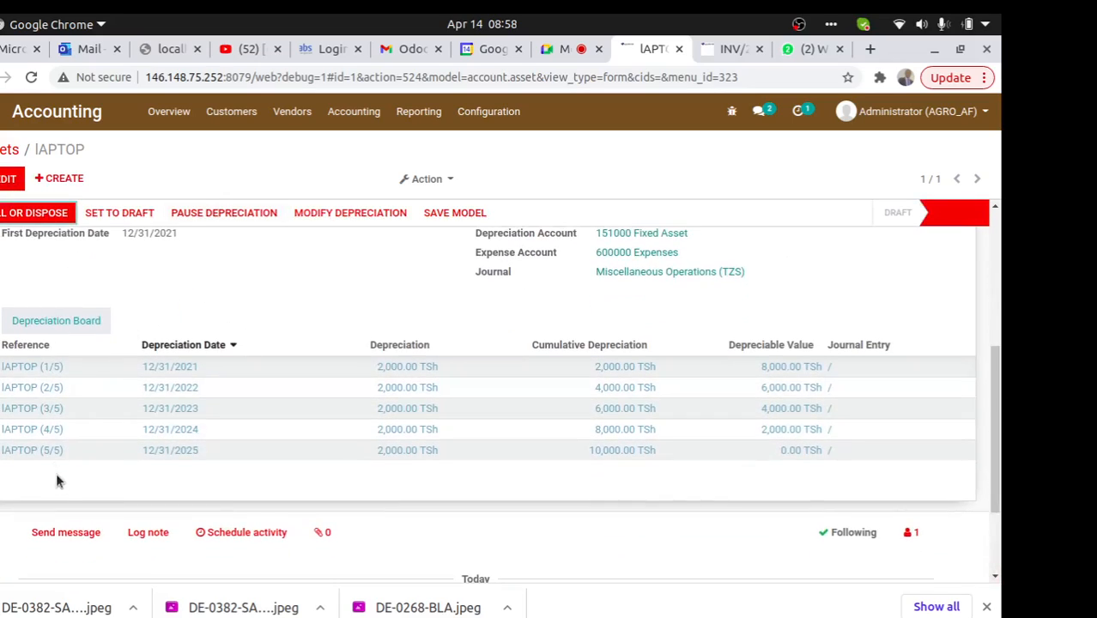
mouse_move(446, 383)
mouse_move(776, 412)
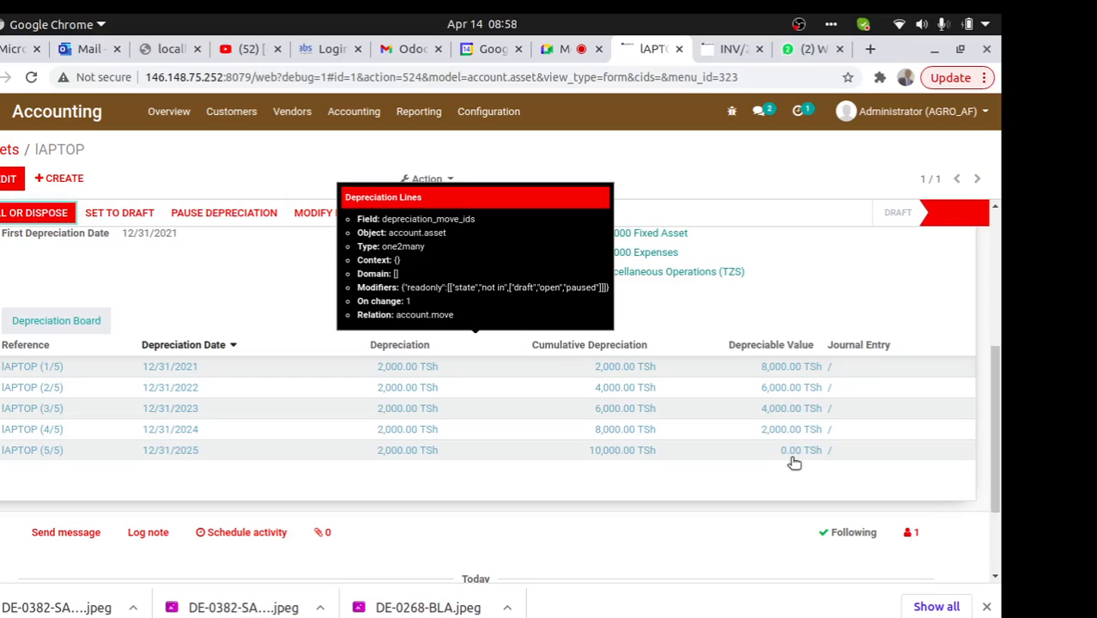
scroll(1003, 412, down, 1)
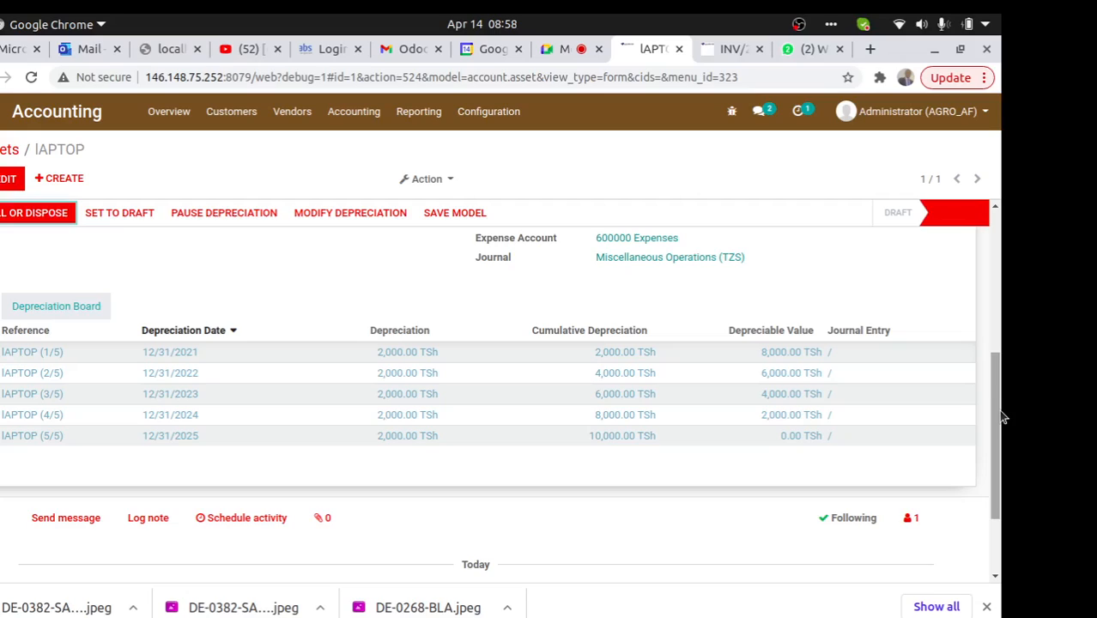
drag(1002, 412, 1003, 264)
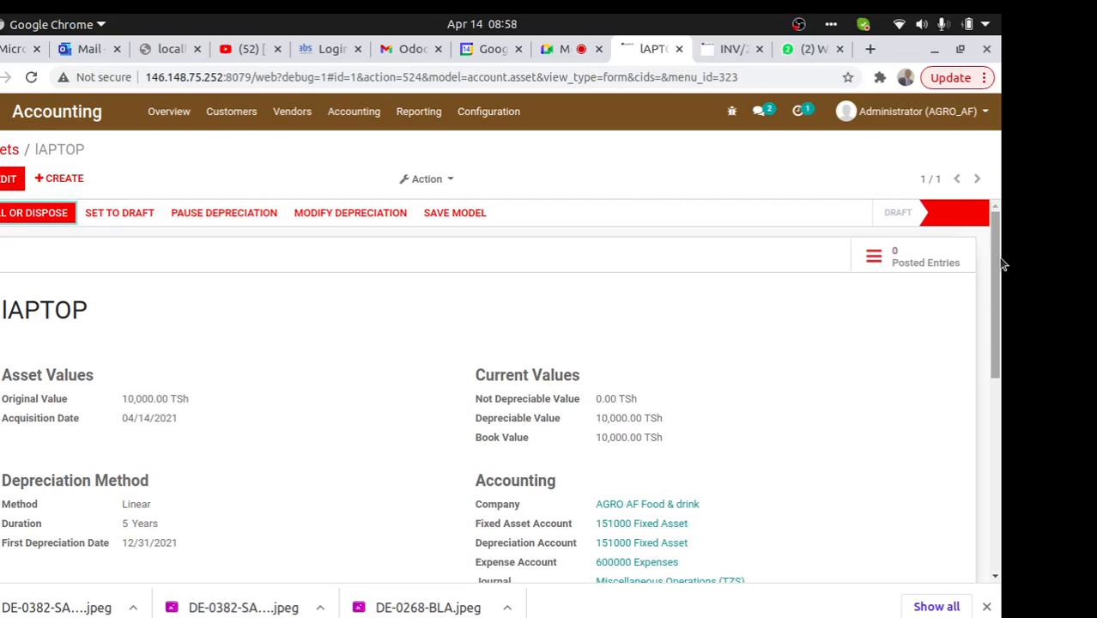
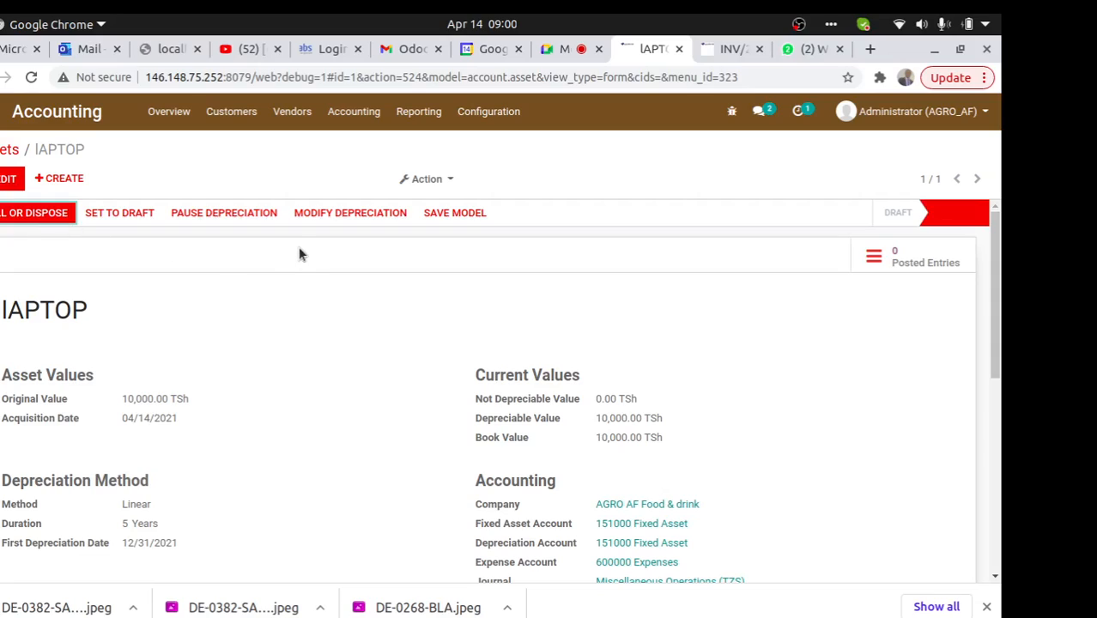
Return to the asset list and look over the available accounting operations and installed apps
click(9, 149)
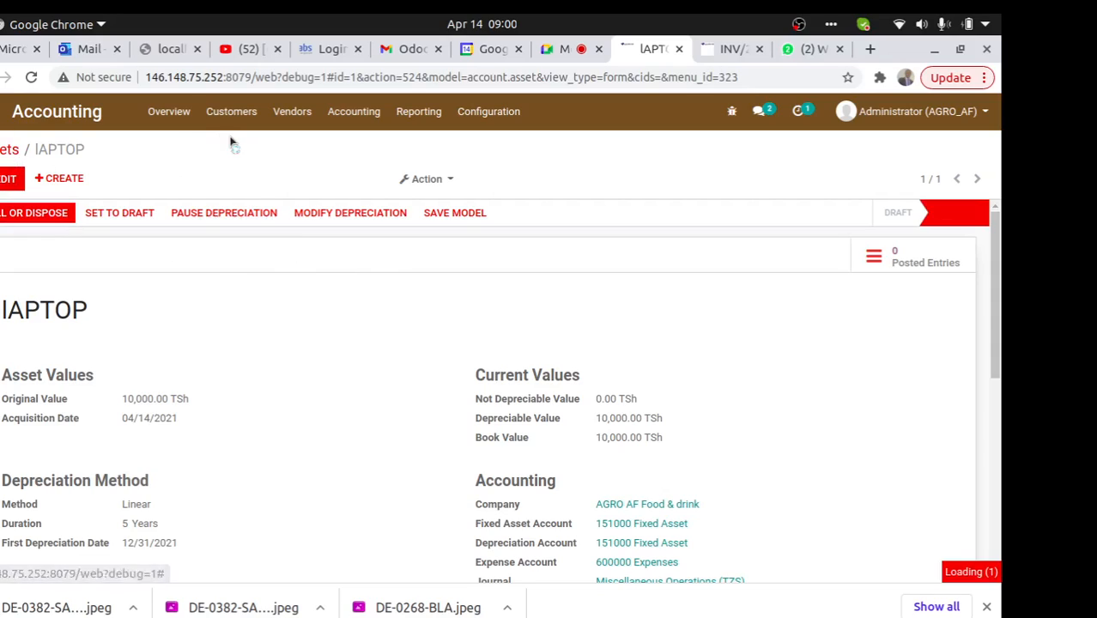
click(348, 127)
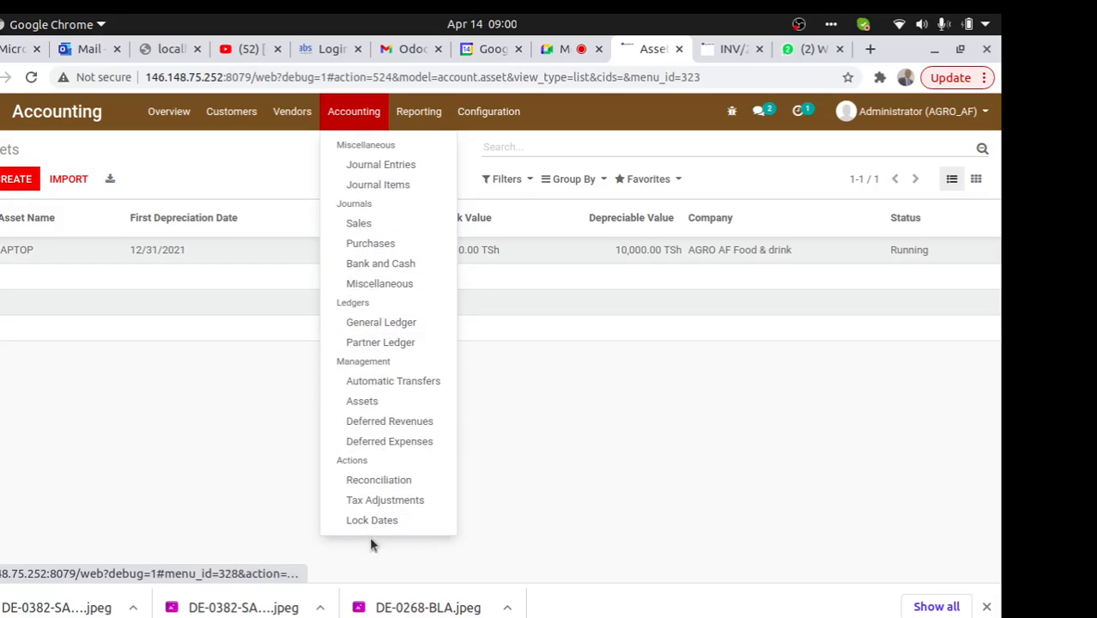
click(284, 149)
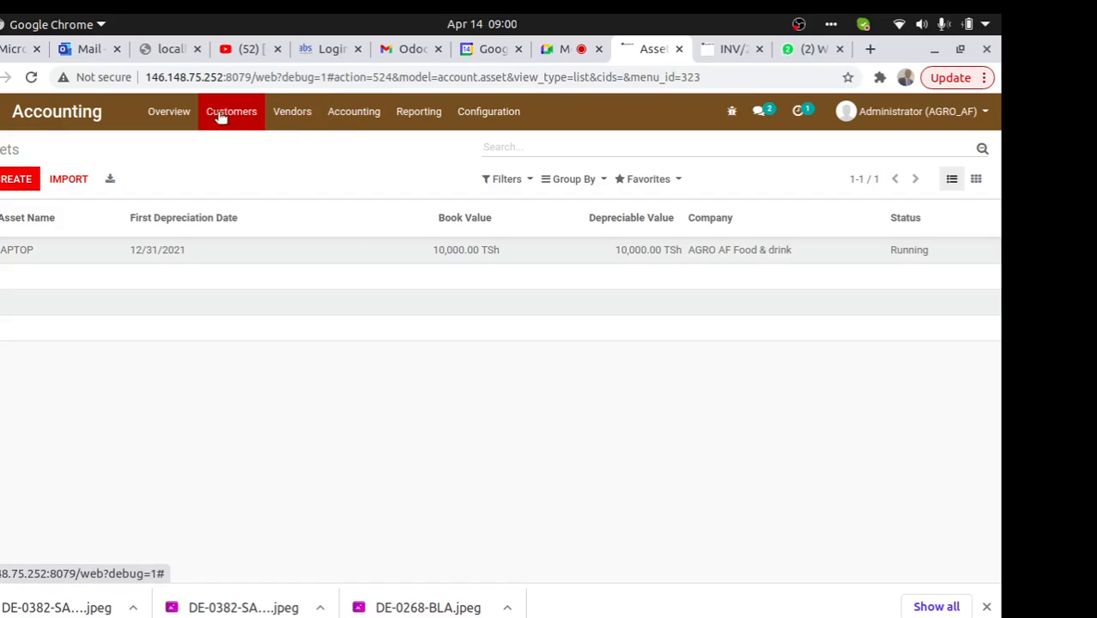
click(1, 112)
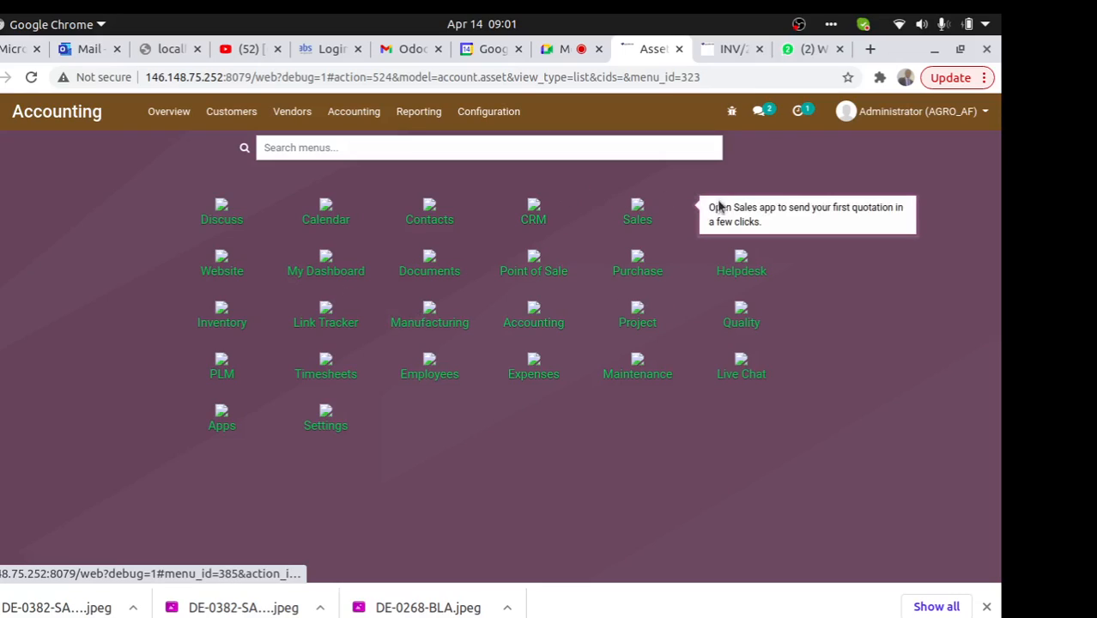
Switch to the browser tab with the customer invoice and start a new invoice for AGRO AF Food & drink
click(728, 49)
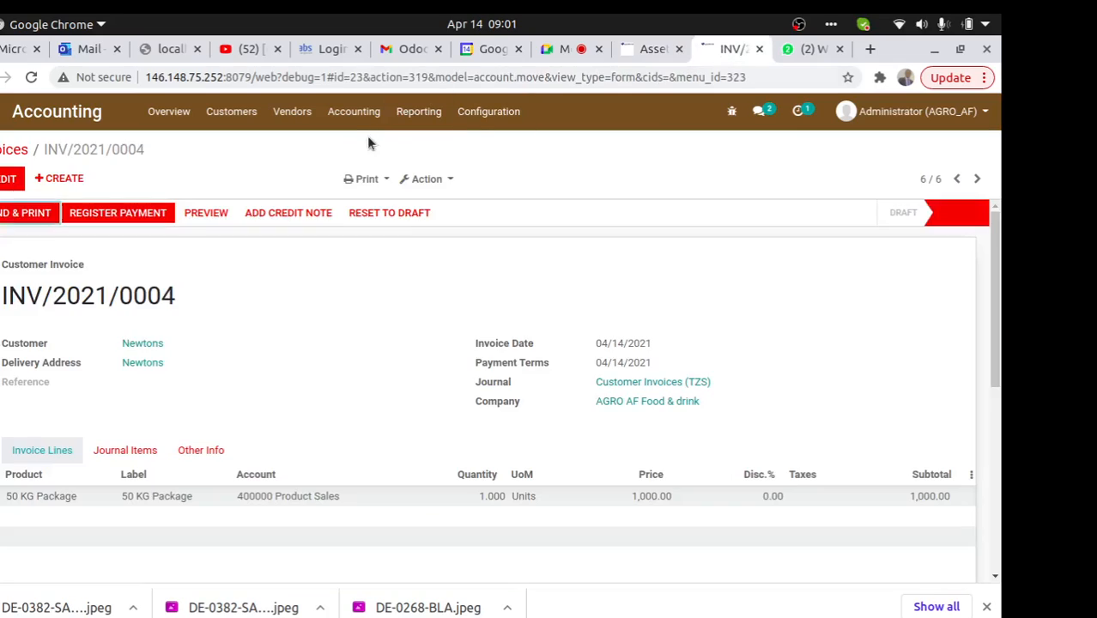
click(231, 115)
click(246, 148)
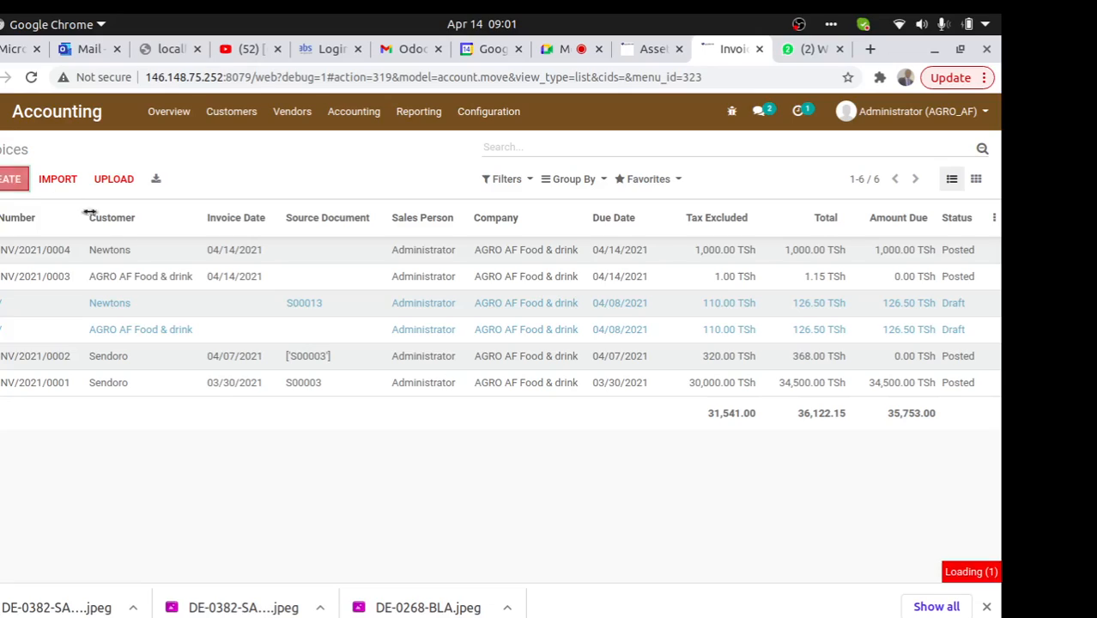
key(alt+c)
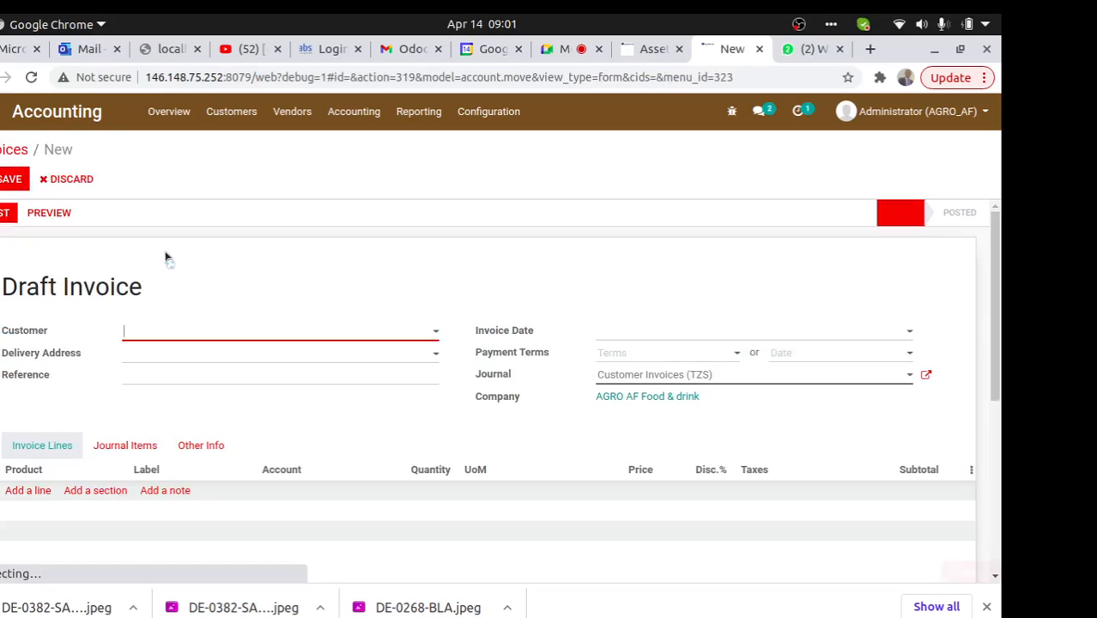
click(189, 331)
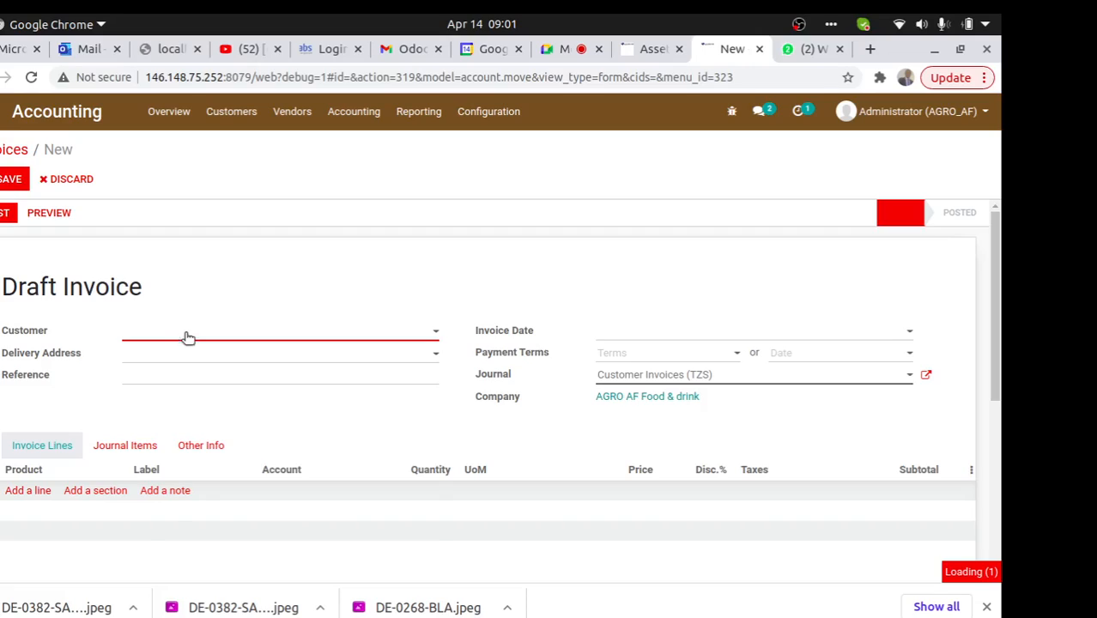
click(199, 403)
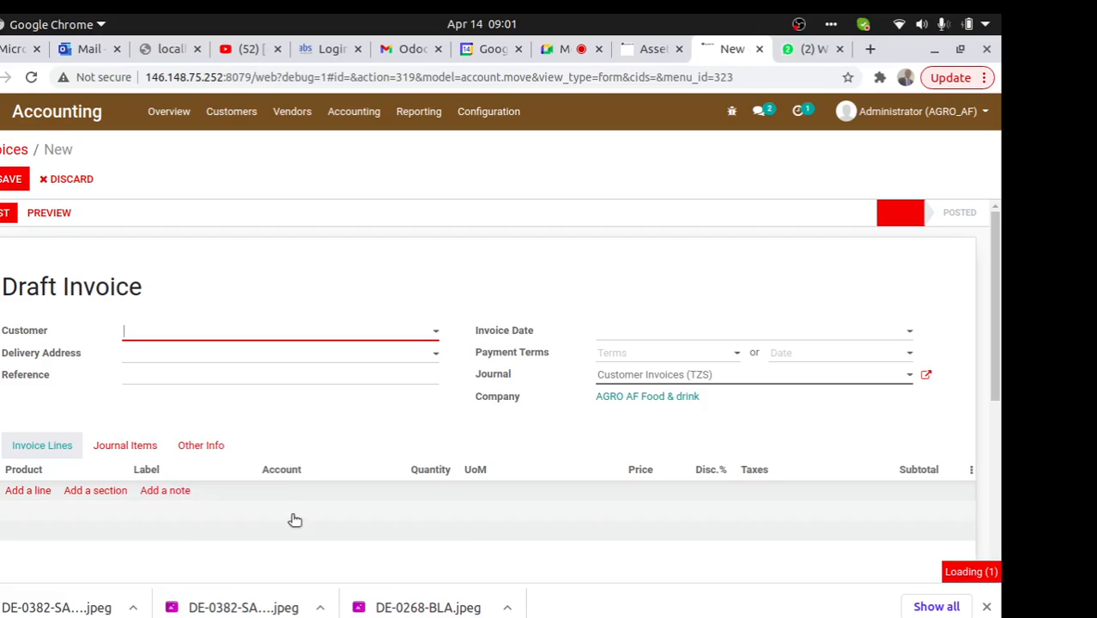
click(511, 110)
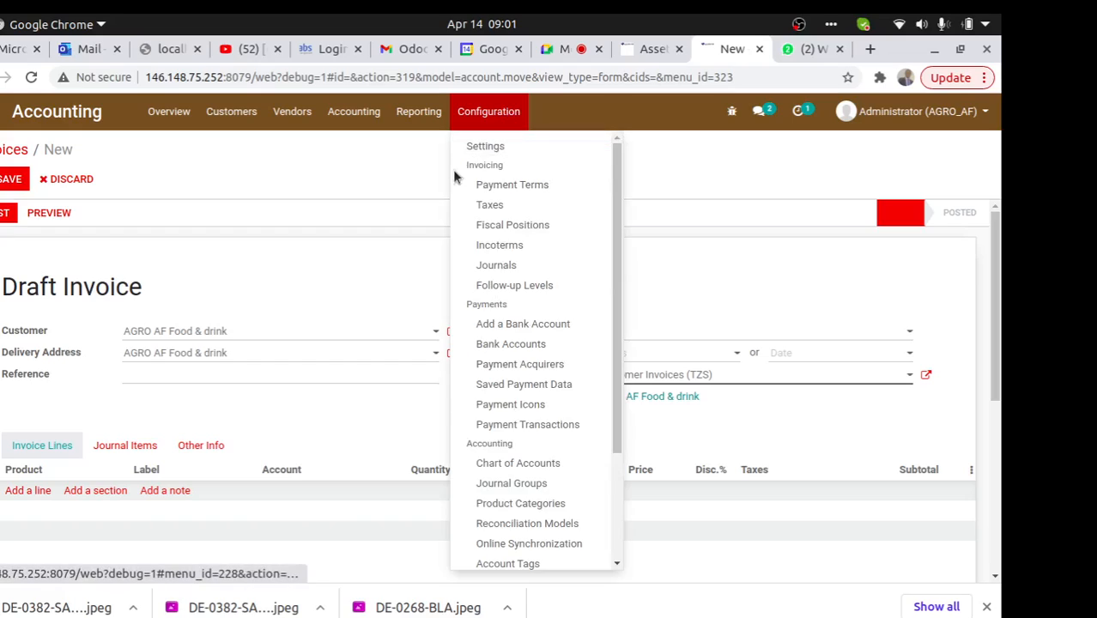
click(330, 502)
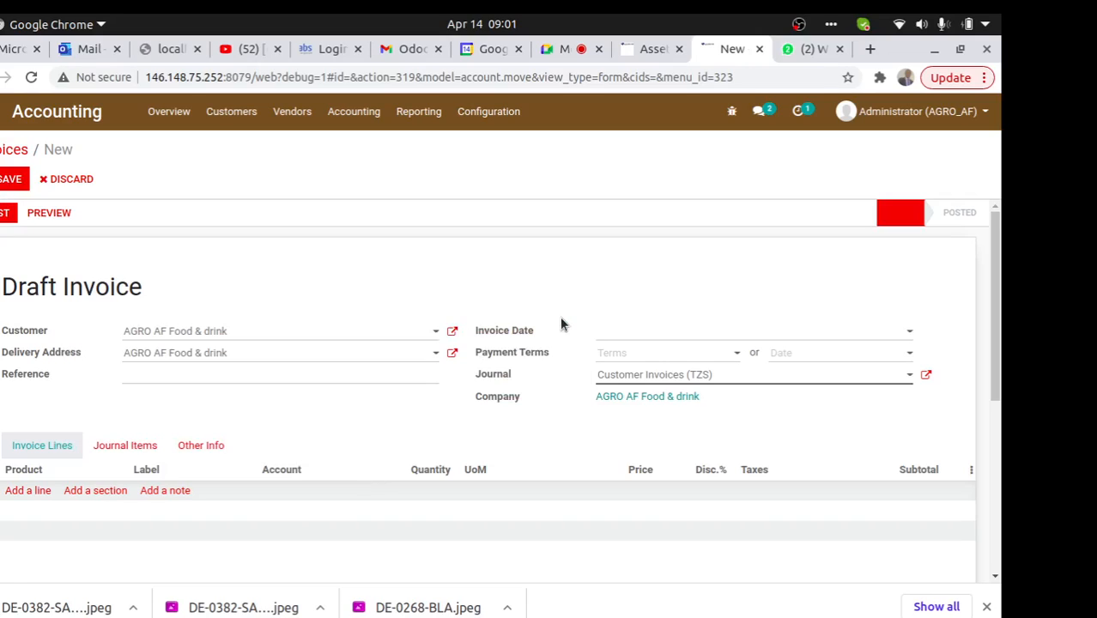
click(418, 111)
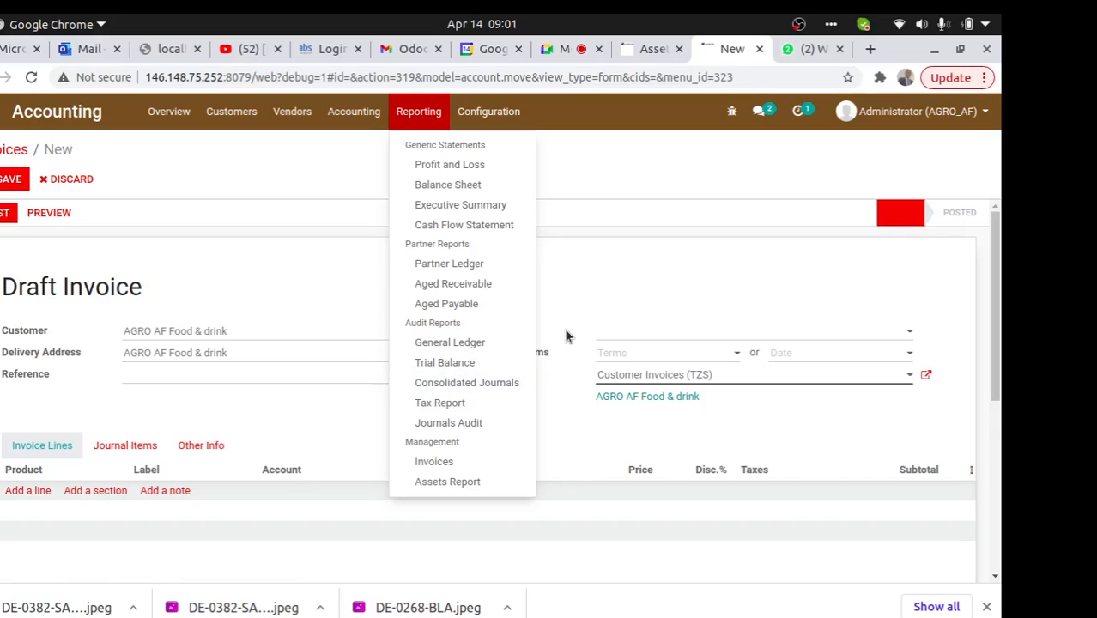
click(341, 184)
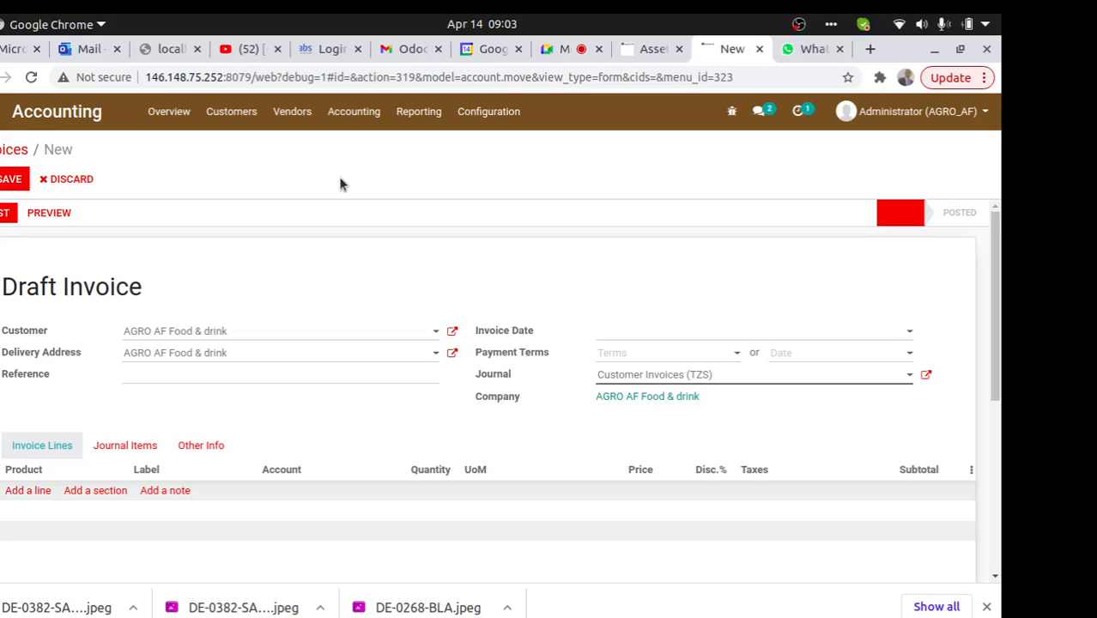
Discard the unsaved customer invoice and switch to the Inventory app
click(1, 112)
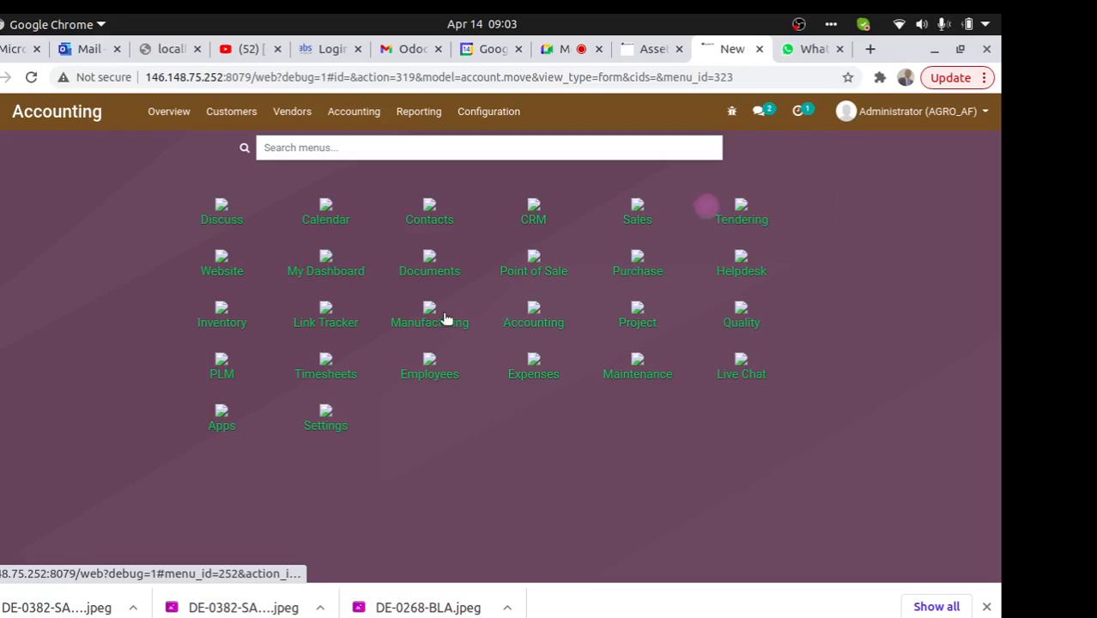
click(243, 315)
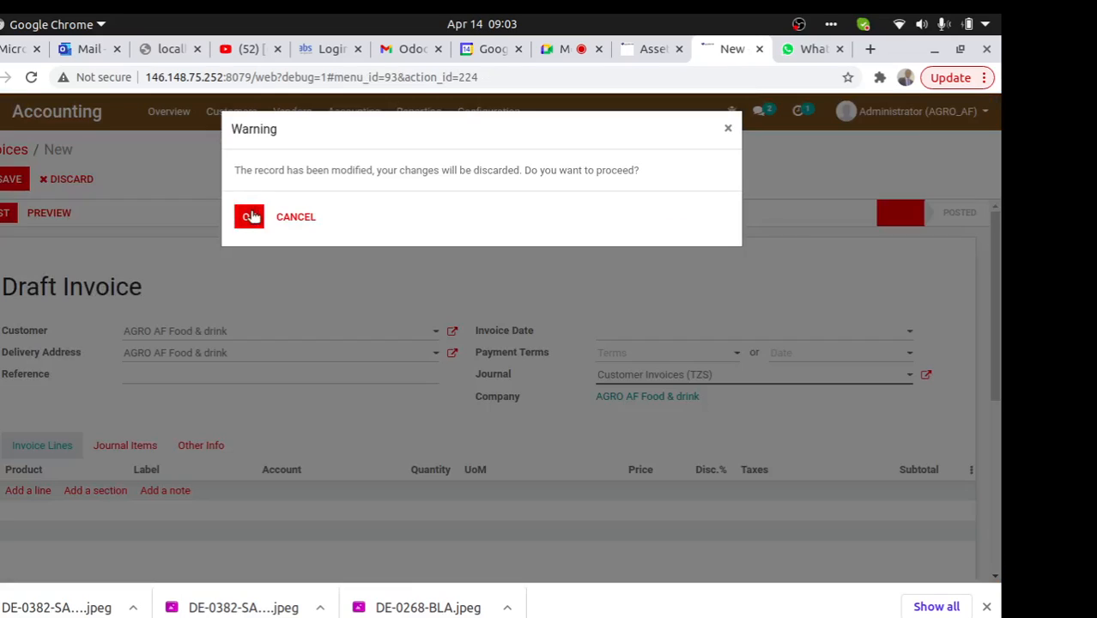
click(252, 217)
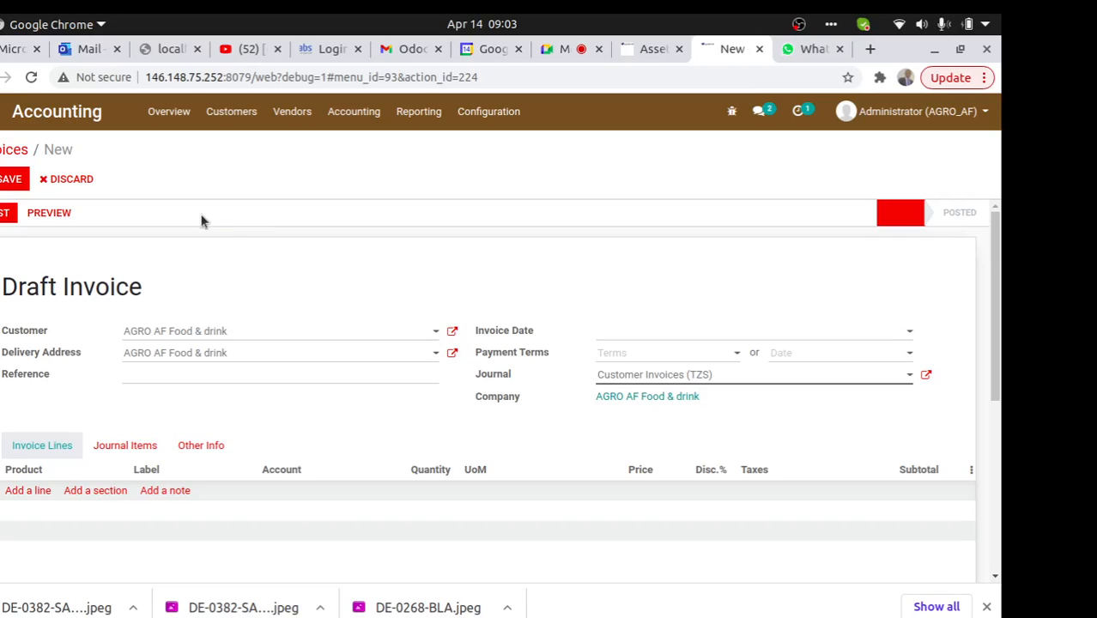
click(2, 111)
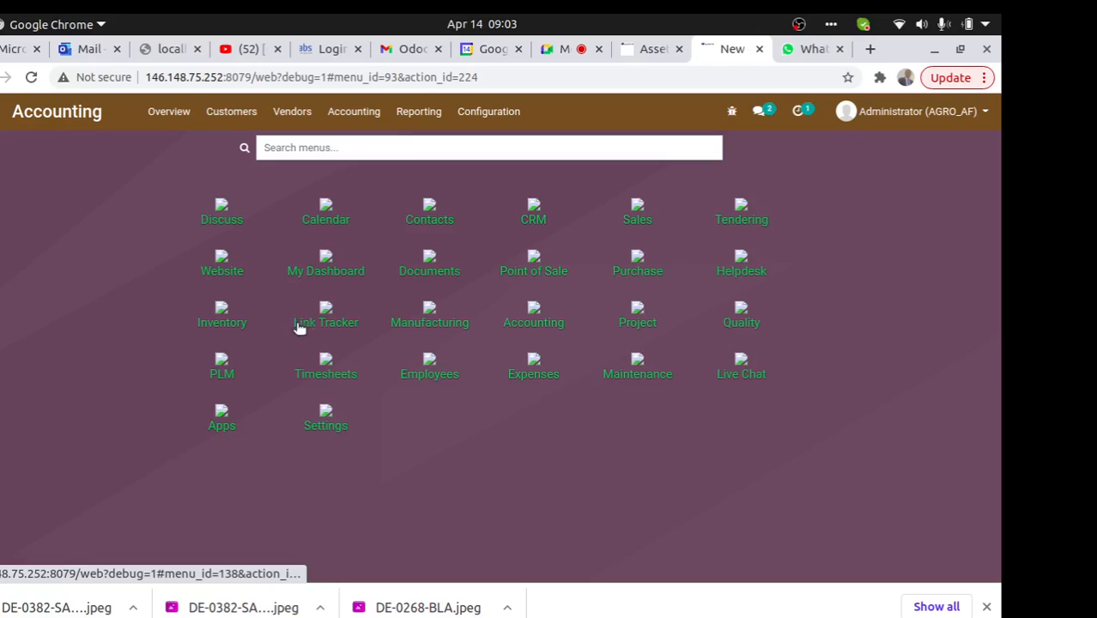
click(243, 315)
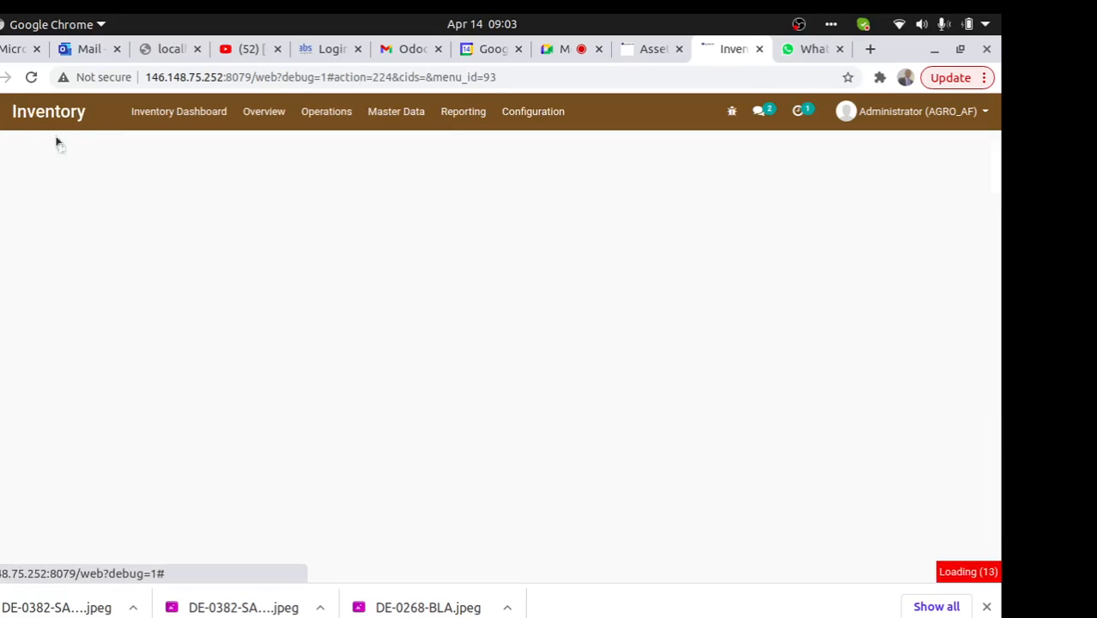
View the stock transfers and the product list in Inventory
click(326, 114)
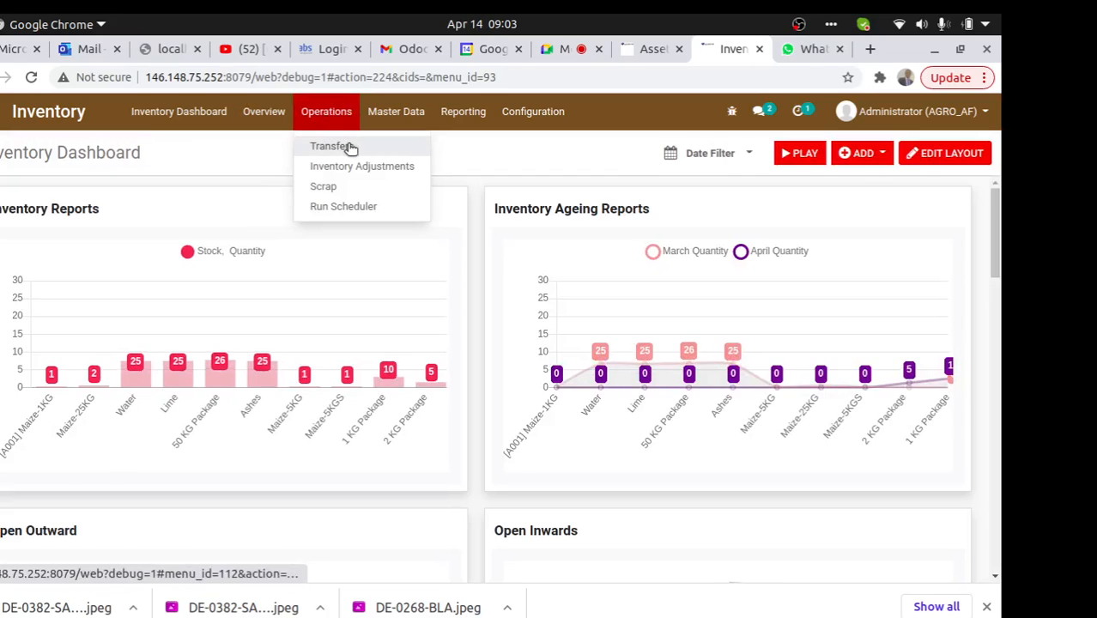
click(350, 147)
click(389, 116)
click(401, 149)
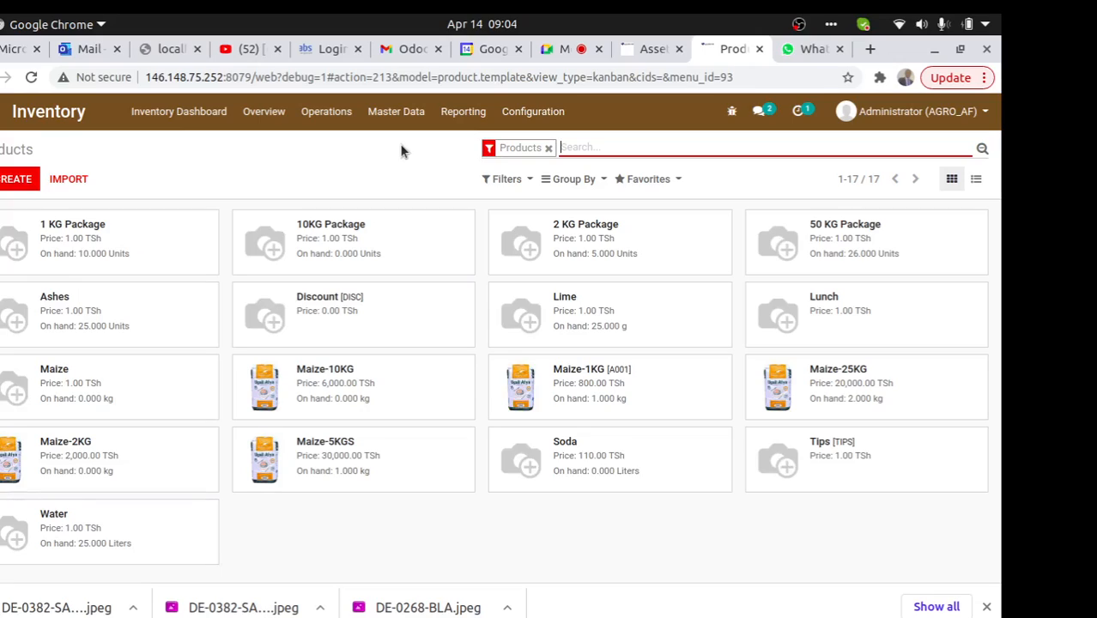
Open the inventory adjustments and start a new adjustment record
click(317, 111)
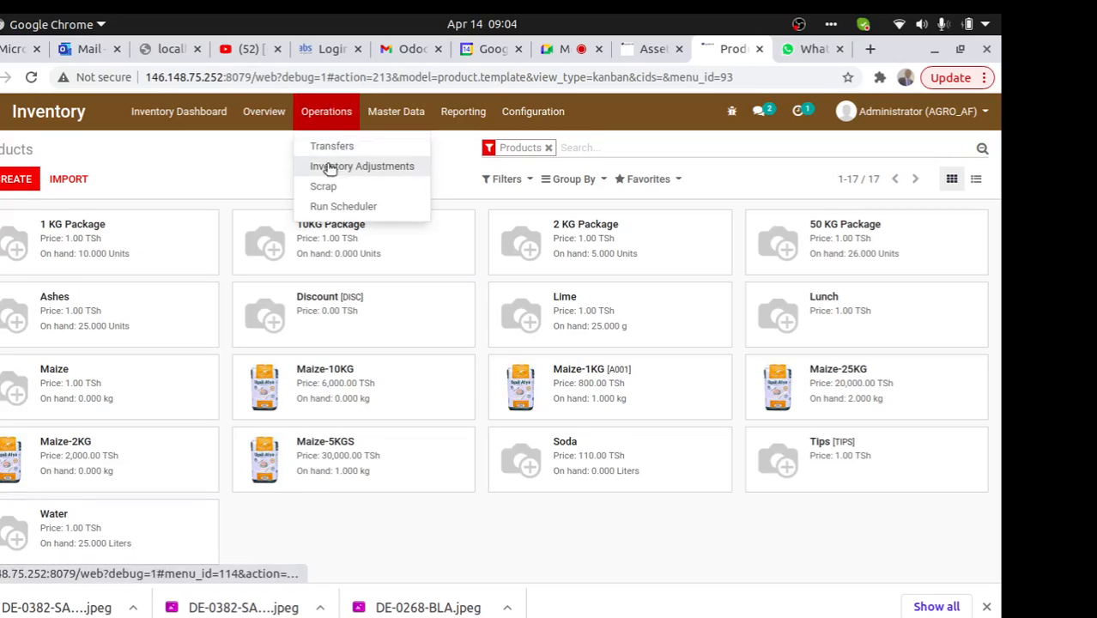
click(343, 169)
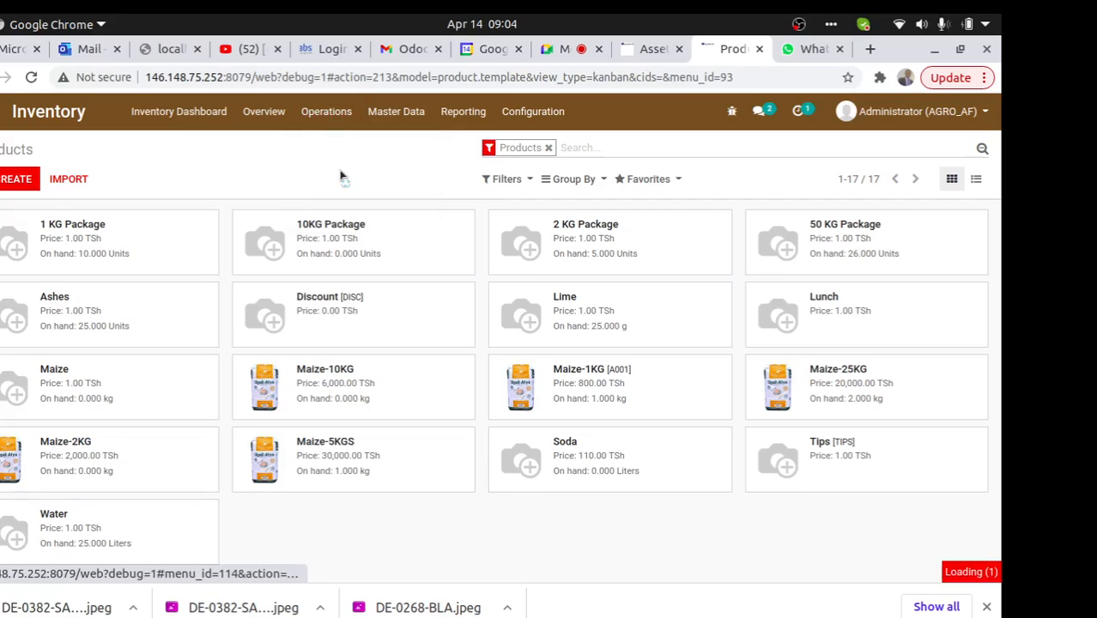
click(20, 182)
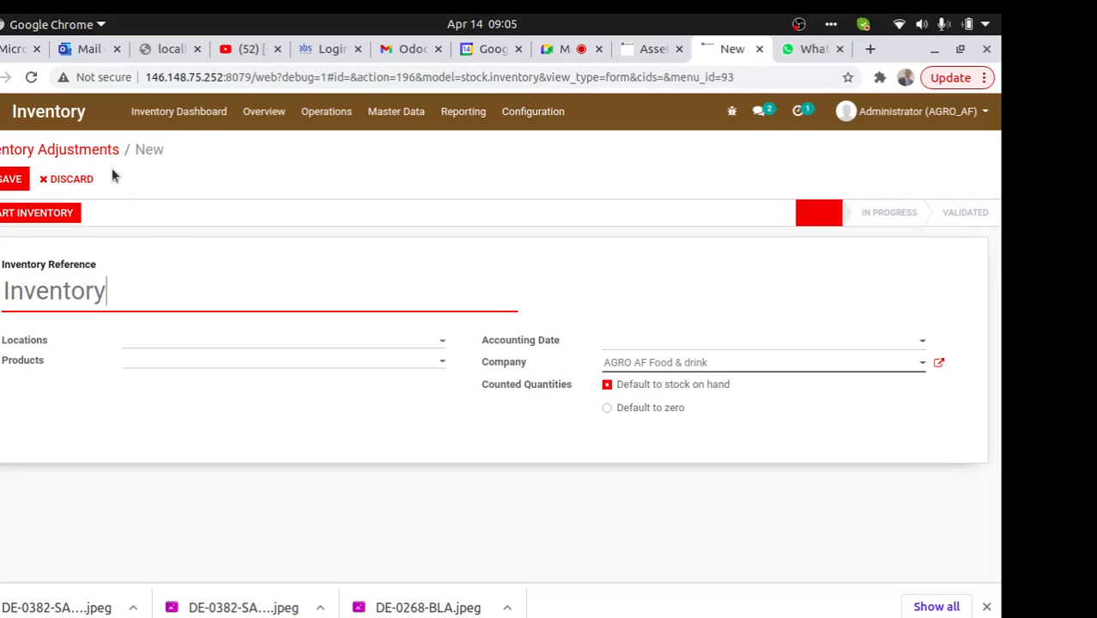
Leave the new inventory adjustment unsaved and open the list of manufacturing orders in the Manufacturing app
click(1, 113)
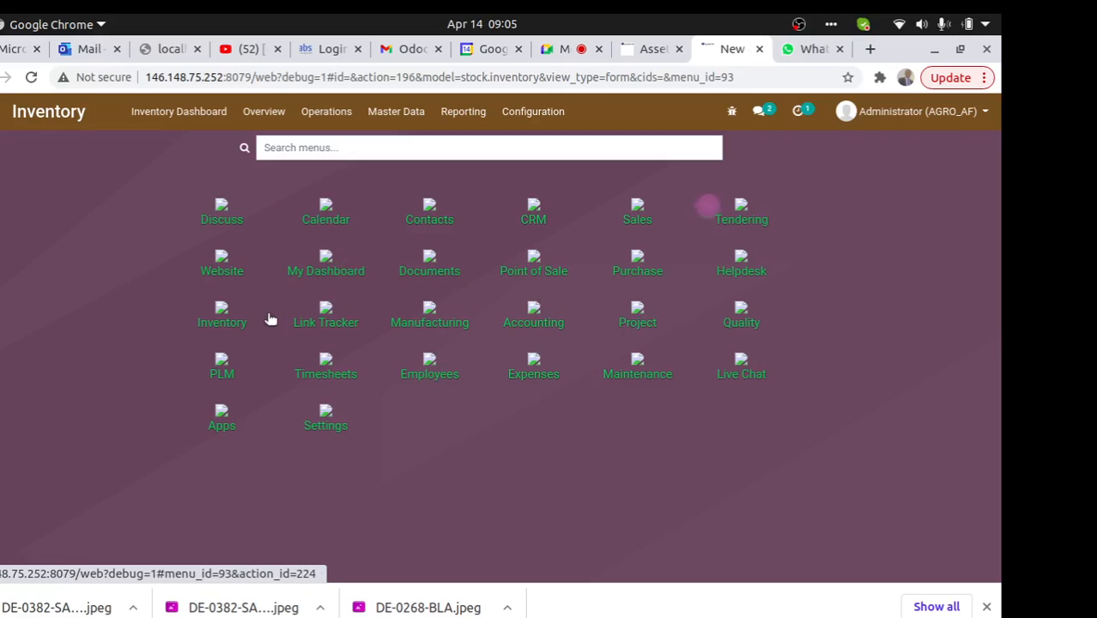
click(404, 315)
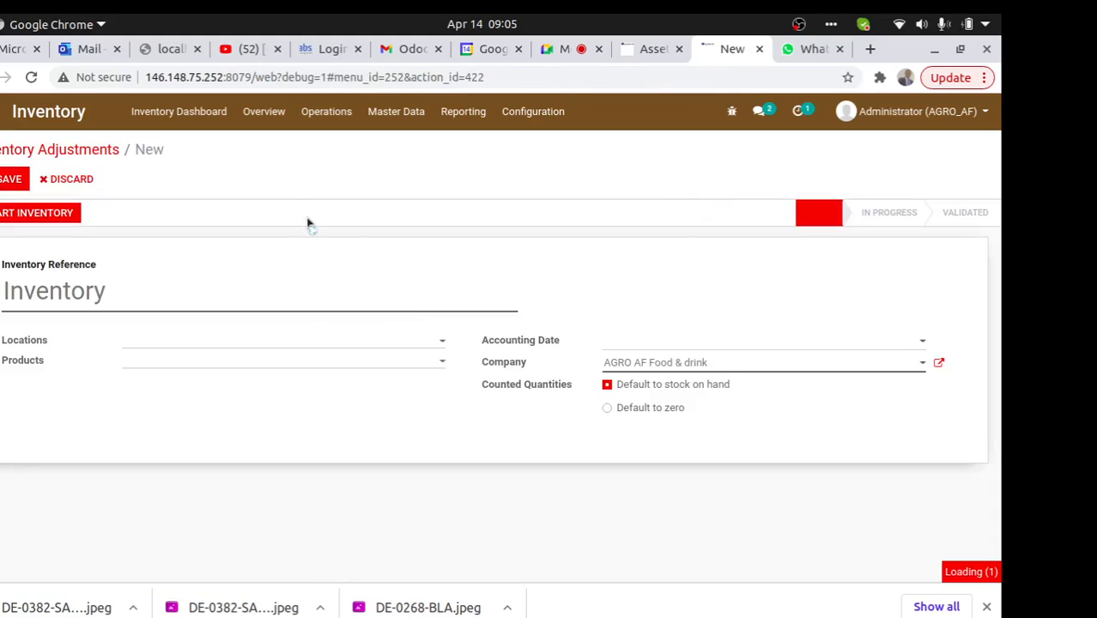
click(212, 120)
click(258, 114)
click(259, 146)
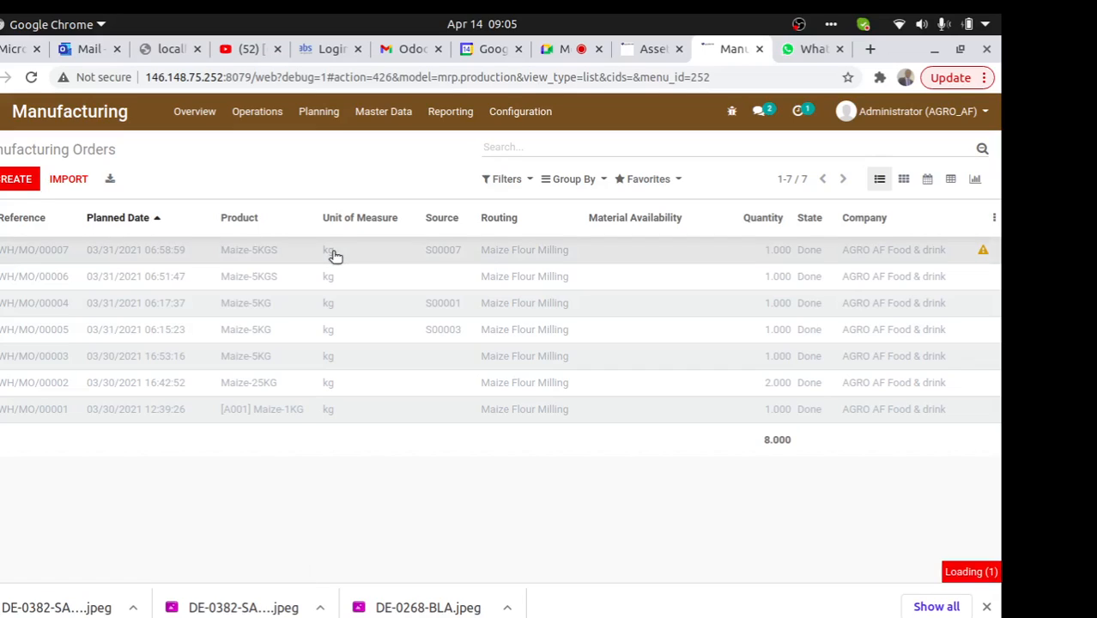
Open the latest Maize-5KGS manufacturing order and examine its cost analysis of components and operations
click(441, 259)
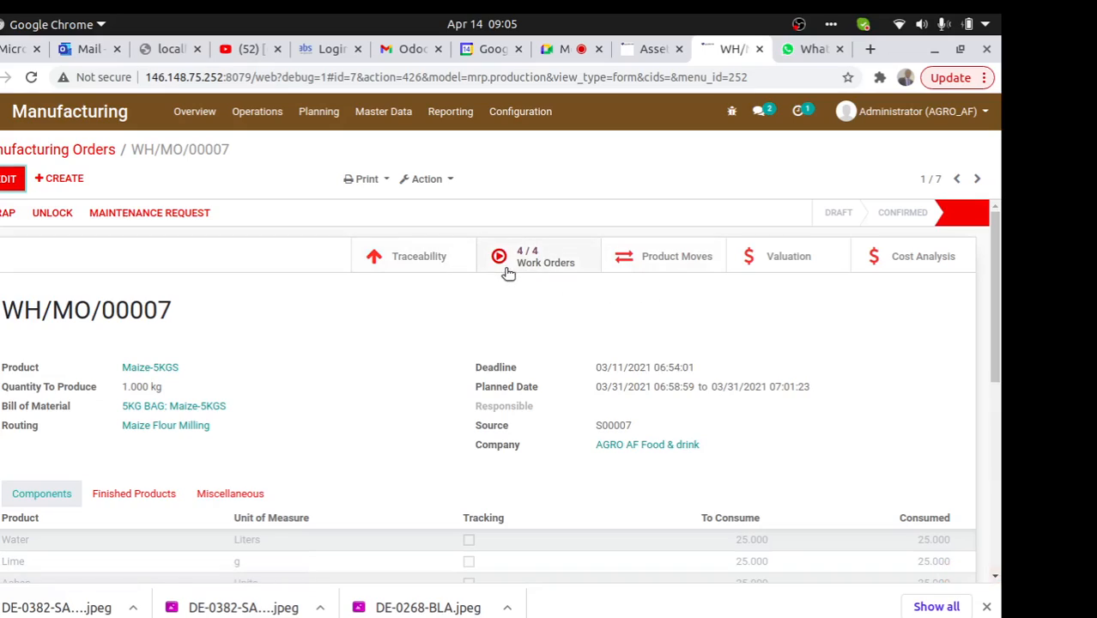
click(913, 256)
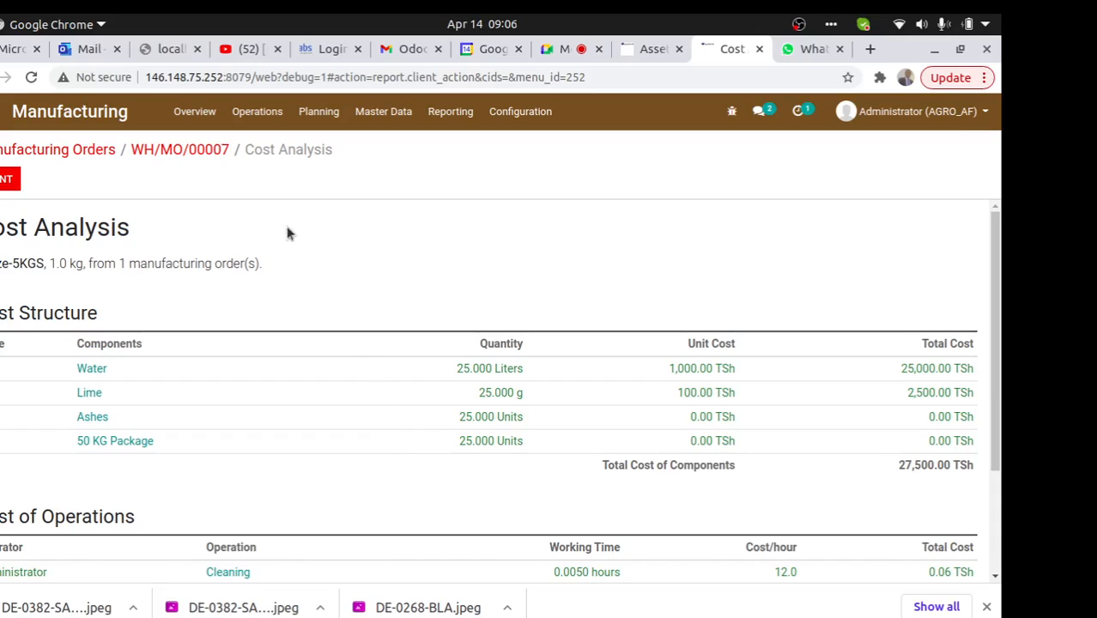
click(216, 155)
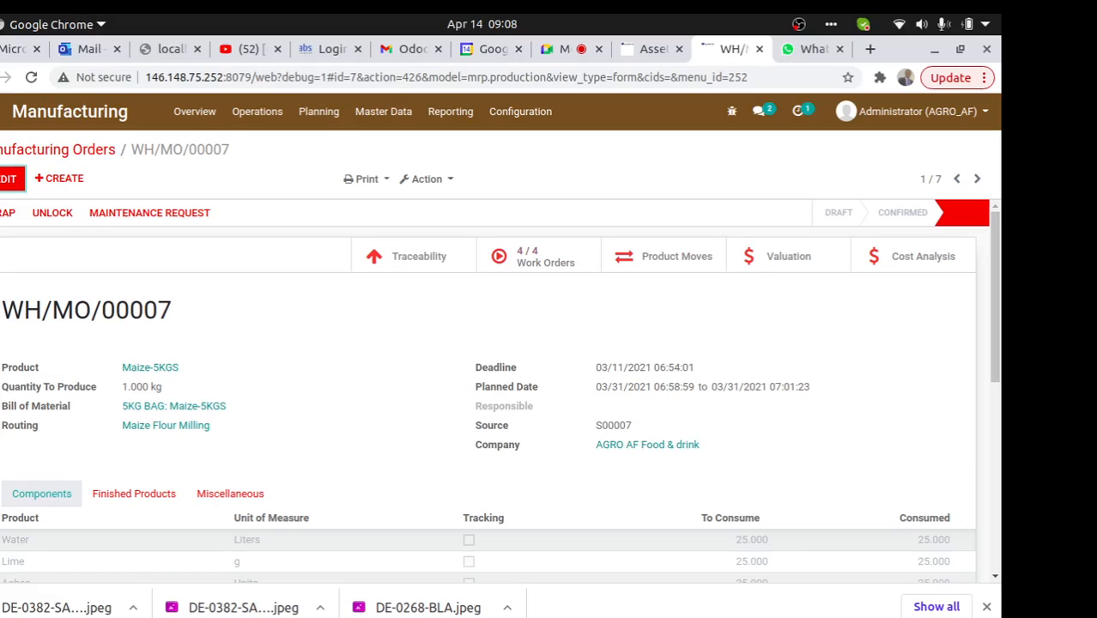
Open the All / Expenses product category from the Inventory configuration and start editing it
click(1, 111)
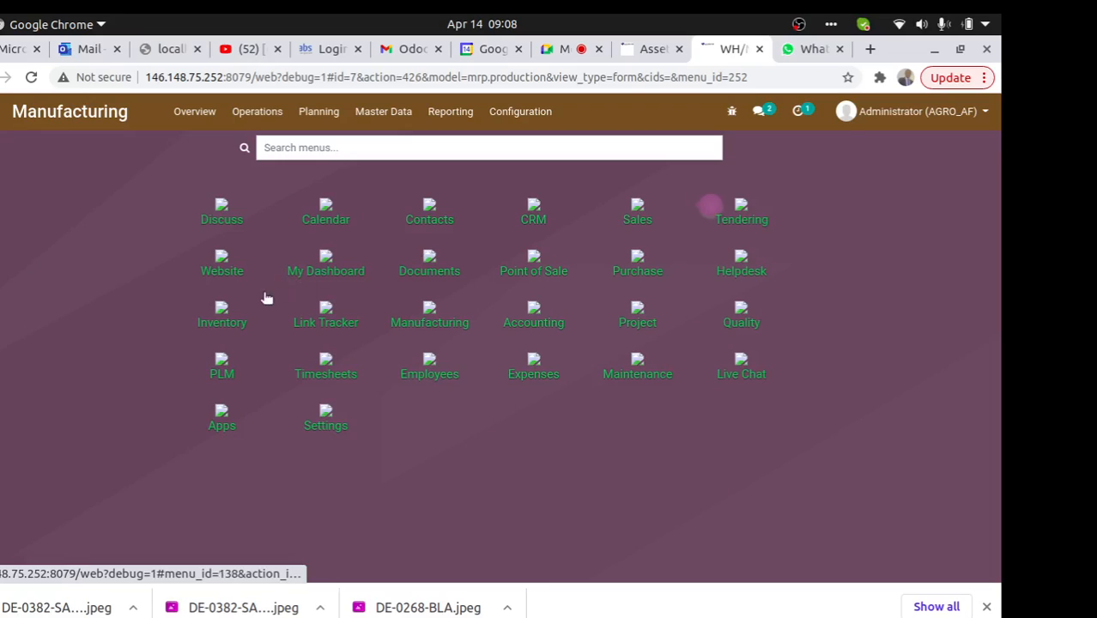
click(222, 306)
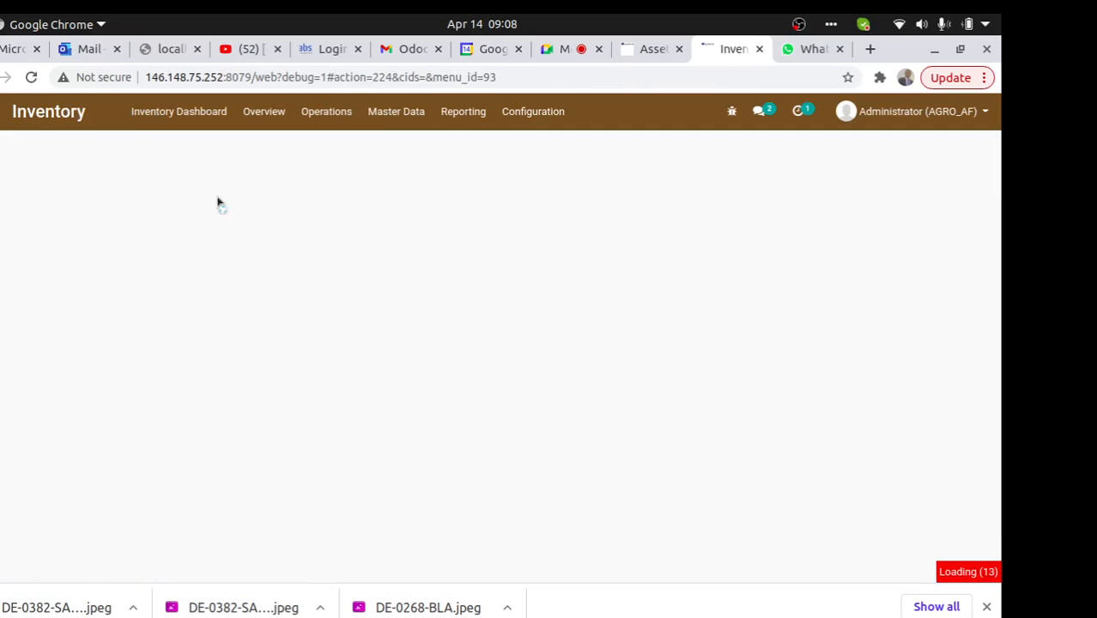
click(528, 120)
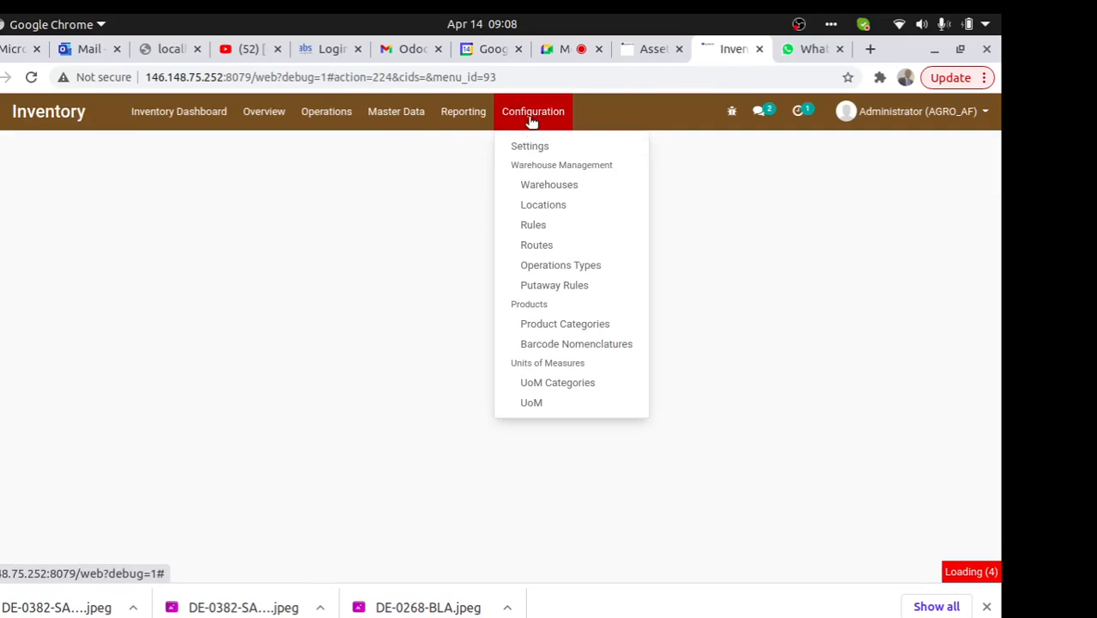
click(586, 324)
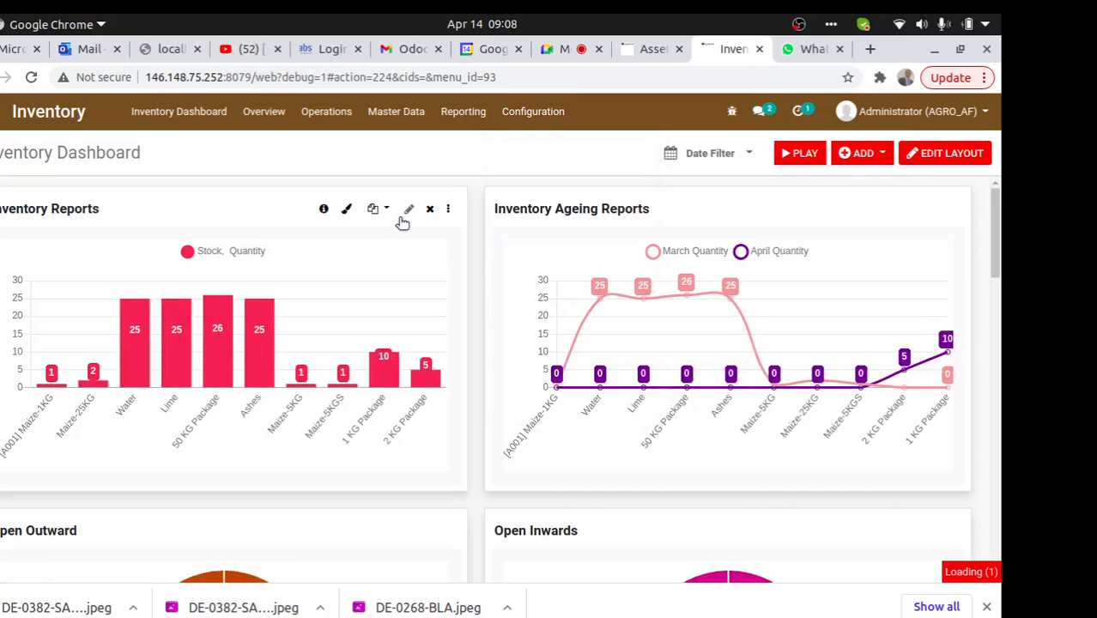
click(120, 280)
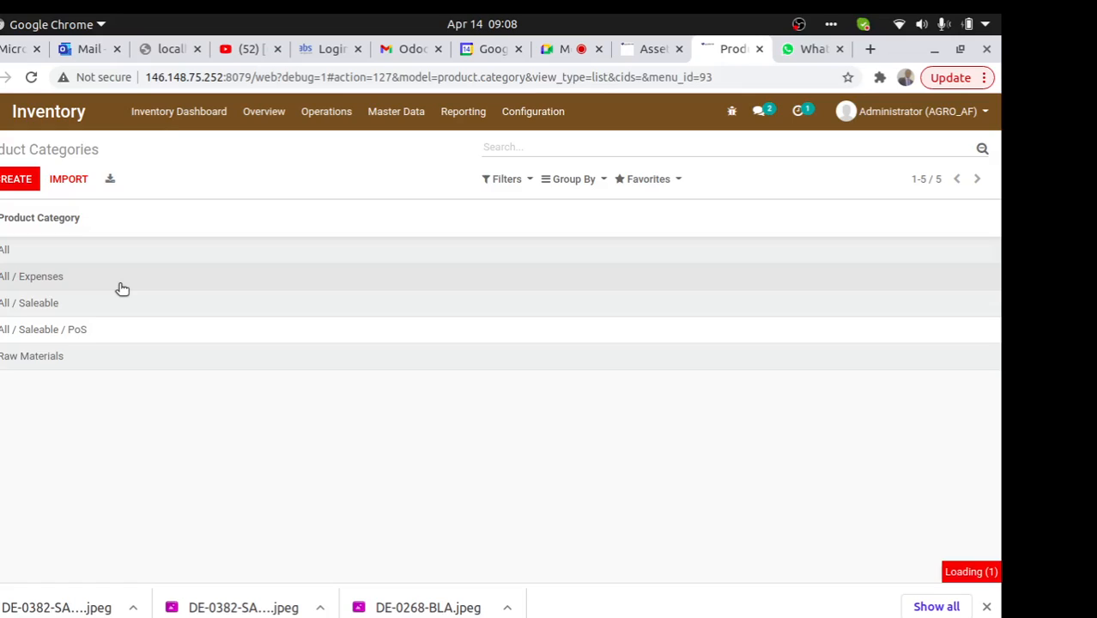
click(9, 179)
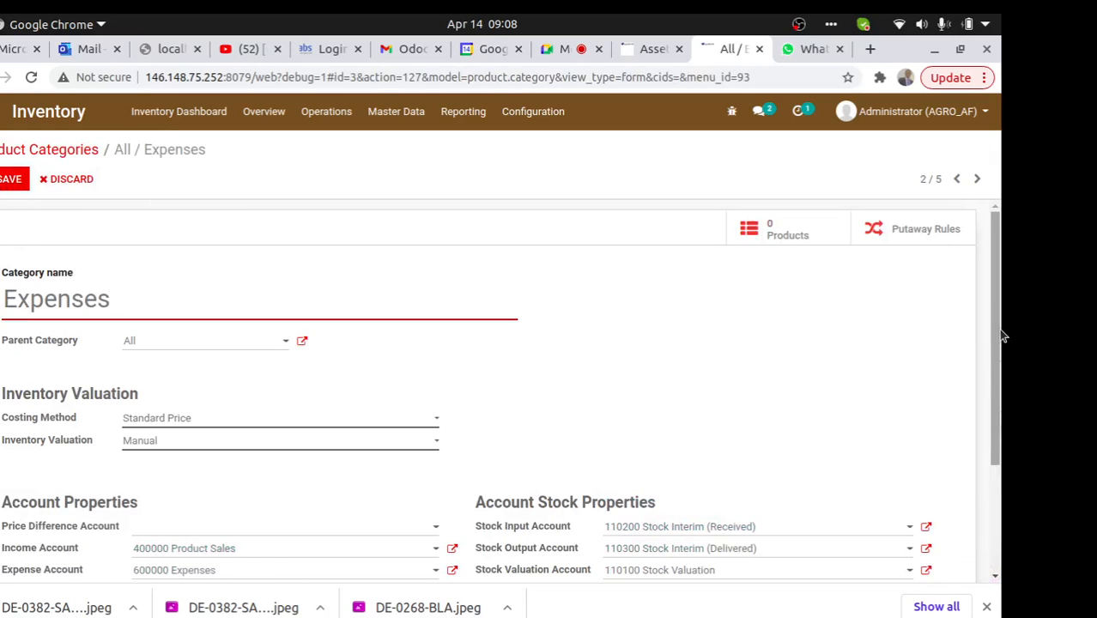
Examine the category's stock input, output, valuation and journal settings and its income, expense and price difference accounts
drag(998, 418, 995, 498)
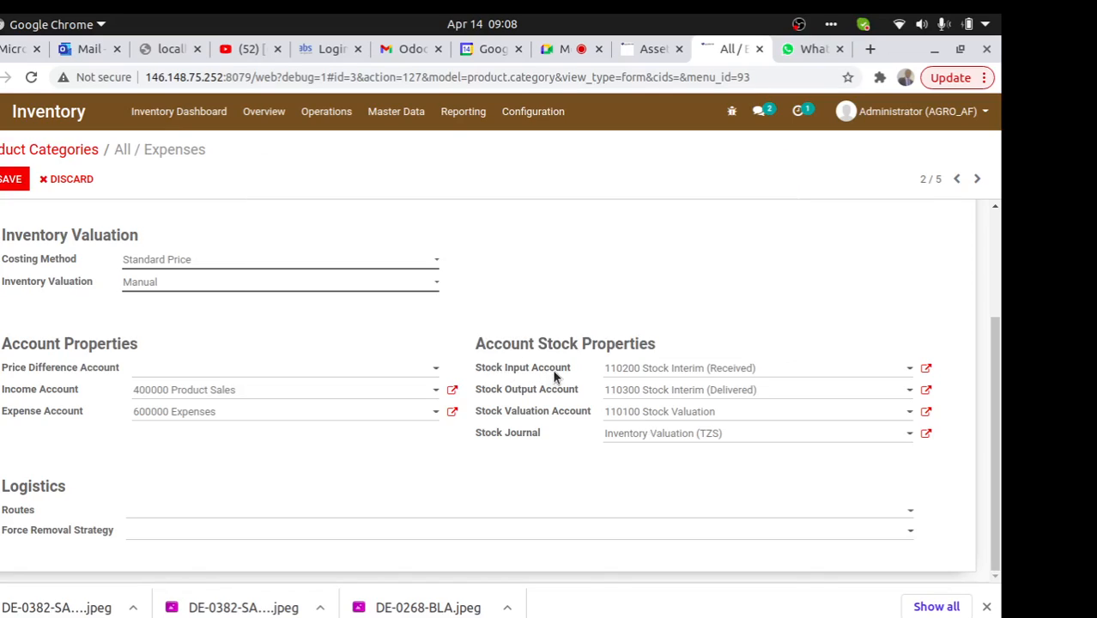
mouse_move(524, 374)
click(731, 437)
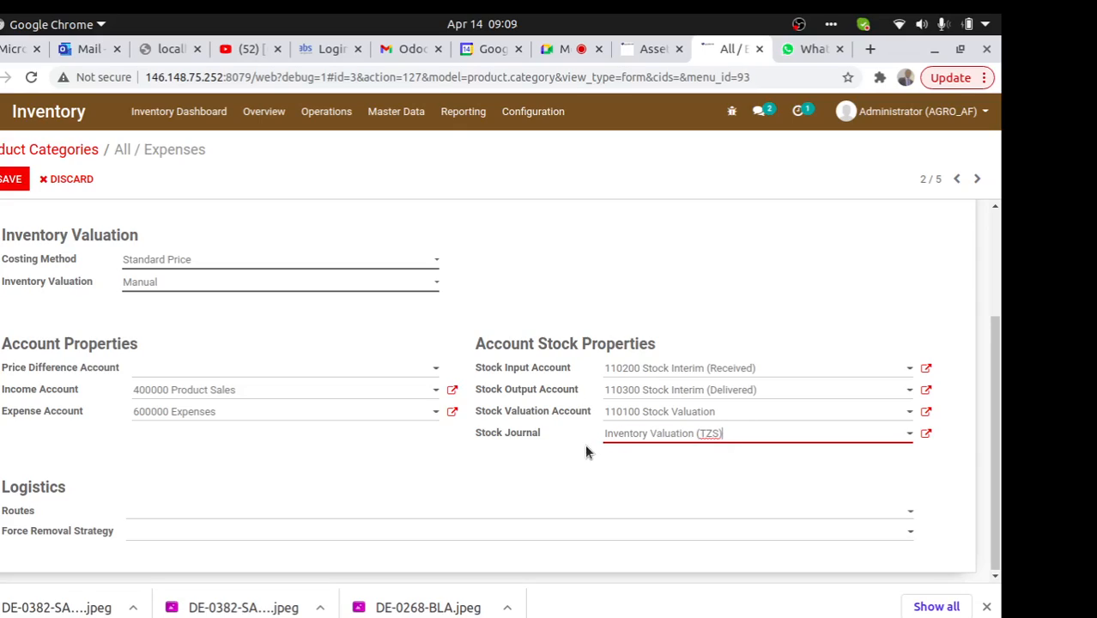
drag(589, 418, 452, 416)
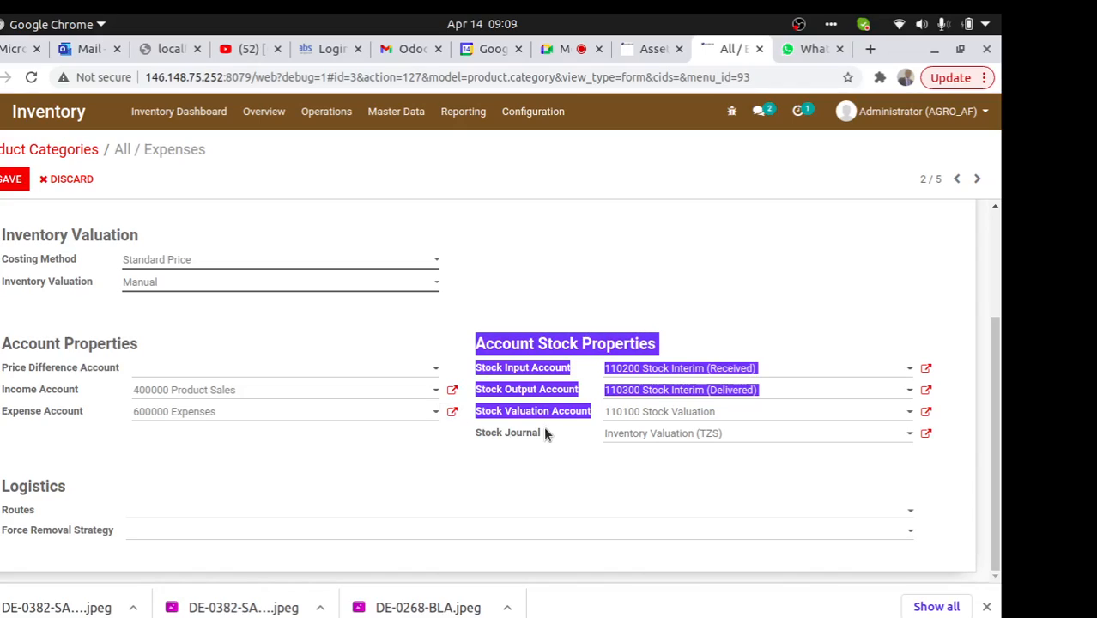
click(571, 417)
drag(591, 408, 486, 413)
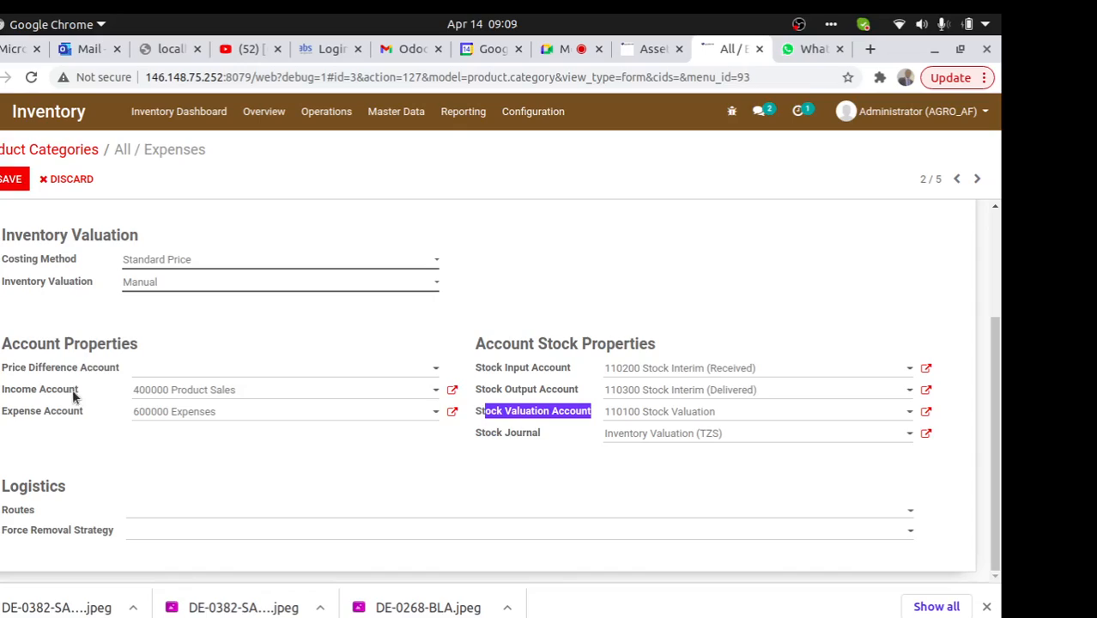
click(94, 422)
drag(73, 427, 18, 415)
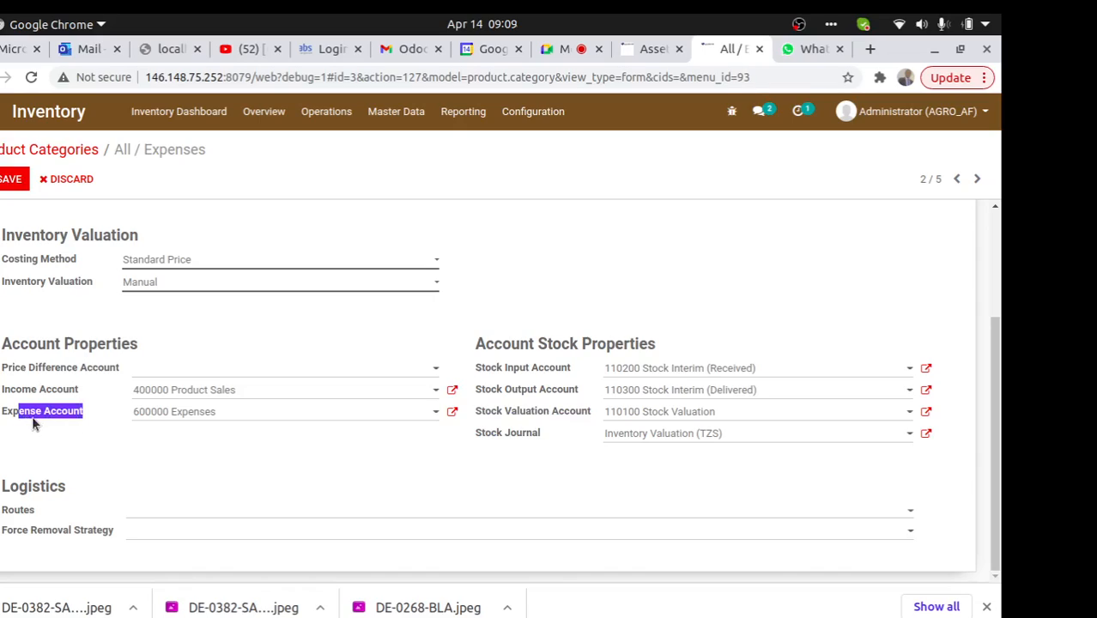
drag(123, 373, 4, 376)
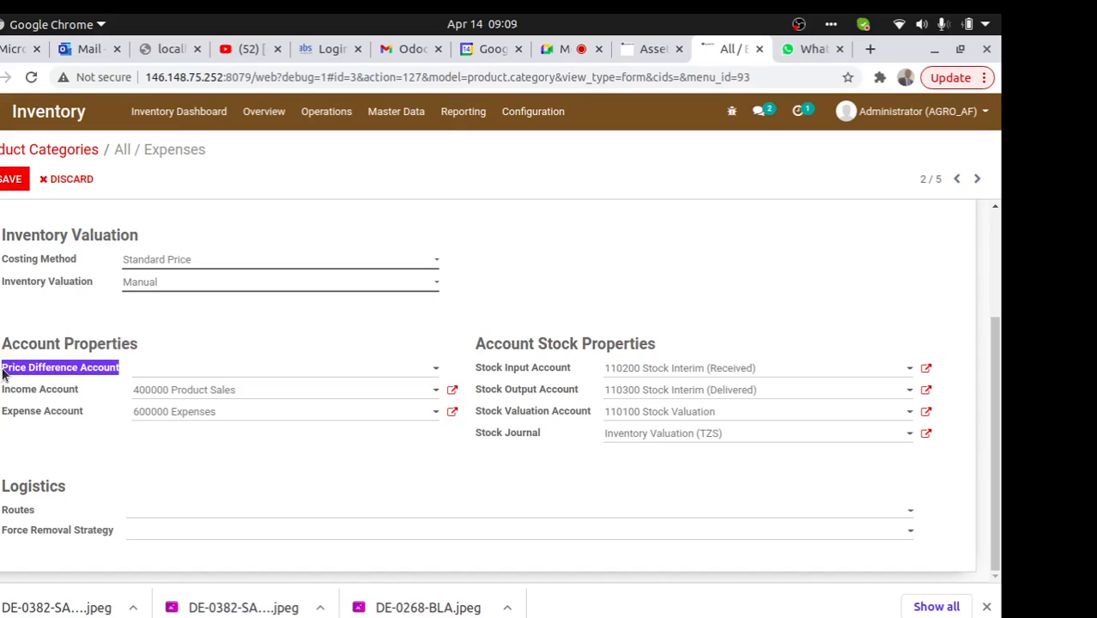
mouse_move(4, 374)
Review the costing method options and try First In First Out (FIFO) for the Expenses category, accepting the cost method warning
click(167, 259)
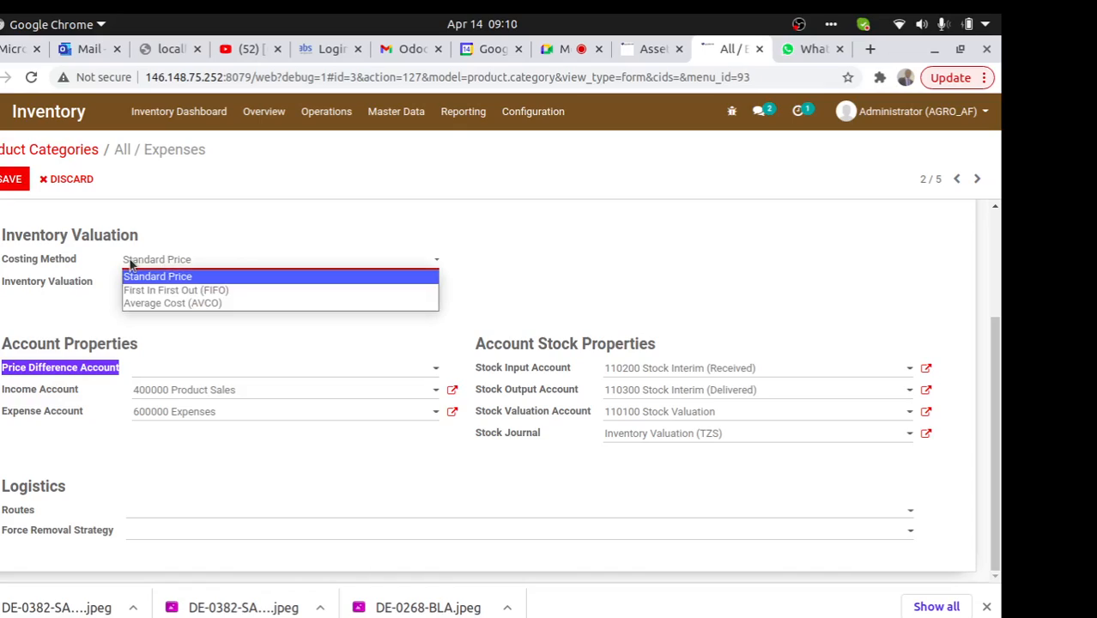
click(133, 277)
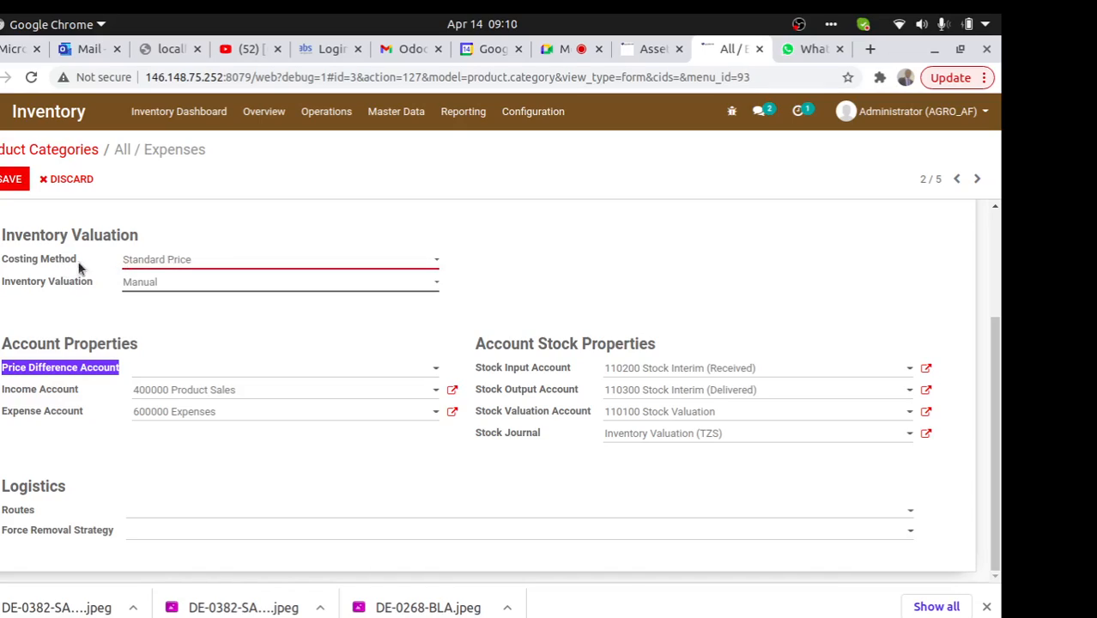
click(156, 260)
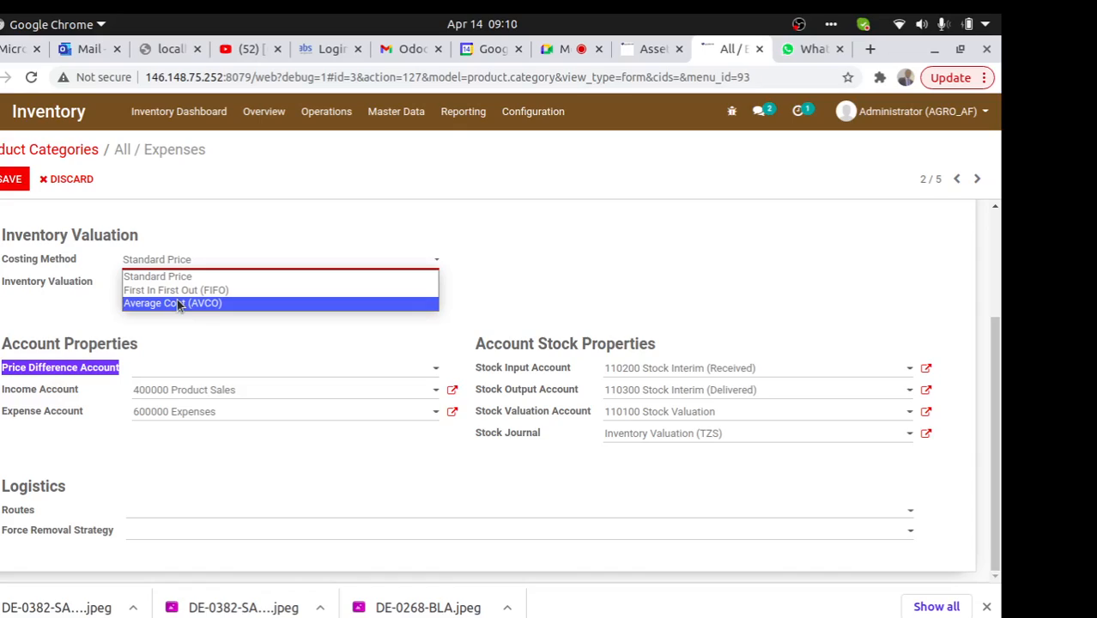
click(236, 292)
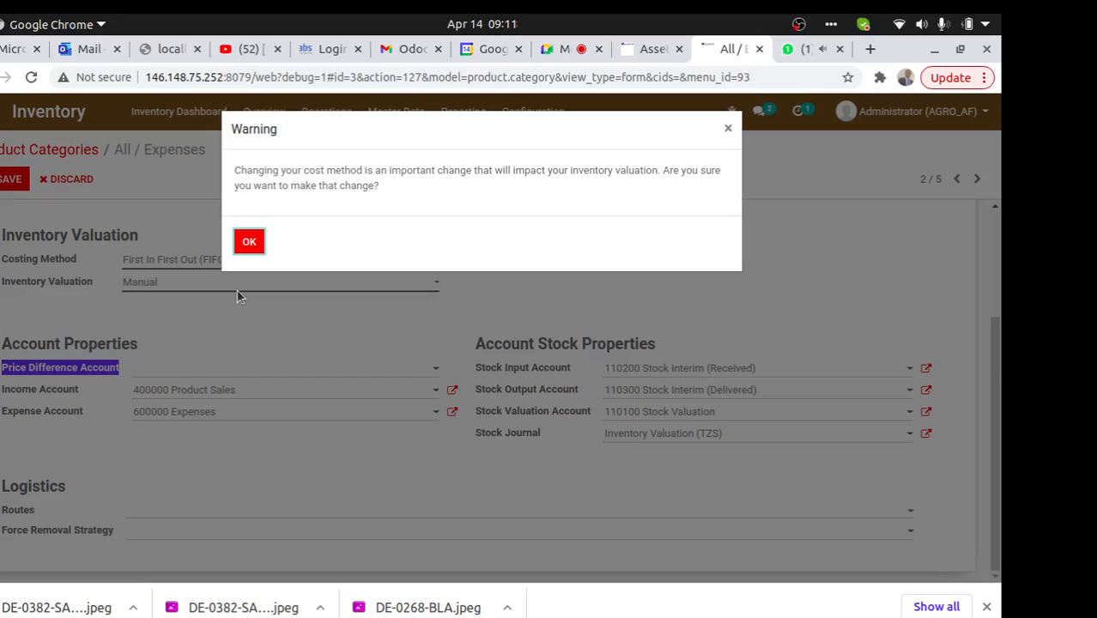
click(248, 245)
click(192, 268)
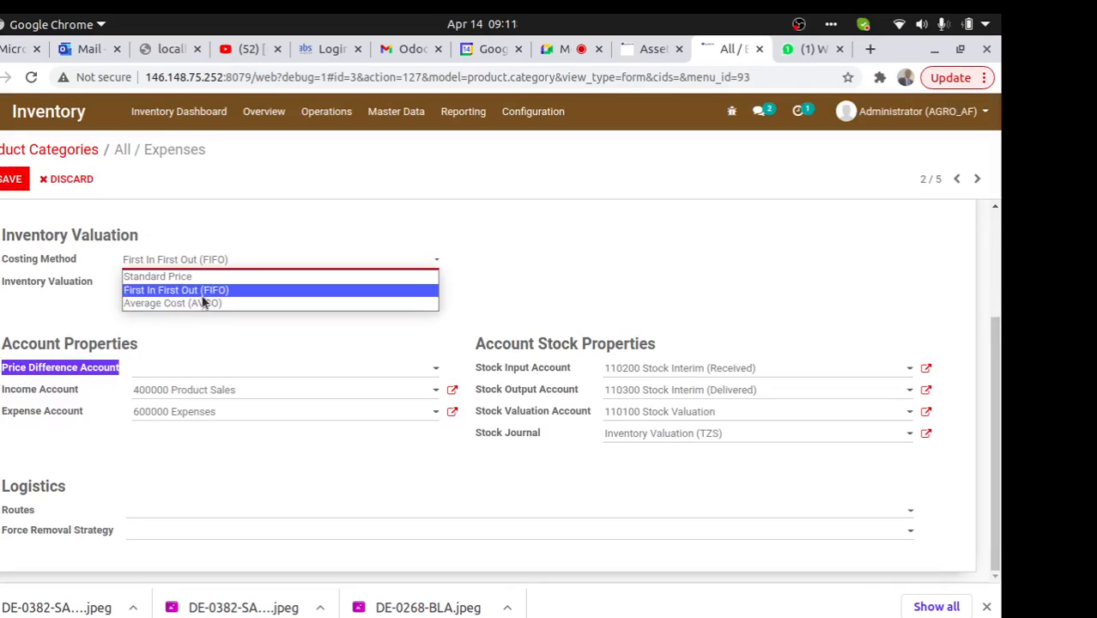
click(78, 273)
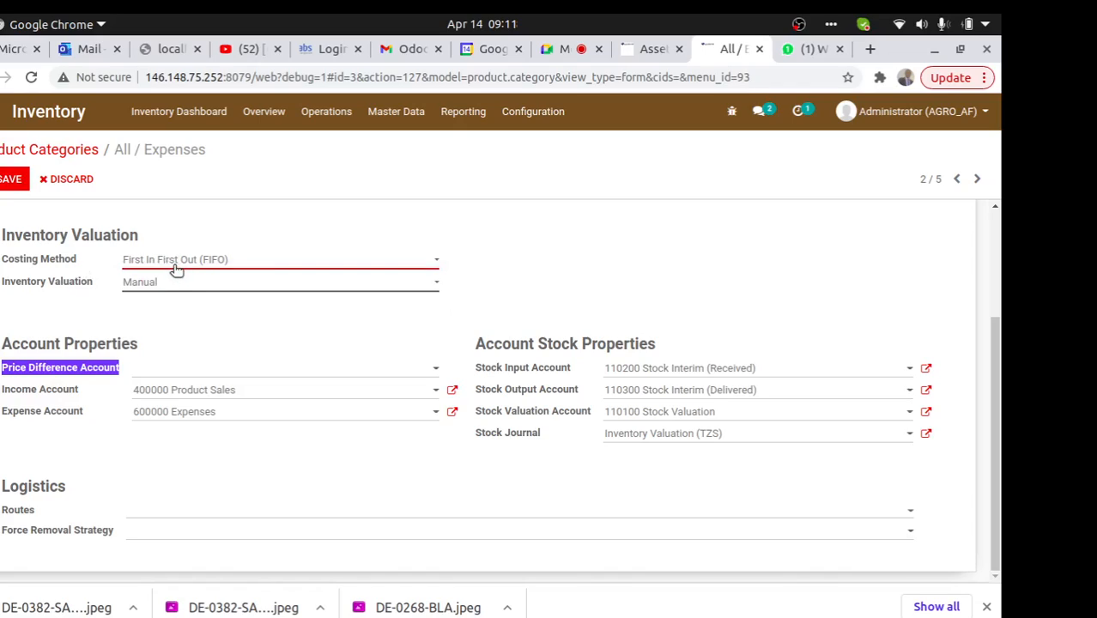
Return the Expenses category's costing method to Standard Price and acknowledge the warning
click(176, 269)
click(173, 276)
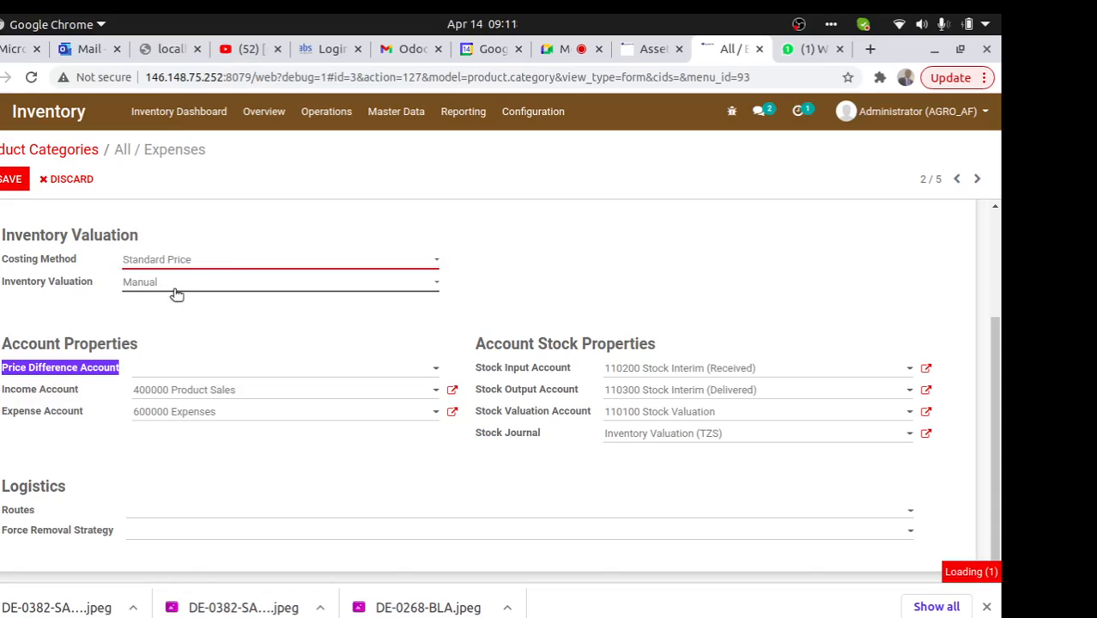
click(243, 246)
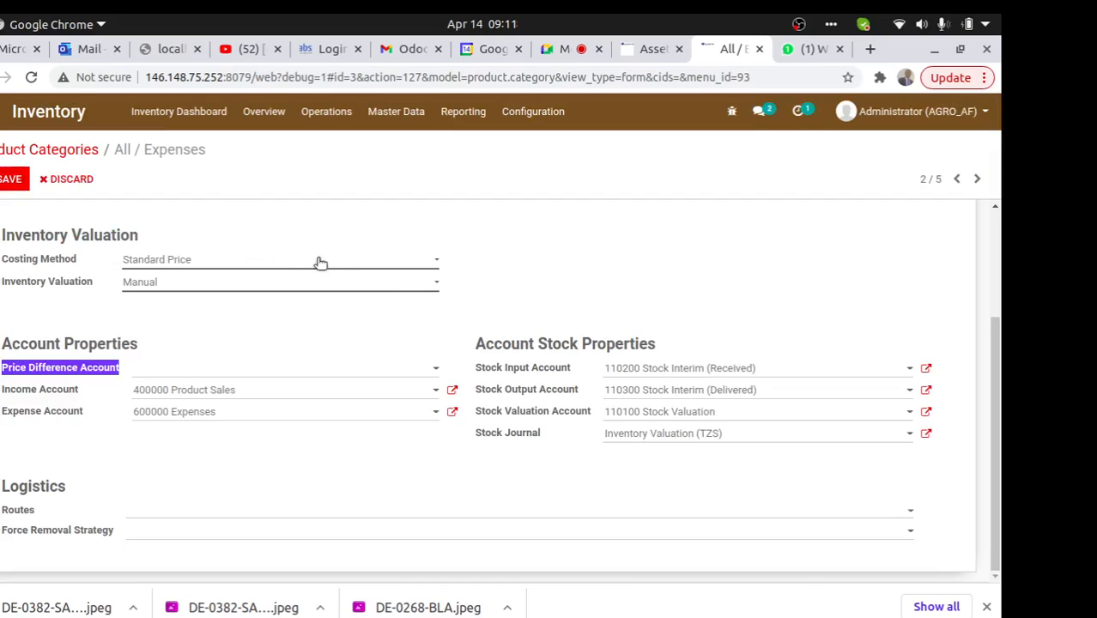
Set the Expenses category's inventory valuation to Automated and its costing method to First In First Out (FIFO)
click(399, 289)
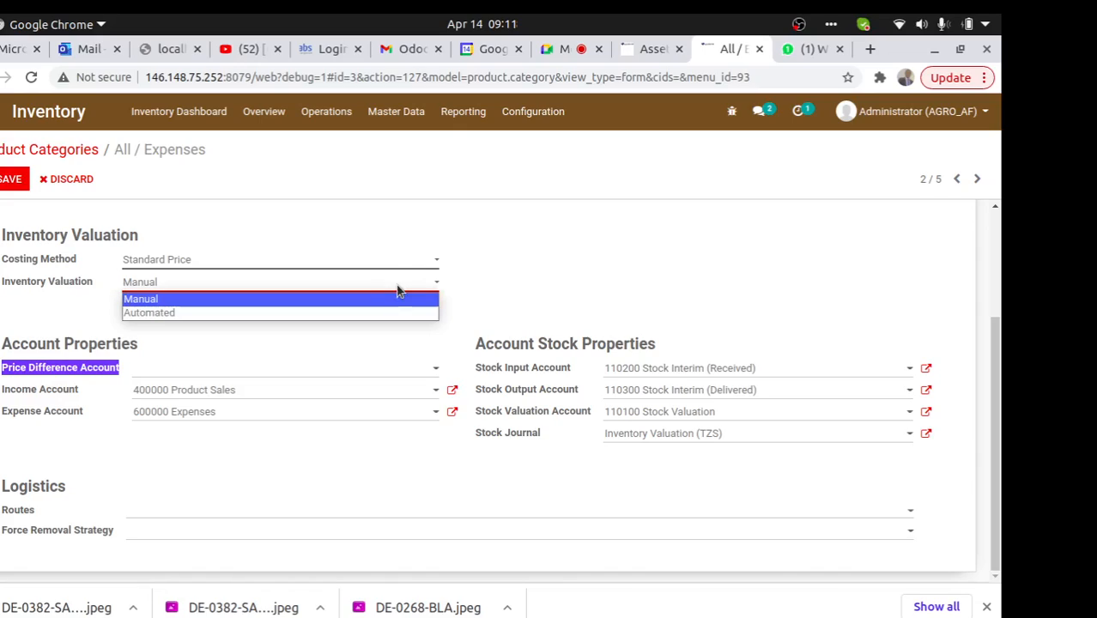
click(163, 313)
click(184, 260)
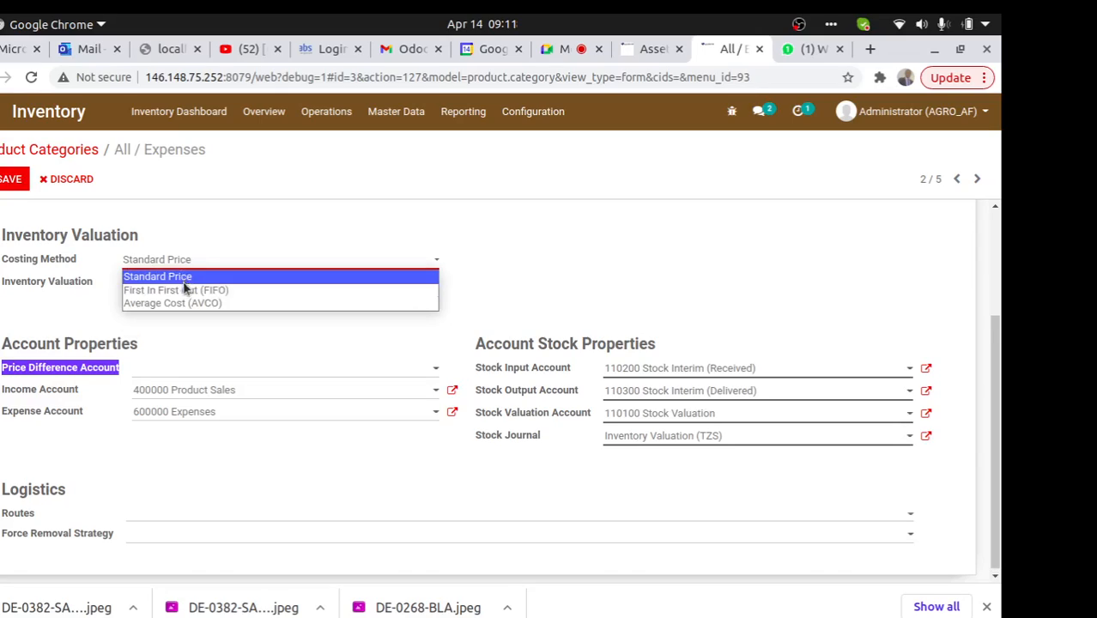
click(187, 291)
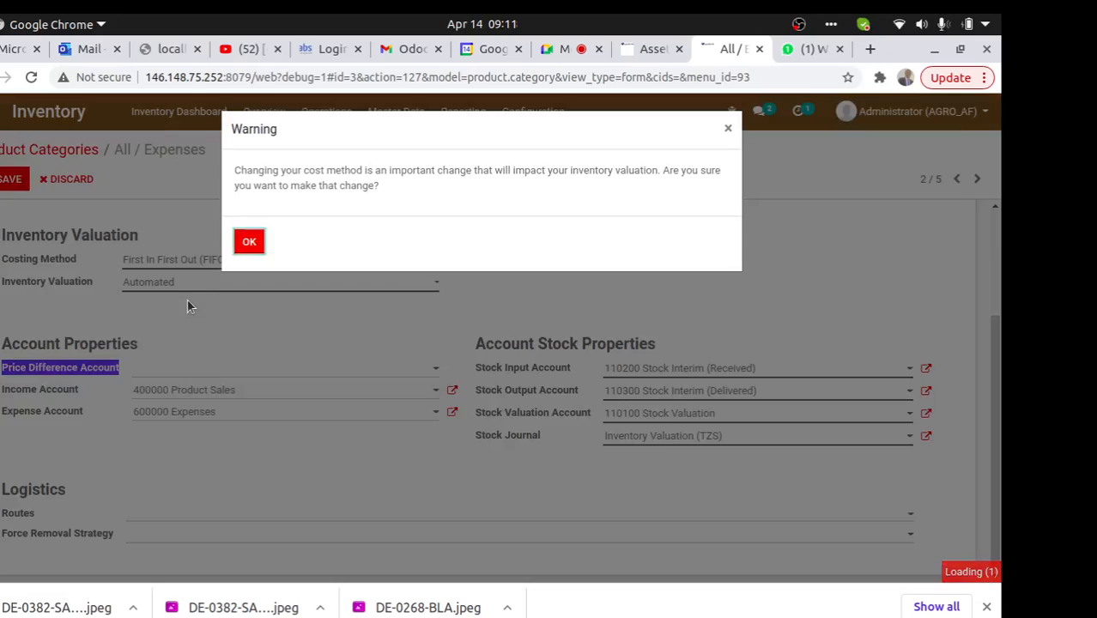
click(247, 243)
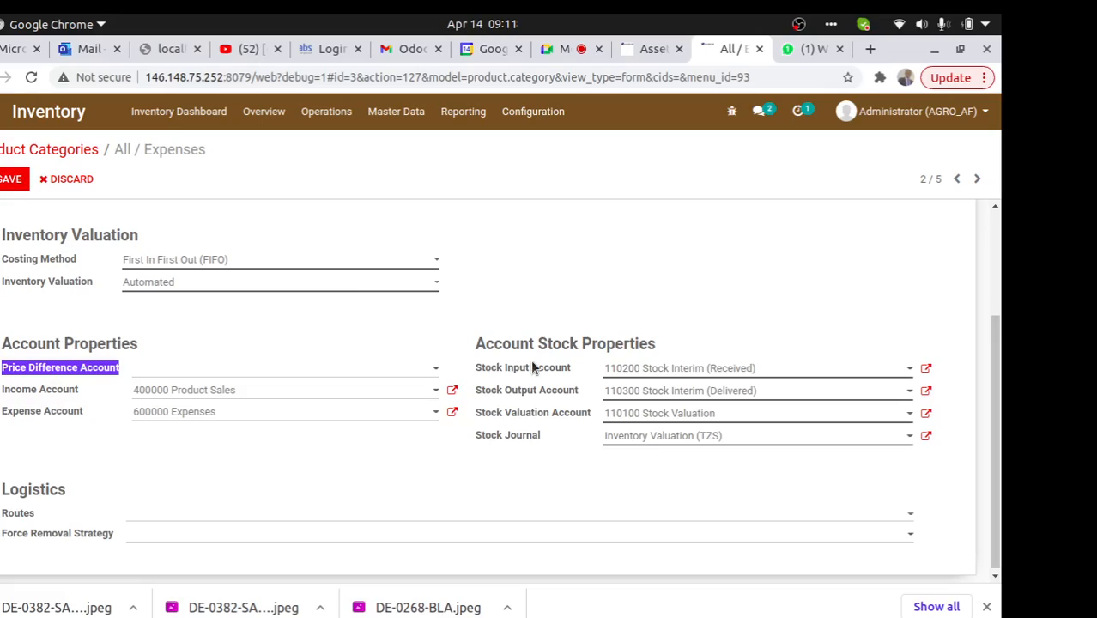
click(167, 260)
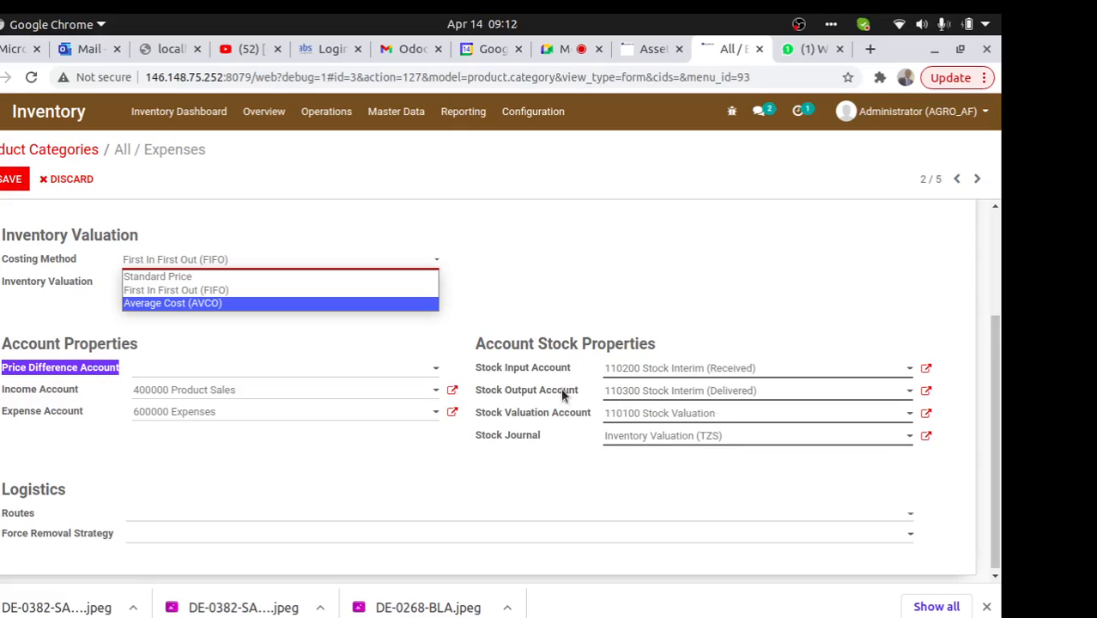
click(669, 283)
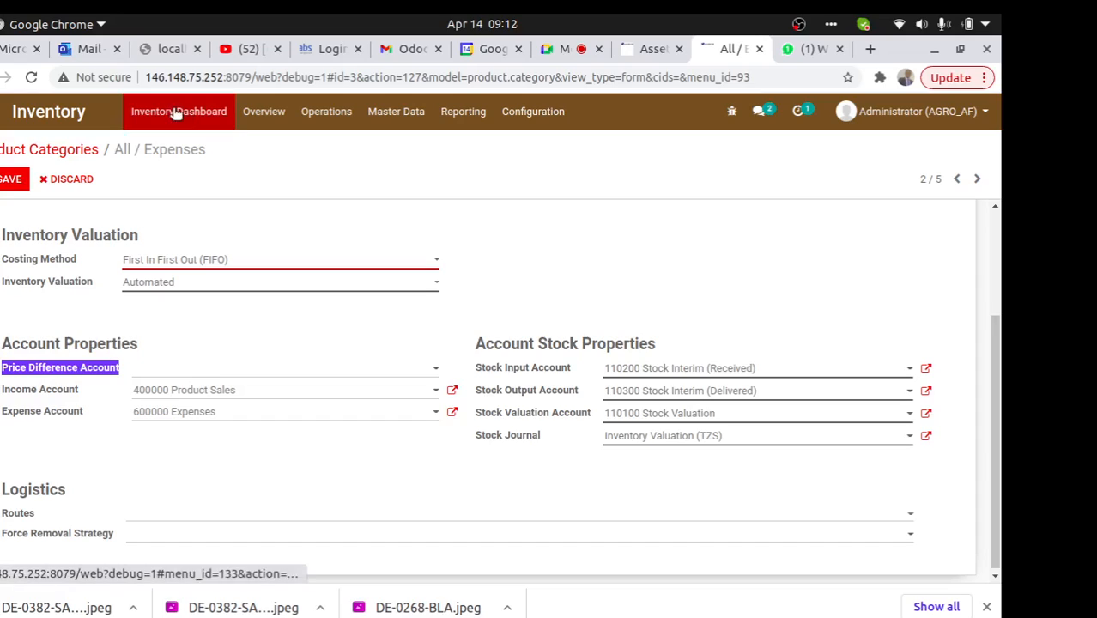